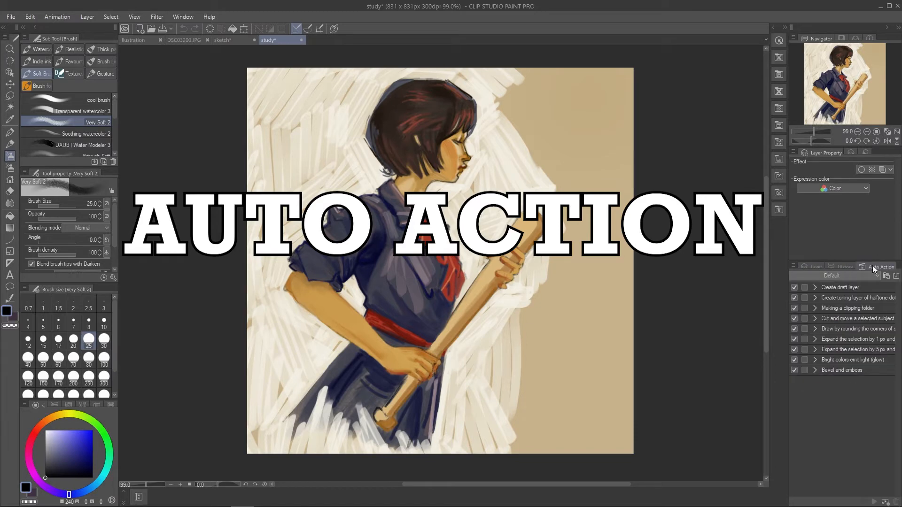
# - Dock the Auto Action palette in its own column beside the brush palettes and widen it to fit the action names
pyautogui.moveTo(877, 268); pyautogui.dragTo(124, 99)
pyautogui.moveTo(231, 99); pyautogui.dragTo(264, 99)
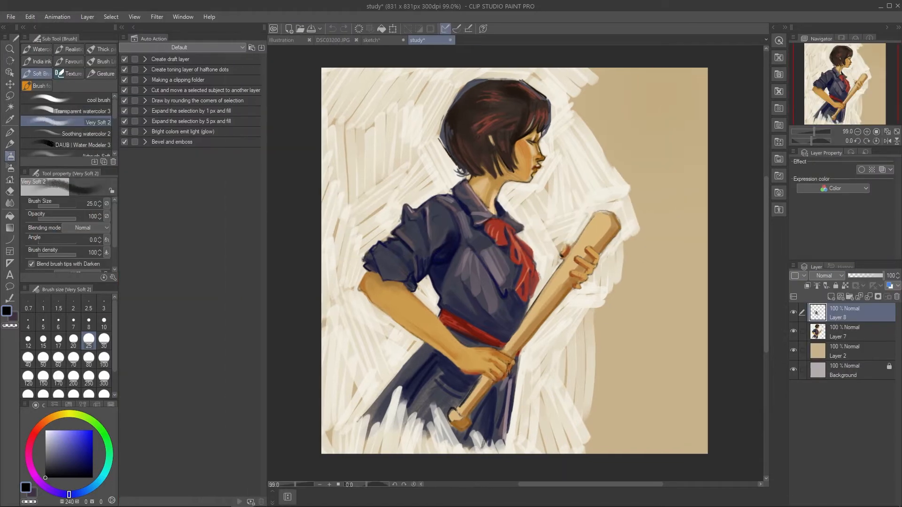
# - Move the Auto Action palette into the Navigator's group, enlarge it, and select the action Draw by rounding the corners of selection
pyautogui.moveTo(165, 39); pyautogui.dragTo(884, 40)
pyautogui.moveTo(789, 141); pyautogui.dragTo(737, 141)
pyautogui.moveTo(808, 147); pyautogui.dragTo(808, 231)
pyautogui.click(818, 100)
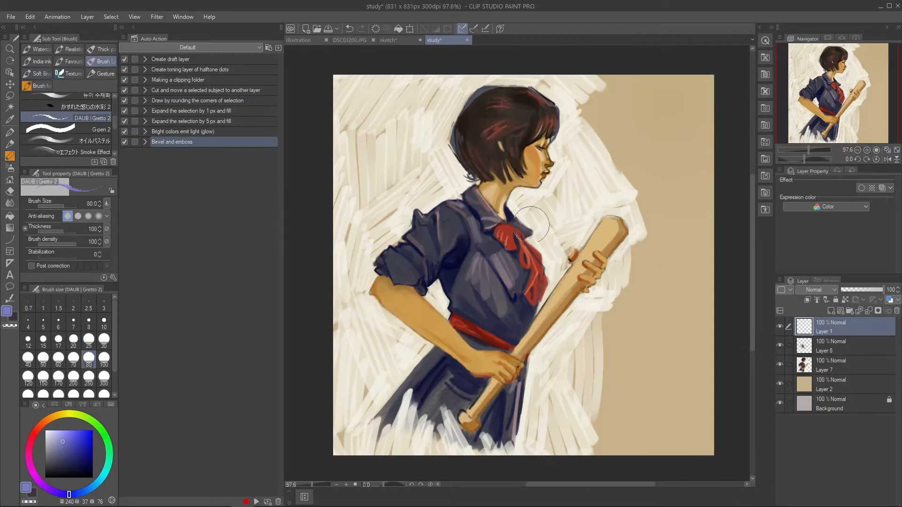
# - Paint a broad periwinkle-blue stroke diagonally across the figure on Layer 1 with the size 80 DAUB | Gretto 2 brush
pyautogui.moveTo(449, 275); pyautogui.dragTo(674, 145)
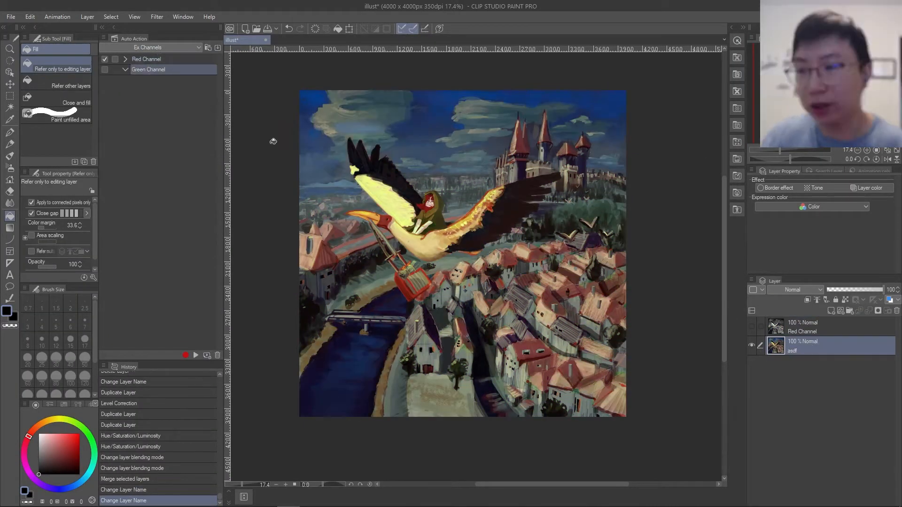
# - Open the asdf layer's name for editing and look through the commands of the RGB Channel Seperation action
pyautogui.doubleClick(829, 349)
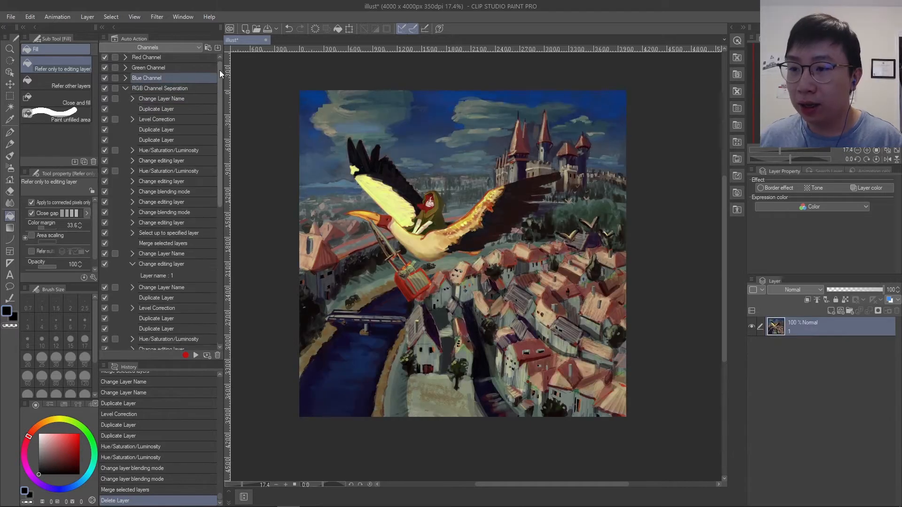
pyautogui.moveTo(219, 69)
pyautogui.mouseDown()
pyautogui.moveTo(220, 253)
pyautogui.moveTo(218, 72)
pyautogui.mouseUp()
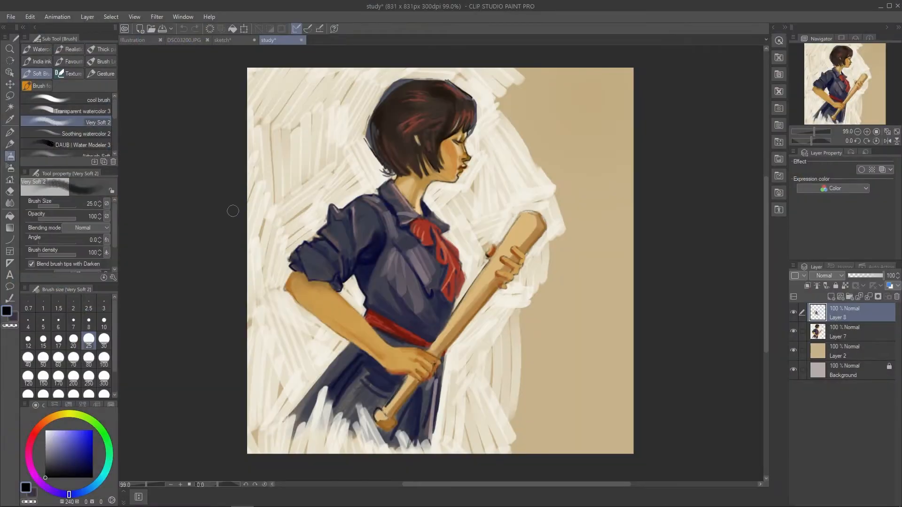
# - Show the Auto Action palette
pyautogui.click(183, 17)
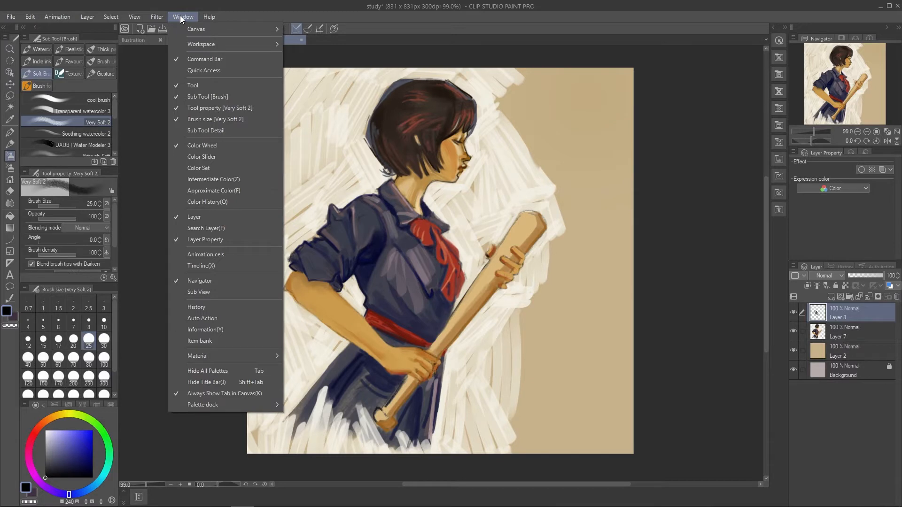
pyautogui.moveTo(209, 17)
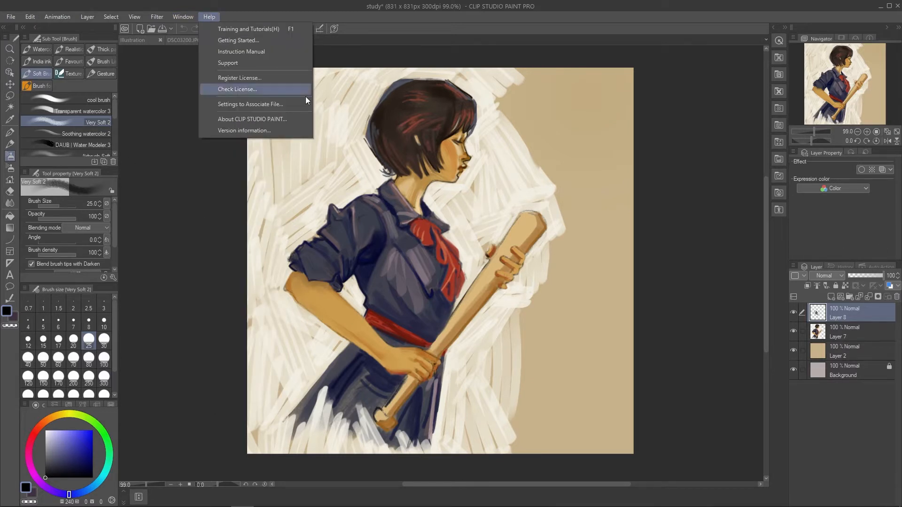
pyautogui.moveTo(179, 15)
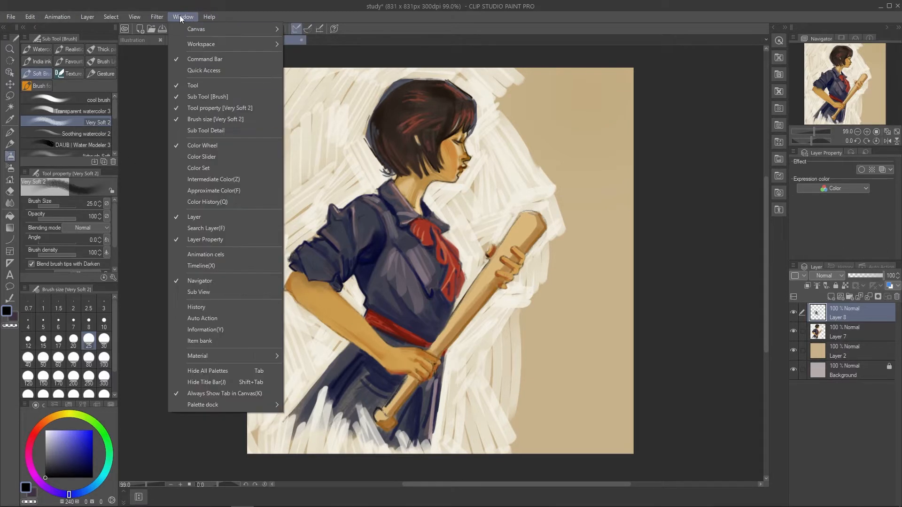
pyautogui.click(214, 322)
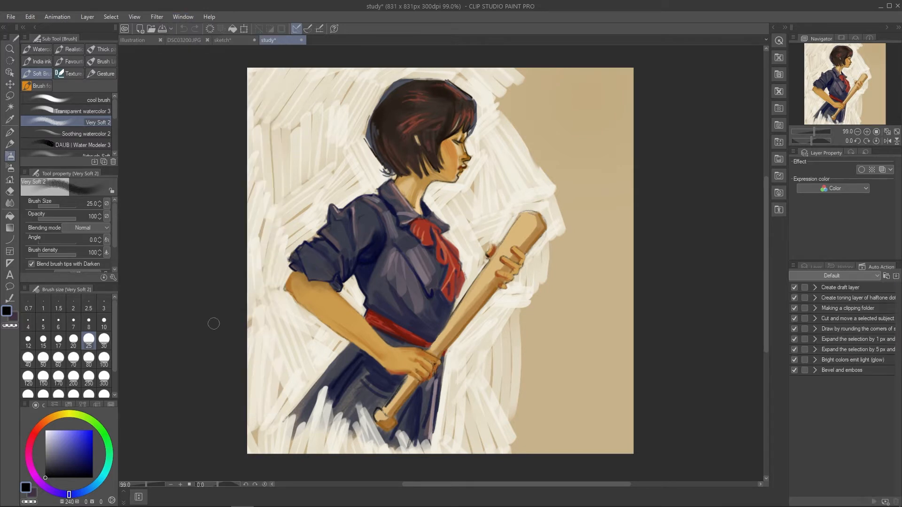
# - Switch between the Layer and Auto Action palettes, and dock Auto Action in its own column beside the brush palettes
pyautogui.click(812, 267)
pyautogui.click(865, 263)
pyautogui.click(819, 264)
pyautogui.click(869, 263)
pyautogui.click(815, 265)
pyautogui.click(873, 266)
pyautogui.moveTo(879, 267); pyautogui.dragTo(117, 30)
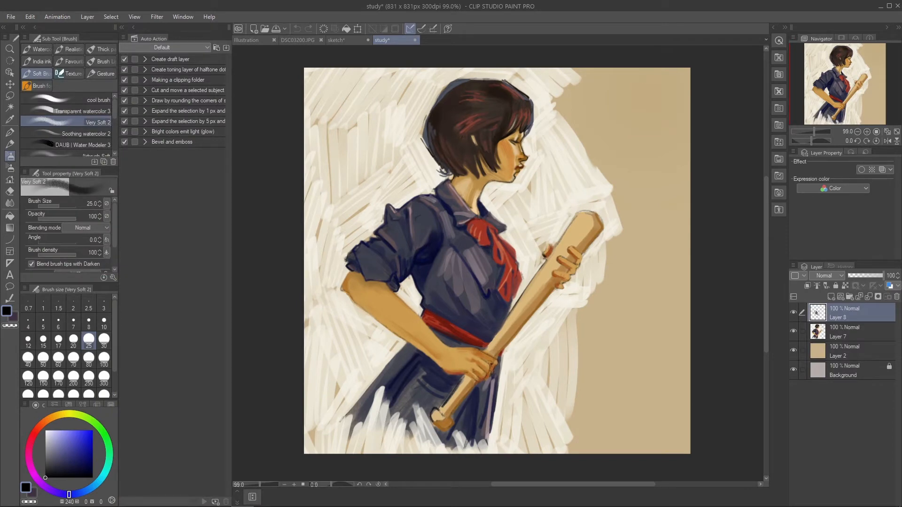
# - Move the Auto Action palette into the Navigator's group and enlarge it to fit the whole Default set
pyautogui.moveTo(155, 38); pyautogui.dragTo(876, 41)
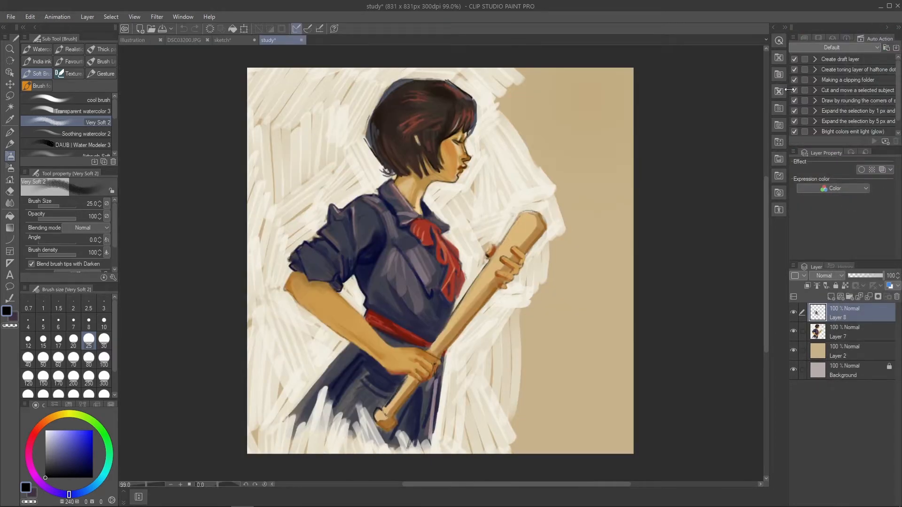
pyautogui.moveTo(789, 90); pyautogui.dragTo(737, 92)
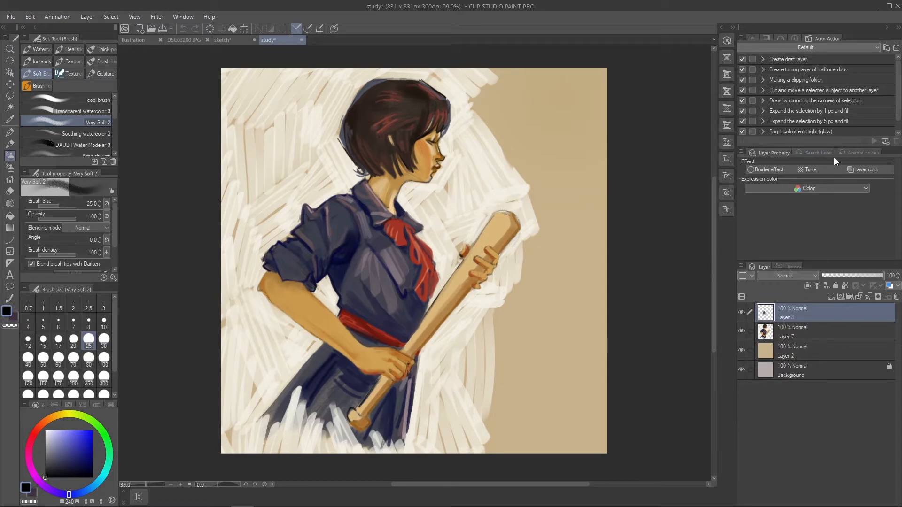
pyautogui.moveTo(833, 149); pyautogui.dragTo(829, 231)
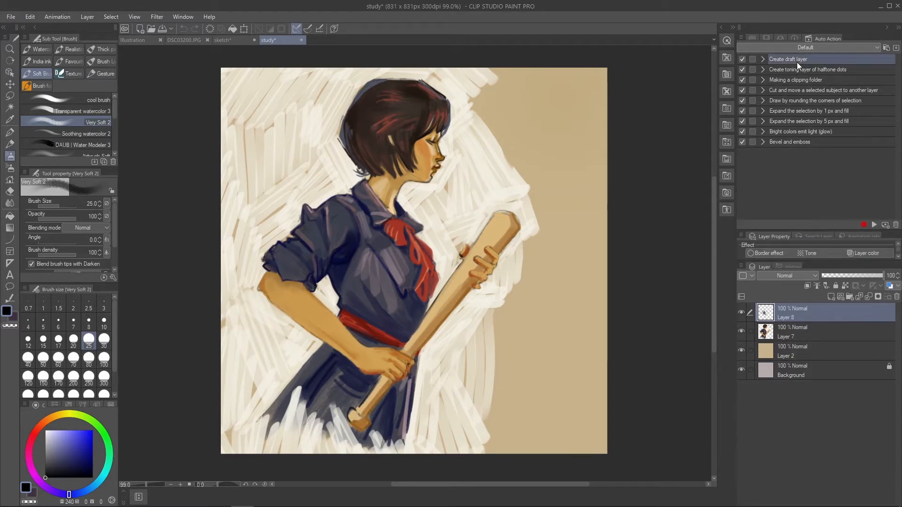
# - Select a few auto actions in the Default set, and select Layer 7 and Layer 2 to compare the two lists
pyautogui.click(803, 90)
pyautogui.click(799, 61)
pyautogui.click(802, 102)
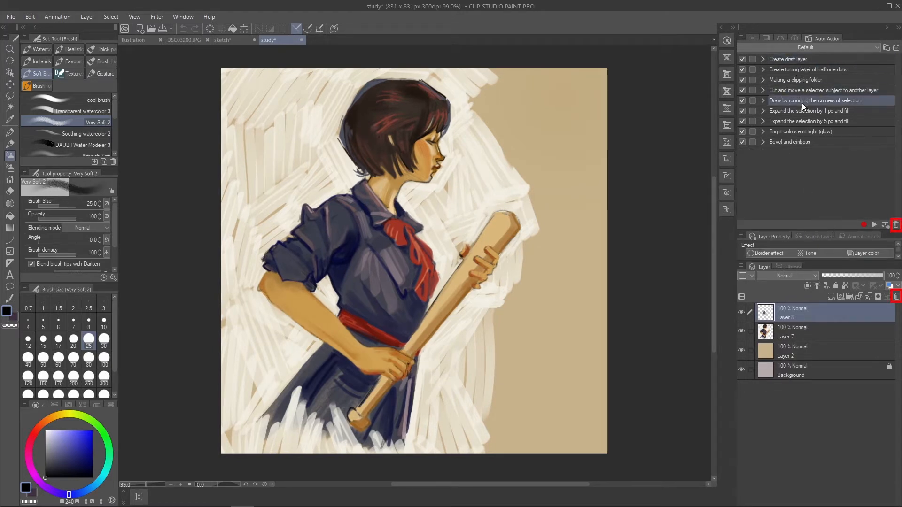
pyautogui.click(806, 332)
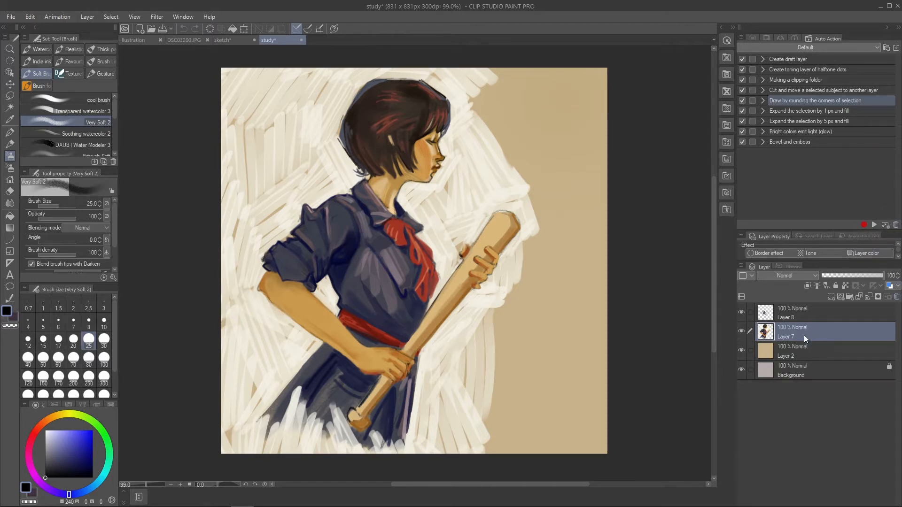
pyautogui.click(789, 353)
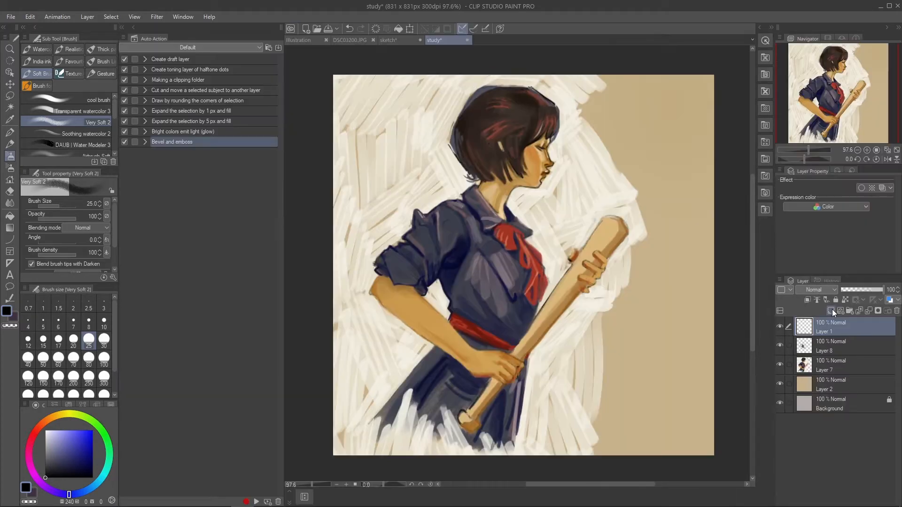
# - Choose the DAUB | Gretto 2 brush for painting
pyautogui.click(91, 100)
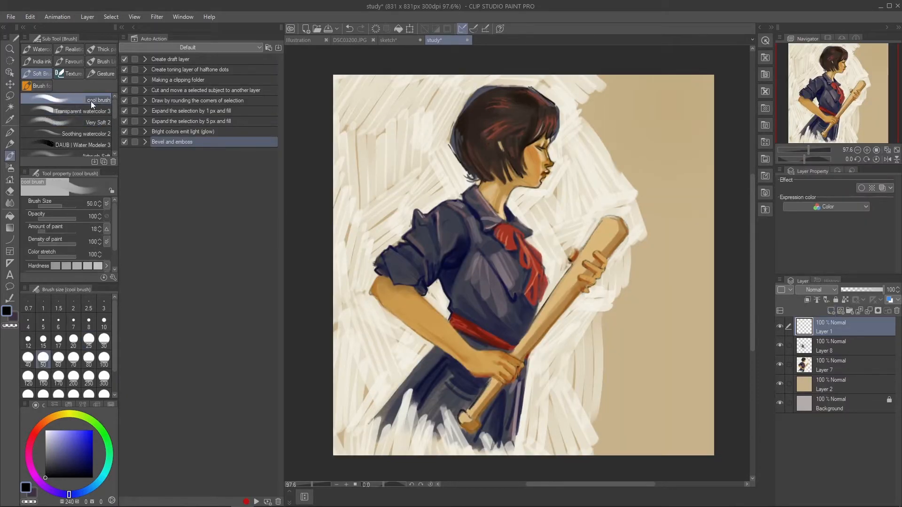
pyautogui.click(100, 117)
pyautogui.click(100, 65)
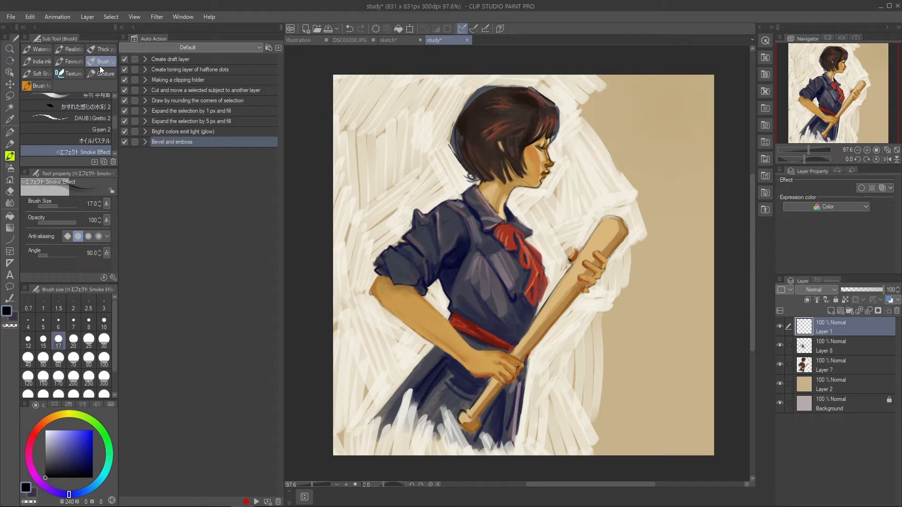
pyautogui.click(98, 118)
# - Paint a periwinkle-blue stroke with brush size 100 on Layer 1, from the figure's chest diagonally up past the bat
pyautogui.click(77, 445)
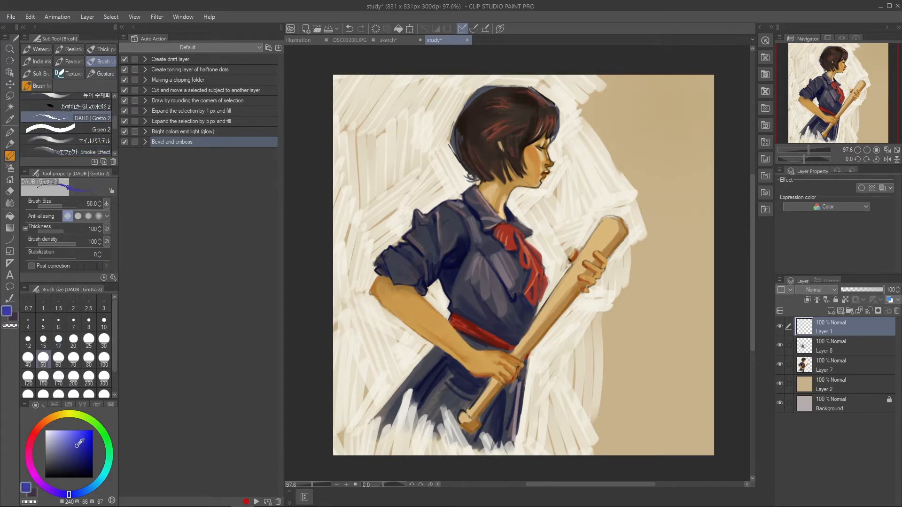
pyautogui.moveTo(77, 446); pyautogui.dragTo(63, 442)
pyautogui.press(']')
pyautogui.press(']')
pyautogui.press(']')
pyautogui.press(']')
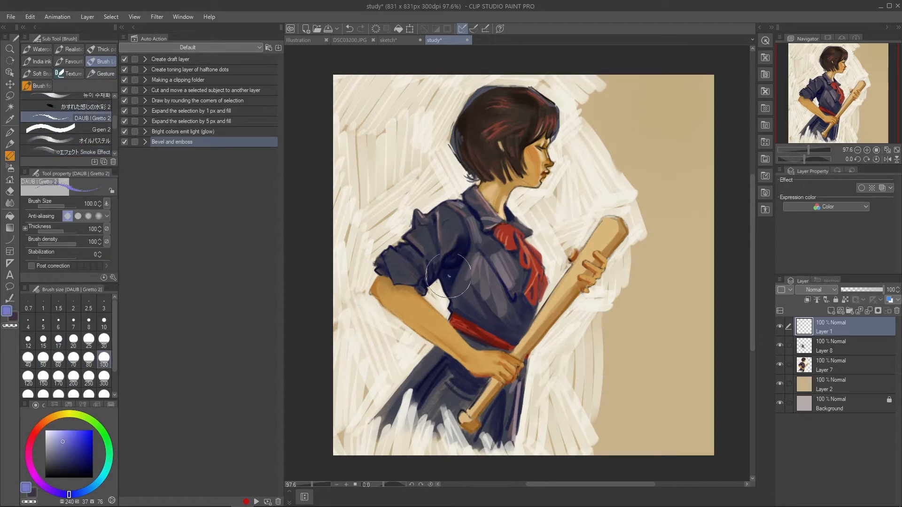
pyautogui.moveTo(449, 276); pyautogui.dragTo(683, 142)
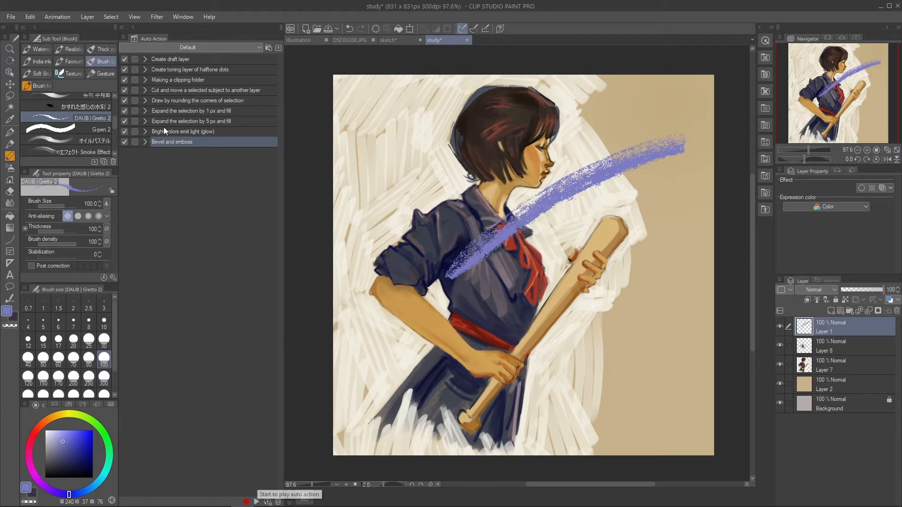
# - Switch the auto actions to Button mode and try Bevel and emboss on the blue stroke, undoing the effect
pyautogui.rightClick(175, 176)
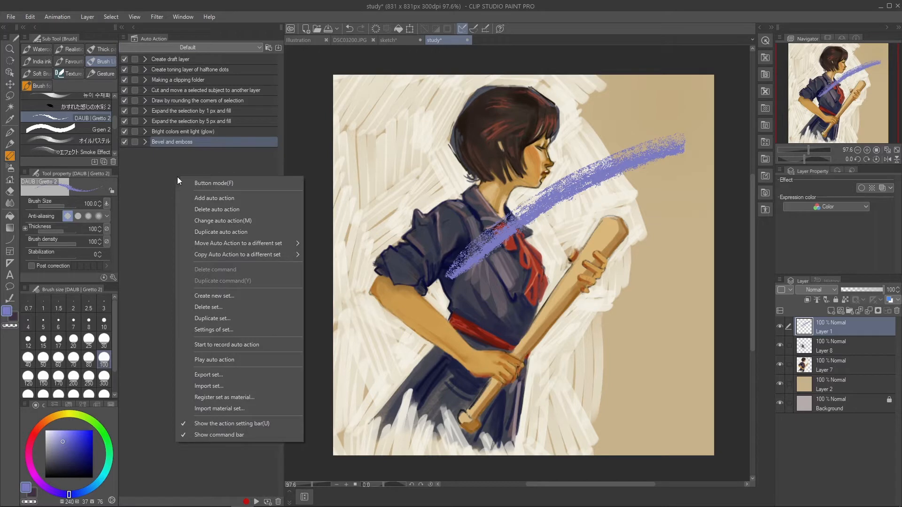
pyautogui.click(219, 185)
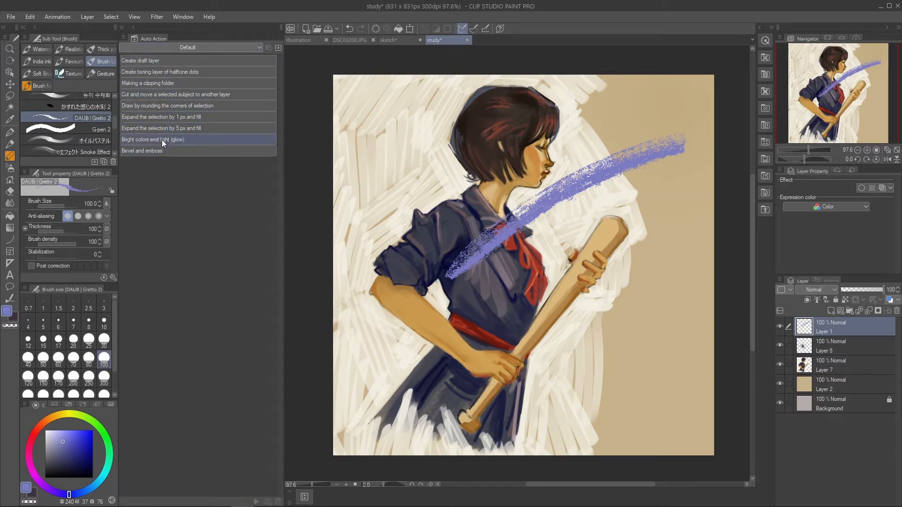
pyautogui.click(148, 153)
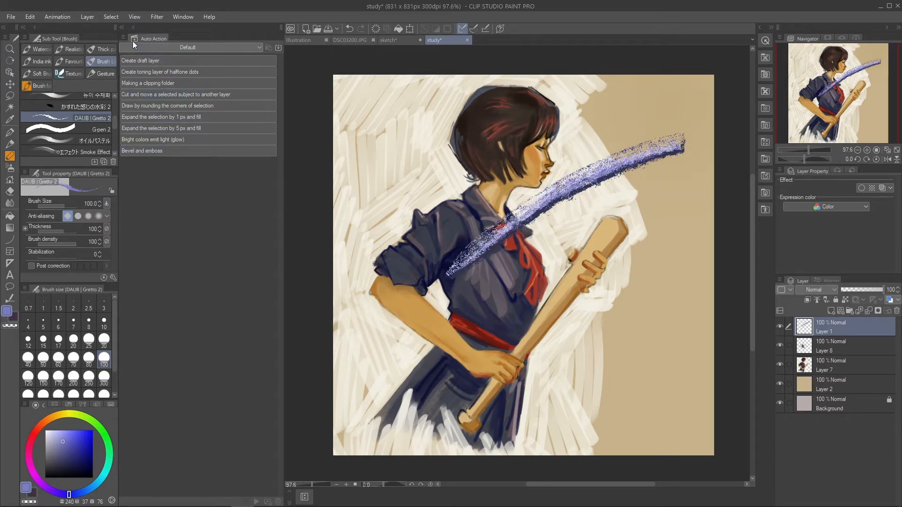
pyautogui.hotkey('ctrl', 'z')
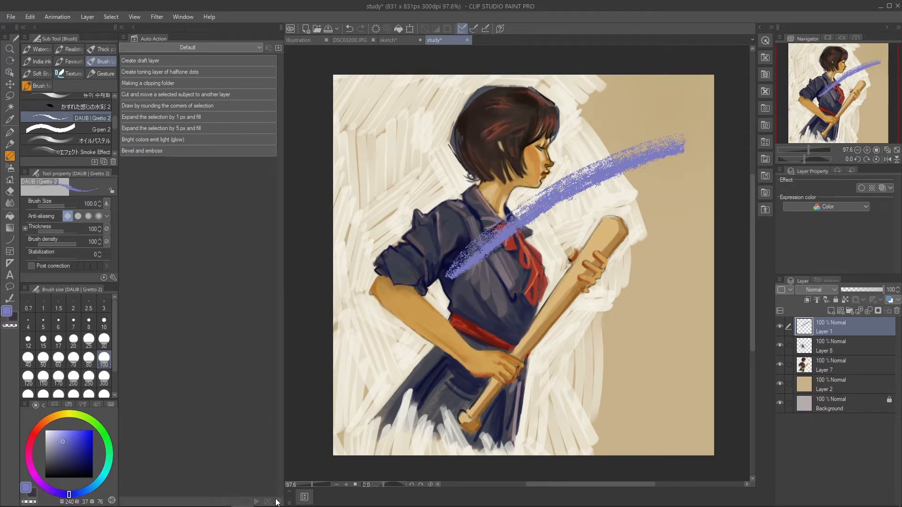
# - Run Bevel and emboss on the blue stroke once more and undo all of its changes
pyautogui.click(218, 155)
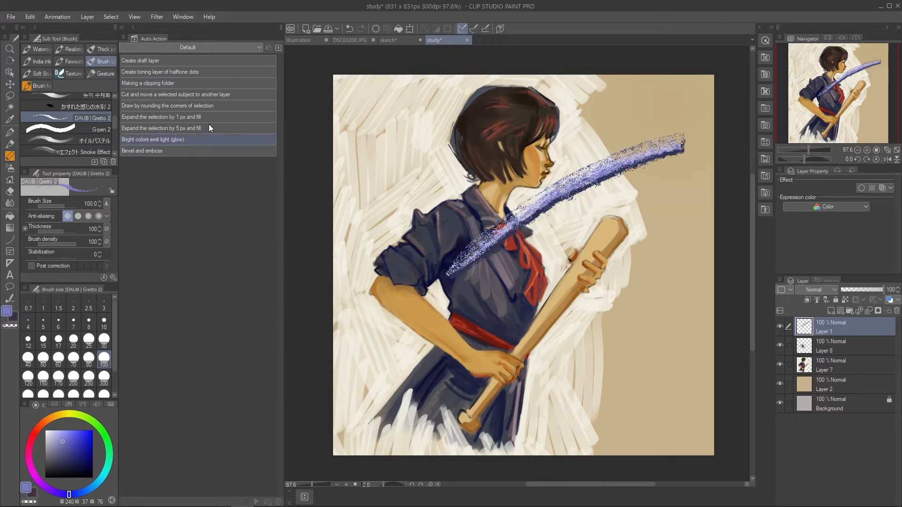
pyautogui.hotkey('ctrl', 'z')
pyautogui.hotkey('ctrl', 'z')
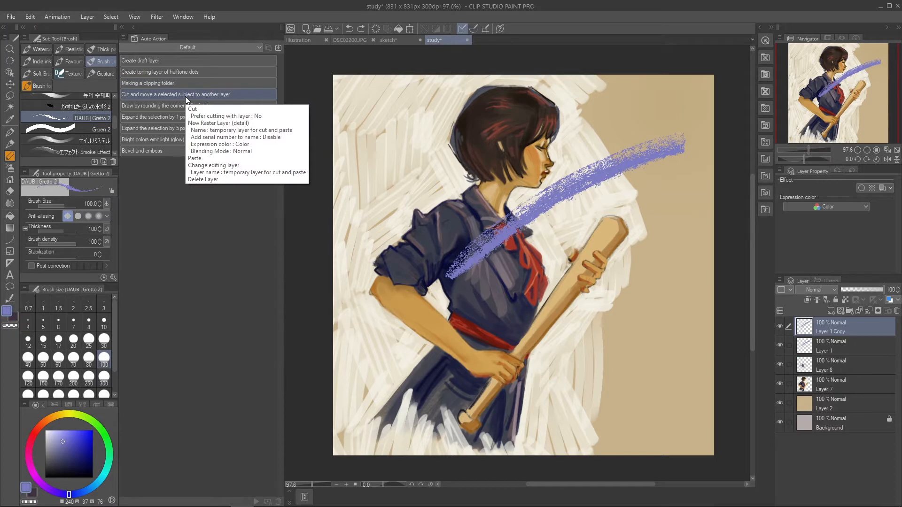
pyautogui.hotkey('ctrl', 'z')
# - Turn off Button mode for the auto actions
pyautogui.click(124, 38)
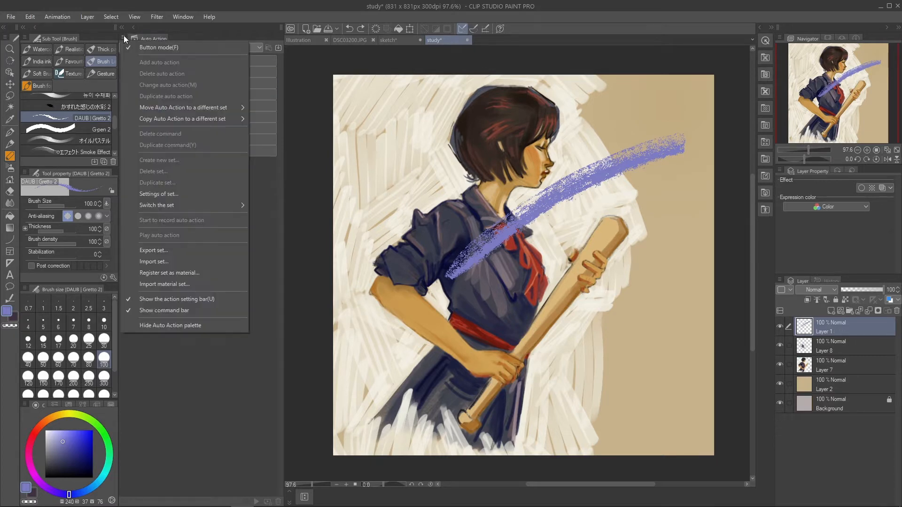
pyautogui.click(135, 48)
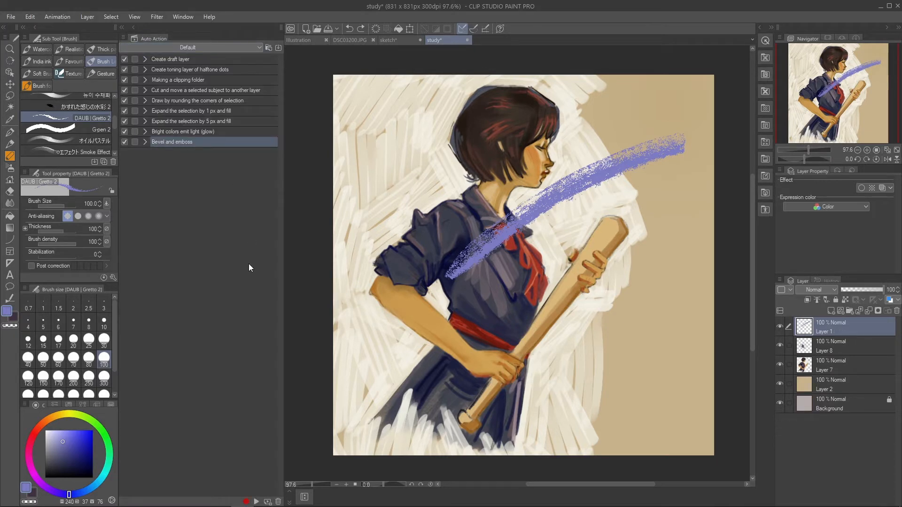
# - Look through the Default set's actions, from Create draft layer to Expand the selection by 5 px and fill
pyautogui.click(187, 58)
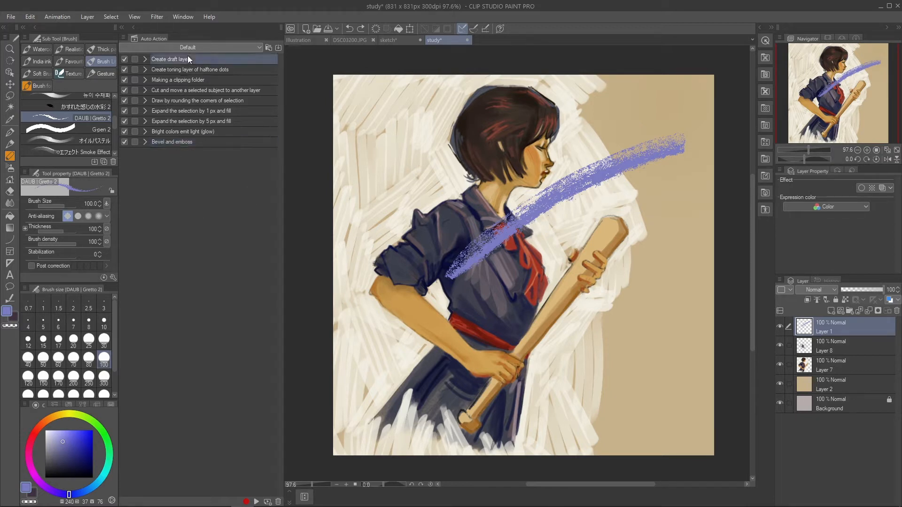
pyautogui.click(190, 69)
pyautogui.click(190, 79)
pyautogui.click(188, 100)
pyautogui.click(187, 122)
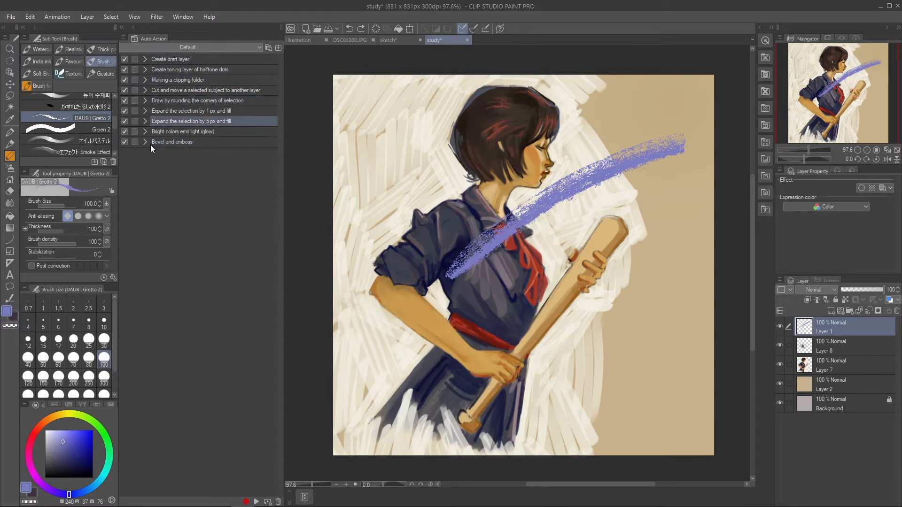
# - Expand the Bevel and emboss action and examine its command sequence from Duplicate Layer to Merge with layer below
pyautogui.click(146, 141)
pyautogui.click(174, 145)
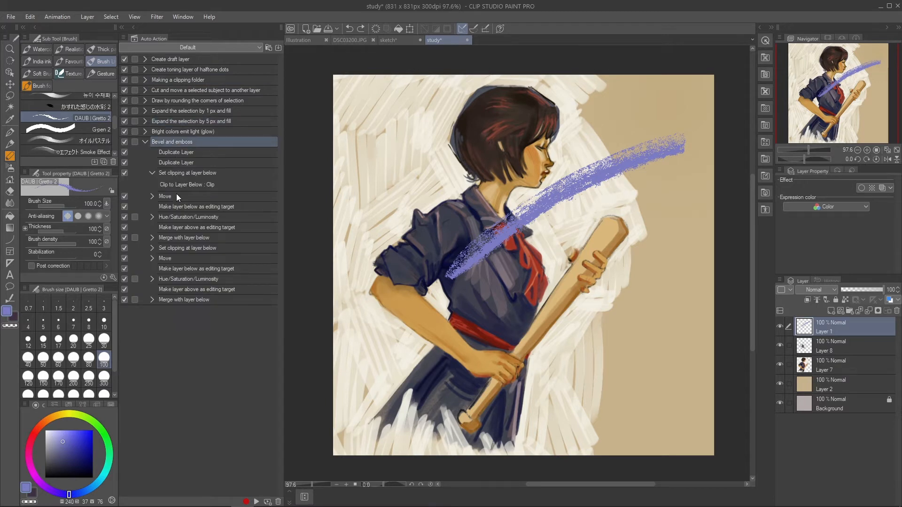
pyautogui.click(179, 162)
pyautogui.click(185, 227)
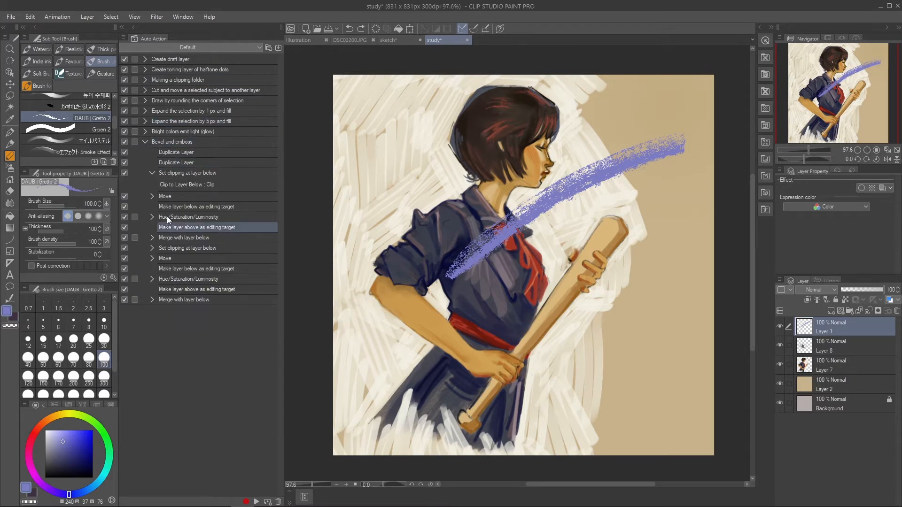
pyautogui.click(179, 152)
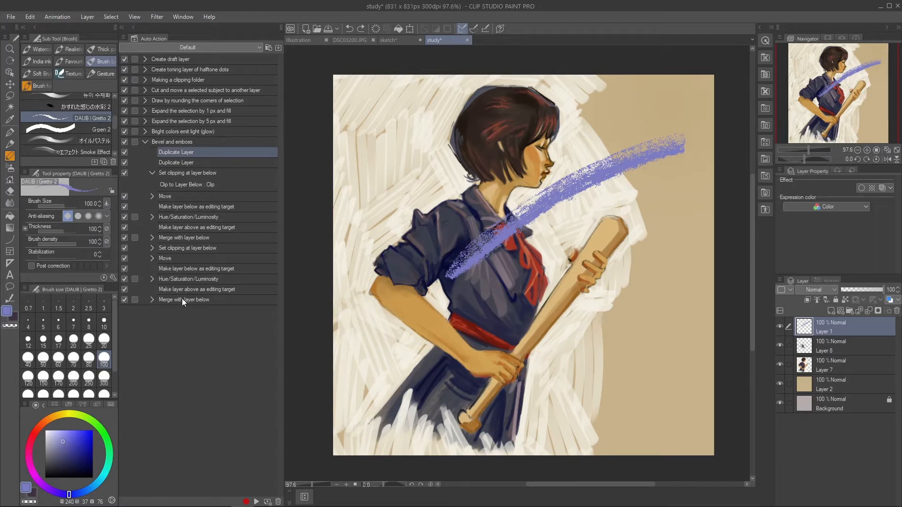
pyautogui.click(178, 142)
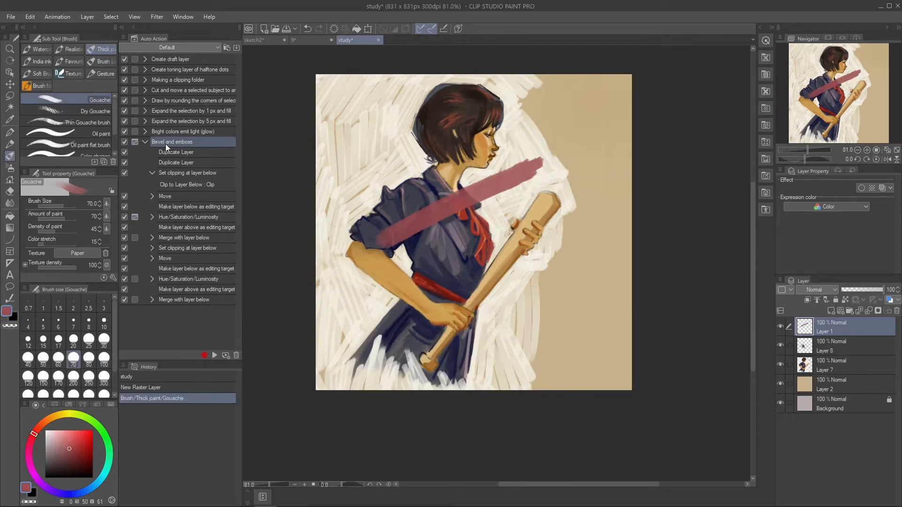
# - Toggle the settings dialog display for the whole Bevel and emboss action
pyautogui.click(136, 142)
pyautogui.click(134, 142)
pyautogui.click(134, 142)
pyautogui.click(134, 143)
pyautogui.click(135, 142)
# - Toggle the first Hue/Saturation/Luminosity command's settings dialog, run Bevel and emboss, and close the dialog it opens
pyautogui.click(135, 217)
pyautogui.click(215, 355)
pyautogui.moveTo(453, 164); pyautogui.dragTo(633, 132)
pyautogui.click(751, 144)
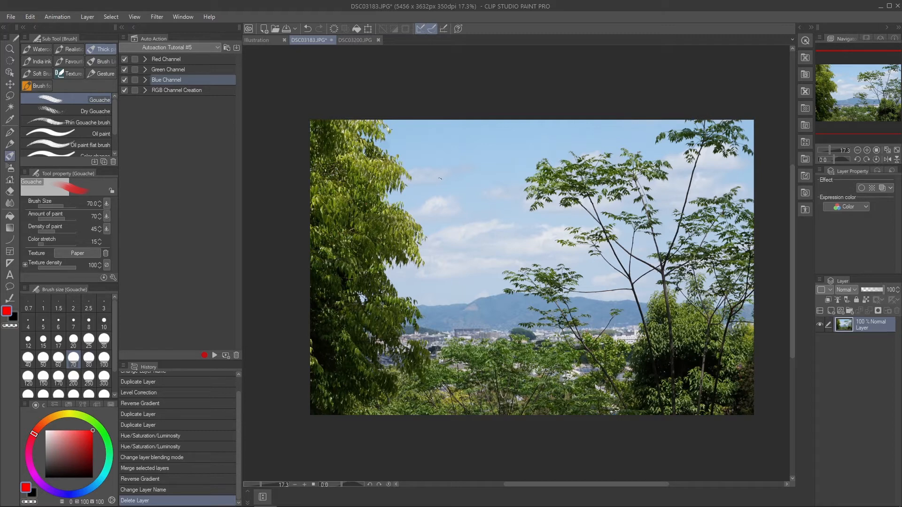
# - Try to outline the tree's leaves against the sky with the Lasso selection and clear the selection
pyautogui.scroll(5, 520, 170)
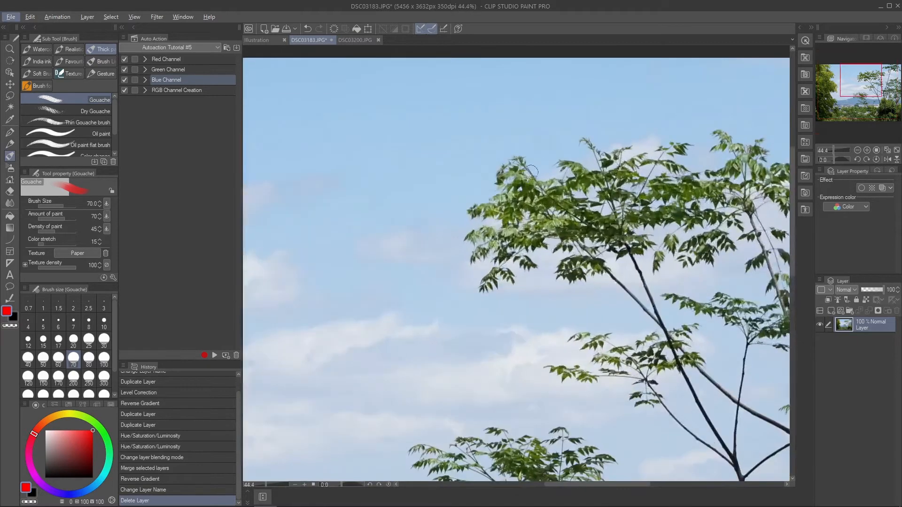
pyautogui.press('l')
pyautogui.click(524, 147)
pyautogui.press('l')
pyautogui.moveTo(566, 174)
pyautogui.mouseDown()
pyautogui.moveTo(564, 162)
pyautogui.moveTo(547, 159)
pyautogui.mouseUp()
pyautogui.hotkey('ctrl', 'd')
pyautogui.scroll(-5, 550, 152)
pyautogui.scroll(1, 550, 151)
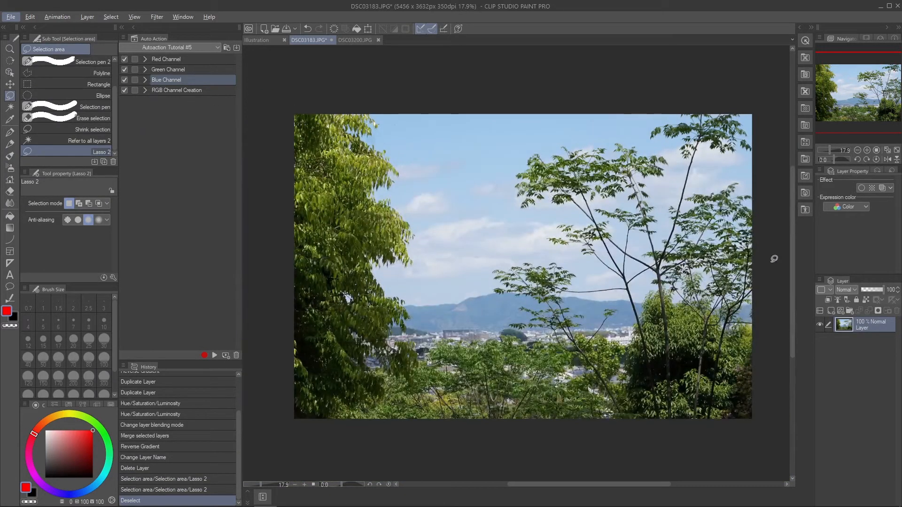
# - Run the RGB Channel Creation auto action on the landscape photo and select the Red Channel layer
pyautogui.click(180, 90)
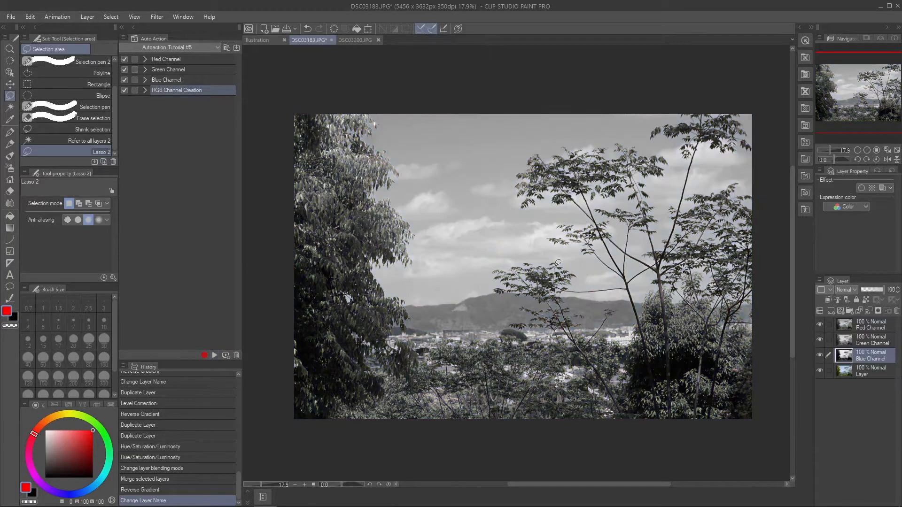
pyautogui.click(867, 330)
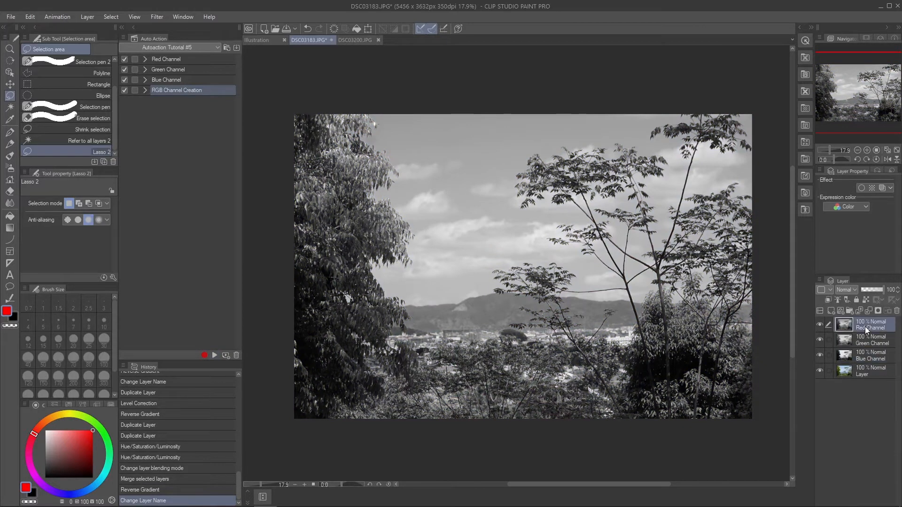
# - Compare the contrast between sky and trees by viewing the Red, Green and Blue Channel layers individually
pyautogui.click(820, 325)
pyautogui.click(820, 338)
pyautogui.click(819, 325)
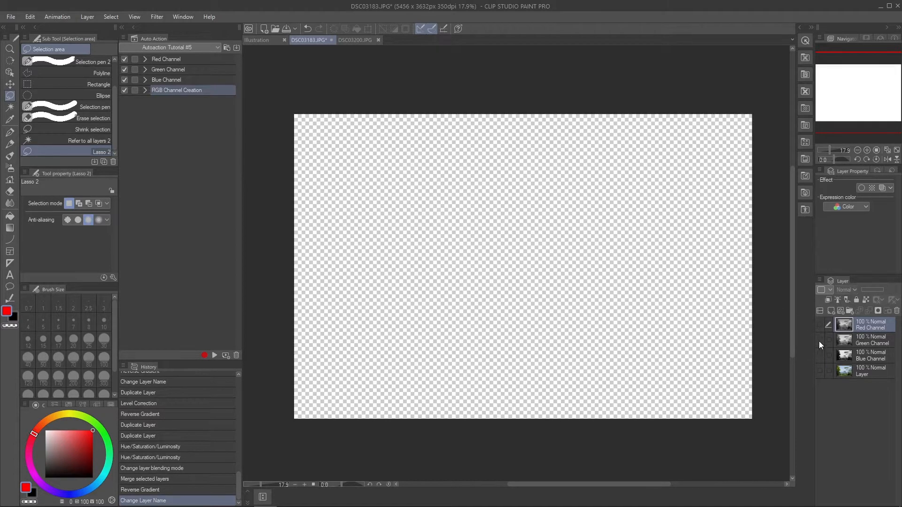
pyautogui.click(819, 340)
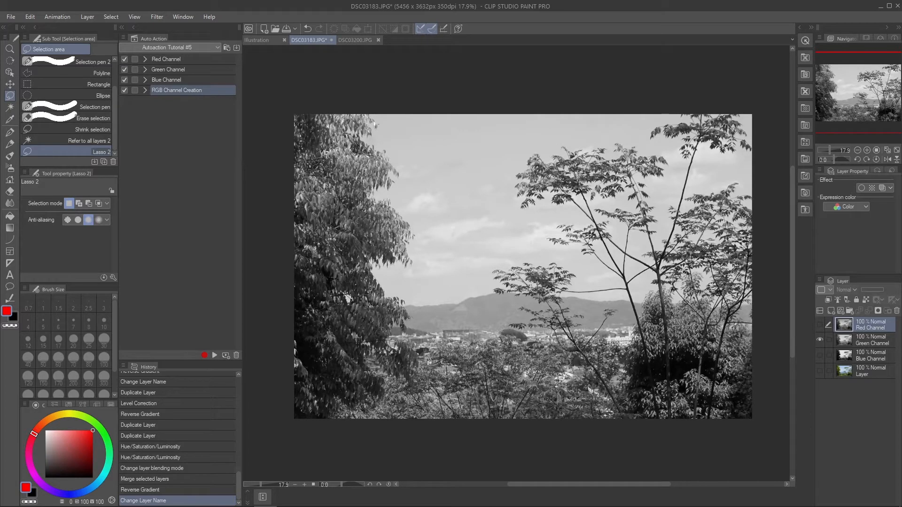
pyautogui.click(819, 339)
pyautogui.click(820, 355)
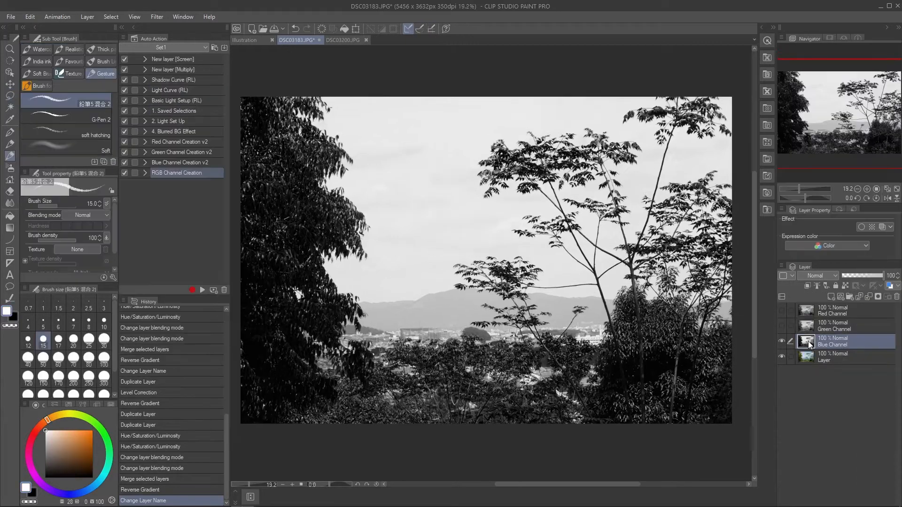
# - Increase the Blue Channel layer's contrast with Level Correction, raising the black input point and lowering the white input point
pyautogui.hotkey('ctrl', 'l')
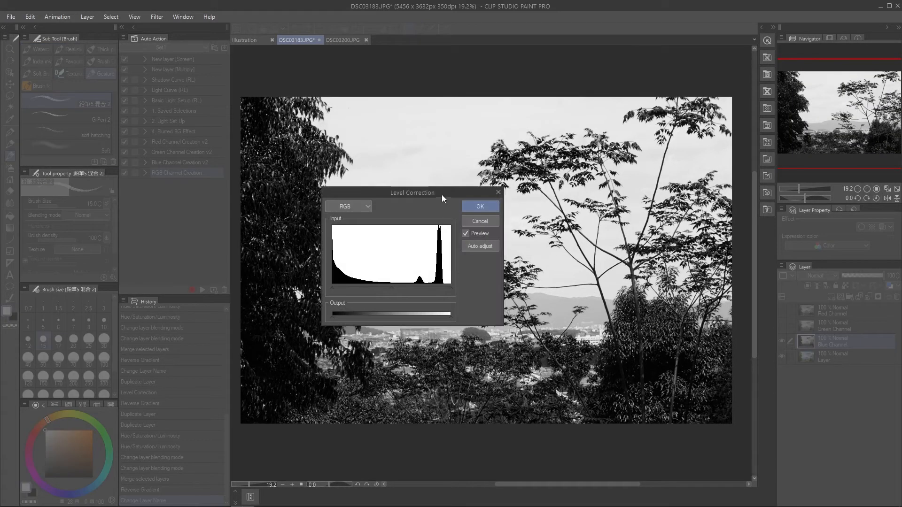
pyautogui.moveTo(441, 194); pyautogui.dragTo(490, 107)
pyautogui.moveTo(497, 202); pyautogui.dragTo(486, 201)
pyautogui.moveTo(380, 202); pyautogui.dragTo(391, 201)
pyautogui.moveTo(456, 108); pyautogui.dragTo(477, 83)
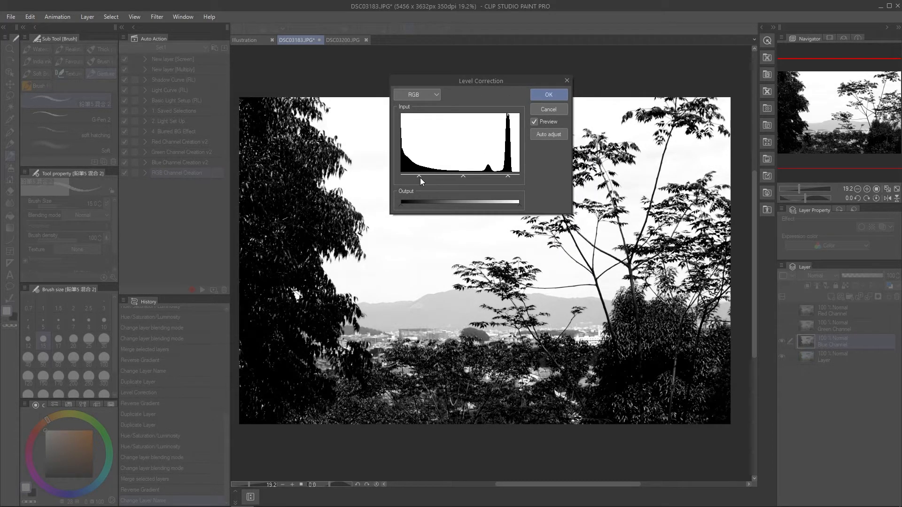
pyautogui.moveTo(420, 178); pyautogui.dragTo(428, 179)
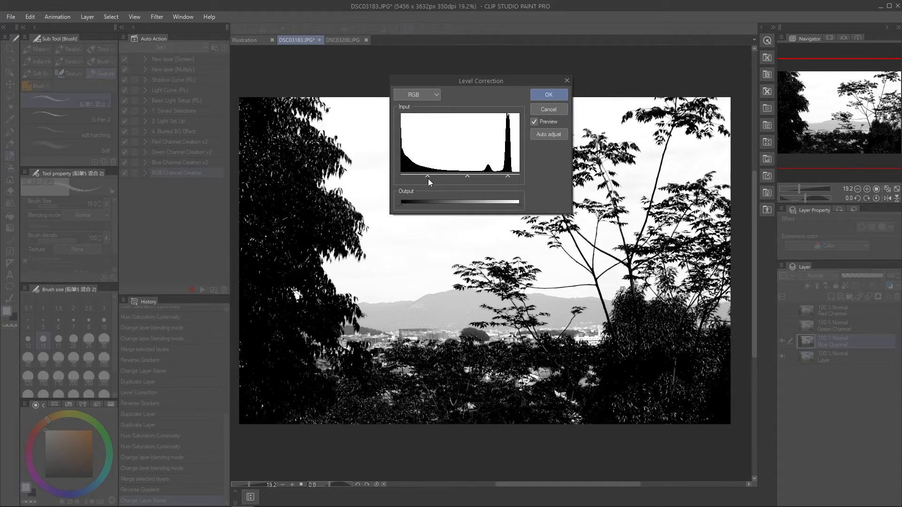
pyautogui.moveTo(474, 81); pyautogui.dragTo(590, 343)
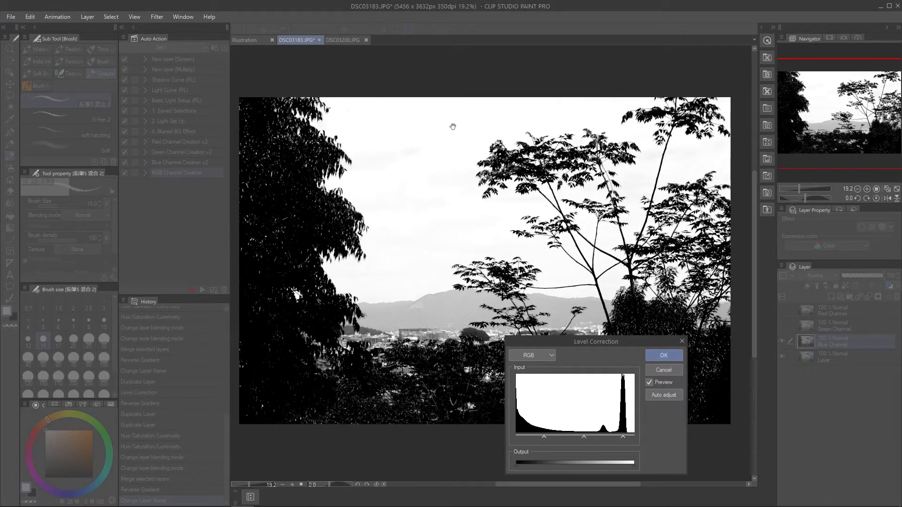
pyautogui.click(624, 437)
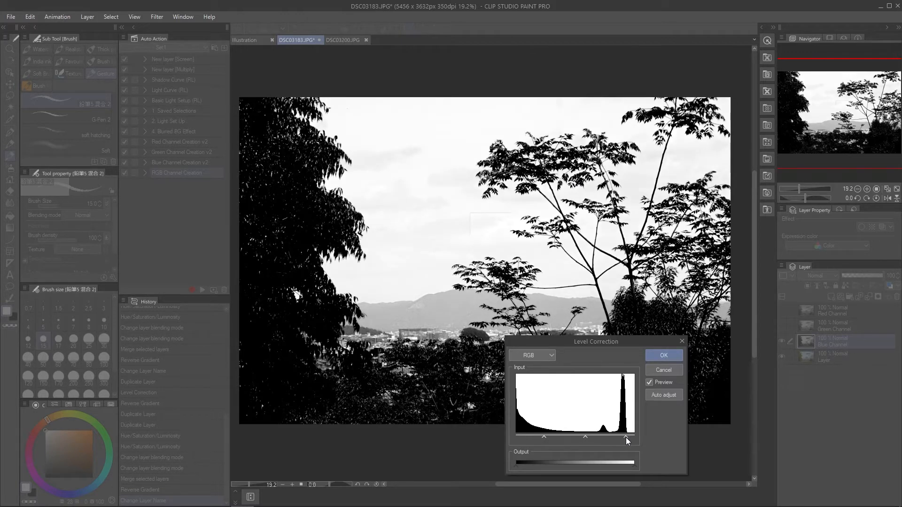
pyautogui.click(664, 356)
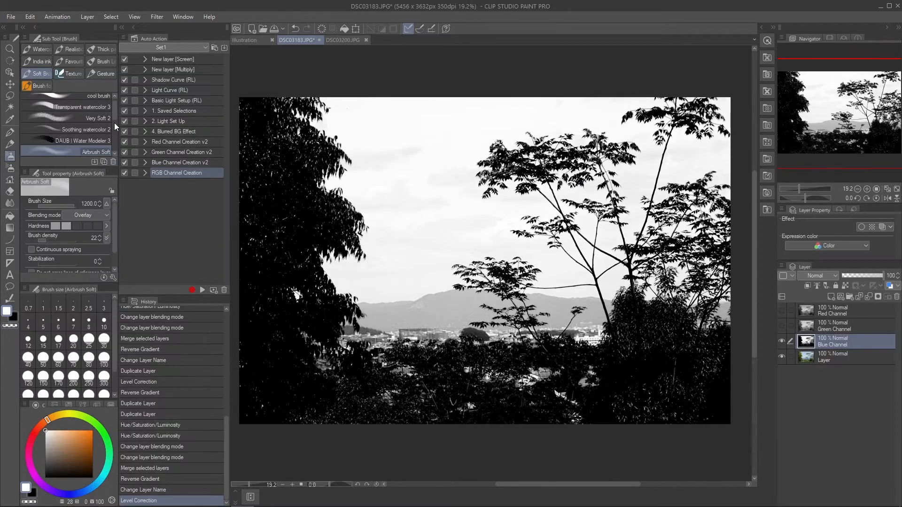
# - Whiten the sky on the Blue Channel layer with the Airbrush Soft in Overlay mode, reducing the brush size to 500
pyautogui.moveTo(115, 110); pyautogui.dragTo(115, 117)
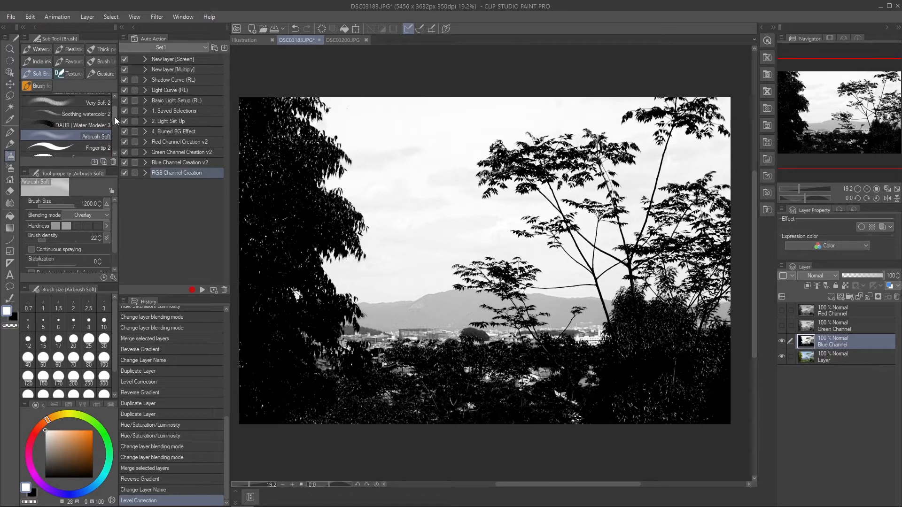
pyautogui.click(83, 216)
pyautogui.click(87, 217)
pyautogui.press('[')
pyautogui.press('[')
pyautogui.press('[')
pyautogui.press('[')
pyautogui.press('[')
pyautogui.press('[')
pyautogui.press('[')
pyautogui.press('[')
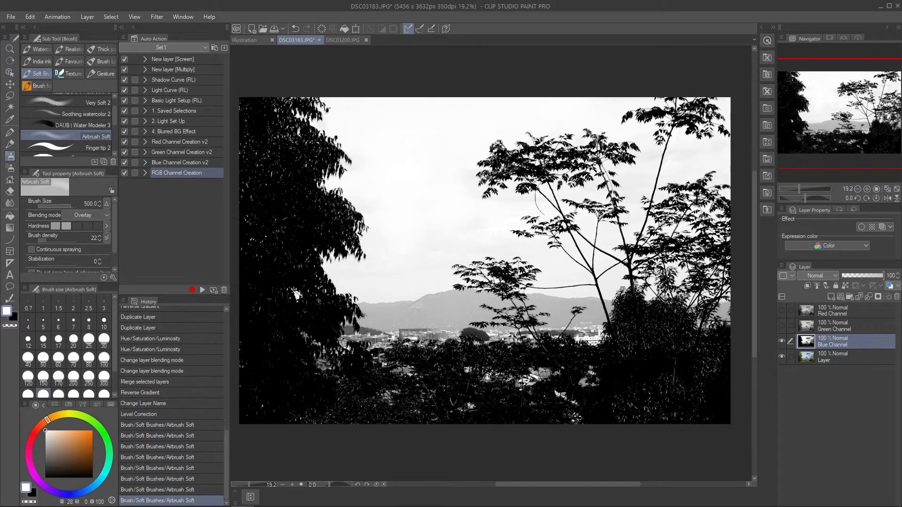
# - Switch the drawing color to black and darken the mountains along the horizon with the Airbrush Soft
pyautogui.press('x')
pyautogui.press(']')
pyautogui.press(']')
pyautogui.moveTo(391, 322)
pyautogui.mouseDown()
pyautogui.moveTo(570, 315)
pyautogui.moveTo(611, 324)
pyautogui.mouseUp()
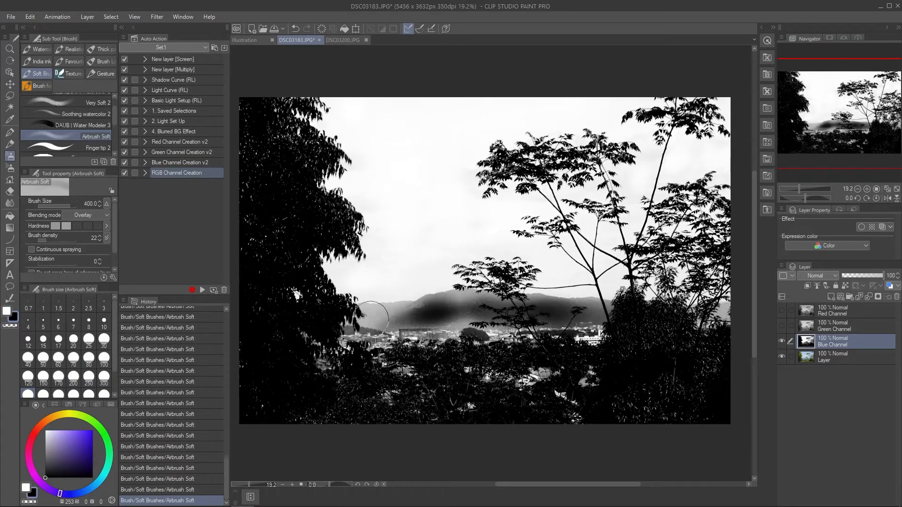
pyautogui.moveTo(359, 320); pyautogui.dragTo(606, 308)
pyautogui.moveTo(419, 318); pyautogui.dragTo(630, 333)
pyautogui.moveTo(448, 314); pyautogui.dragTo(456, 304)
# - Fill in the remaining gray mountain edges and lower landscape with black airbrush strokes, varying the brush size
pyautogui.press('[')
pyautogui.press('[')
pyautogui.press('[')
pyautogui.moveTo(376, 310); pyautogui.dragTo(446, 299)
pyautogui.press(']')
pyautogui.press(']')
pyautogui.press(']')
pyautogui.moveTo(719, 316)
pyautogui.mouseDown()
pyautogui.moveTo(697, 326)
pyautogui.moveTo(719, 320)
pyautogui.mouseUp()
pyautogui.press('m')
pyautogui.moveTo(324, 327); pyautogui.dragTo(358, 314)
pyautogui.moveTo(334, 324)
pyautogui.mouseDown()
pyautogui.moveTo(564, 308)
pyautogui.moveTo(714, 324)
pyautogui.moveTo(688, 438)
pyautogui.moveTo(293, 441)
pyautogui.moveTo(243, 425)
pyautogui.moveTo(305, 321)
pyautogui.moveTo(329, 326)
pyautogui.mouseUp()
pyautogui.moveTo(395, 325)
pyautogui.mouseDown()
pyautogui.moveTo(425, 323)
pyautogui.moveTo(365, 321)
pyautogui.mouseUp()
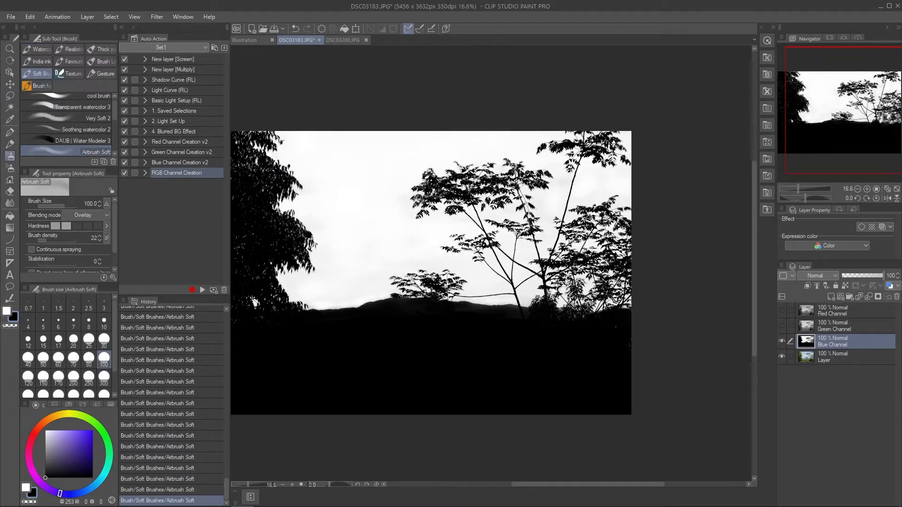
# - Convert the Blue Channel layer's brightness to opacity
pyautogui.moveTo(529, 241); pyautogui.dragTo(564, 244)
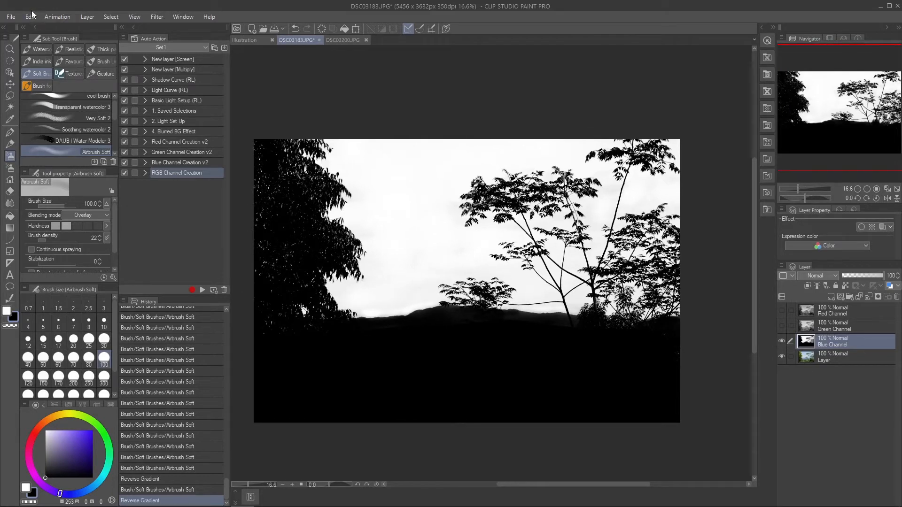
pyautogui.click(30, 17)
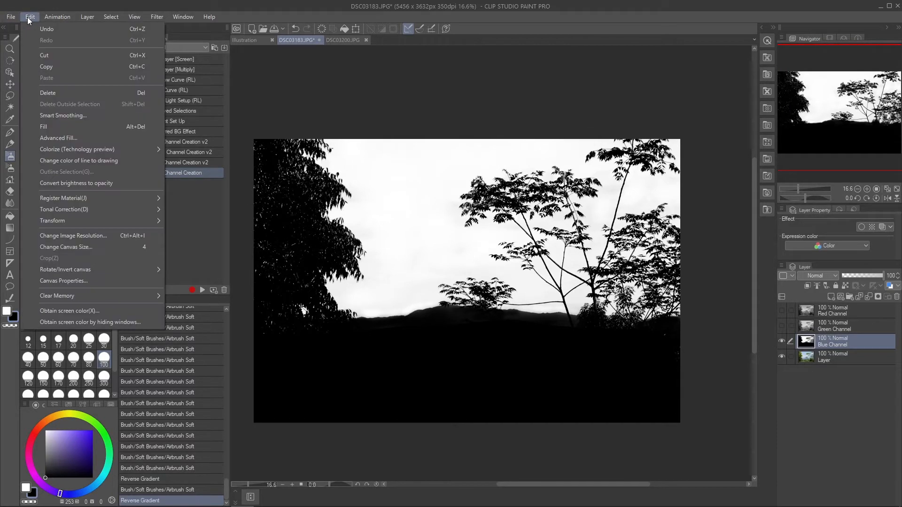
pyautogui.click(117, 182)
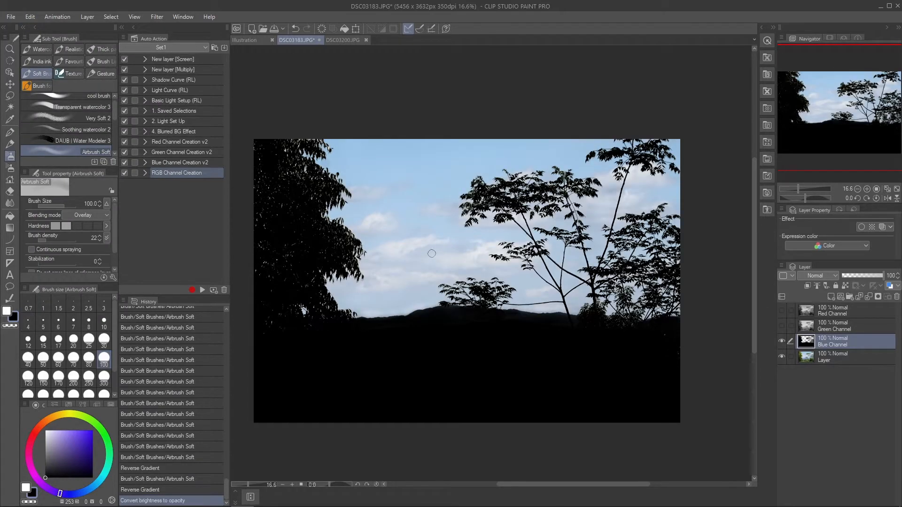
# - Create a selection from the Blue Channel layer and convert it to a selection layer
pyautogui.rightClick(810, 346)
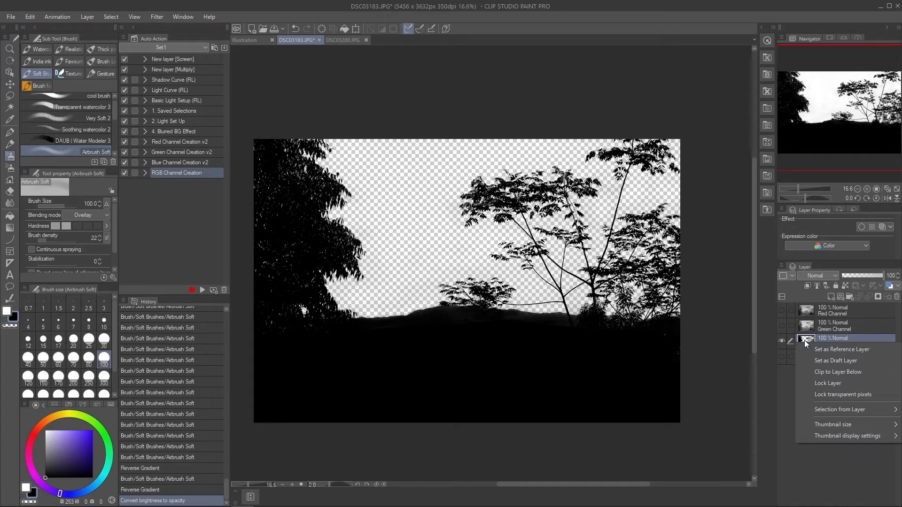
pyautogui.moveTo(840, 410)
pyautogui.click(734, 414)
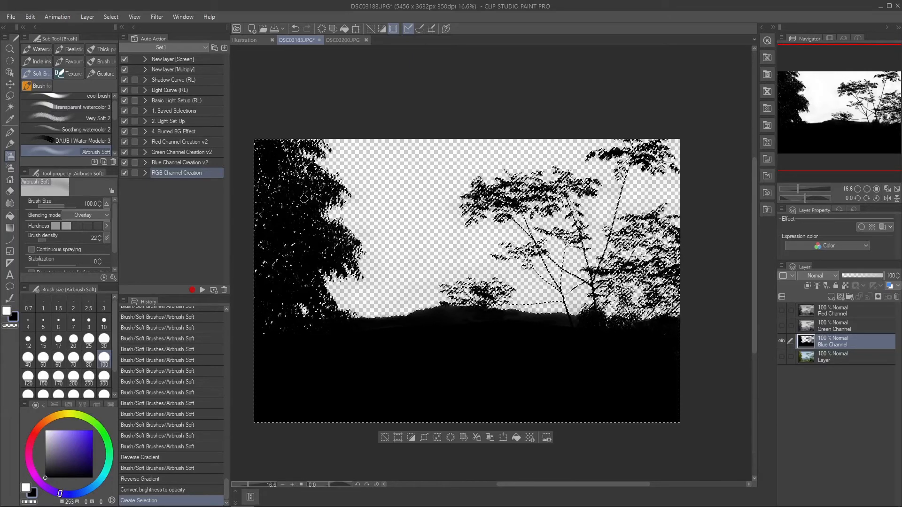
pyautogui.click(151, 18)
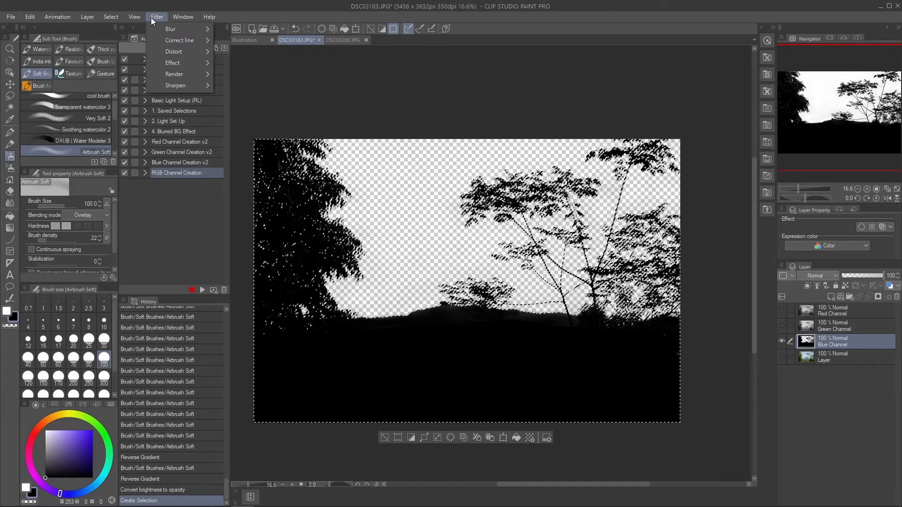
pyautogui.moveTo(140, 19)
pyautogui.moveTo(113, 15)
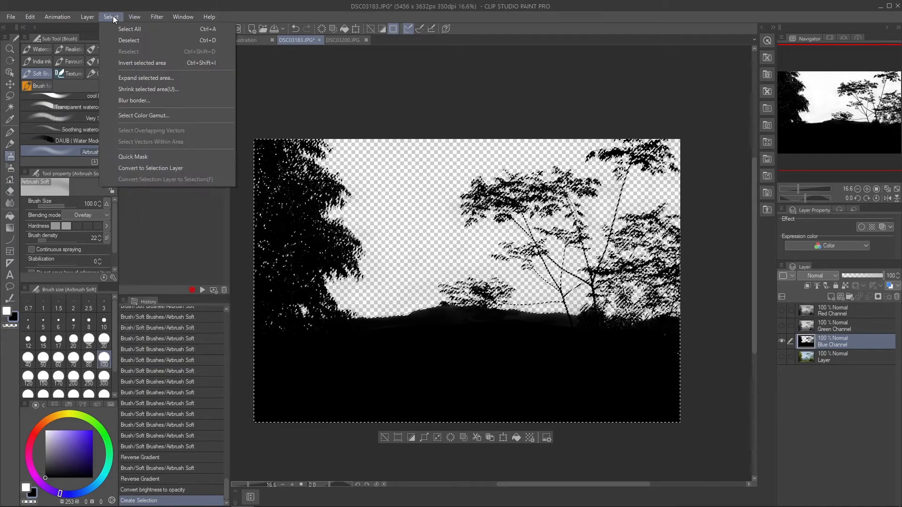
pyautogui.click(151, 170)
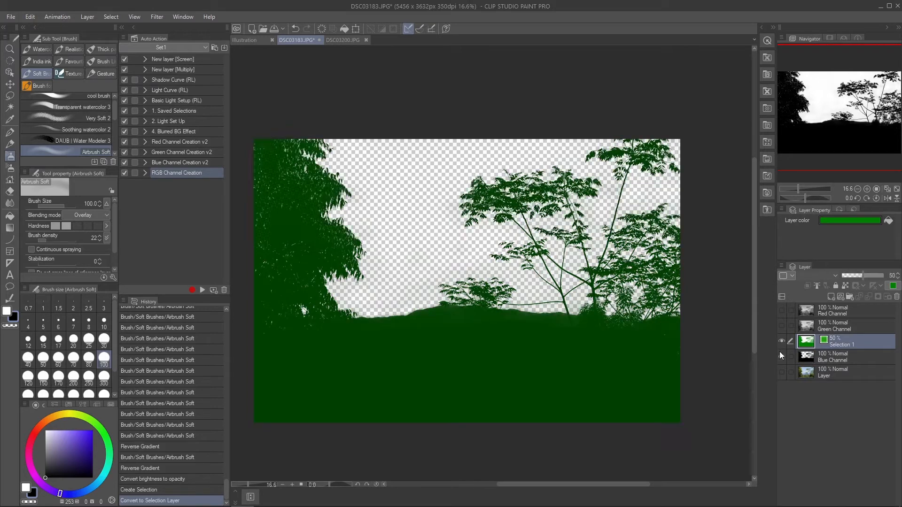
# - Hide the Blue Channel layer, show the photo layer, and load the selection layer as an inverted selection on the photo
pyautogui.click(781, 356)
pyautogui.click(782, 372)
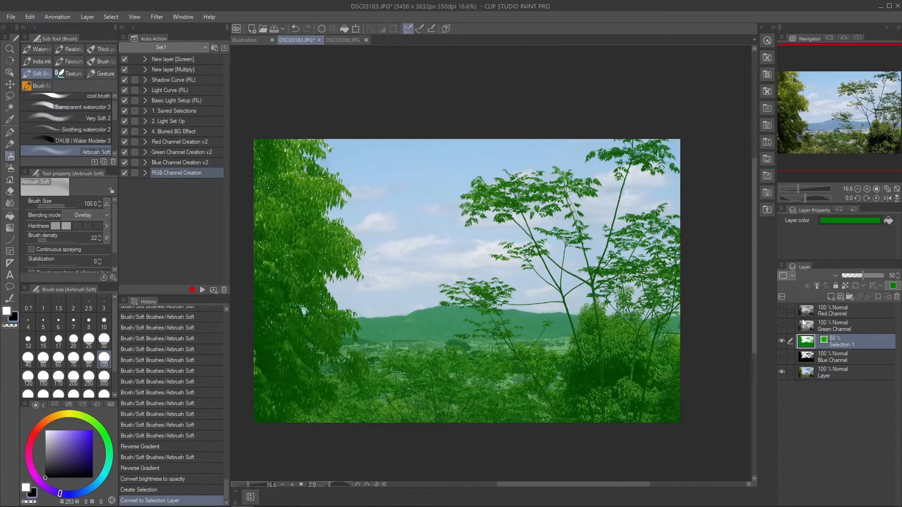
pyautogui.keyDown('ctrl'); pyautogui.click(824, 340); pyautogui.keyUp('ctrl')
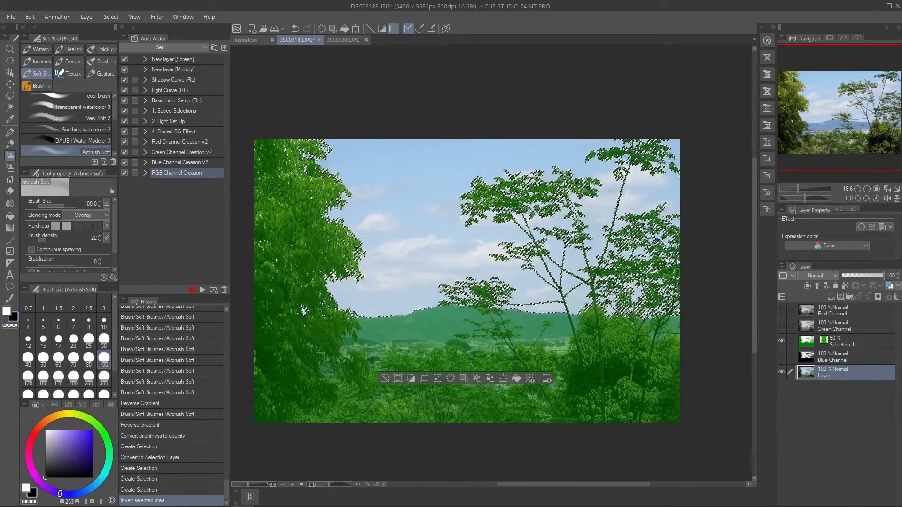
# - Delete the sky from the photo layer, deselect, and hide the selection layer
pyautogui.press('Delete')
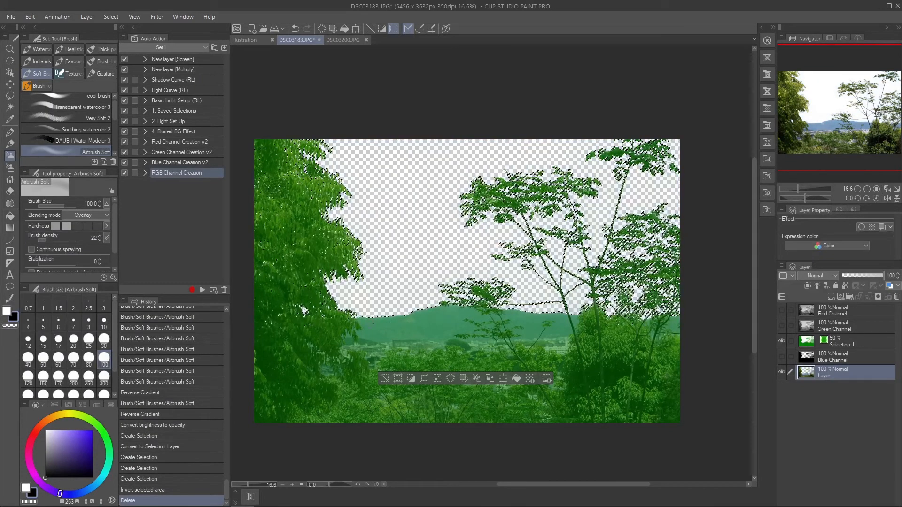
pyautogui.click(384, 377)
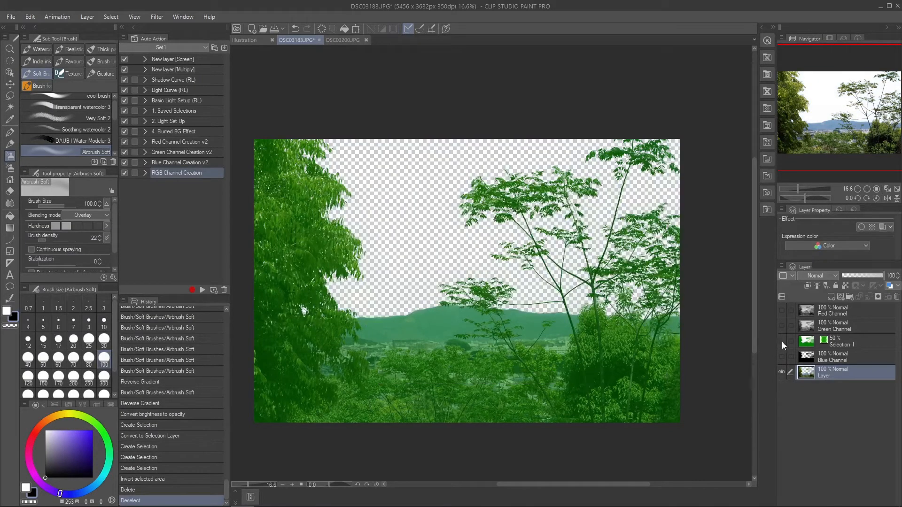
pyautogui.click(782, 342)
pyautogui.scroll(4, 467, 211)
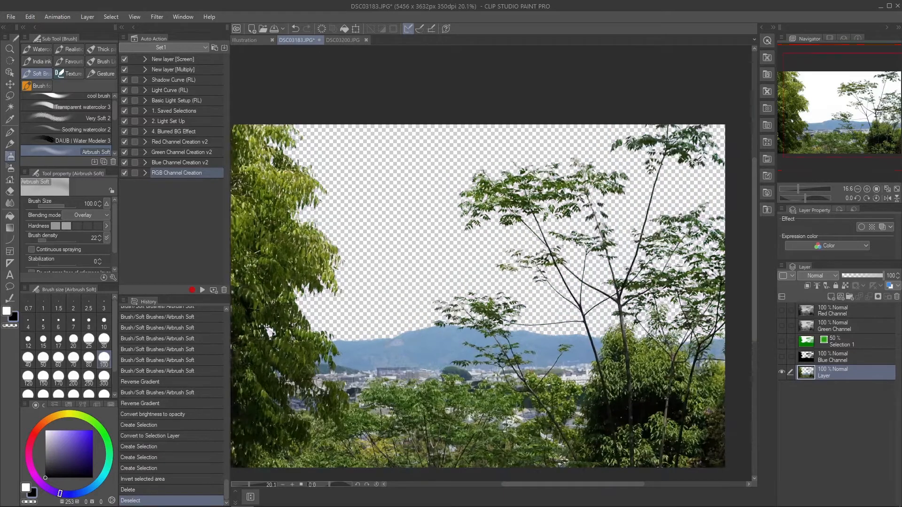
pyautogui.scroll(-3, 601, 249)
pyautogui.scroll(1, 603, 230)
# - Import the DSC03200.JPG photo as an image layer
pyautogui.click(10, 16)
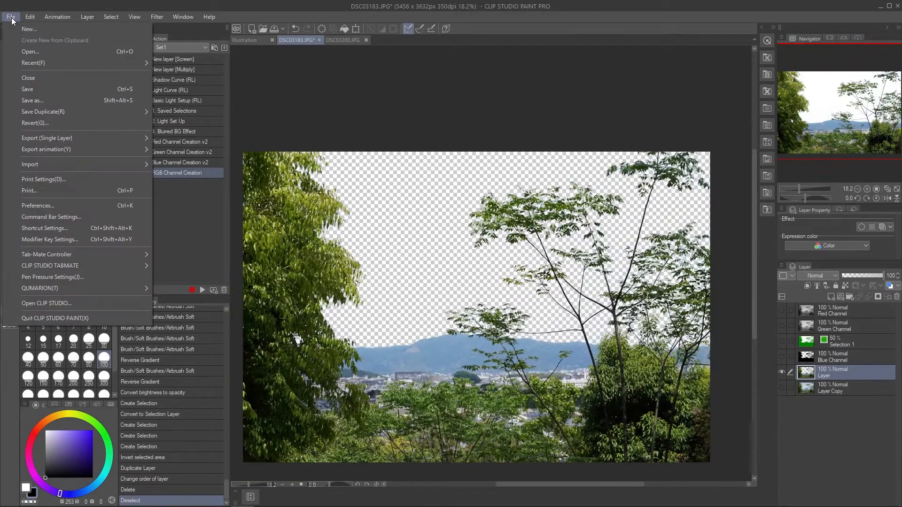
pyautogui.moveTo(53, 168)
pyautogui.click(188, 172)
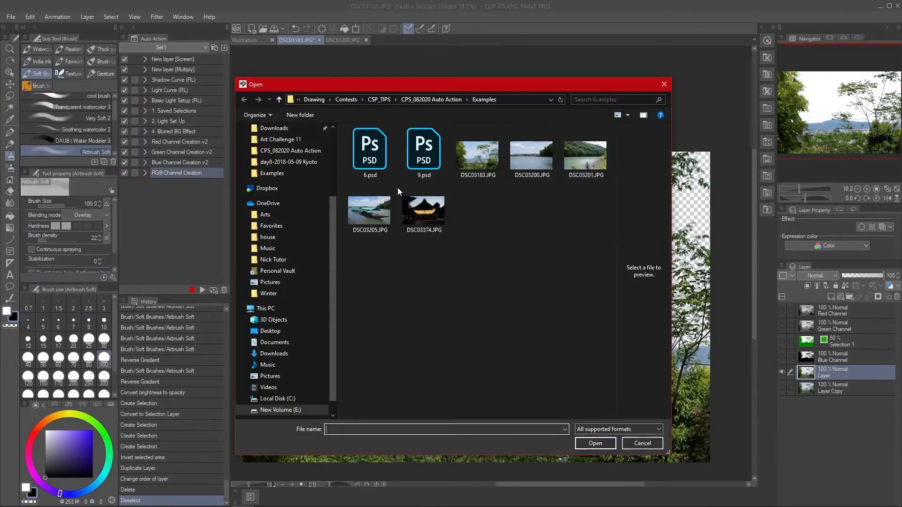
pyautogui.click(529, 148)
pyautogui.doubleClick(530, 151)
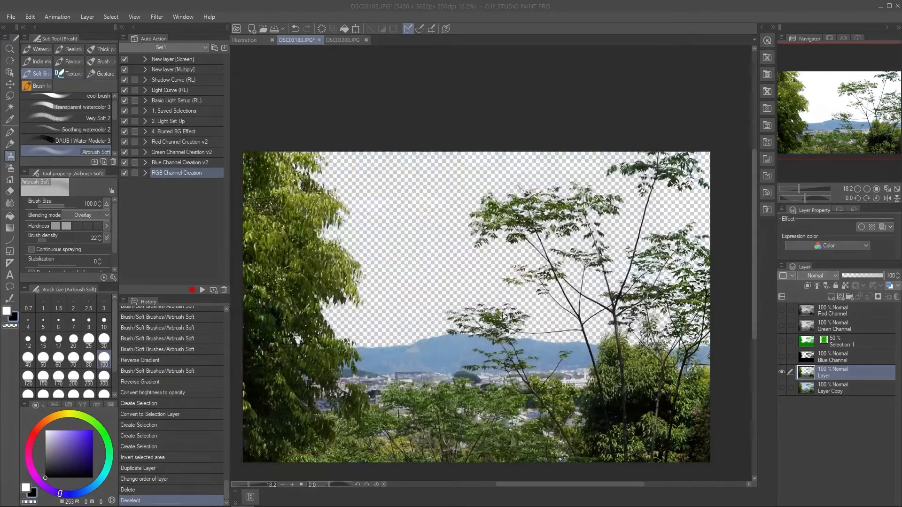
pyautogui.scroll(-2, 572, 235)
# - Move the imported DSC03200 layer beneath the cut-out photo, then scale and position it to fill the sky area
pyautogui.moveTo(841, 373); pyautogui.dragTo(841, 393)
pyautogui.scroll(-3, 496, 178)
pyautogui.moveTo(452, 188); pyautogui.dragTo(452, 186)
pyautogui.moveTo(615, 327); pyautogui.dragTo(731, 403)
pyautogui.moveTo(449, 221)
pyautogui.mouseDown()
pyautogui.moveTo(482, 221)
pyautogui.moveTo(453, 219)
pyautogui.mouseUp()
pyautogui.moveTo(734, 400); pyautogui.dragTo(772, 426)
pyautogui.moveTo(523, 253); pyautogui.dragTo(484, 269)
pyautogui.scroll(1, 387, 212)
# - Rasterize the imported DSC03200 sky layer and adjust its color with Hue/Saturation/Luminosity
pyautogui.click(841, 373)
pyautogui.scroll(1, 520, 202)
pyautogui.rightClick(802, 387)
pyautogui.click(828, 295)
pyautogui.scroll(1, 540, 263)
pyautogui.hotkey('ctrl', 'u')
pyautogui.moveTo(595, 150)
pyautogui.mouseDown()
pyautogui.moveTo(602, 151)
pyautogui.moveTo(596, 175)
pyautogui.moveTo(599, 150)
pyautogui.mouseUp()
pyautogui.click(705, 110)
# - Group the cut-out photo and DSC03200 layers into a folder and toggle its visibility to compare with the original photo
pyautogui.scroll(1, 540, 263)
pyautogui.keyDown('shift'); pyautogui.click(841, 372); pyautogui.keyUp('shift')
pyautogui.hotkey('ctrl', 'g')
pyautogui.click(782, 373)
pyautogui.click(781, 373)
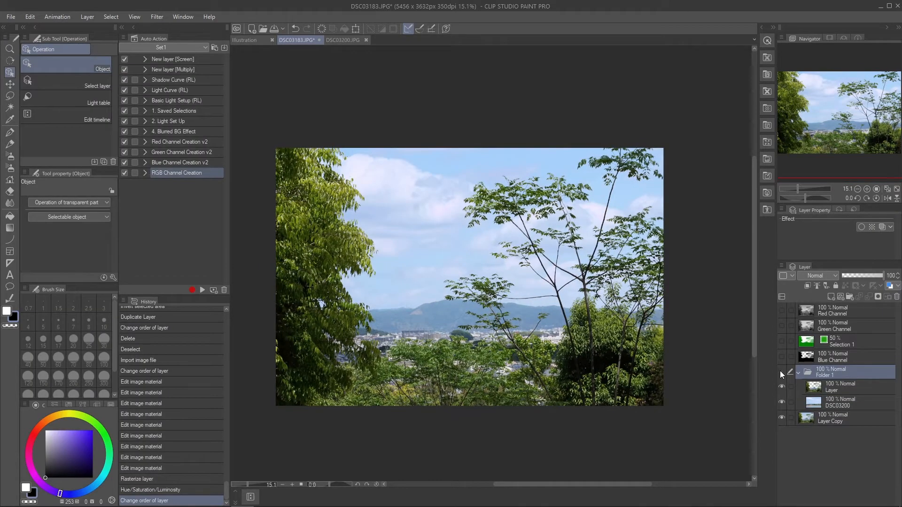
# - Toggle Folder 1's visibility repeatedly to compare the replaced sky with the original photo
pyautogui.click(782, 372)
pyautogui.click(782, 373)
pyautogui.click(781, 373)
pyautogui.click(782, 373)
pyautogui.click(781, 373)
pyautogui.click(782, 372)
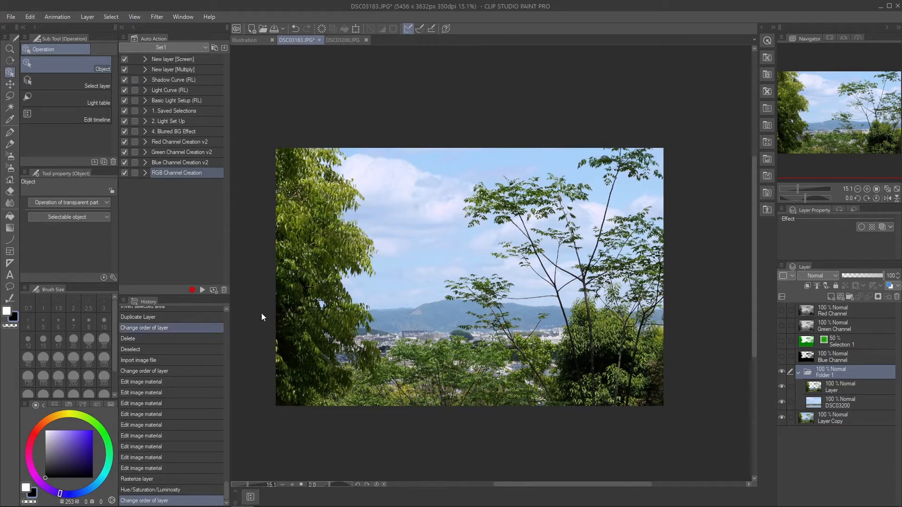
# - Go through the Selection 1 and Red, Green and Blue Channel layers used to build the sky mask
pyautogui.click(838, 343)
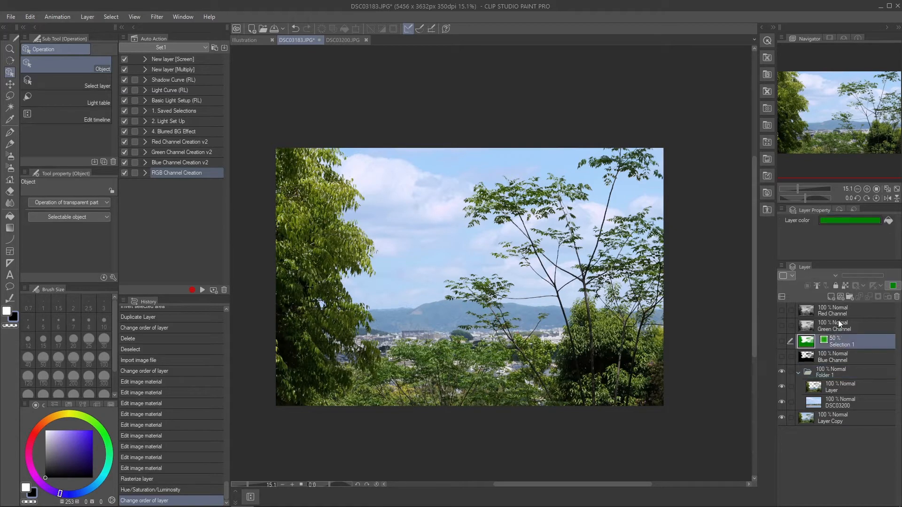
pyautogui.click(837, 312)
pyautogui.click(837, 327)
pyautogui.click(837, 313)
pyautogui.click(838, 328)
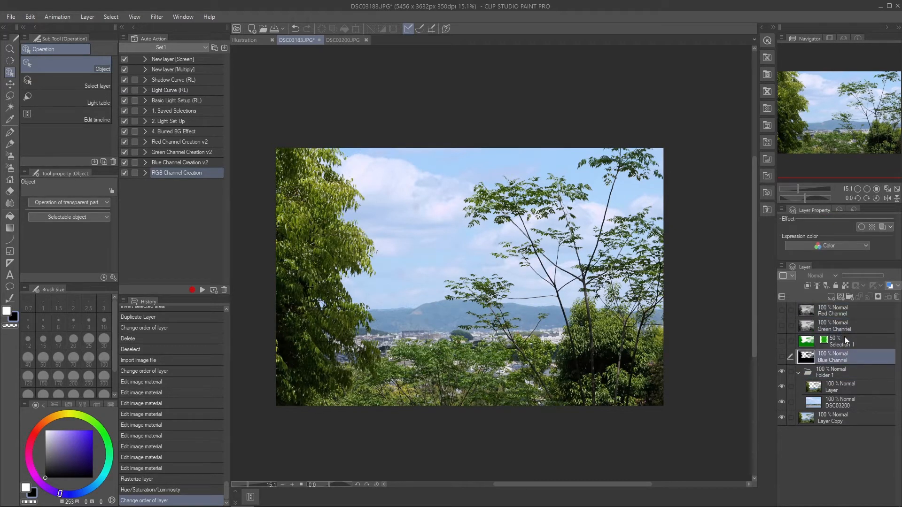
pyautogui.click(838, 313)
pyautogui.moveTo(833, 342); pyautogui.dragTo(836, 367)
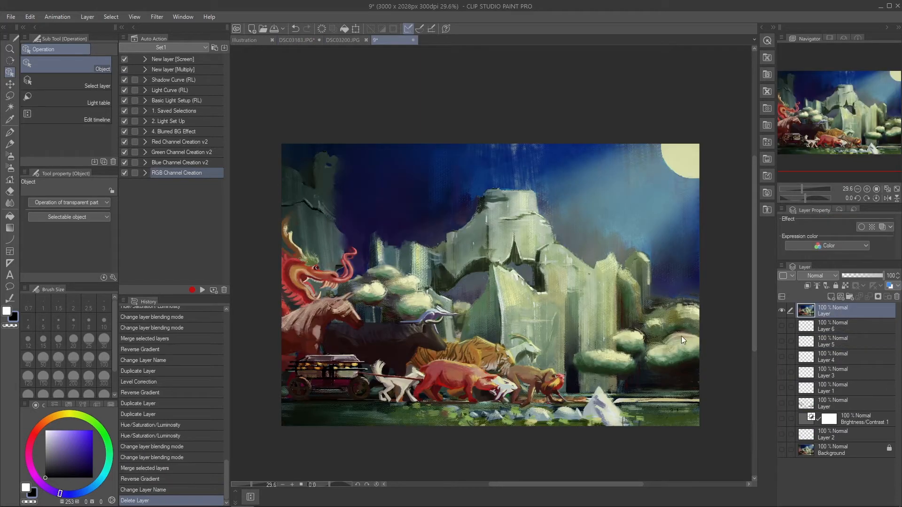
# - Open the DSC03374.JPG photo of the lantern-lit building
pyautogui.click(11, 17)
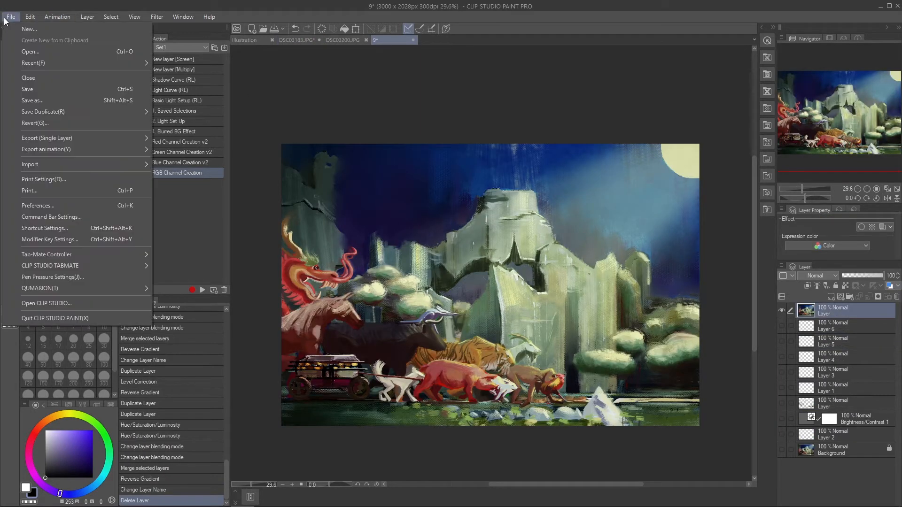
pyautogui.click(40, 54)
pyautogui.click(370, 267)
pyautogui.click(603, 446)
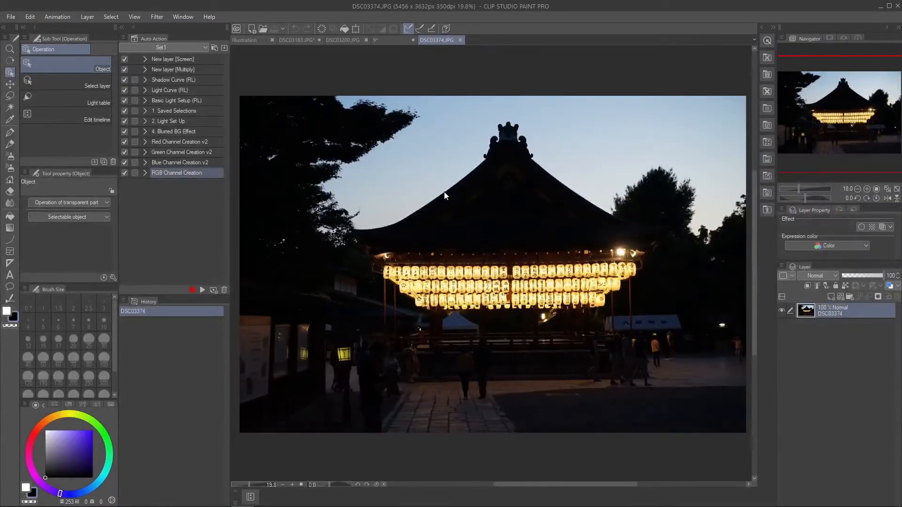
pyautogui.moveTo(444, 193); pyautogui.dragTo(495, 252)
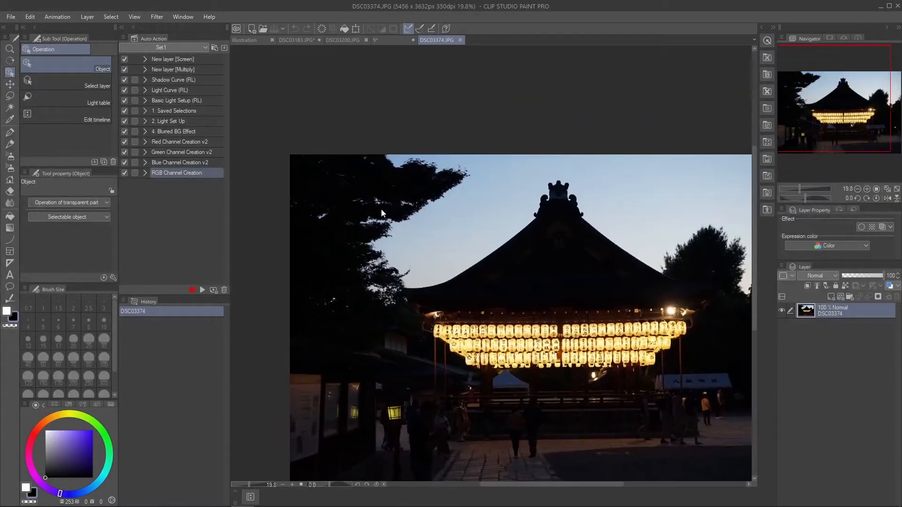
# - Select the dark tree and building silhouette in the DSC03374 photo with Auto select referring to all layers, and examine the selection's edge
pyautogui.click(384, 43)
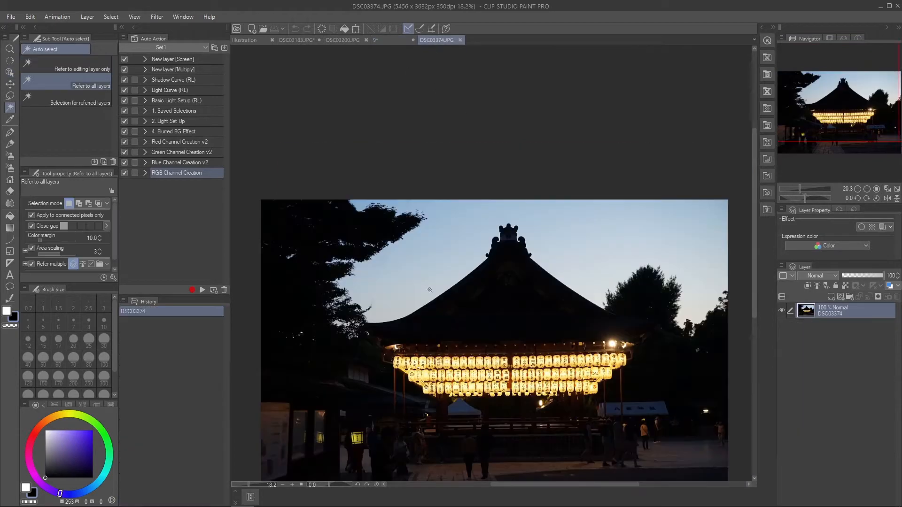
pyautogui.click(433, 42)
pyautogui.press('w')
pyautogui.click(396, 233)
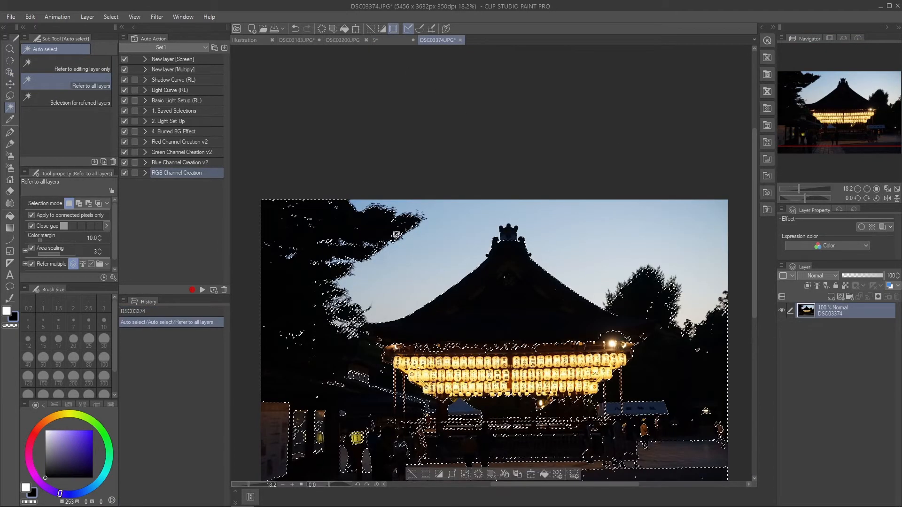
pyautogui.scroll(6, 396, 234)
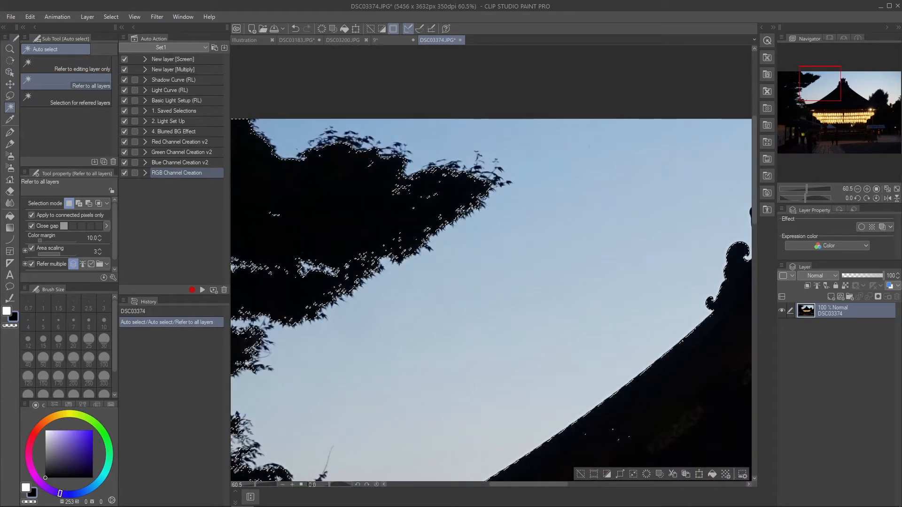
pyautogui.moveTo(377, 243); pyautogui.dragTo(525, 147)
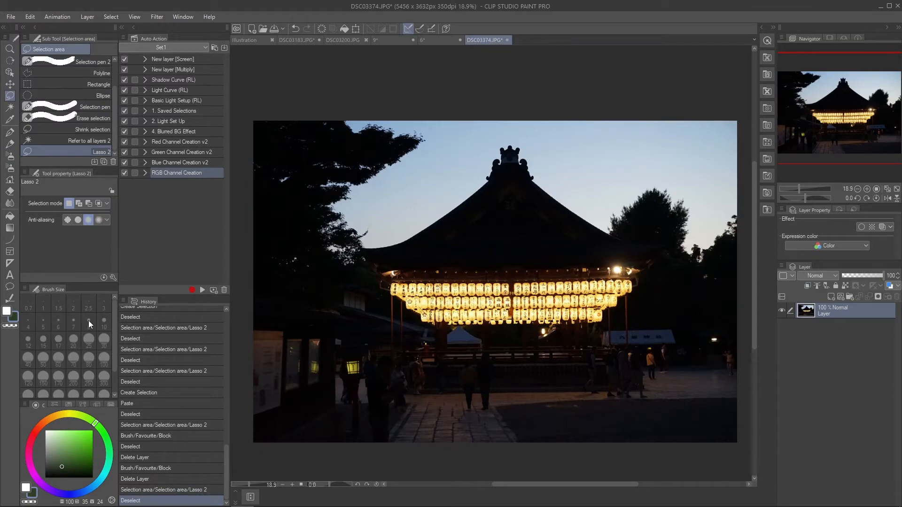
# - Run the RGB Channel Creation action on Layer 6 of painting 9 and hide the layers beneath the channel layers
pyautogui.click(430, 43)
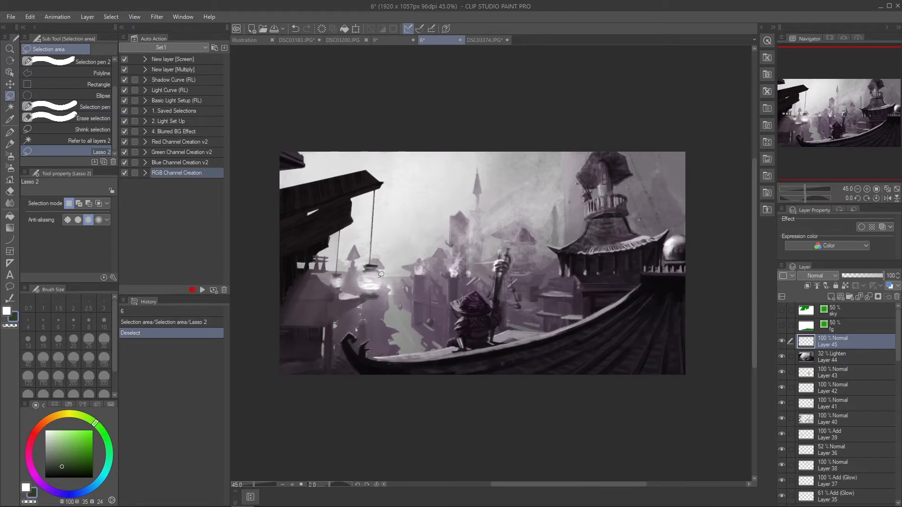
pyautogui.hotkey('ctrl', 'Tab')
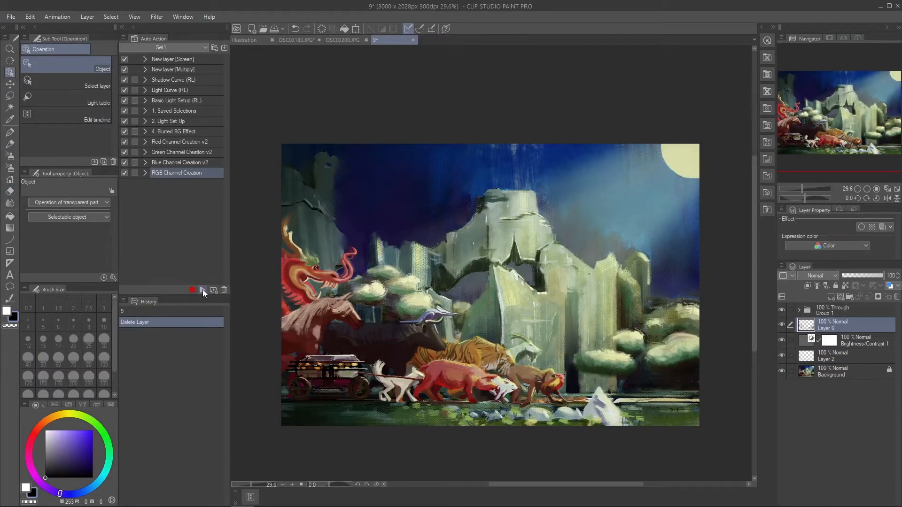
pyautogui.click(202, 290)
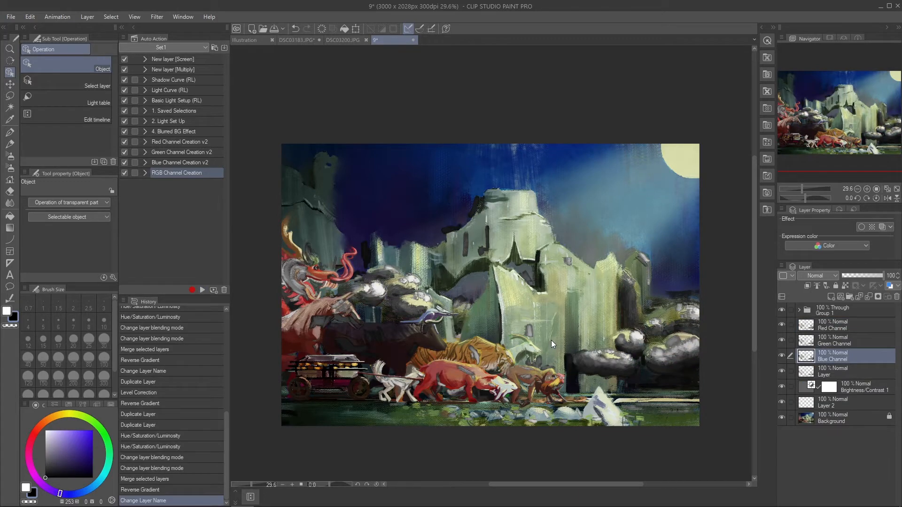
pyautogui.press('alt')
pyautogui.click(783, 371)
pyautogui.moveTo(782, 386); pyautogui.dragTo(782, 418)
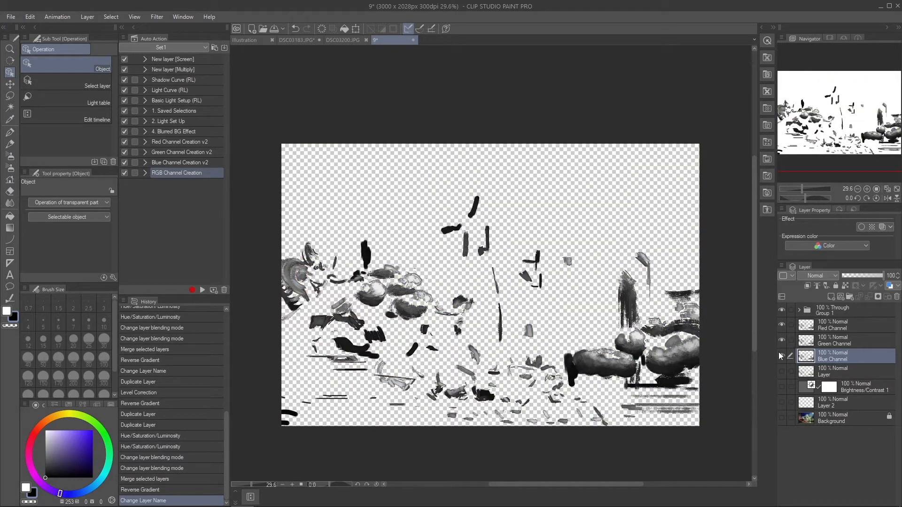
pyautogui.moveTo(781, 356)
pyautogui.mouseDown()
pyautogui.moveTo(782, 325)
pyautogui.moveTo(785, 354)
pyautogui.mouseUp()
# - Delete the Red, Green and Blue Channel layers made from the painting's single stroke layer
pyautogui.keyDown('shift'); pyautogui.click(845, 328); pyautogui.keyUp('shift')
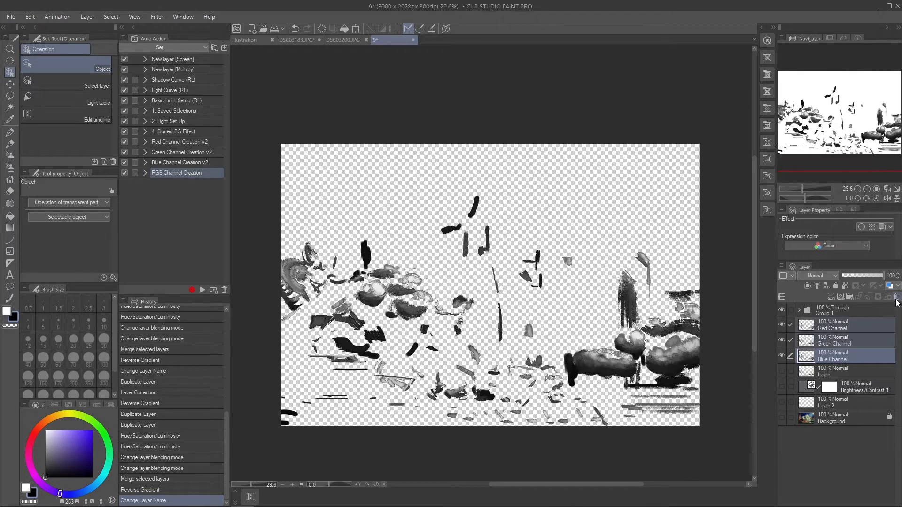
pyautogui.click(897, 297)
pyautogui.click(457, 193)
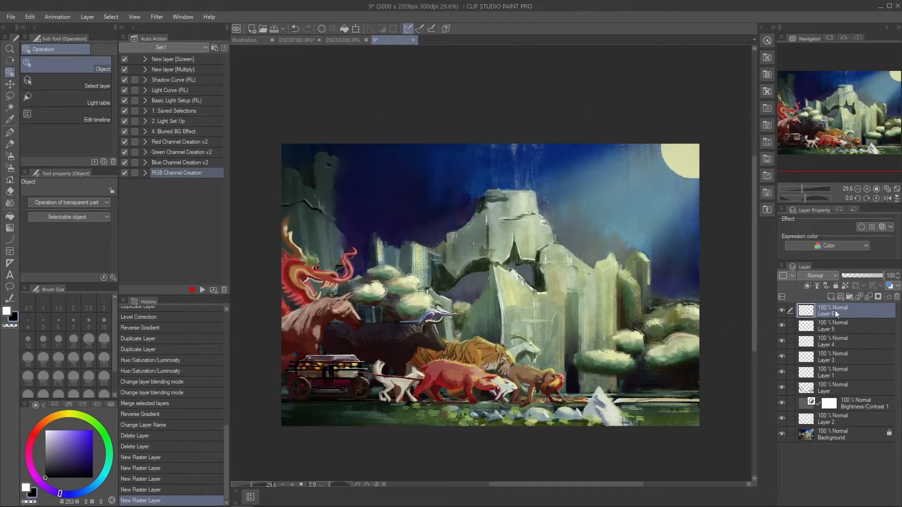
# - Merge the painting's visible layers into a new layer and show only that merged layer
pyautogui.rightClick(836, 313)
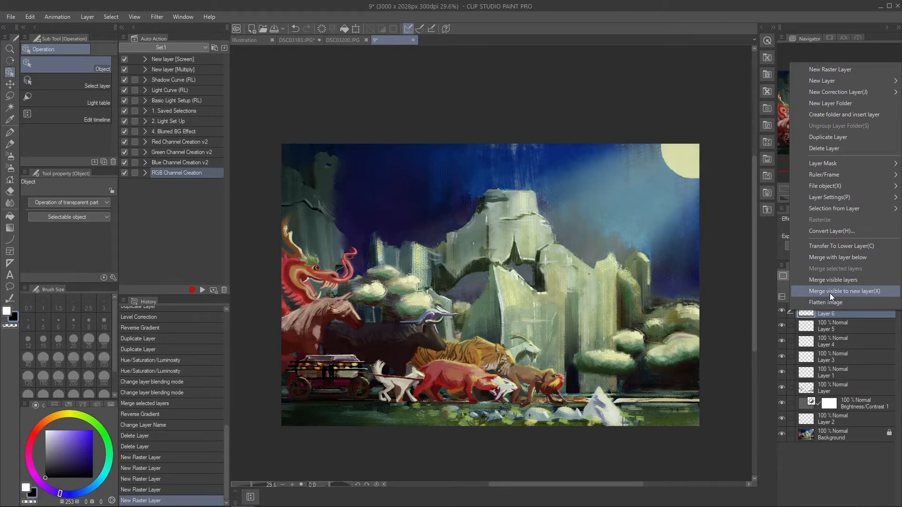
pyautogui.click(830, 292)
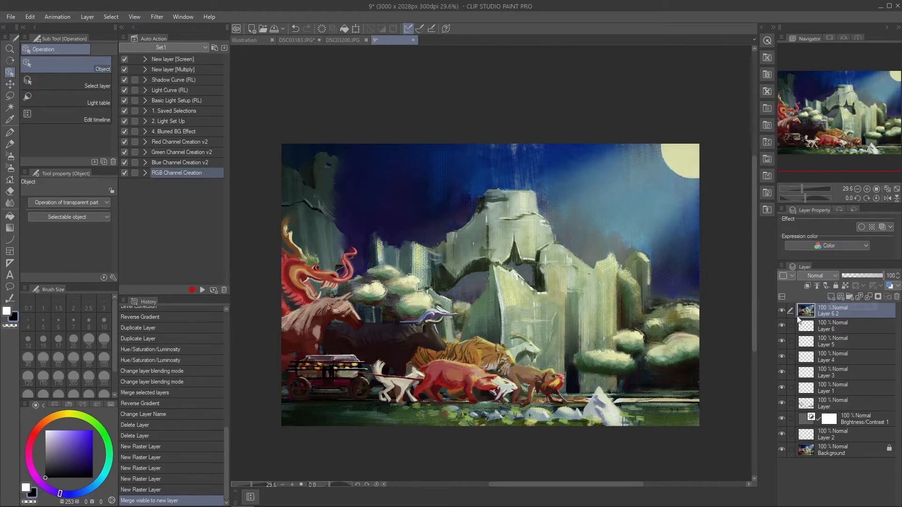
pyautogui.keyDown('alt'); pyautogui.click(781, 311); pyautogui.keyUp('alt')
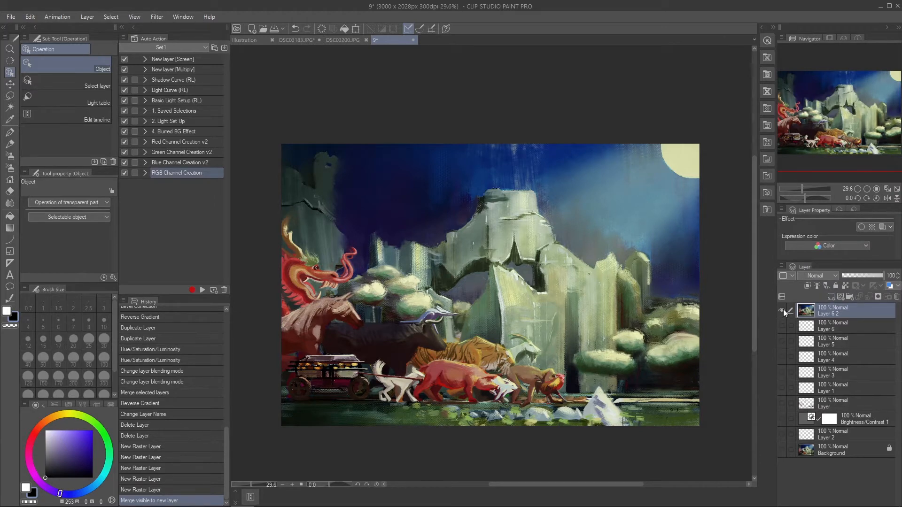
pyautogui.click(782, 311)
pyautogui.click(783, 311)
pyautogui.click(783, 311)
pyautogui.click(782, 311)
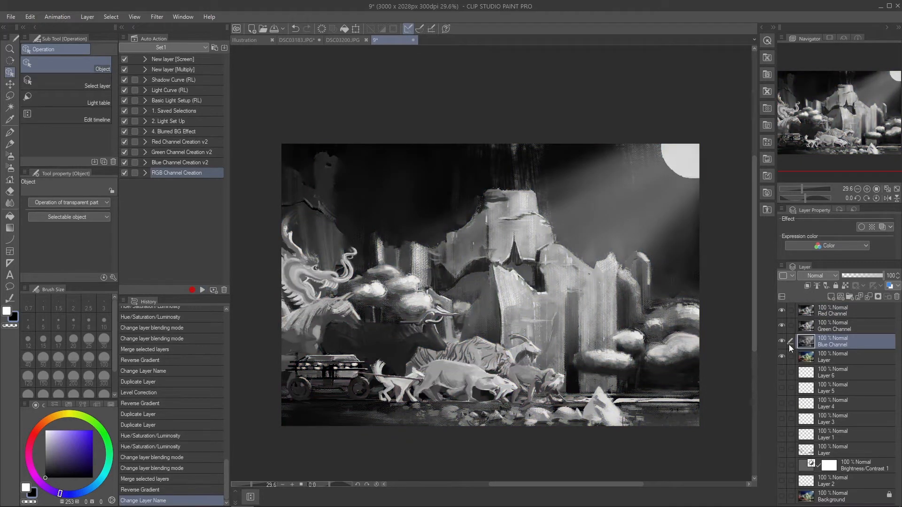
pyautogui.click(840, 361)
pyautogui.rightClick(836, 353)
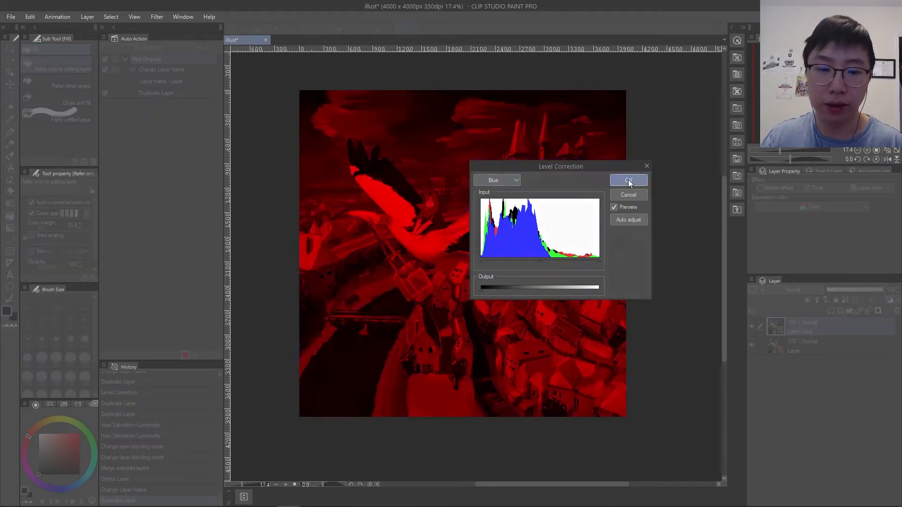
# - Record the level correction and the layer naming for the Red Channel action
pyautogui.click(628, 181)
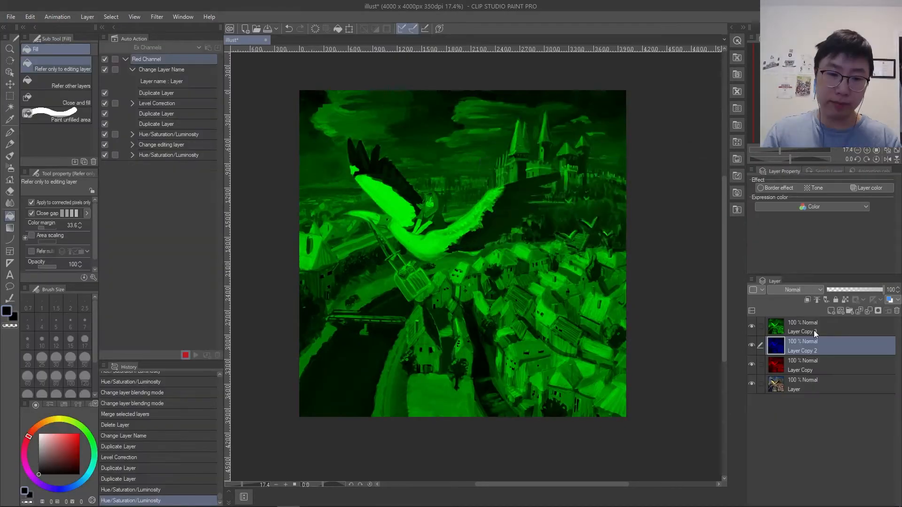
pyautogui.click(752, 327)
pyautogui.click(185, 356)
pyautogui.doubleClick(794, 351)
pyautogui.press('Return')
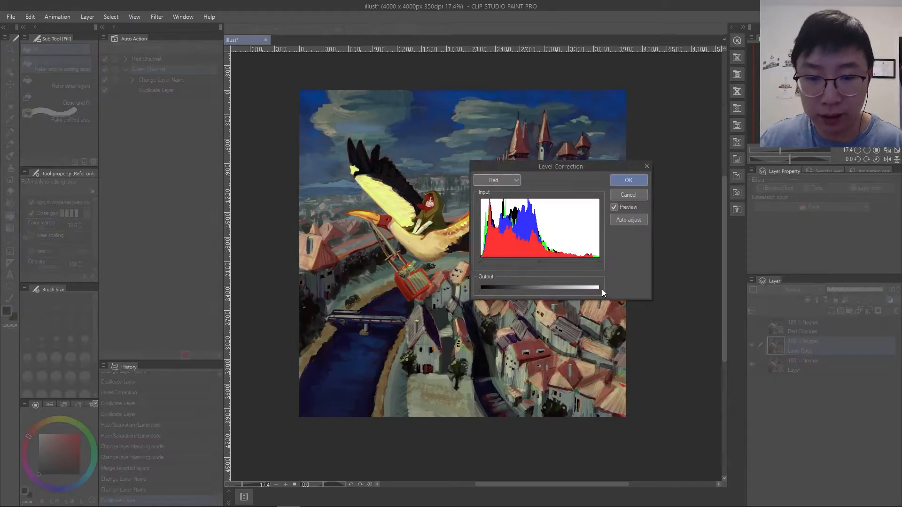
# - Record the level correction and the layer rename to Green Channel in the Green Channel action, and stop recording
pyautogui.click(628, 181)
pyautogui.doubleClick(809, 350)
pyautogui.write('Green Channel')
pyautogui.press('Return')
pyautogui.click(183, 17)
pyautogui.click(186, 356)
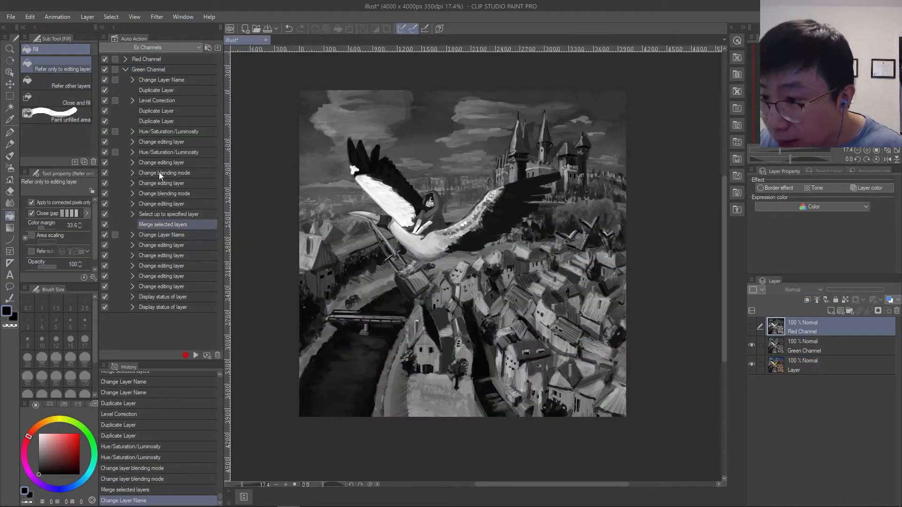
# - Delete surplus recorded steps from the Green Channel action and create an action named Blue Channel
pyautogui.click(217, 355)
pyautogui.click(459, 193)
pyautogui.click(207, 356)
pyautogui.write('Blue Channel')
pyautogui.press('Return')
# - Record a Level Correction after the first Duplicate Layer step of the Blue Channel action
pyautogui.click(162, 111)
pyautogui.click(164, 102)
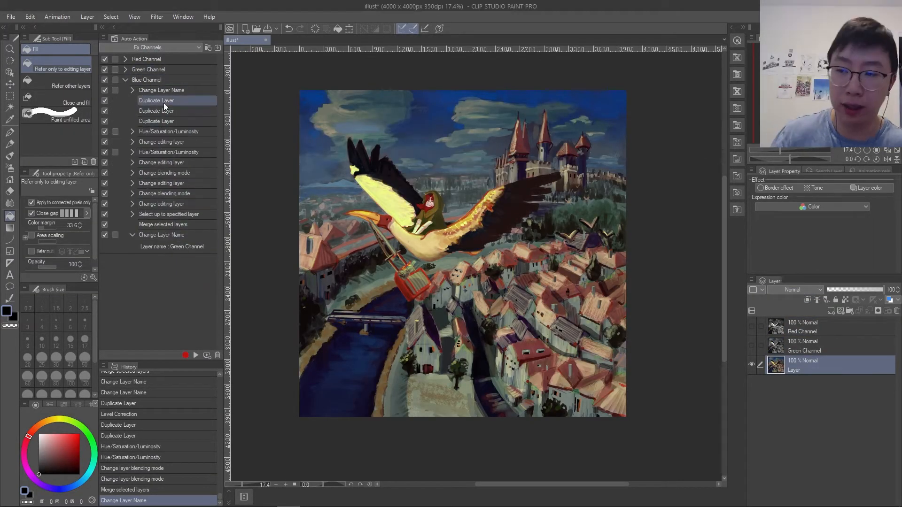
pyautogui.click(628, 180)
pyautogui.click(186, 356)
# - Record the layer rename to Blue Channel and run the finished Blue Channel action
pyautogui.doubleClick(794, 370)
pyautogui.write('Blue Channel')
pyautogui.press('Return')
pyautogui.click(186, 356)
pyautogui.click(126, 80)
pyautogui.click(196, 356)
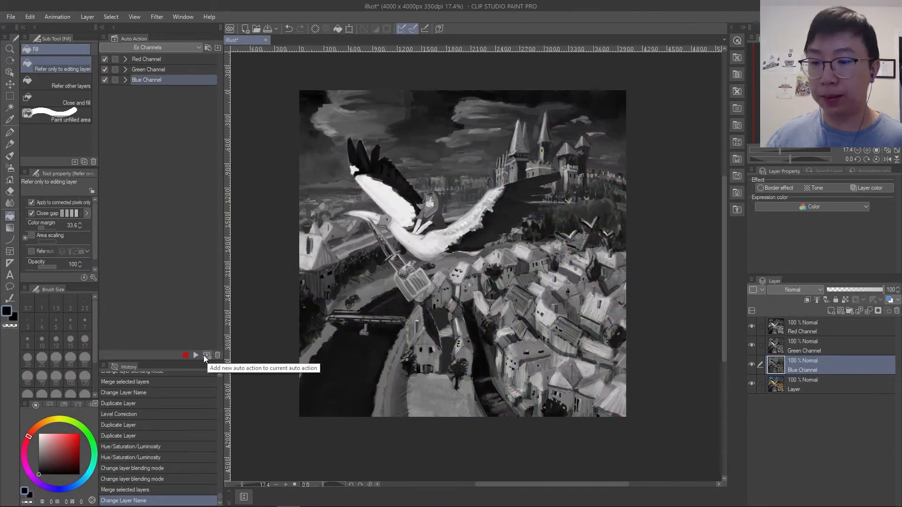
# - Create an auto action named RGB Channel Seperation, arrange the channel steps inside it, and delete the surplus ones
pyautogui.rightClick(158, 100)
pyautogui.click(204, 157)
pyautogui.click(208, 356)
pyautogui.write('RGB Channel Seperation')
pyautogui.moveTo(153, 111); pyautogui.dragTo(159, 290)
pyautogui.click(218, 356)
pyautogui.click(461, 193)
# - Hide the three channel layers and run the RGB Channel Seperation action on the base layer, then expand its steps for selection
pyautogui.moveTo(752, 326); pyautogui.dragTo(752, 365)
pyautogui.click(795, 384)
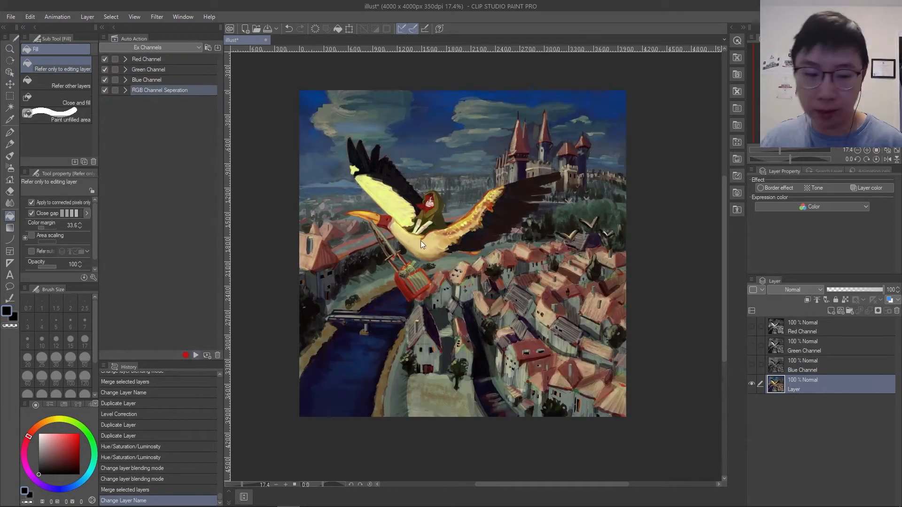
pyautogui.click(196, 356)
pyautogui.click(125, 90)
pyautogui.keyDown('ctrl'); pyautogui.click(161, 225); pyautogui.keyUp('ctrl')
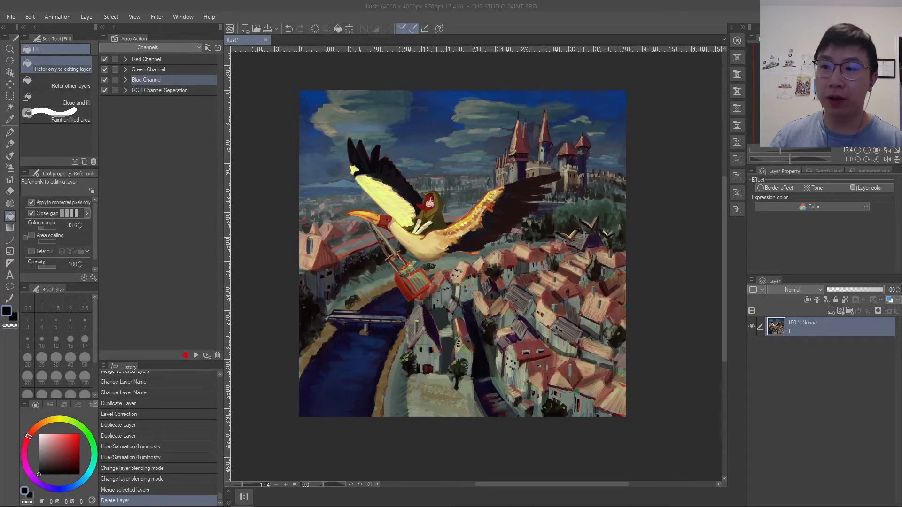
# - Review the steps of the RGB Channel Seperation action and go through the single-channel actions in the Channels set
pyautogui.click(125, 93)
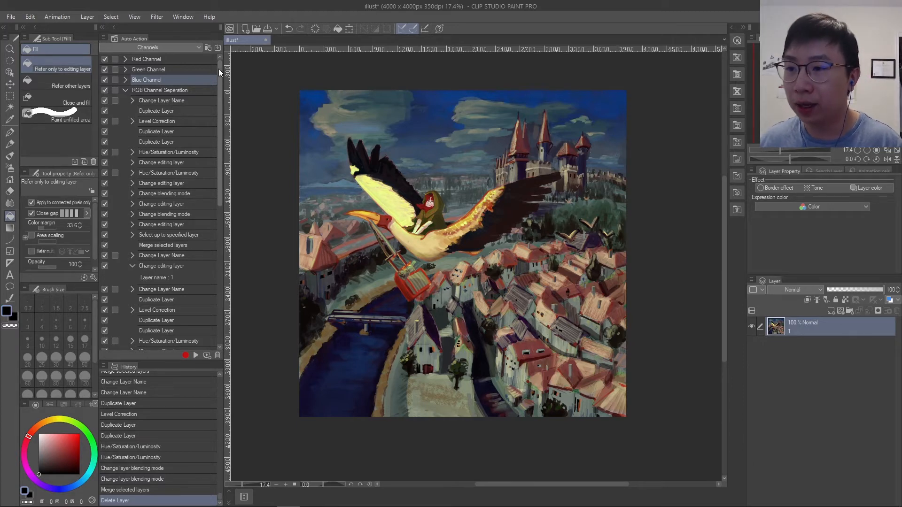
pyautogui.moveTo(219, 69)
pyautogui.mouseDown()
pyautogui.moveTo(220, 253)
pyautogui.moveTo(218, 73)
pyautogui.mouseUp()
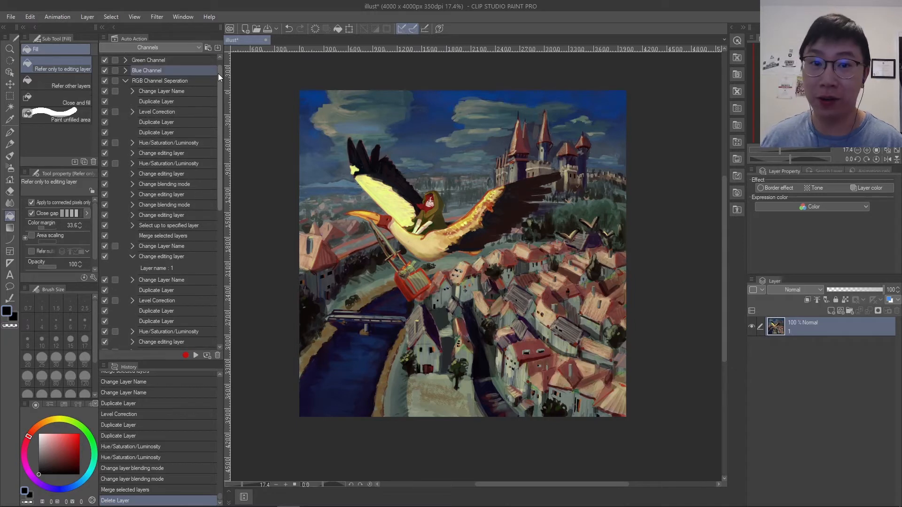
pyautogui.click(125, 81)
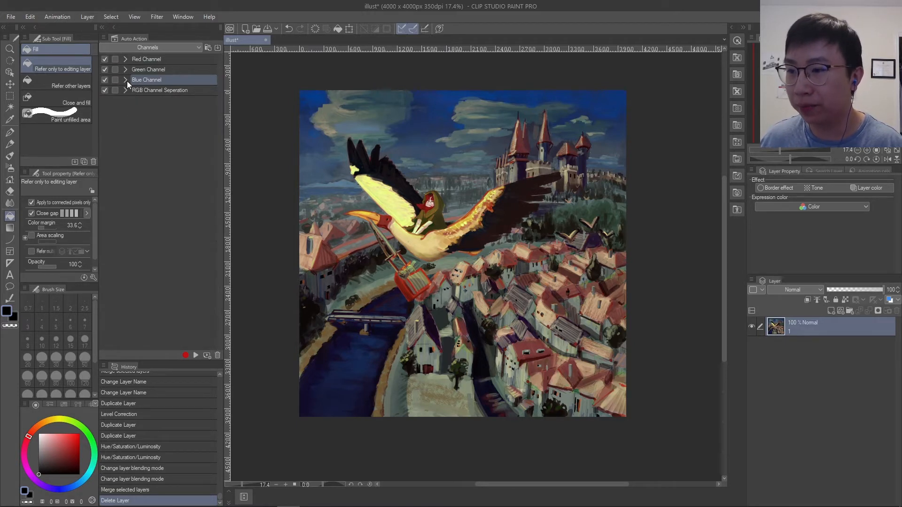
pyautogui.click(151, 61)
pyautogui.click(154, 69)
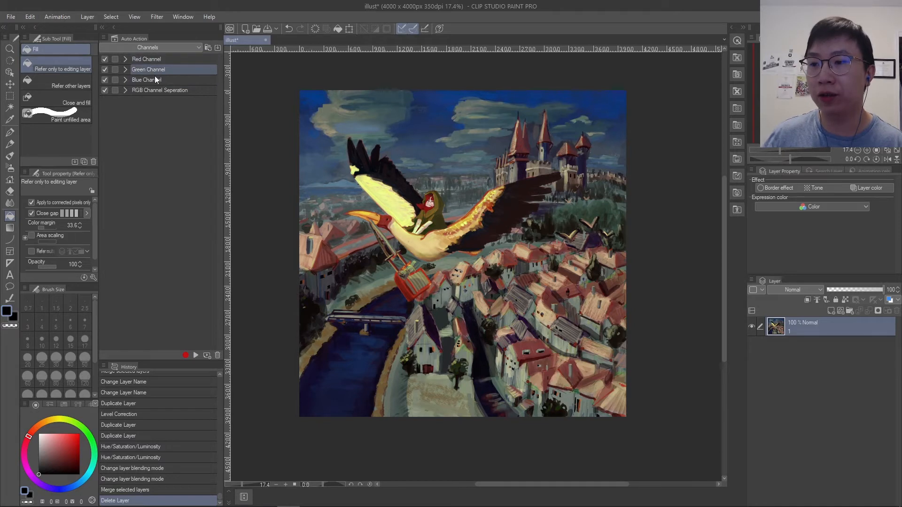
pyautogui.click(154, 80)
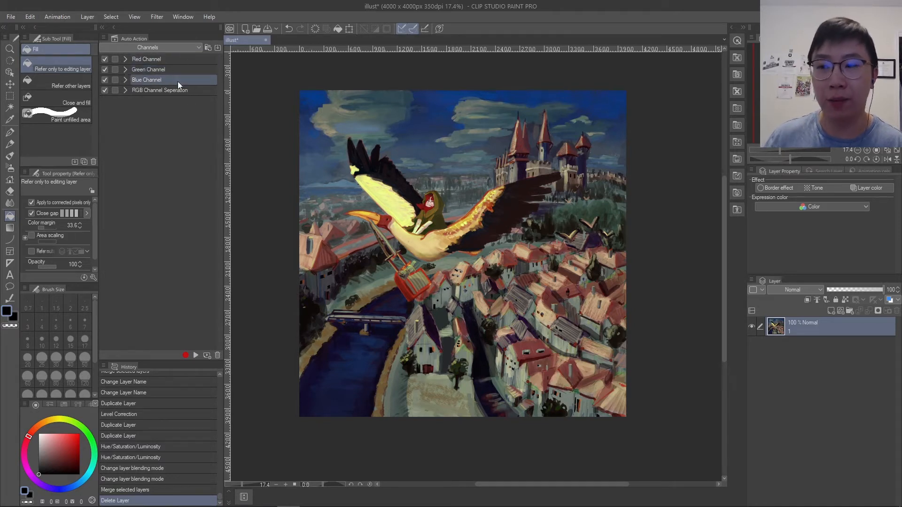
pyautogui.click(168, 90)
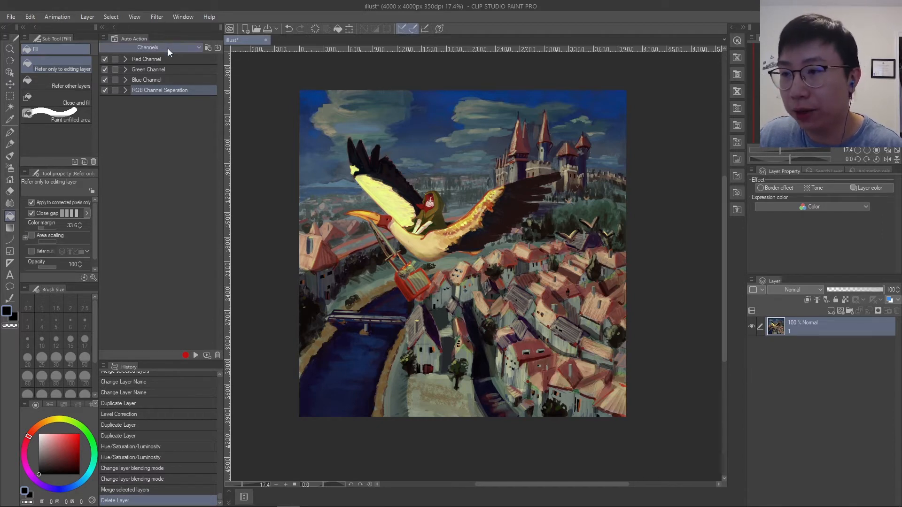
# - Switch to the Ex Channels auto action set and create a new auto action named Red Channel
pyautogui.click(197, 47)
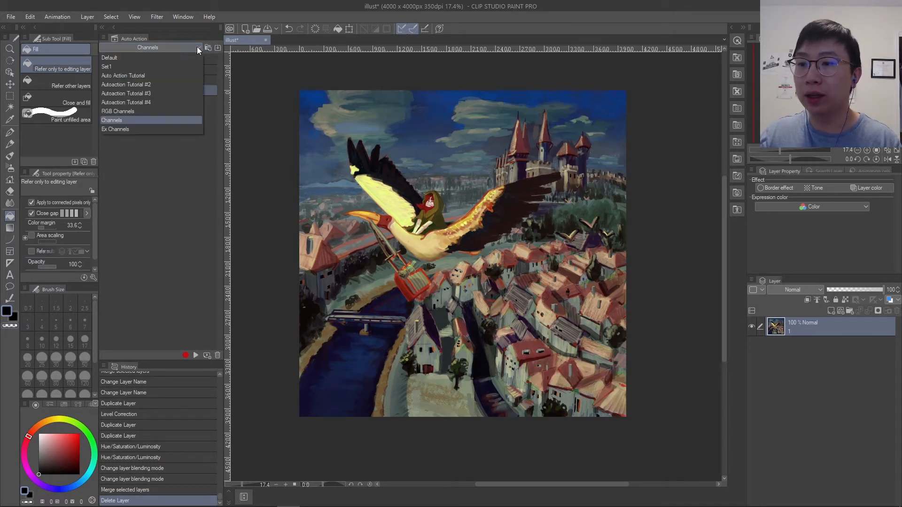
pyautogui.click(145, 130)
pyautogui.click(171, 47)
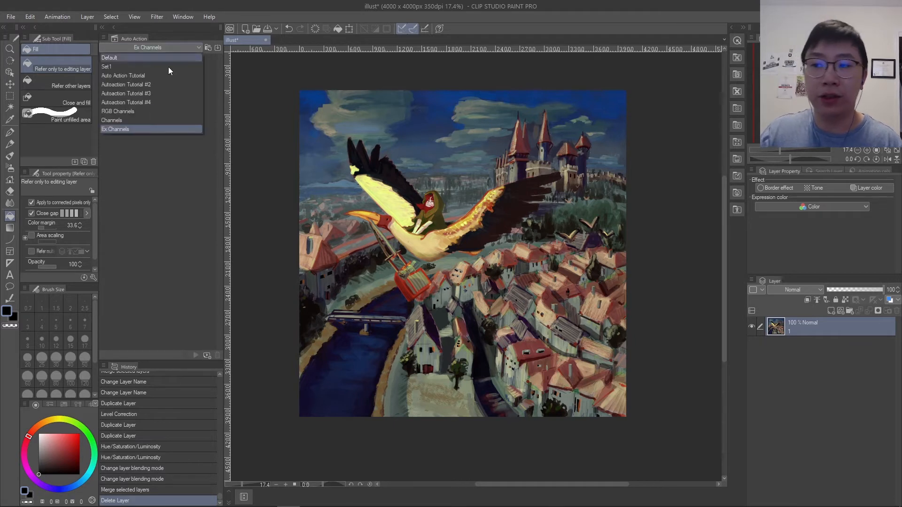
pyautogui.click(142, 131)
pyautogui.click(207, 355)
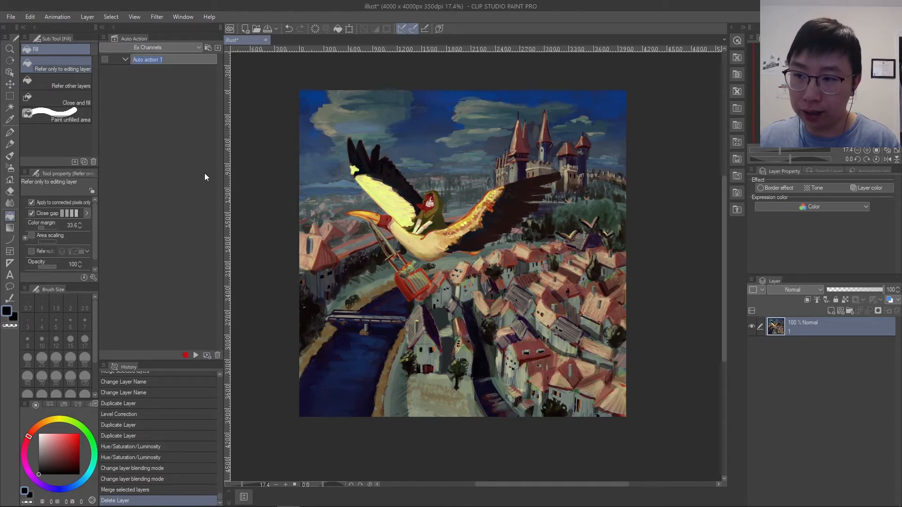
pyautogui.write('Red Channel')
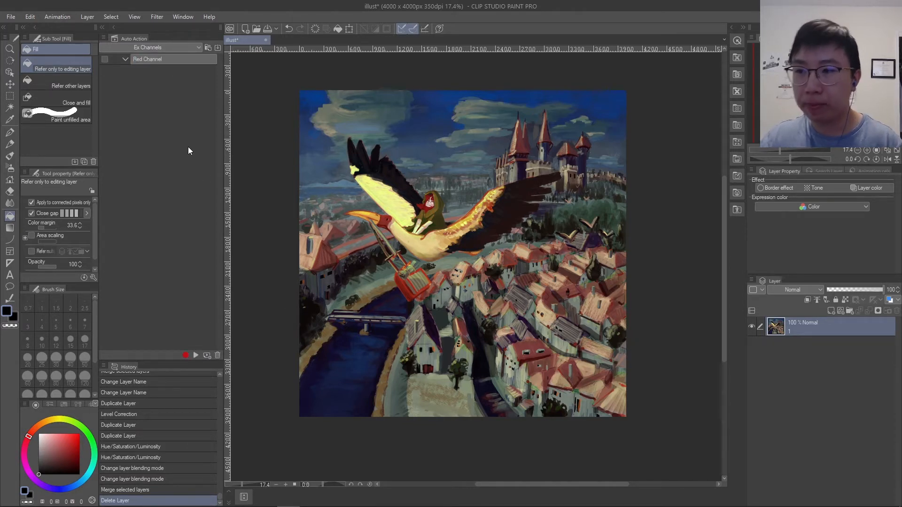
pyautogui.press('Return')
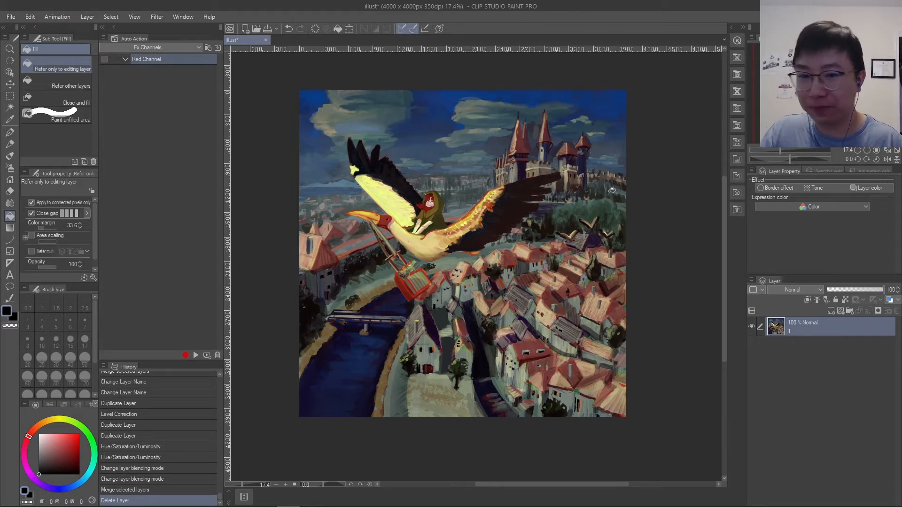
# - Start recording the Red Channel action, rename the painting's layer to Layer, and expand the recorded rename step
pyautogui.click(185, 355)
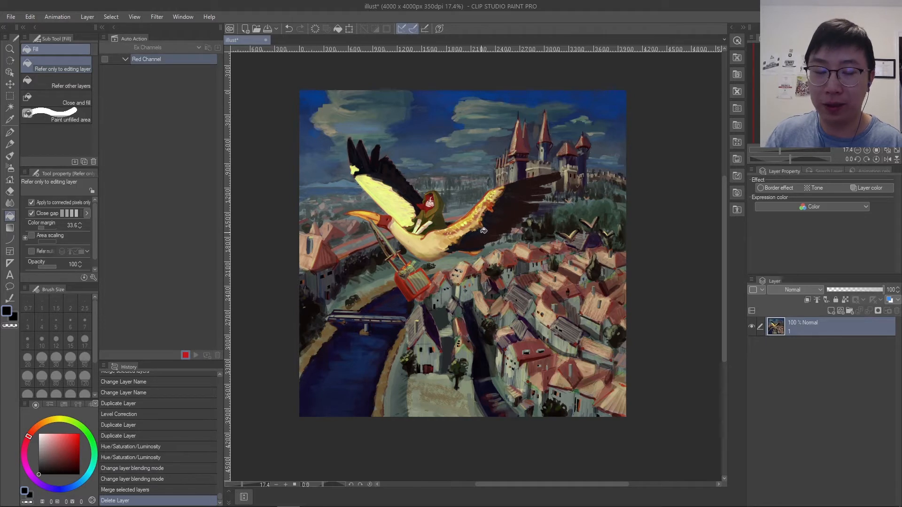
pyautogui.doubleClick(795, 332)
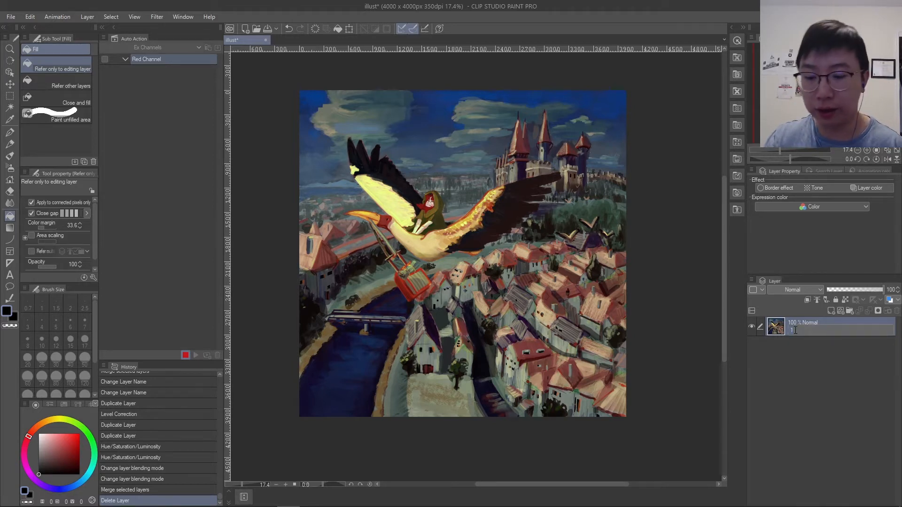
pyautogui.write('Layer')
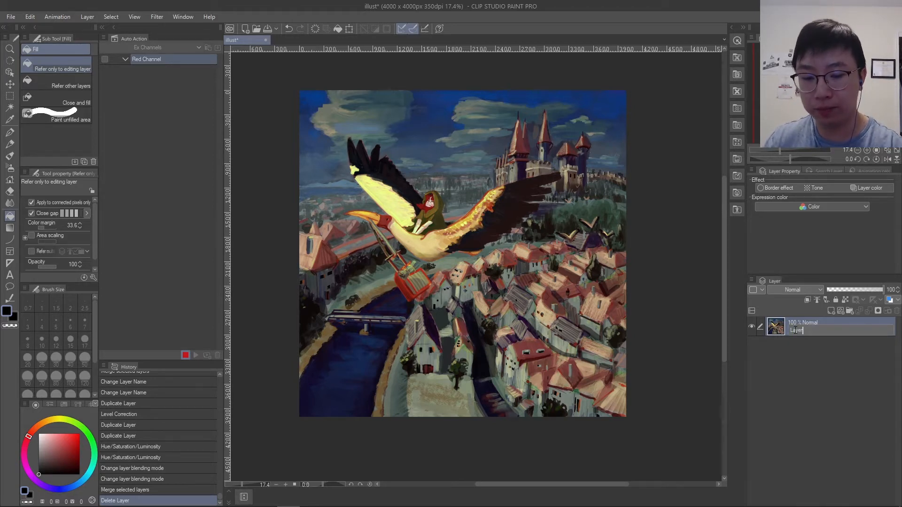
pyautogui.press('Return')
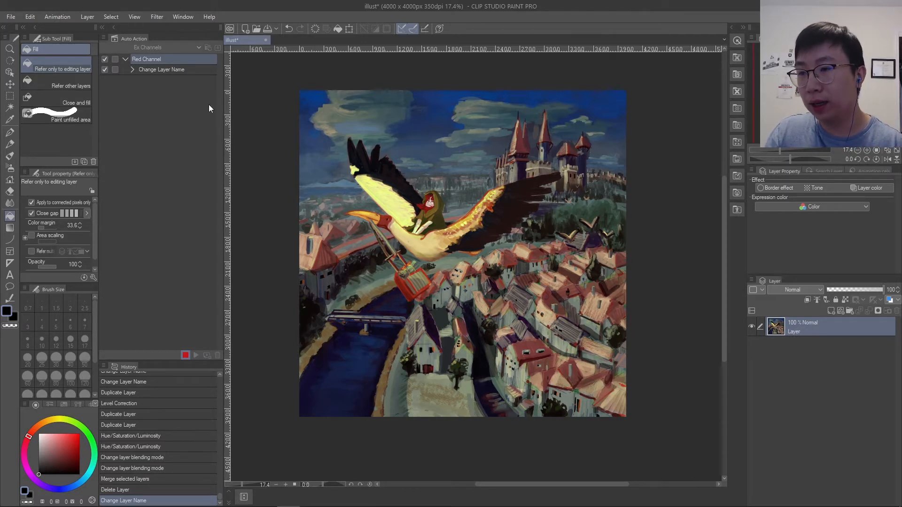
pyautogui.click(133, 70)
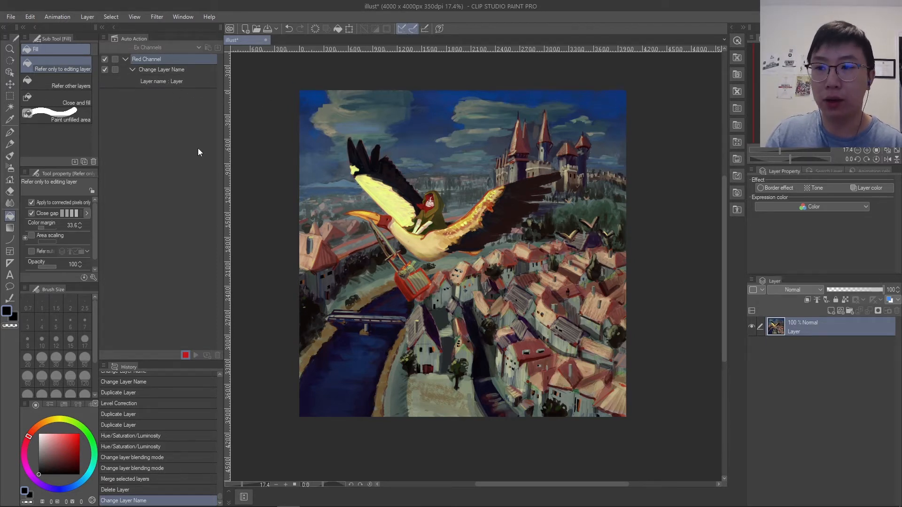
# - Duplicate the base layer and apply a Level Correction to the copy, reducing the Green and Blue output to black
pyautogui.rightClick(827, 333)
pyautogui.click(830, 157)
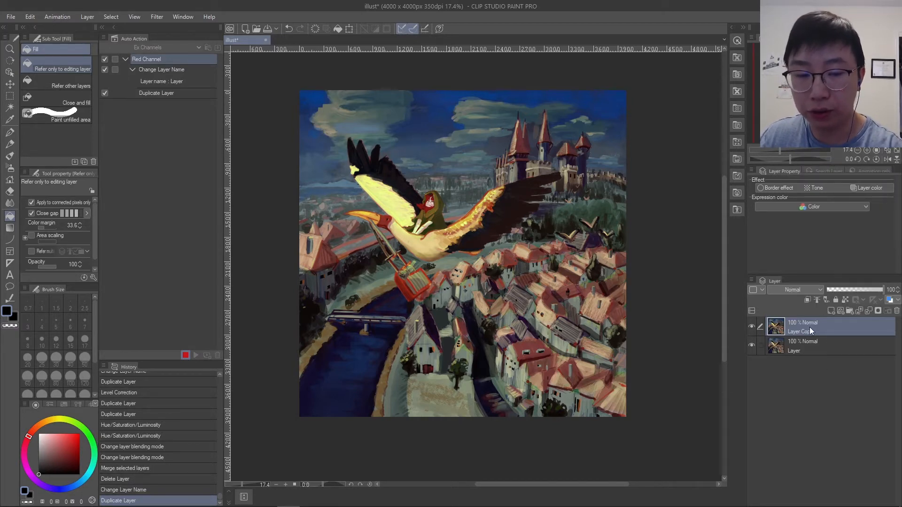
pyautogui.hotkey('ctrl', 'l')
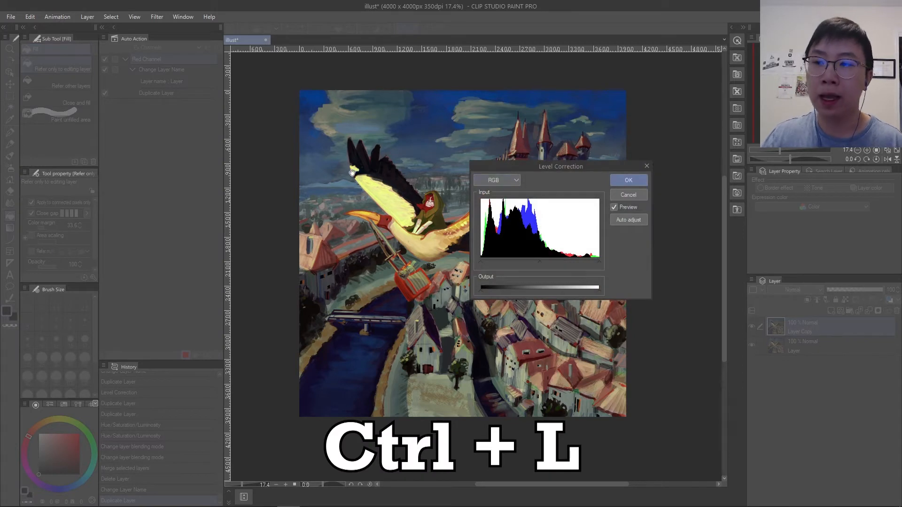
pyautogui.click(504, 182)
pyautogui.click(486, 211)
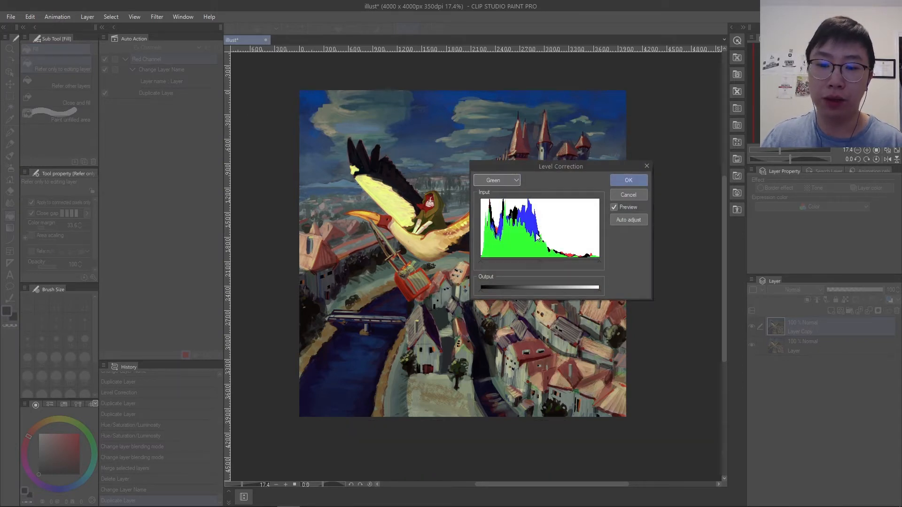
pyautogui.moveTo(600, 290); pyautogui.dragTo(480, 289)
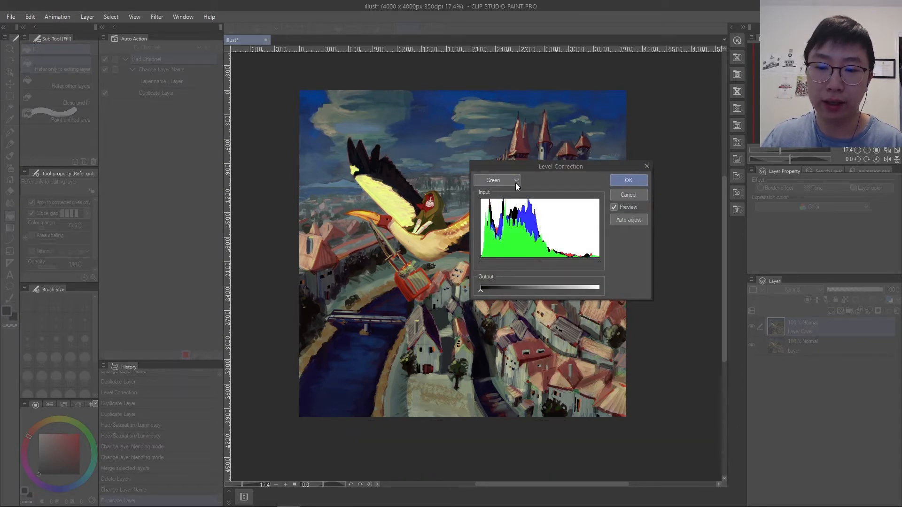
pyautogui.click(496, 180)
pyautogui.click(492, 218)
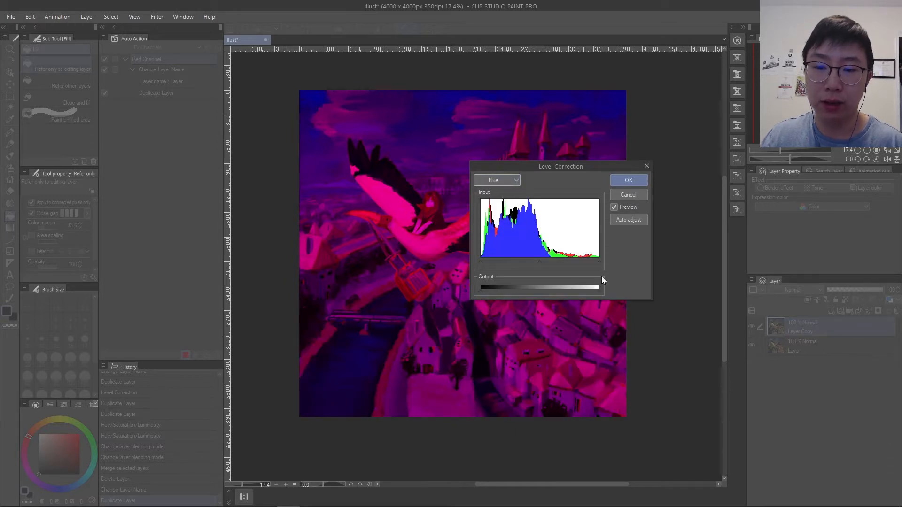
pyautogui.moveTo(600, 292); pyautogui.dragTo(479, 292)
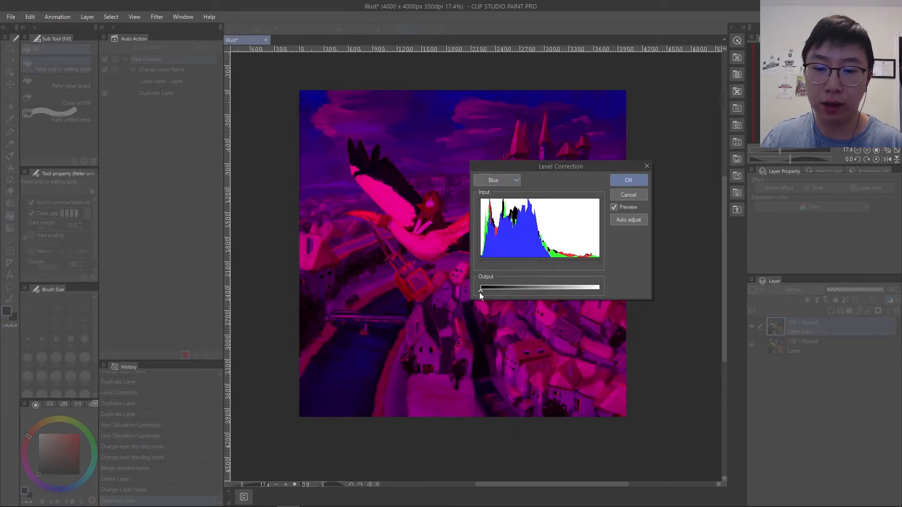
pyautogui.click(627, 180)
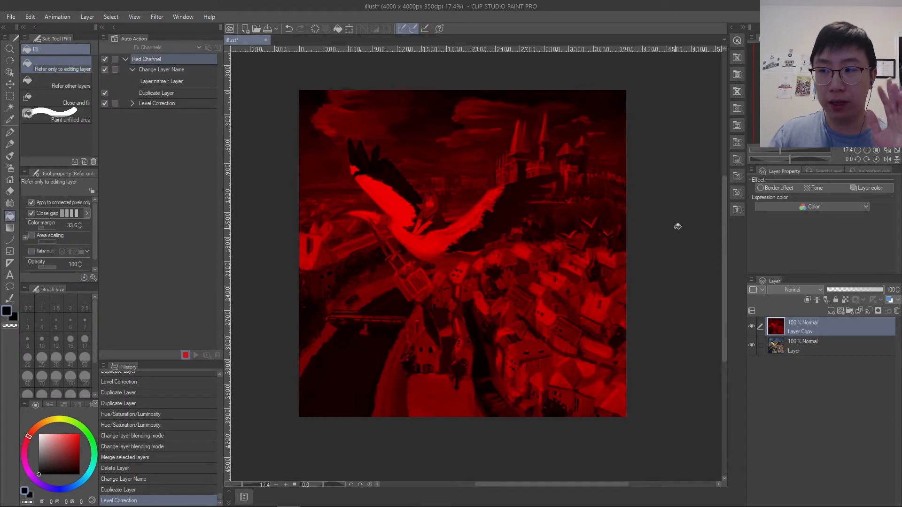
# - Duplicate the red-only layer twice, giving three red copies above the base layer
pyautogui.rightClick(807, 329)
pyautogui.click(828, 160)
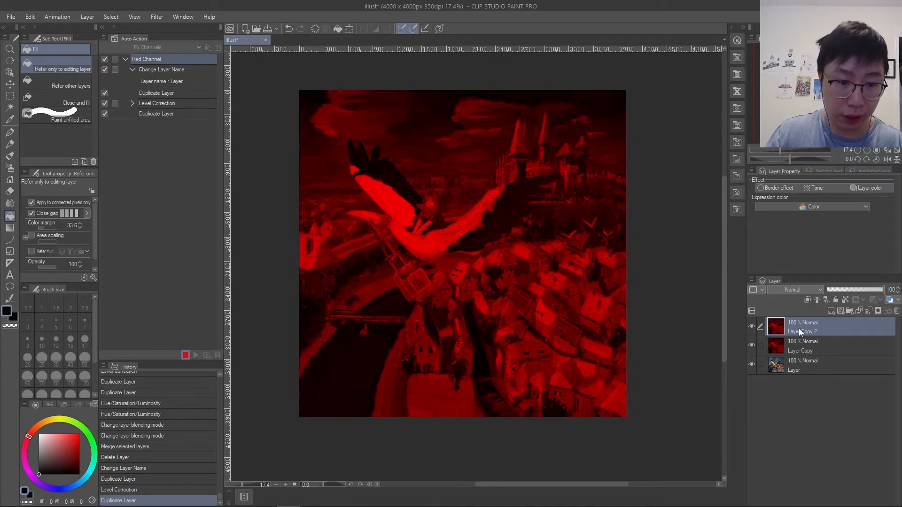
pyautogui.rightClick(799, 328)
pyautogui.click(828, 157)
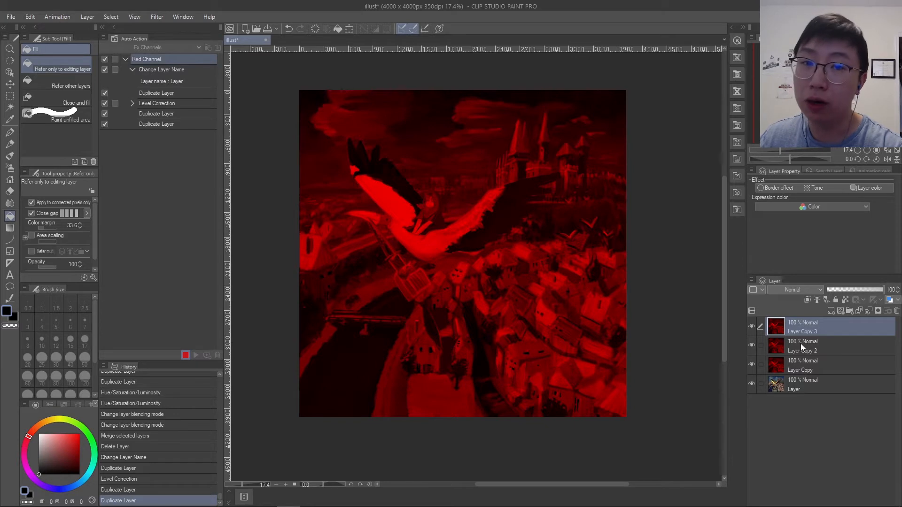
# - Shift the hue of Layer Copy 3 by 120 to make it green, and shift Layer Copy 2's hue negatively to make it blue
pyautogui.hotkey('ctrl', 'u')
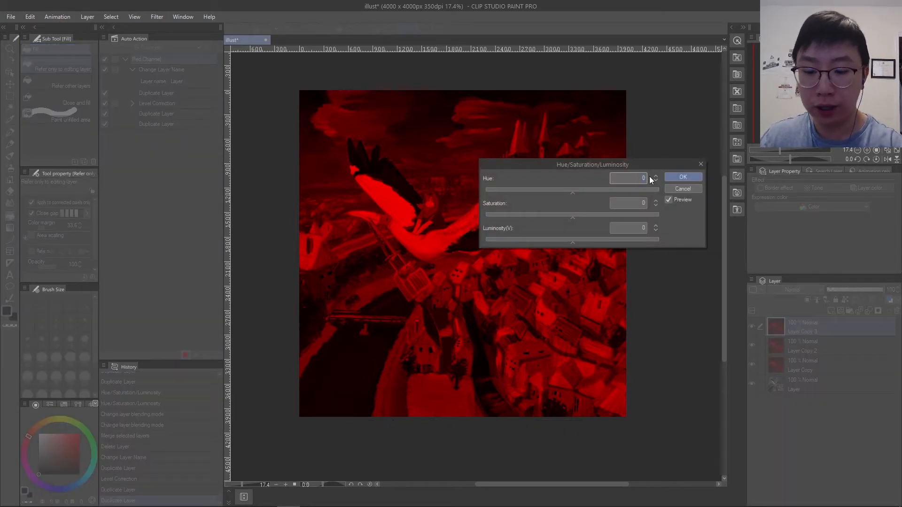
pyautogui.write('120')
pyautogui.click(683, 177)
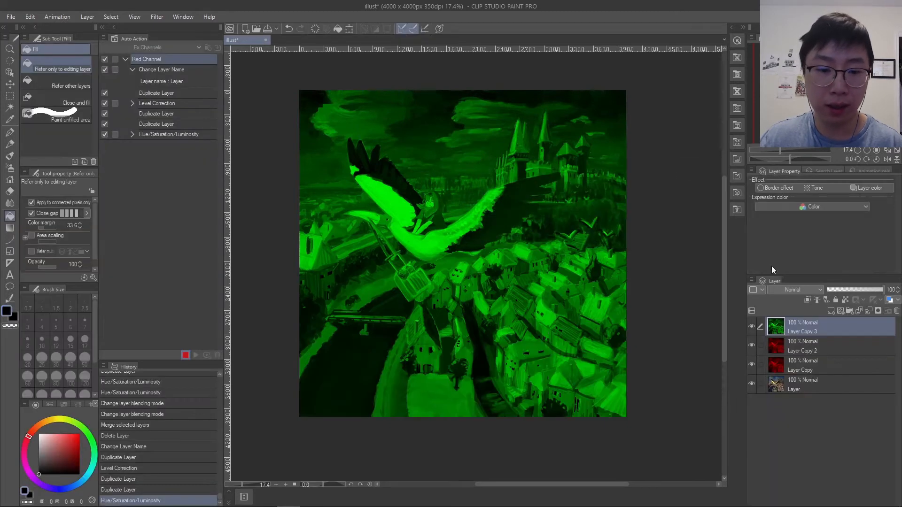
pyautogui.click(801, 352)
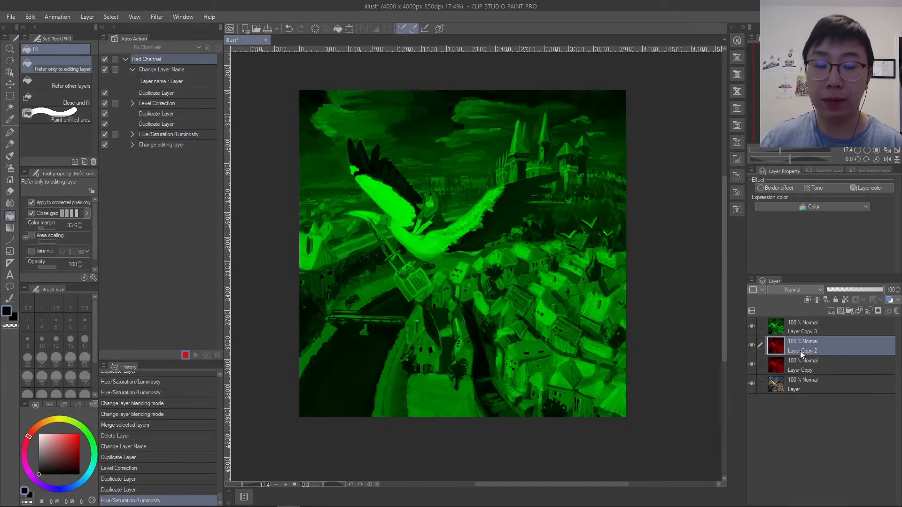
pyautogui.hotkey('ctrl', 'u')
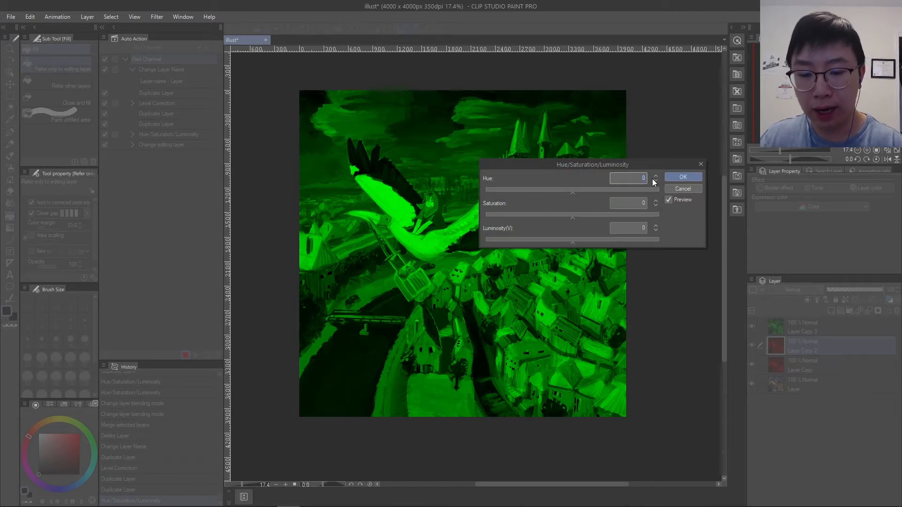
pyautogui.write('-12')
pyautogui.click(681, 177)
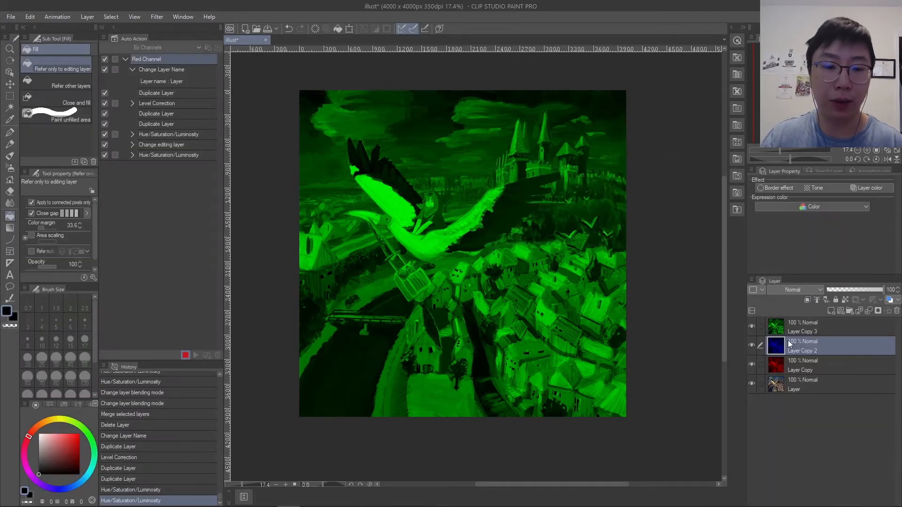
# - Set the blending mode of the green Layer Copy 3 and the blue Layer Copy 2 to Screen
pyautogui.click(813, 329)
pyautogui.click(801, 290)
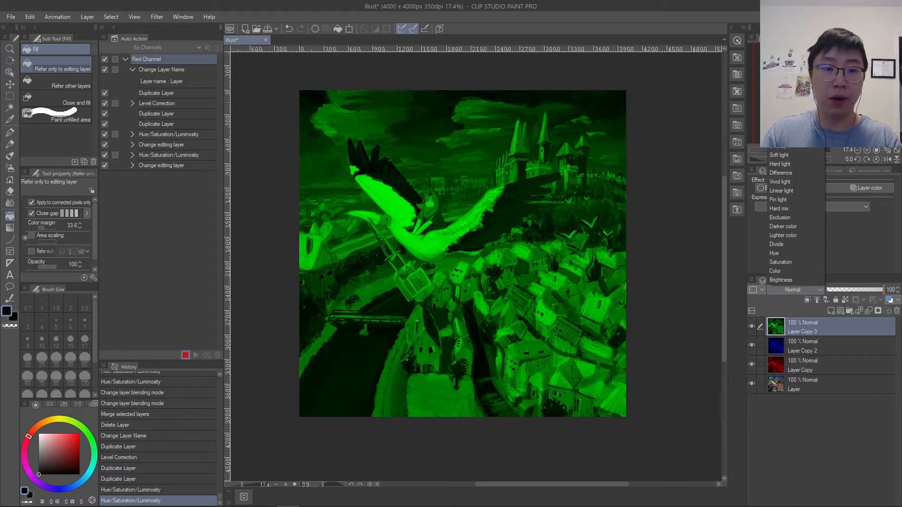
pyautogui.click(795, 161)
pyautogui.click(812, 343)
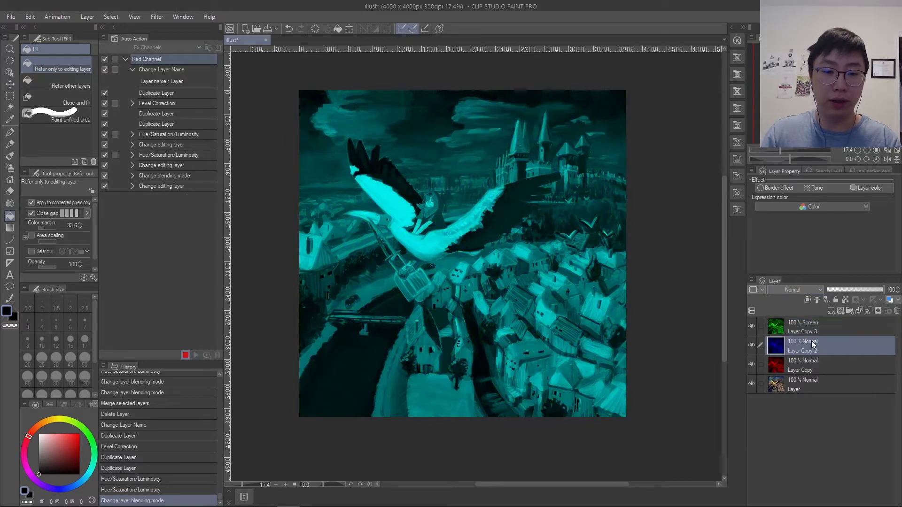
pyautogui.click(800, 289)
pyautogui.click(794, 161)
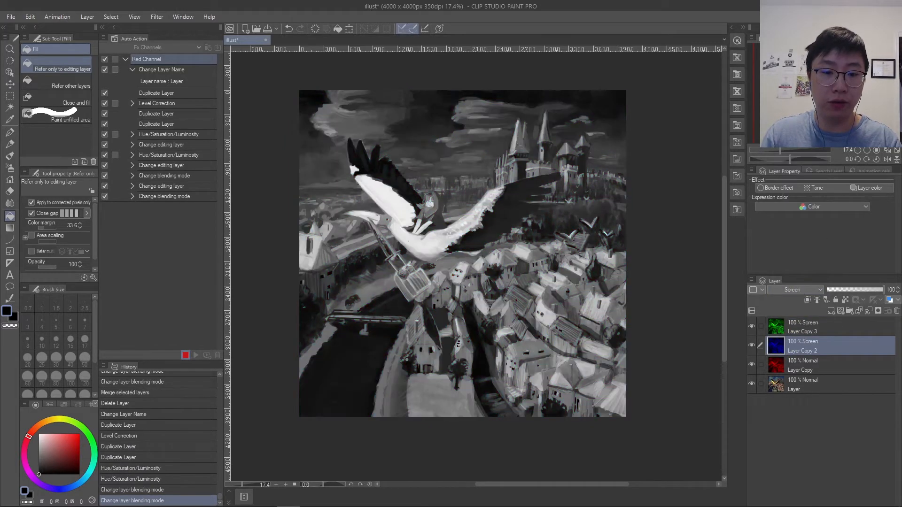
# - Select the green, blue and red copies and merge them into one layer
pyautogui.click(818, 329)
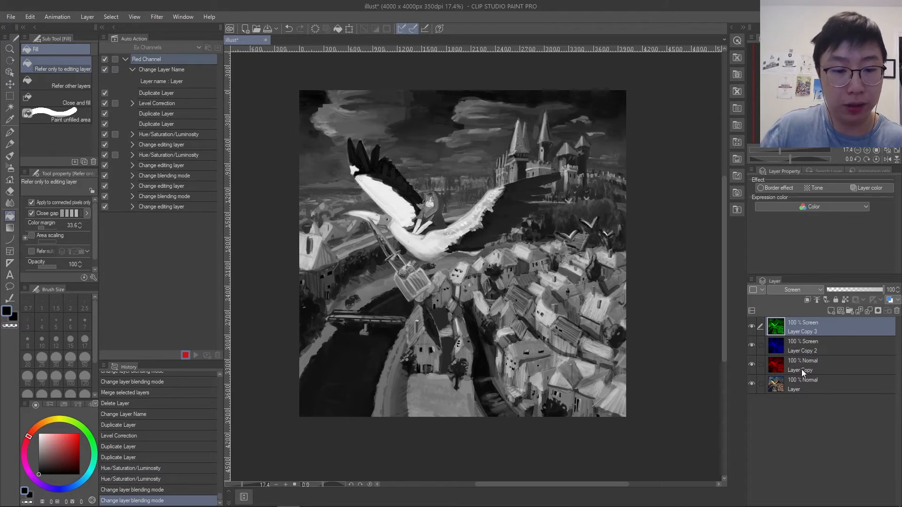
pyautogui.keyDown('shift'); pyautogui.click(802, 369); pyautogui.keyUp('shift')
pyautogui.hotkey('shift', 'alt', 'e')
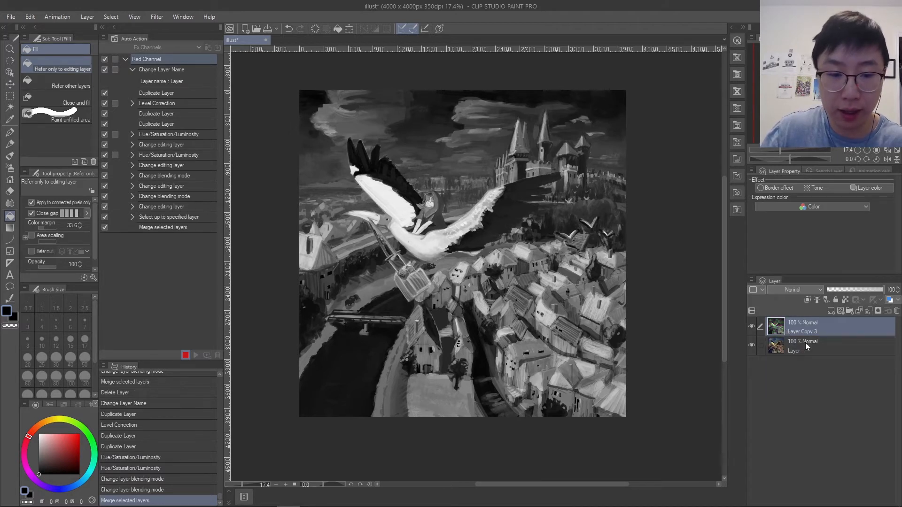
# - Rename the merged grayscale layer to Red Channel
pyautogui.doubleClick(808, 332)
pyautogui.write('Red C')
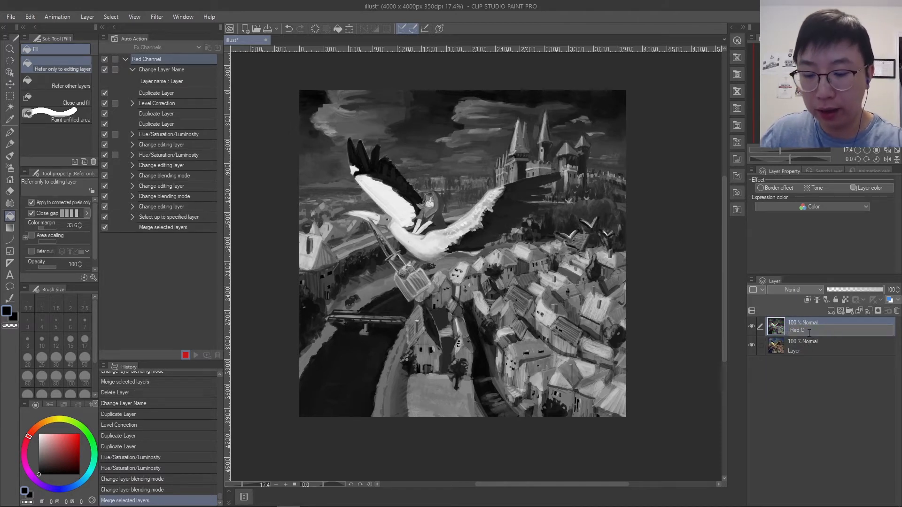
pyautogui.write('hannel')
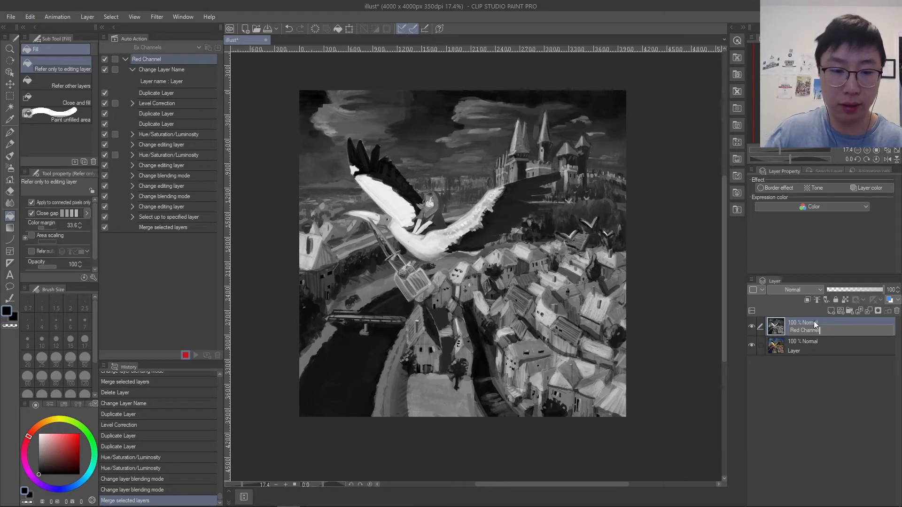
pyautogui.press('Return')
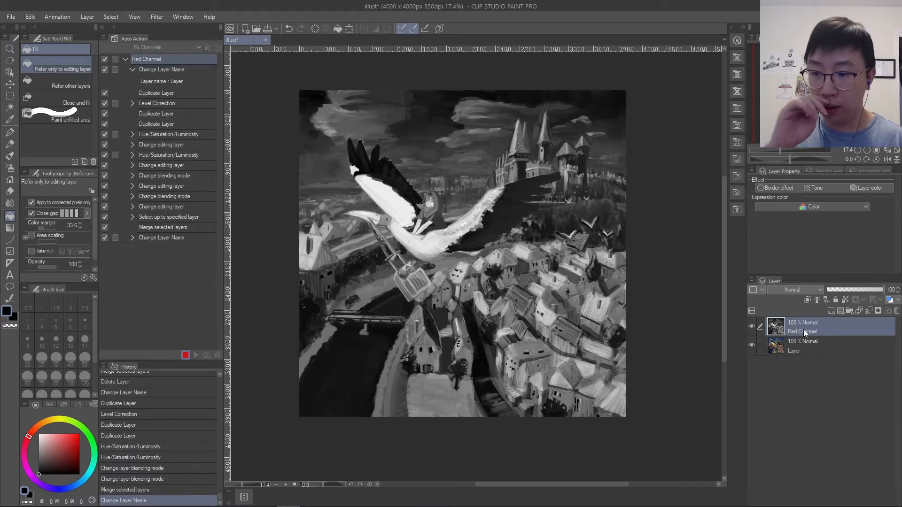
# - Stop recording the action, hide the Red Channel layer and select the base layer
pyautogui.click(186, 355)
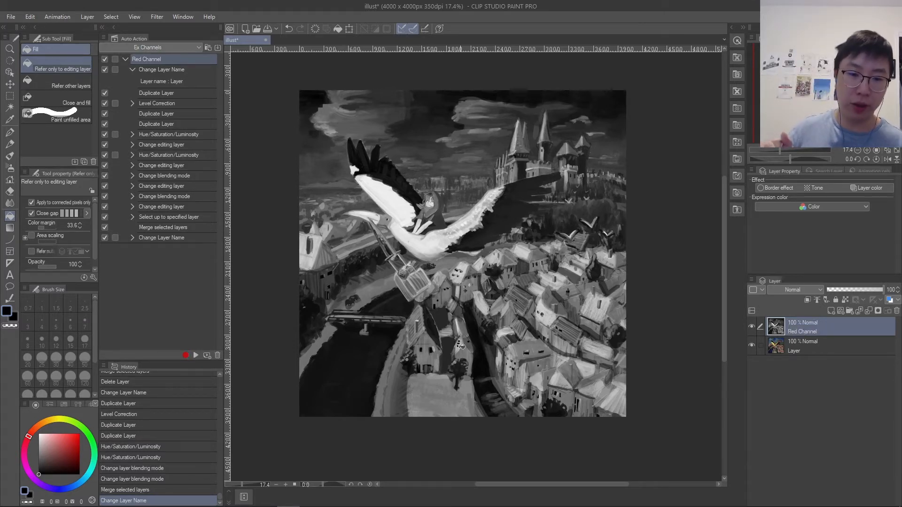
pyautogui.click(752, 327)
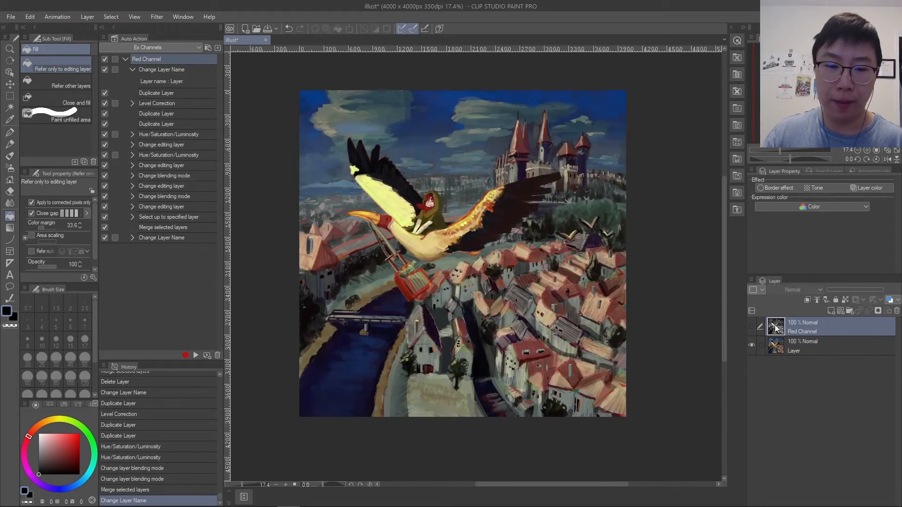
pyautogui.click(812, 354)
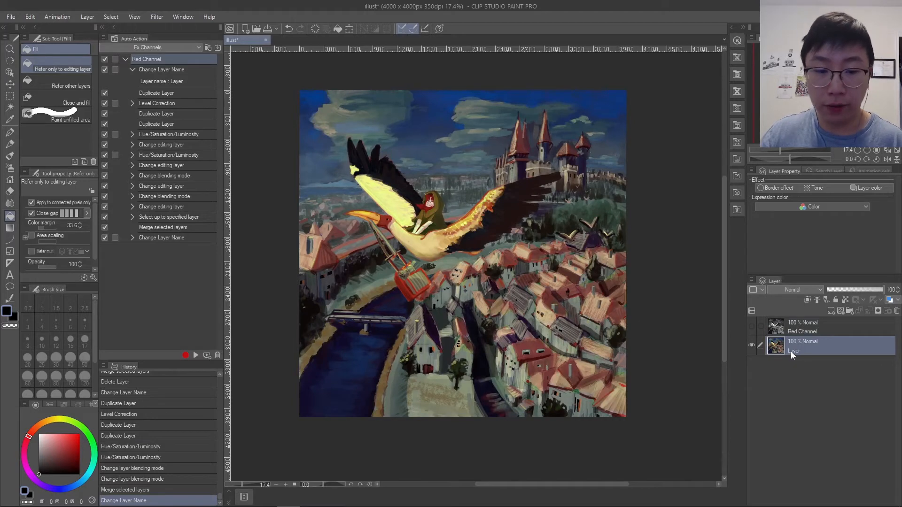
# - Collapse the Red Channel action and add a new auto action named Green Channel to the Ex Channels set
pyautogui.click(126, 60)
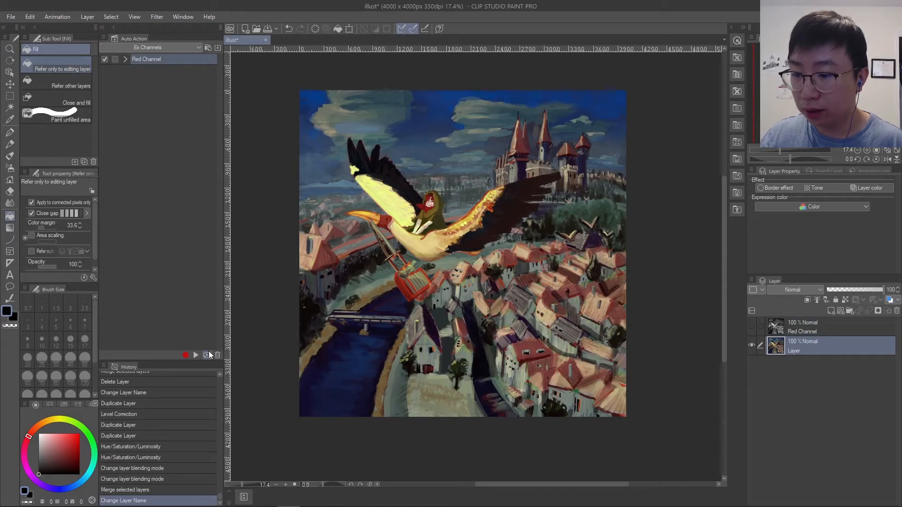
pyautogui.click(208, 355)
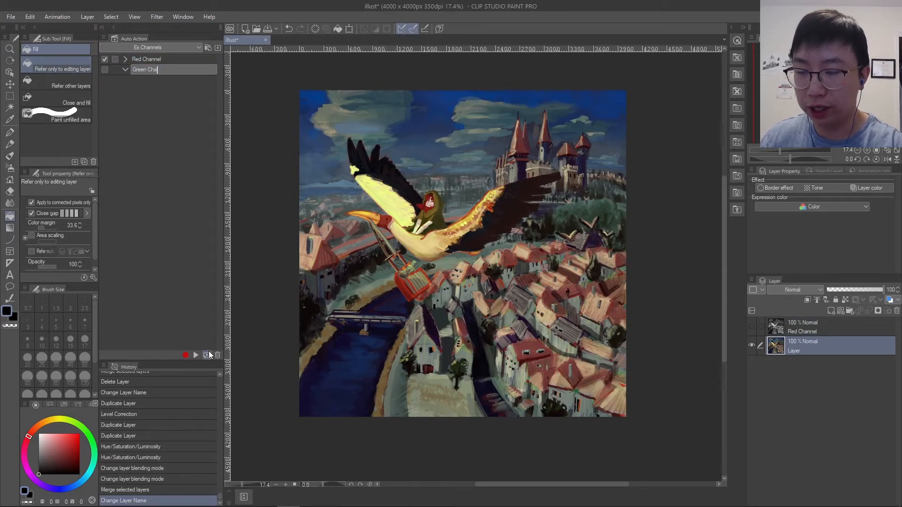
pyautogui.press('Return')
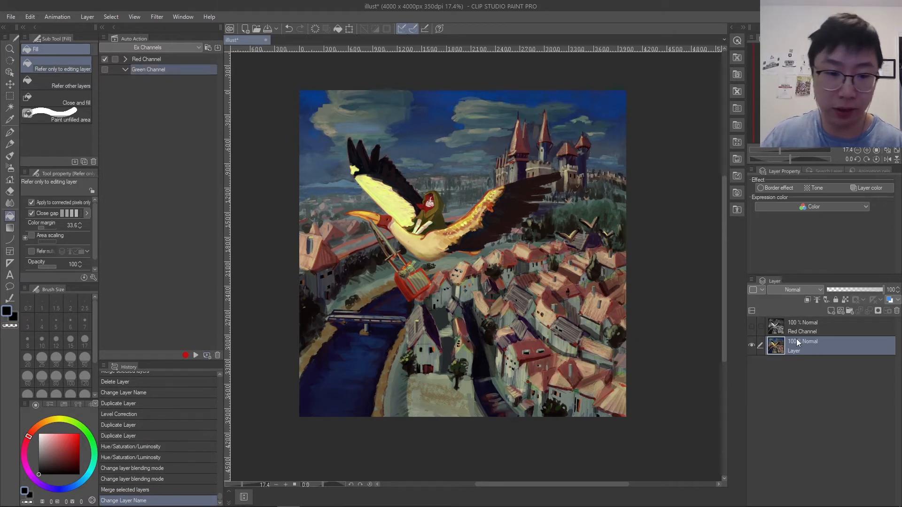
# - Rename the base layer to asdf
pyautogui.click(810, 347)
pyautogui.write('asdf')
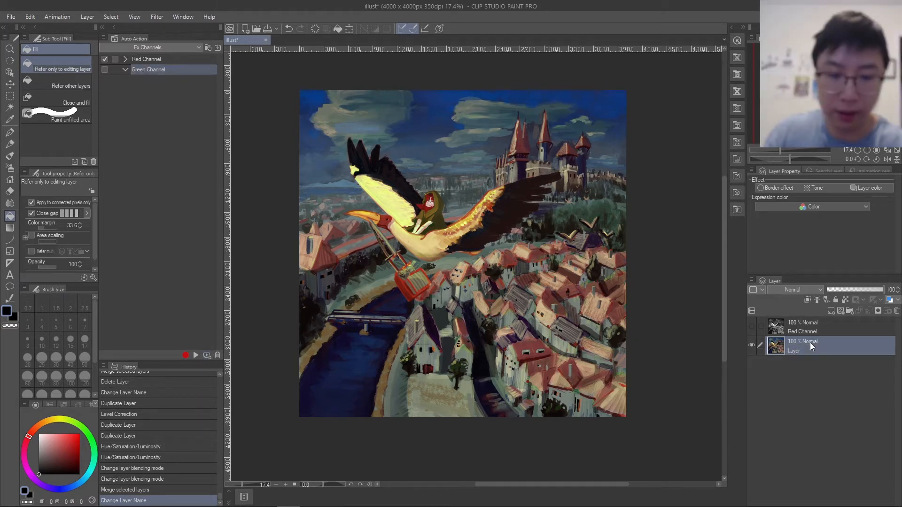
pyautogui.press('Return')
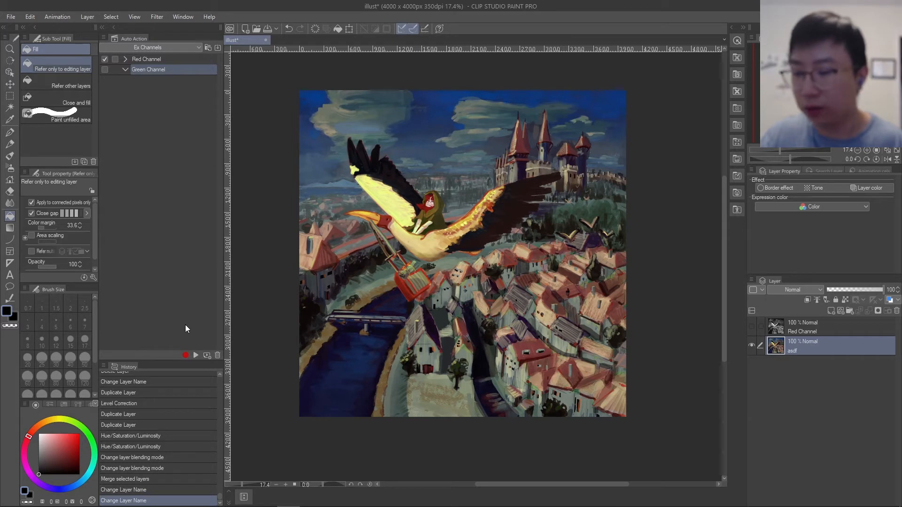
# - Start recording the Green Channel action and rename the base layer to Layer
pyautogui.click(185, 355)
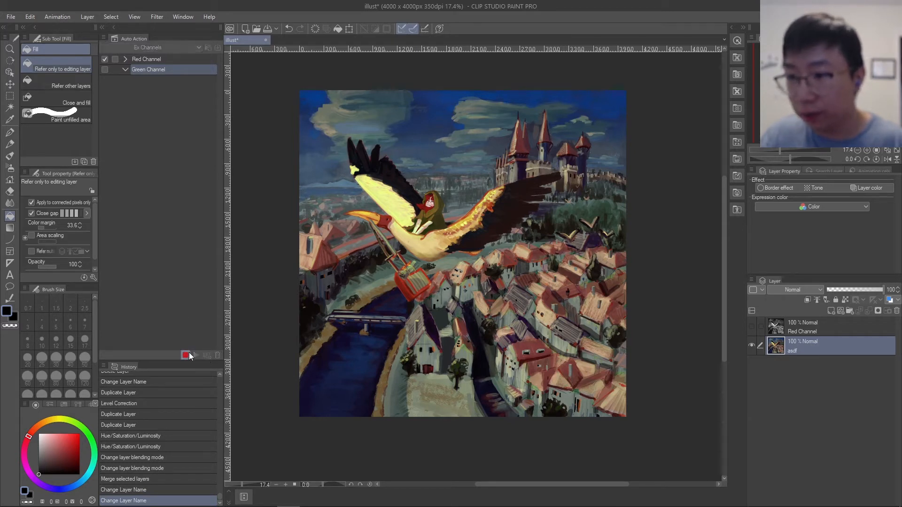
pyautogui.doubleClick(794, 350)
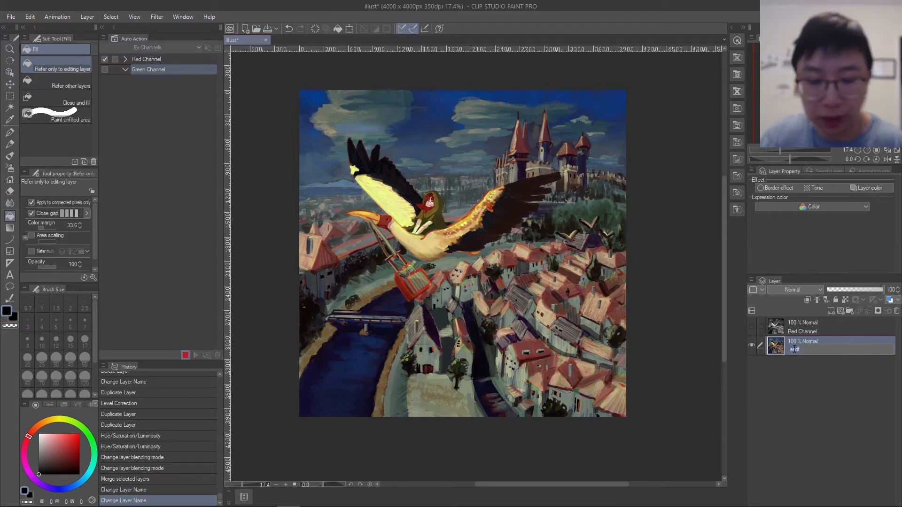
pyautogui.write('Layer')
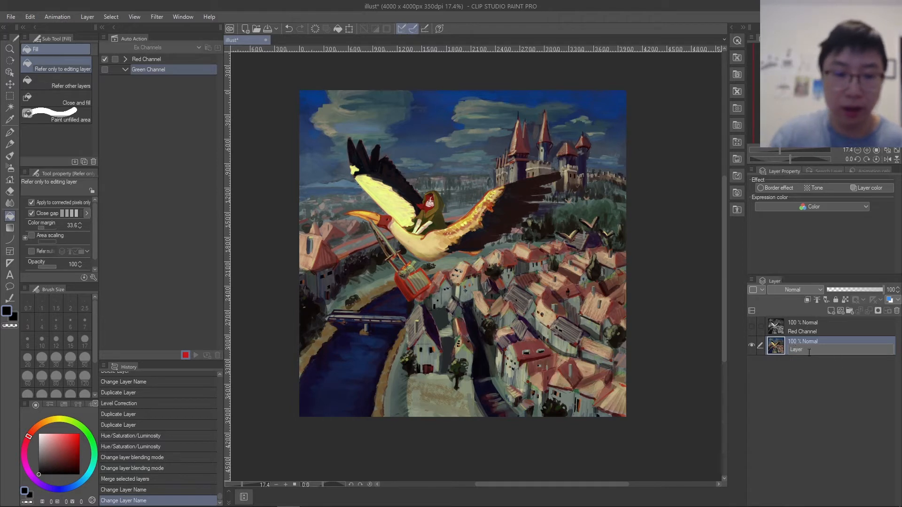
pyautogui.press('Return')
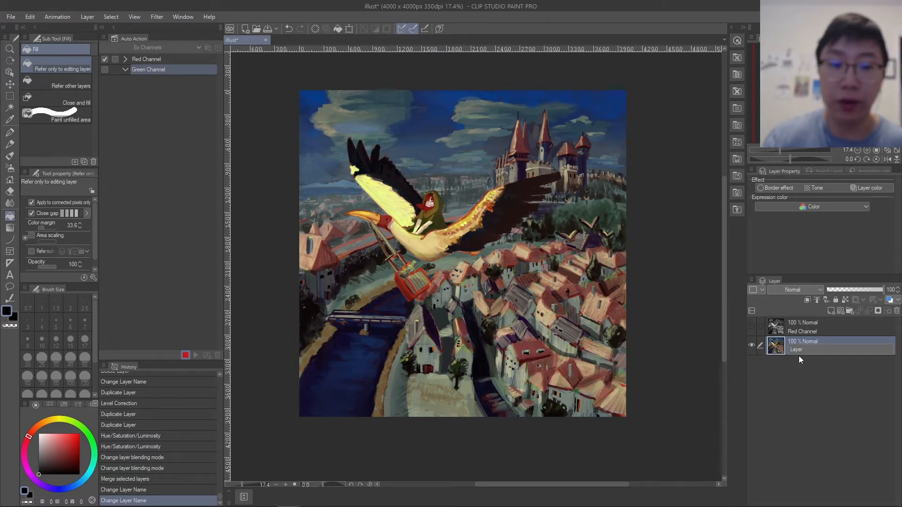
pyautogui.doubleClick(814, 350)
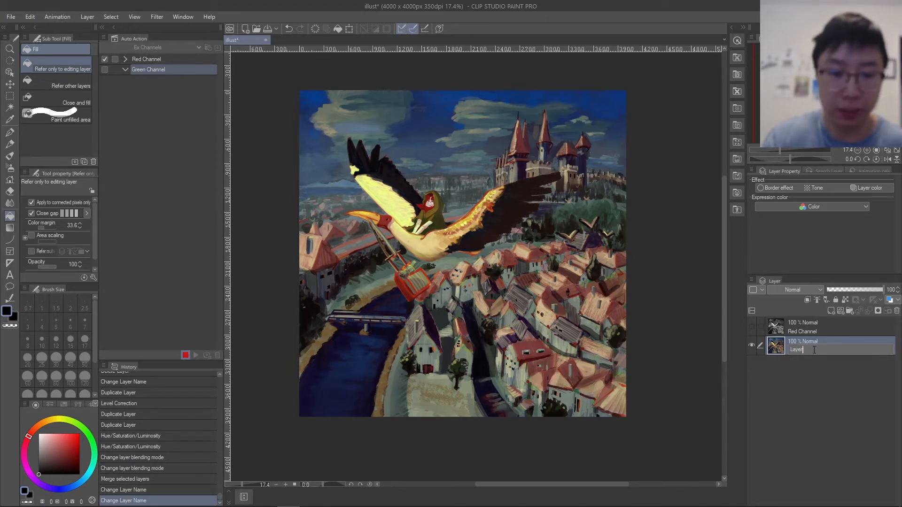
pyautogui.press('Return')
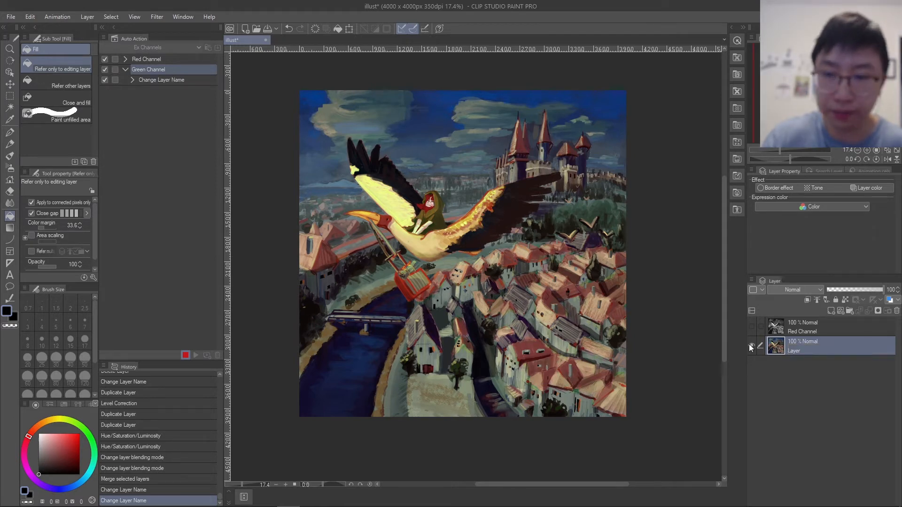
# - Duplicate the base layer and apply Level Correction to the copy, lowering the maximum output of the Red and Blue channels to black
pyautogui.rightClick(803, 345)
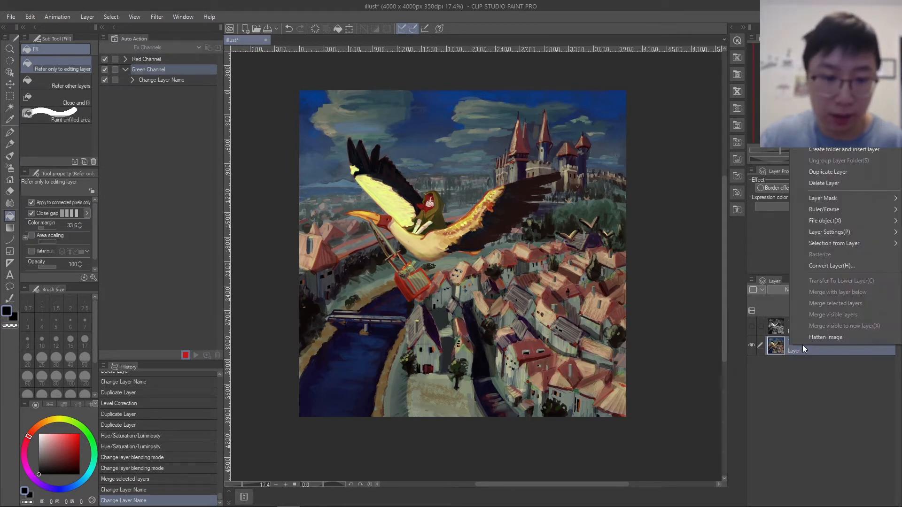
pyautogui.click(840, 173)
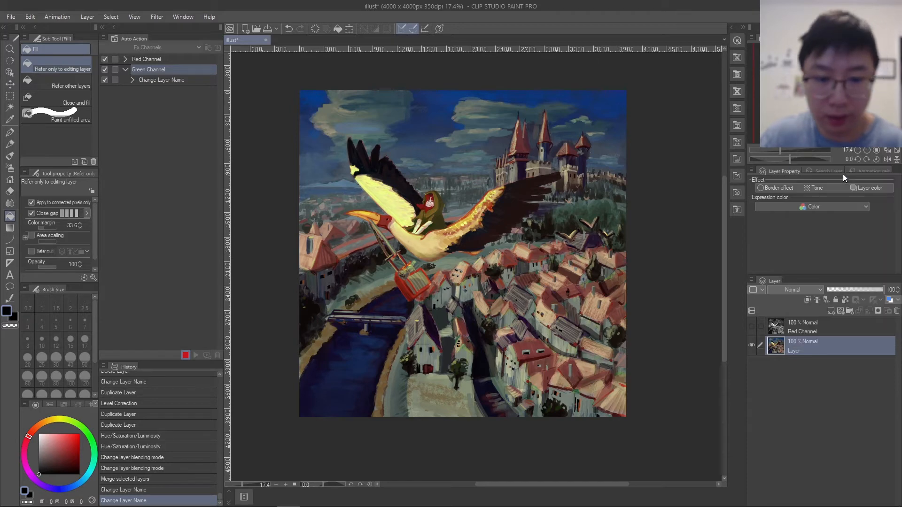
pyautogui.hotkey('ctrl', 'l')
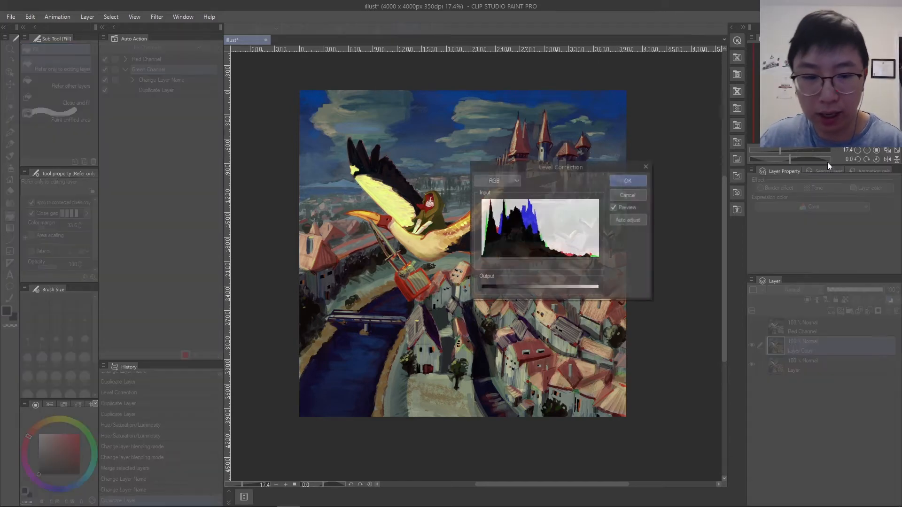
pyautogui.click(500, 181)
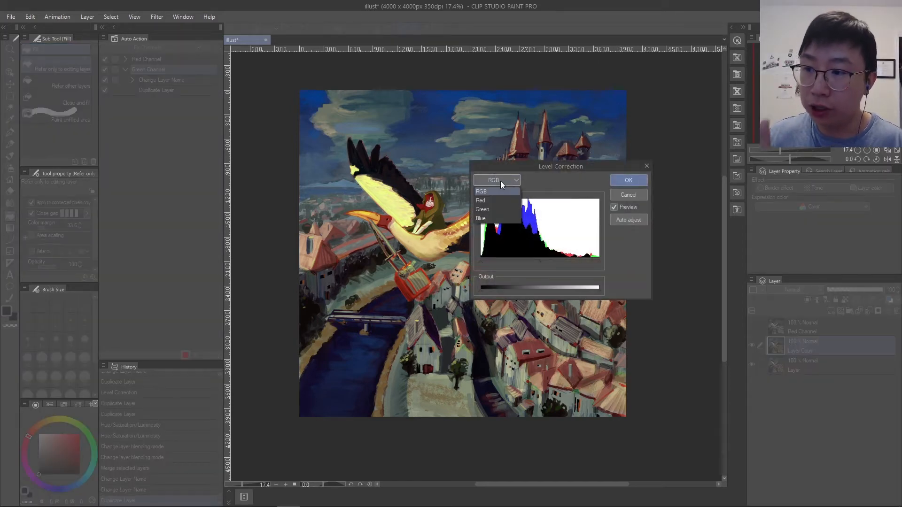
pyautogui.click(496, 200)
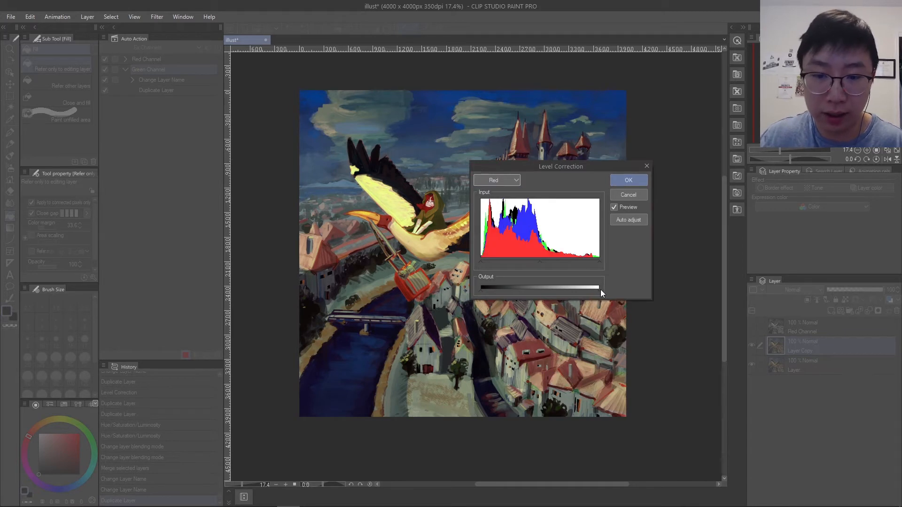
pyautogui.moveTo(599, 290); pyautogui.dragTo(477, 291)
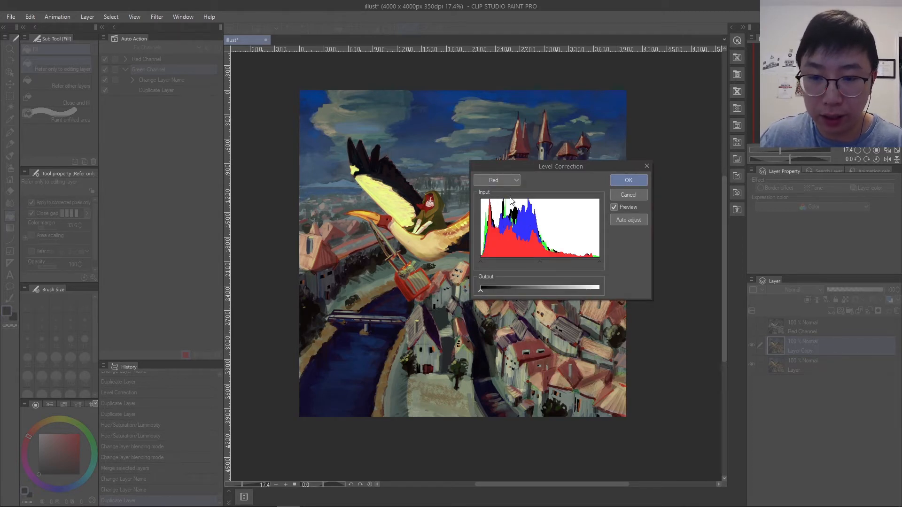
pyautogui.click(503, 181)
pyautogui.click(498, 219)
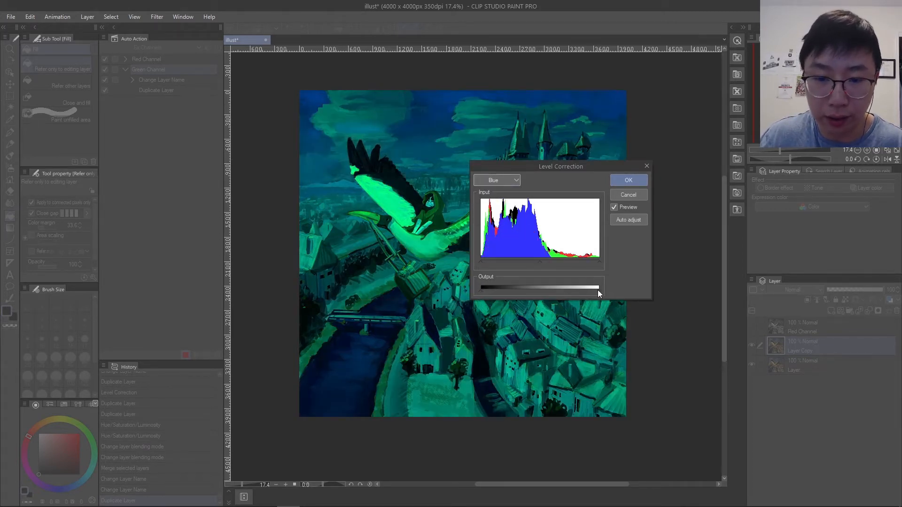
pyautogui.moveTo(597, 290); pyautogui.dragTo(480, 290)
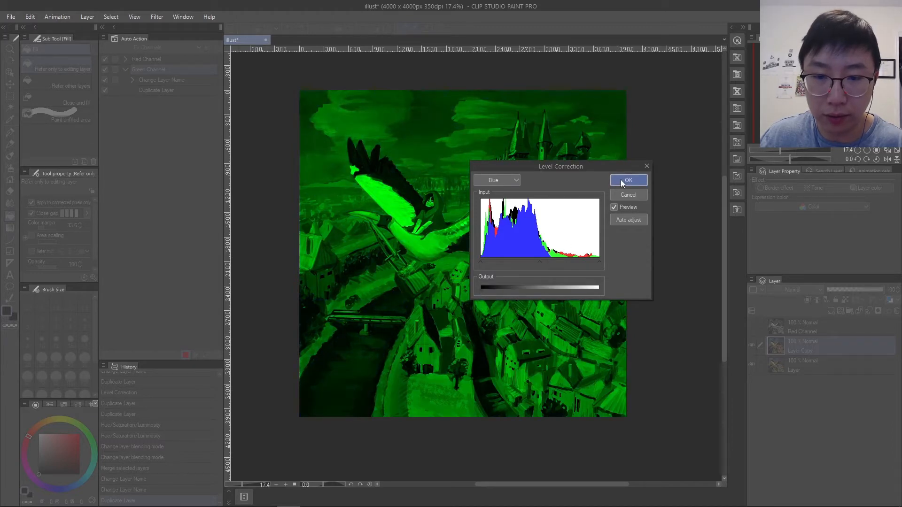
pyautogui.click(622, 180)
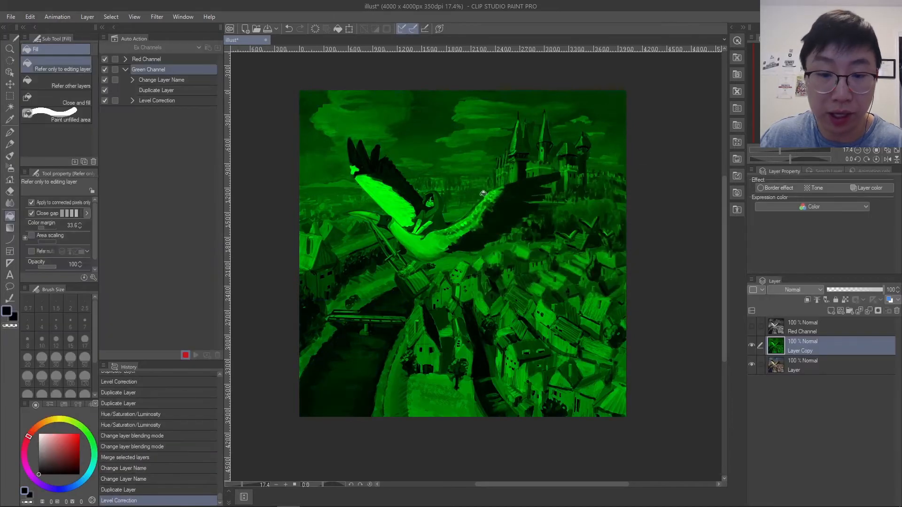
# - Duplicate the green-only layer twice to get three identical green copies
pyautogui.rightClick(827, 345)
pyautogui.click(828, 172)
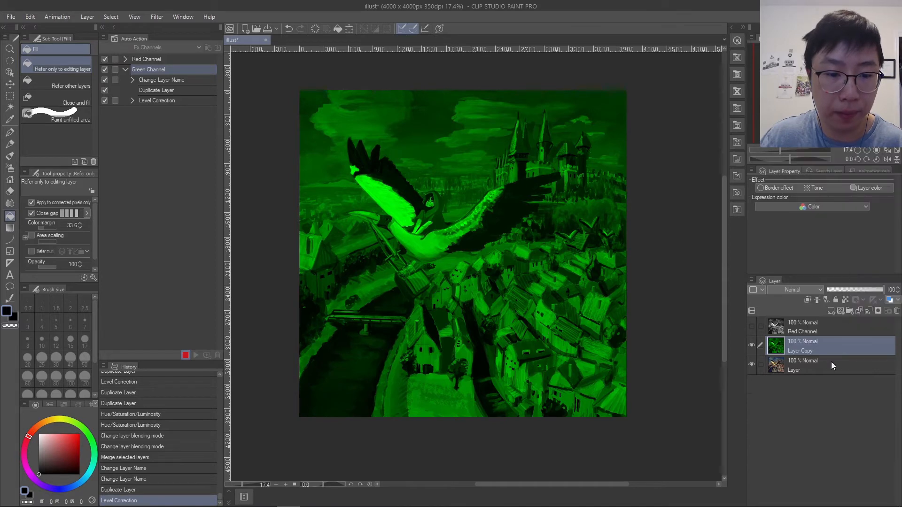
pyautogui.rightClick(825, 346)
pyautogui.click(837, 177)
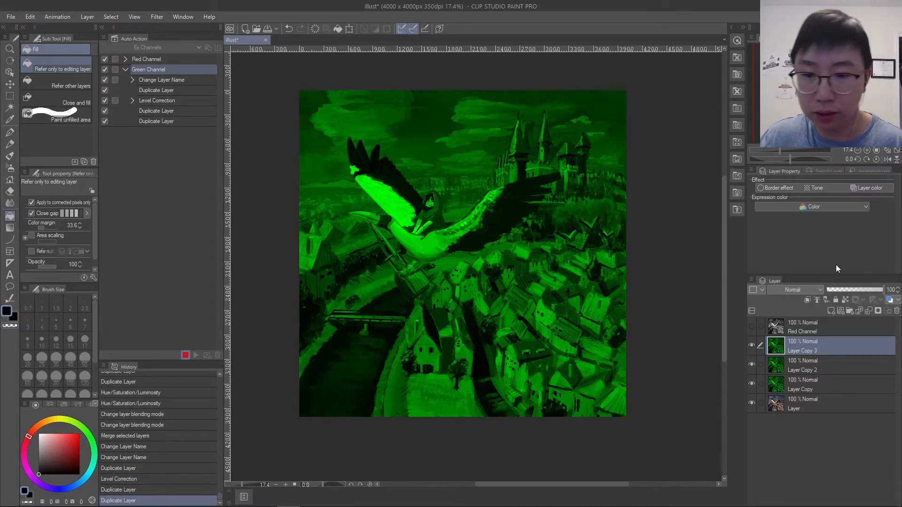
# - Shift the hue of Layer Copy 3 by 120 with Hue/Saturation/Luminosity
pyautogui.hotkey('ctrl', 'u')
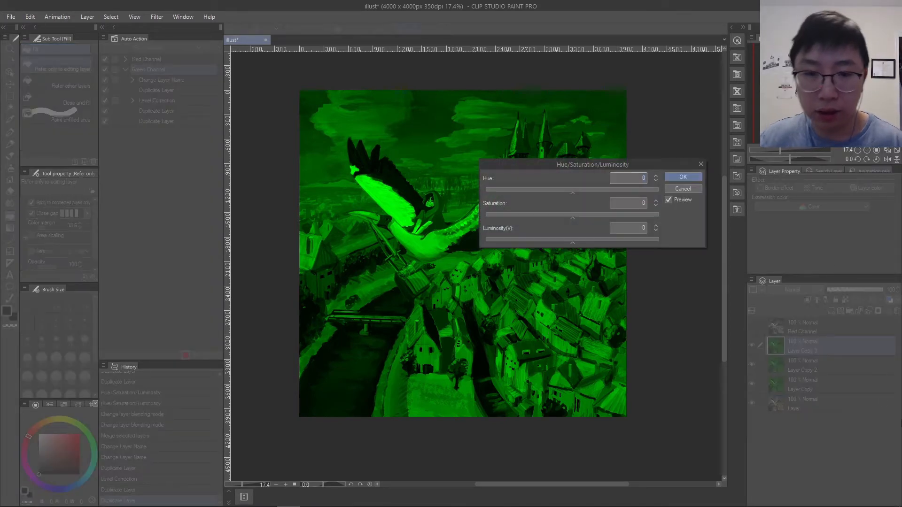
pyautogui.write('120')
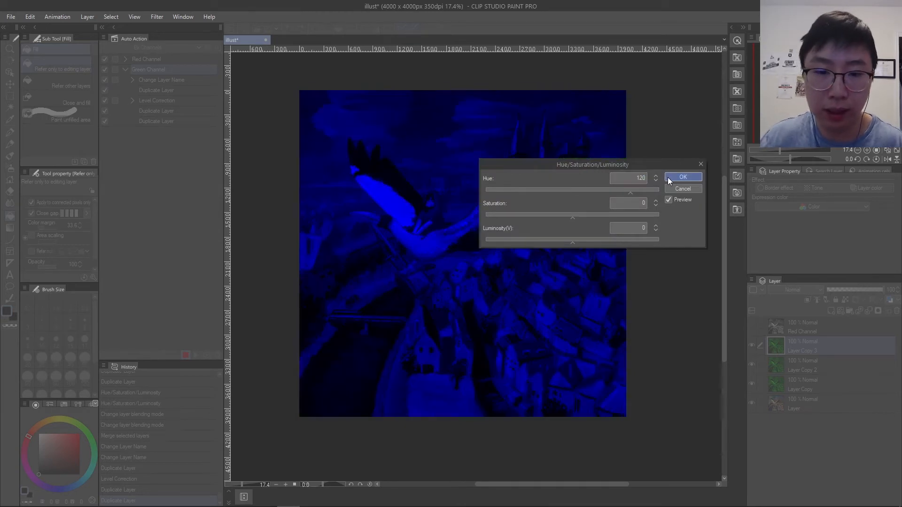
pyautogui.click(668, 177)
# - Shift the hue of Layer Copy 2 by -120 with Hue/Saturation/Luminosity
pyautogui.click(808, 367)
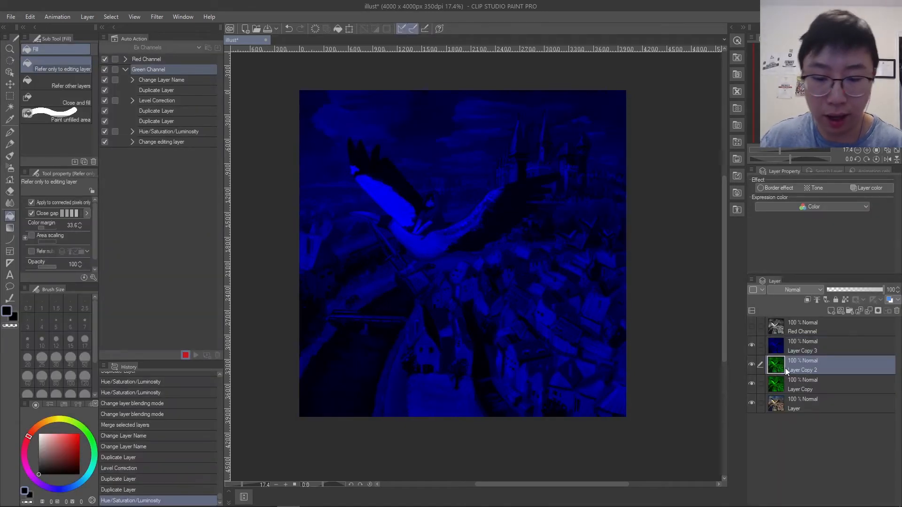
pyautogui.hotkey('ctrl', 'u')
pyautogui.write('-120')
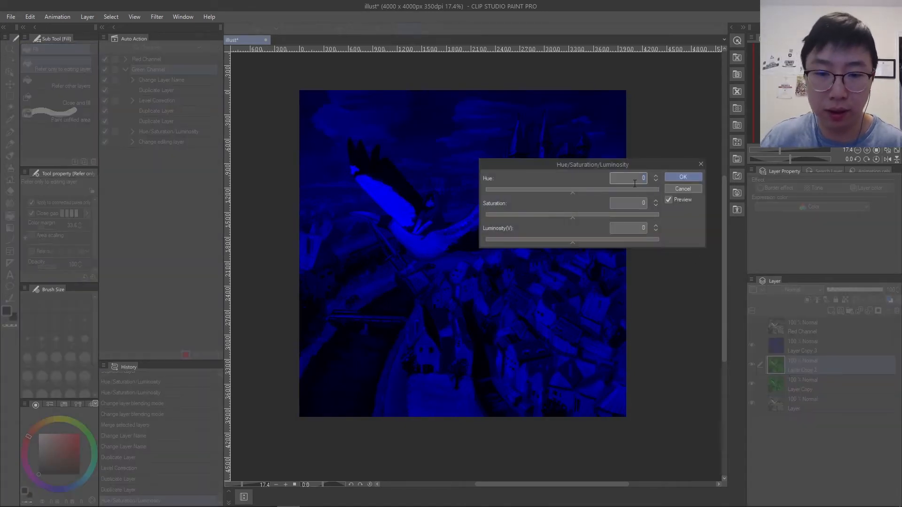
pyautogui.click(679, 177)
# - Set the blending mode of the blue Layer Copy 3 and the red Layer Copy 2 to Screen
pyautogui.click(802, 344)
pyautogui.click(800, 289)
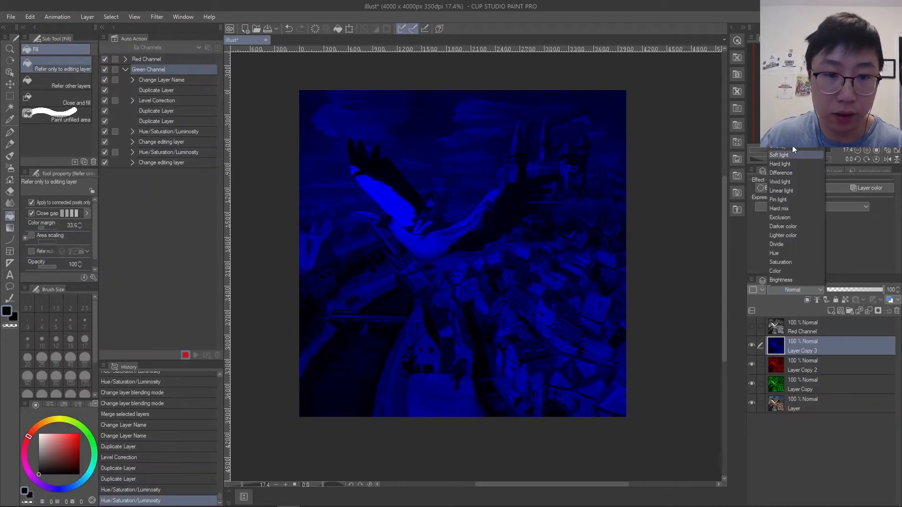
pyautogui.click(797, 284)
pyautogui.click(819, 360)
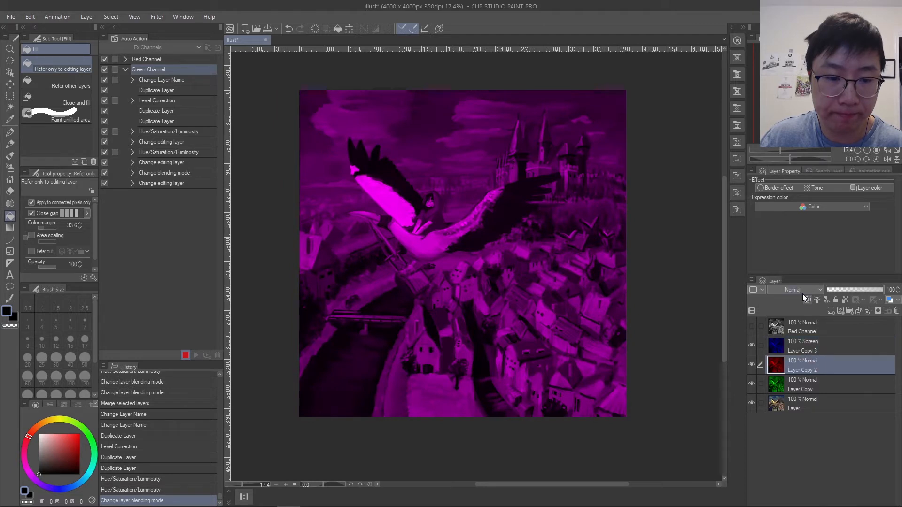
pyautogui.click(800, 292)
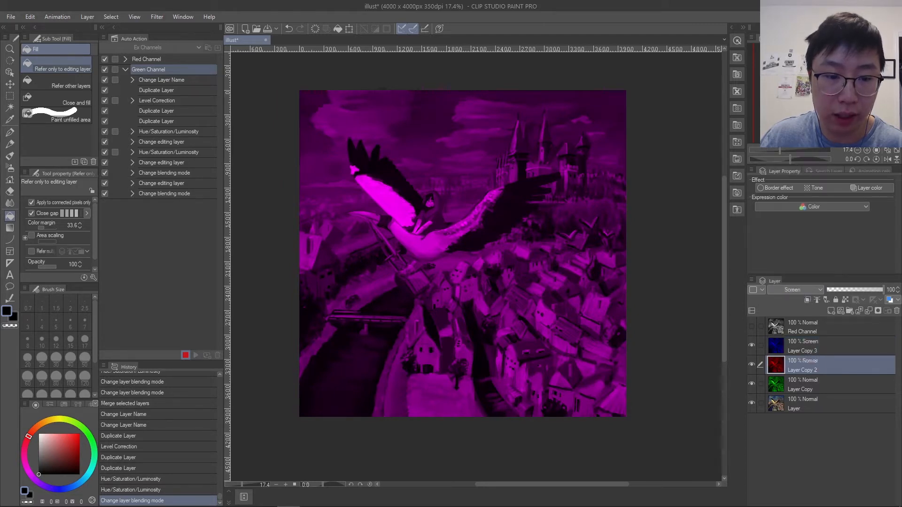
pyautogui.click(782, 101)
# - Select the blue, red and green copies and merge them into a single layer
pyautogui.click(820, 354)
pyautogui.keyDown('shift'); pyautogui.click(815, 389); pyautogui.keyUp('shift')
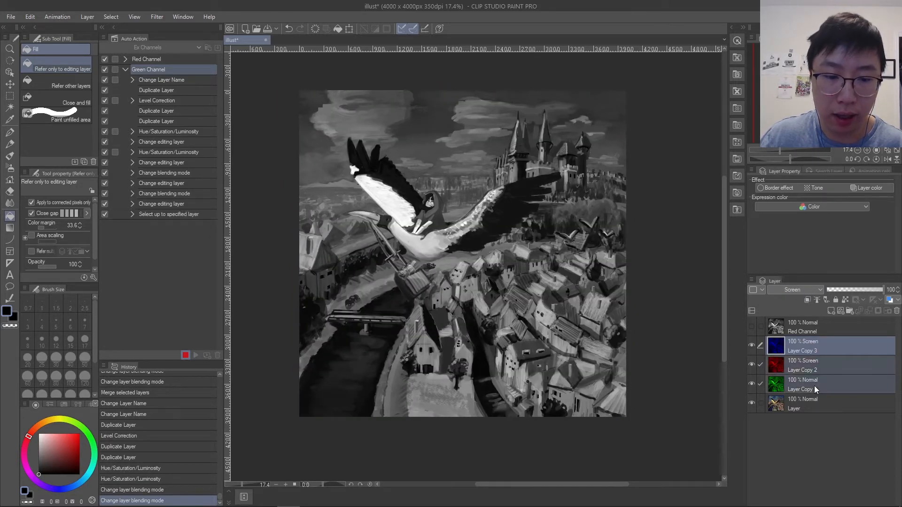
pyautogui.hotkey('shift', 'alt', 'e')
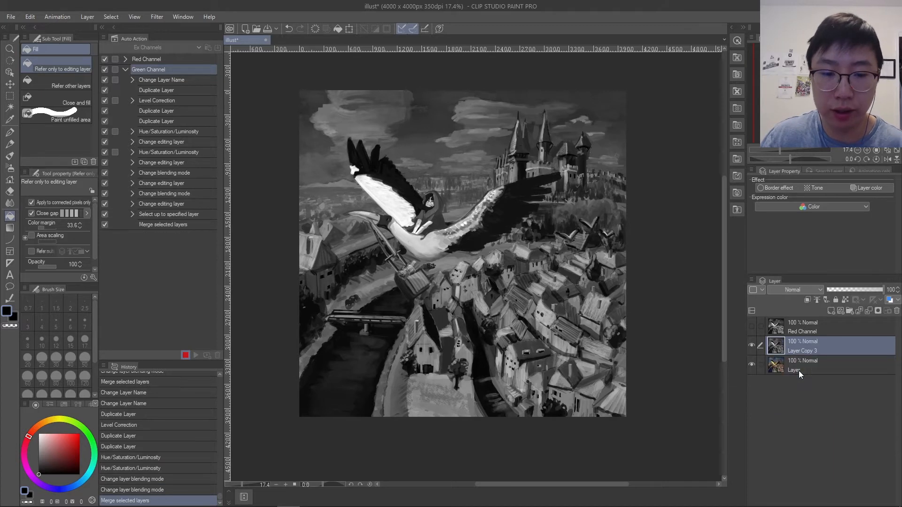
# - Rename the merged grayscale layer to Green Channel
pyautogui.doubleClick(808, 349)
pyautogui.write('G')
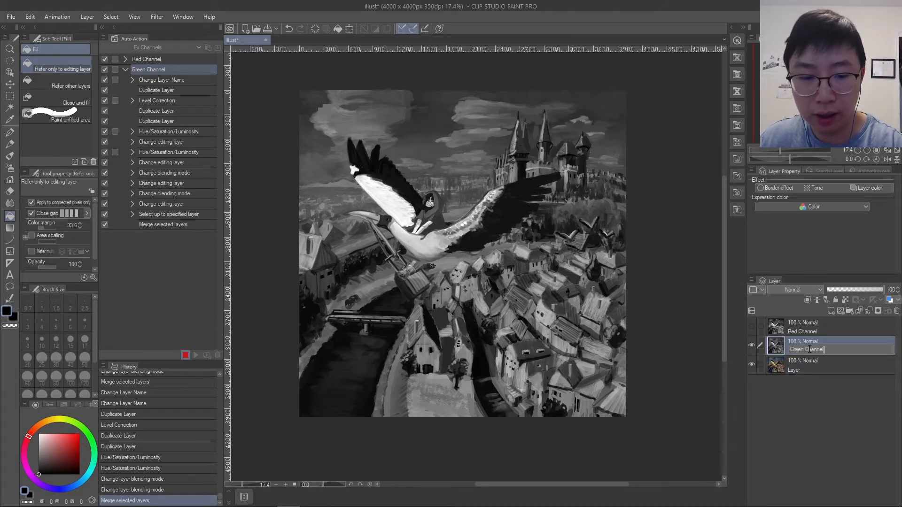
pyautogui.write('reen Channel')
pyautogui.press('Return')
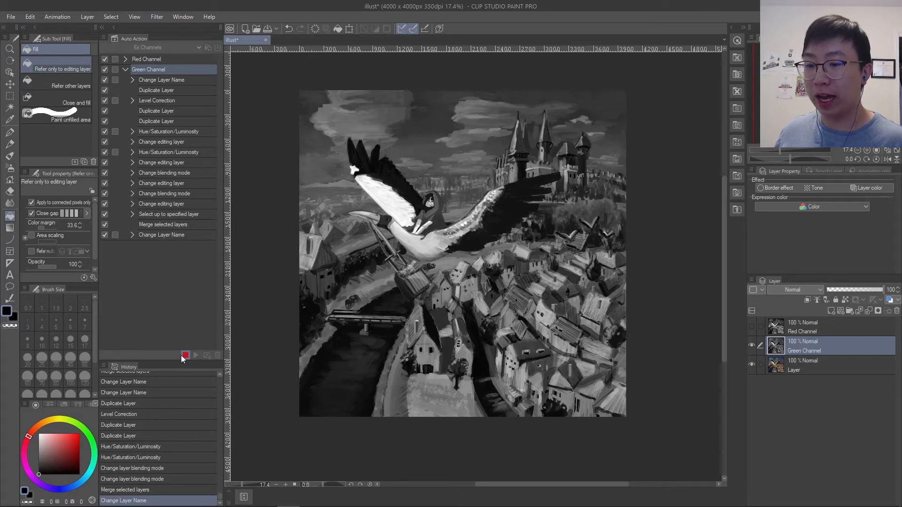
# - Switch between the Red Channel, Green Channel and base layers while recording, and show the Red Channel layer
pyautogui.click(836, 324)
pyautogui.click(816, 350)
pyautogui.click(813, 367)
pyautogui.click(805, 346)
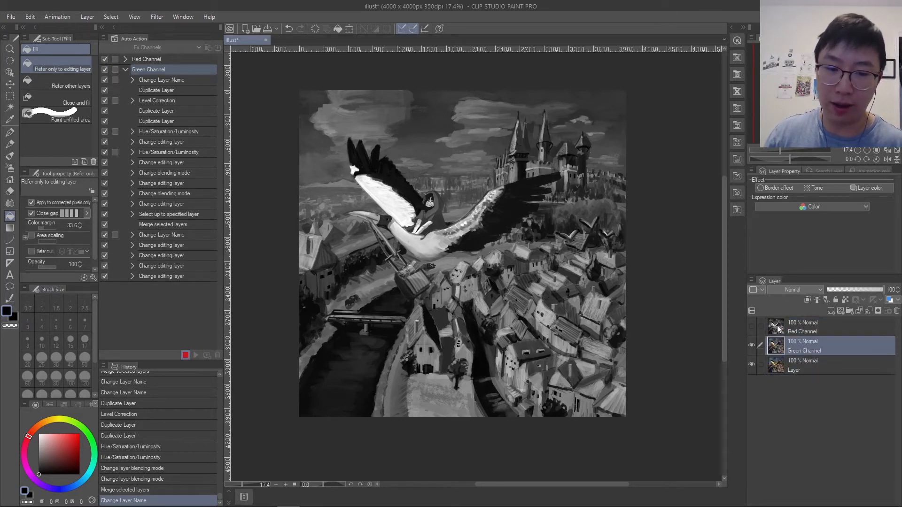
pyautogui.click(790, 328)
pyautogui.click(752, 326)
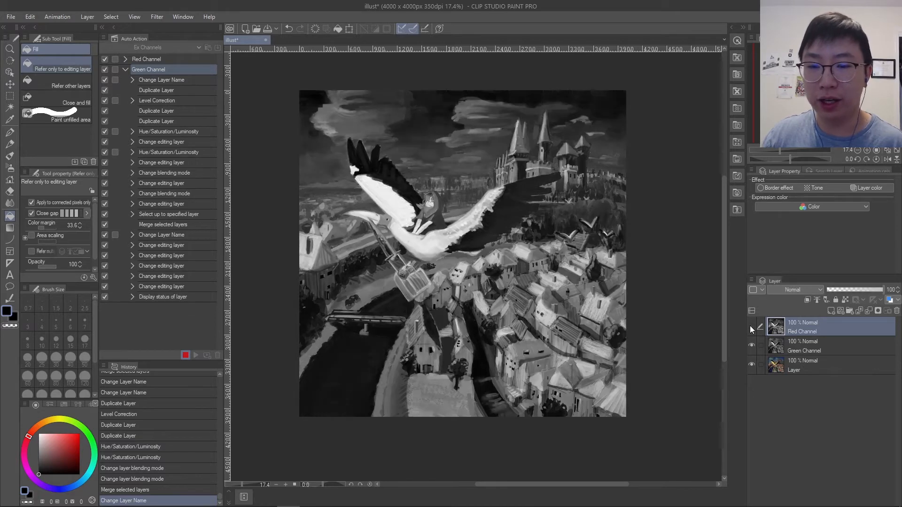
# - Hide the Red Channel layer and stop recording the Green Channel auto action
pyautogui.click(752, 326)
pyautogui.click(182, 17)
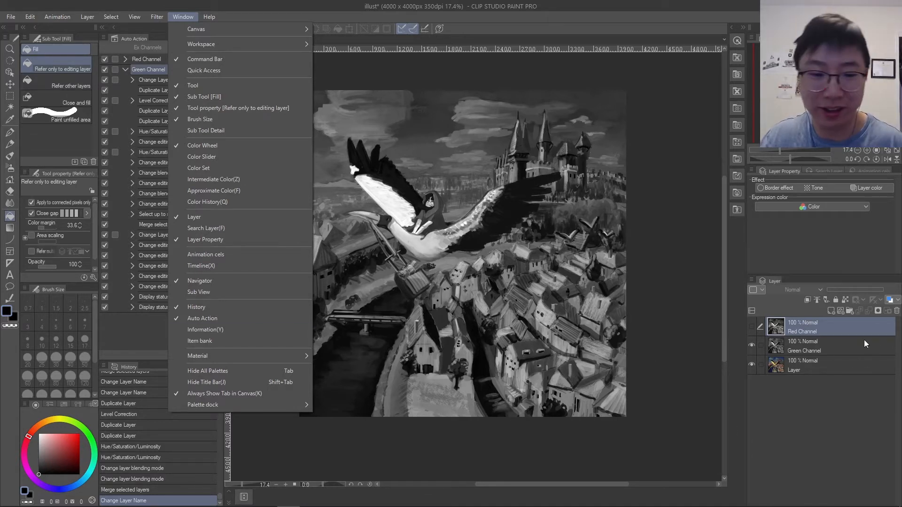
pyautogui.click(830, 344)
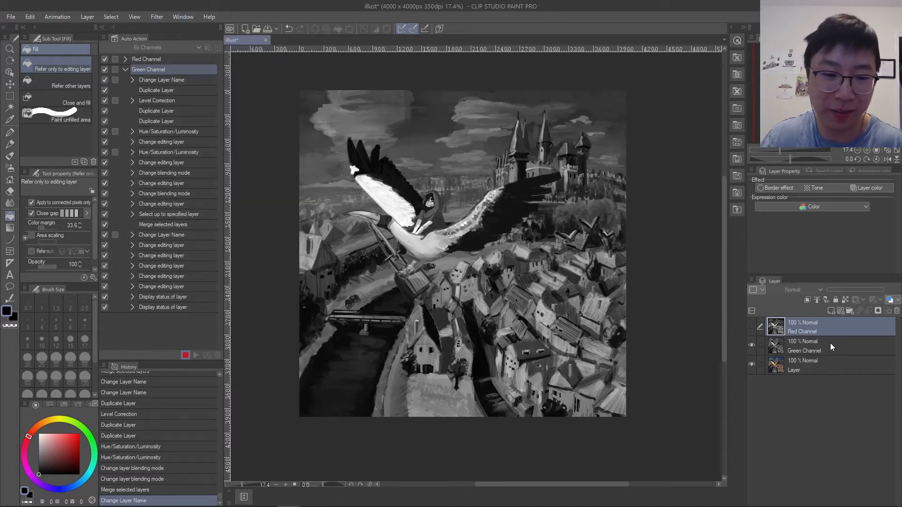
pyautogui.click(185, 355)
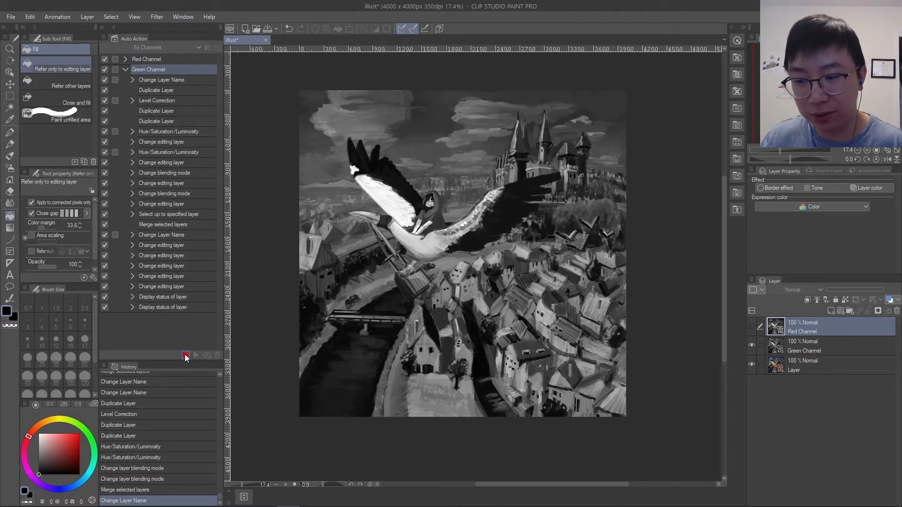
# - Delete the surplus Change editing layer and Display status of layer commands after the final Change Layer Name in the Green Channel action, then collapse it
pyautogui.click(165, 234)
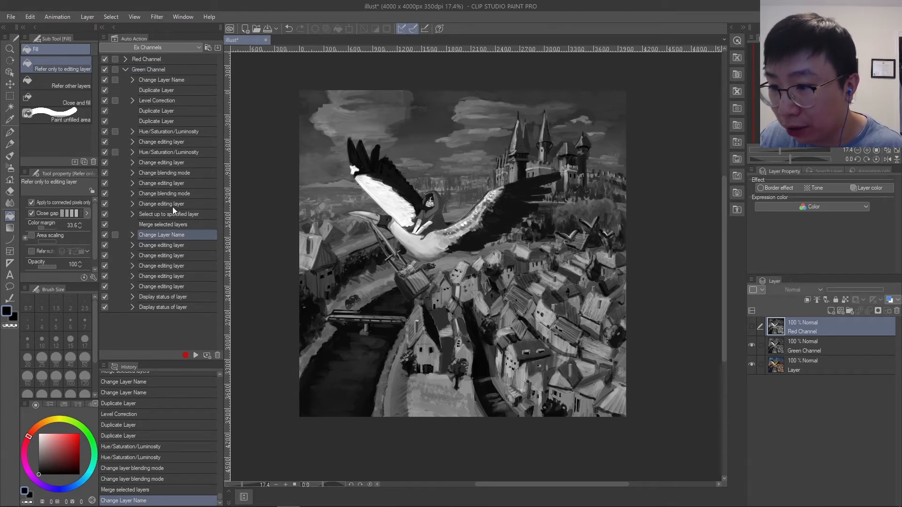
pyautogui.click(164, 223)
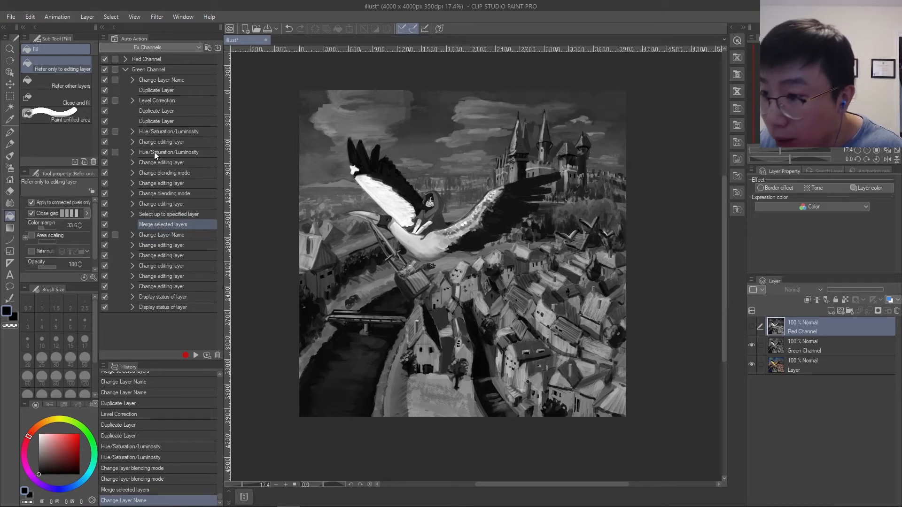
pyautogui.click(132, 235)
pyautogui.click(140, 234)
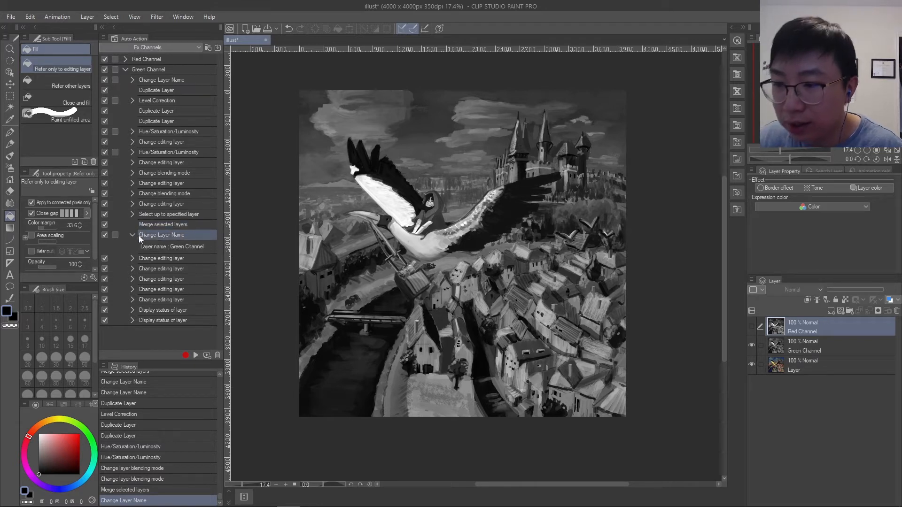
pyautogui.click(173, 261)
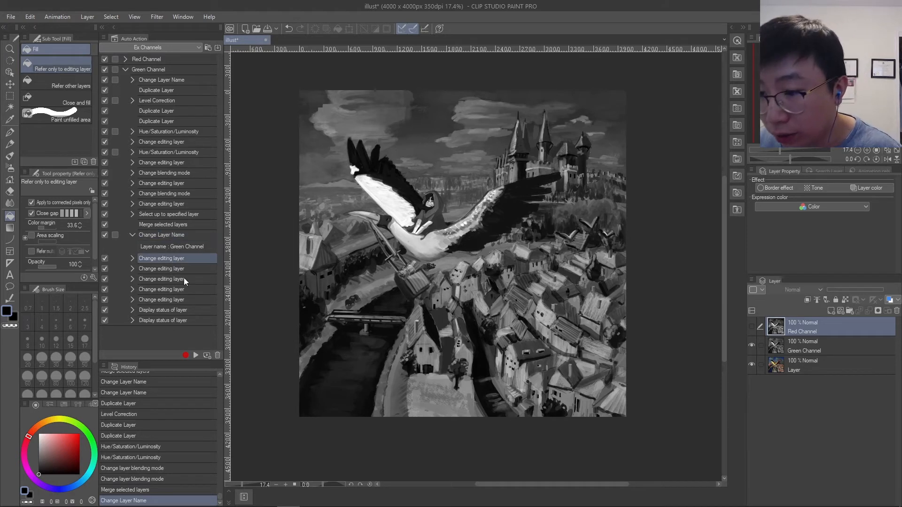
pyautogui.keyDown('shift'); pyautogui.click(180, 320); pyautogui.keyUp('shift')
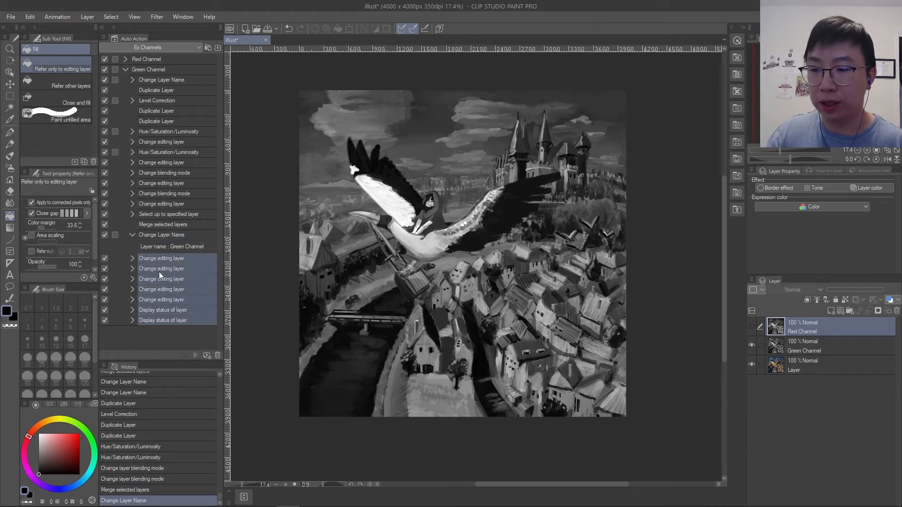
pyautogui.click(217, 356)
pyautogui.click(455, 191)
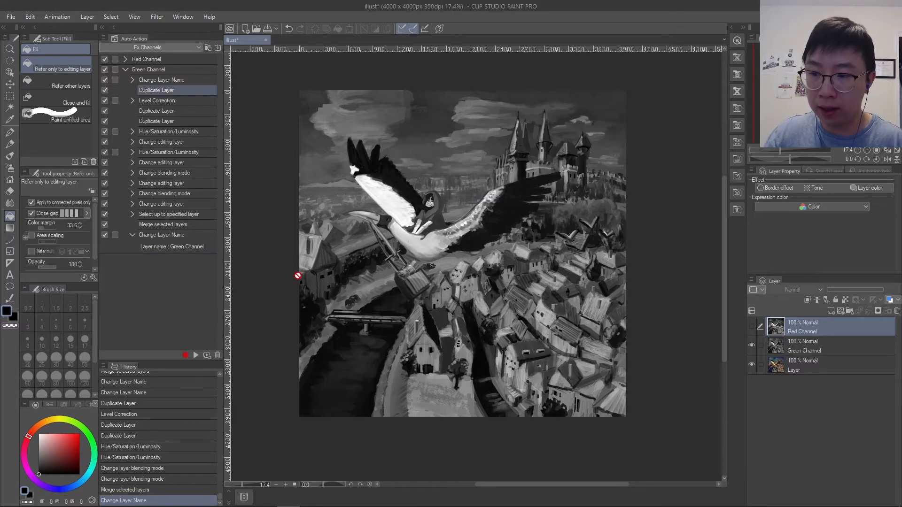
pyautogui.click(126, 69)
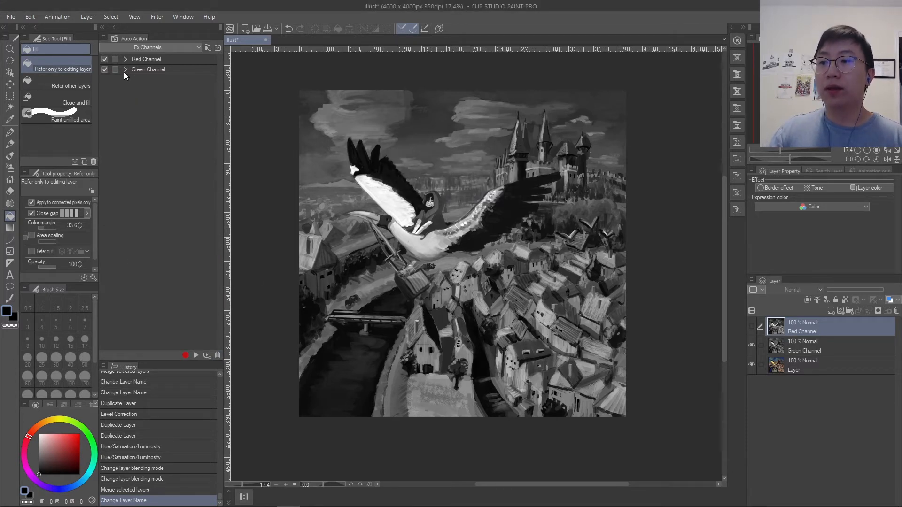
# - With the base layer selected and the Green Channel layer hidden, add an auto action named Blue Channel
pyautogui.click(816, 362)
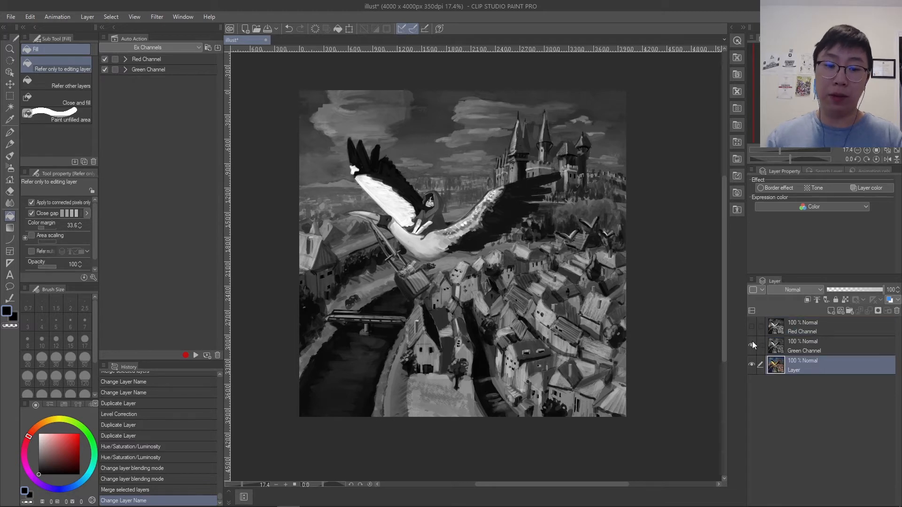
pyautogui.click(753, 344)
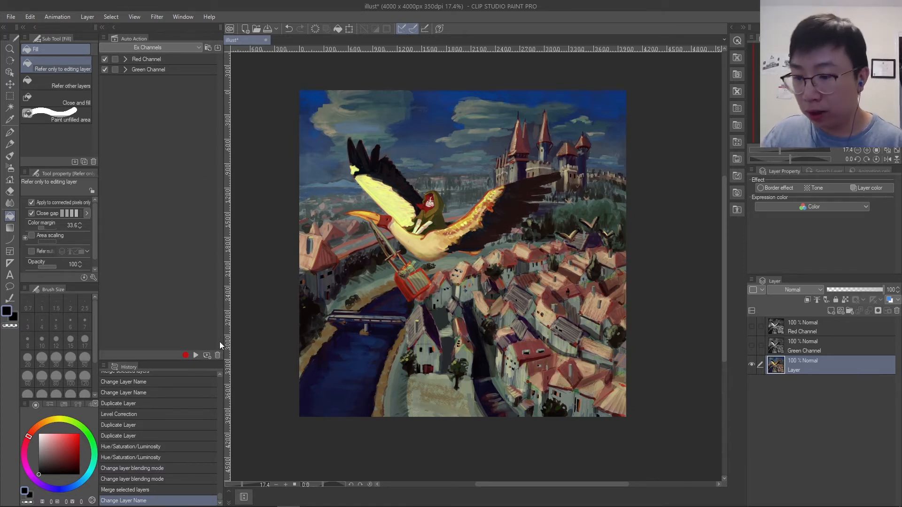
pyautogui.click(207, 355)
pyautogui.write('Blue Channel')
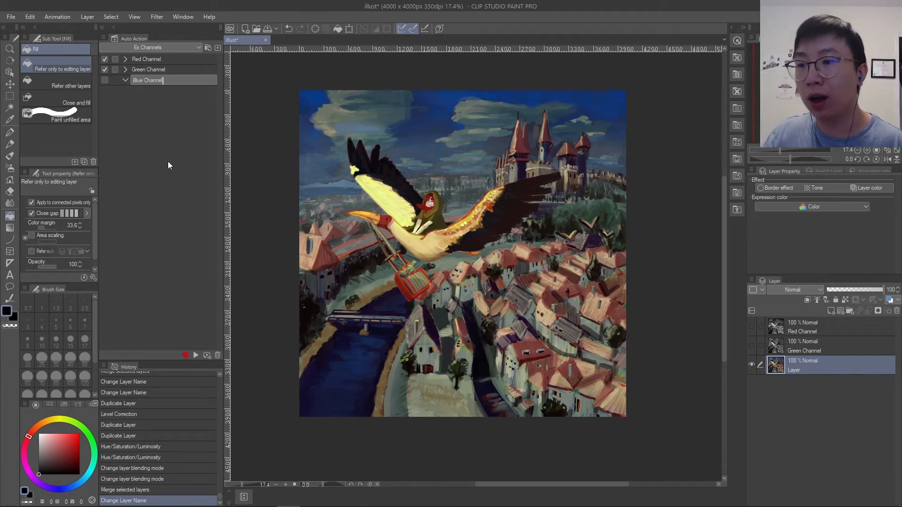
pyautogui.press('Return')
# - Duplicate the Green Channel auto action and collapse the original
pyautogui.click(125, 69)
pyautogui.click(146, 73)
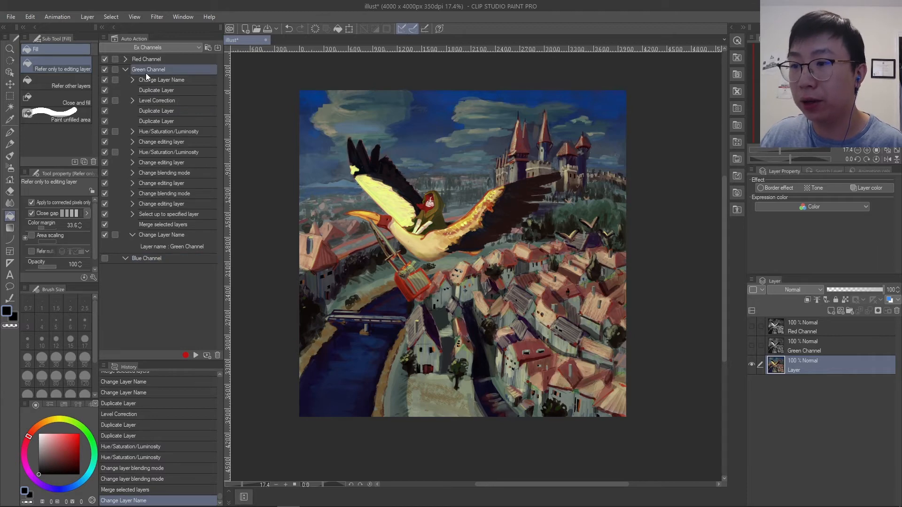
pyautogui.rightClick(146, 73)
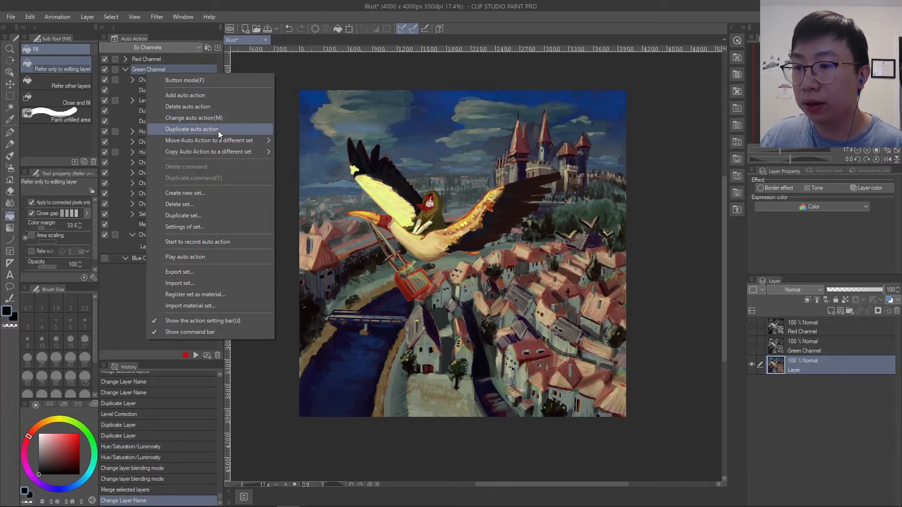
pyautogui.click(218, 131)
pyautogui.click(125, 68)
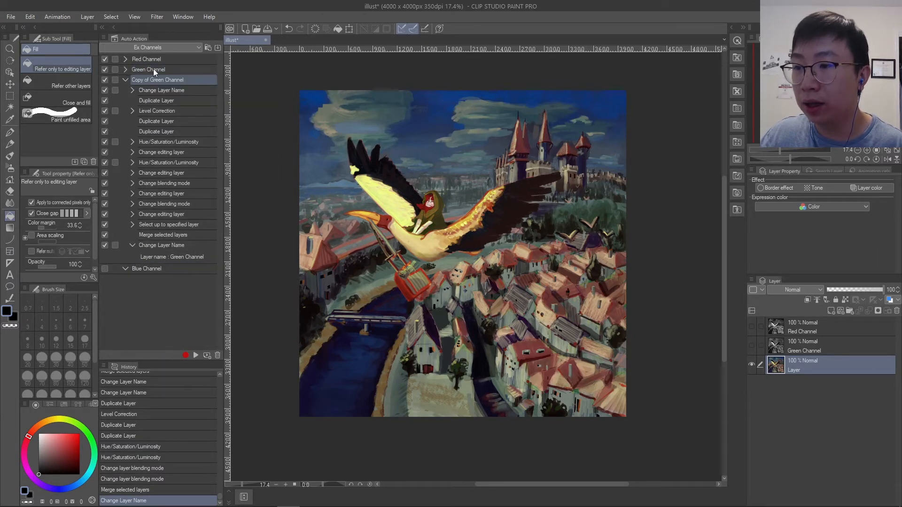
# - Move all commands from the copied Green Channel action into the Blue Channel action and delete the emptied copy
pyautogui.click(153, 93)
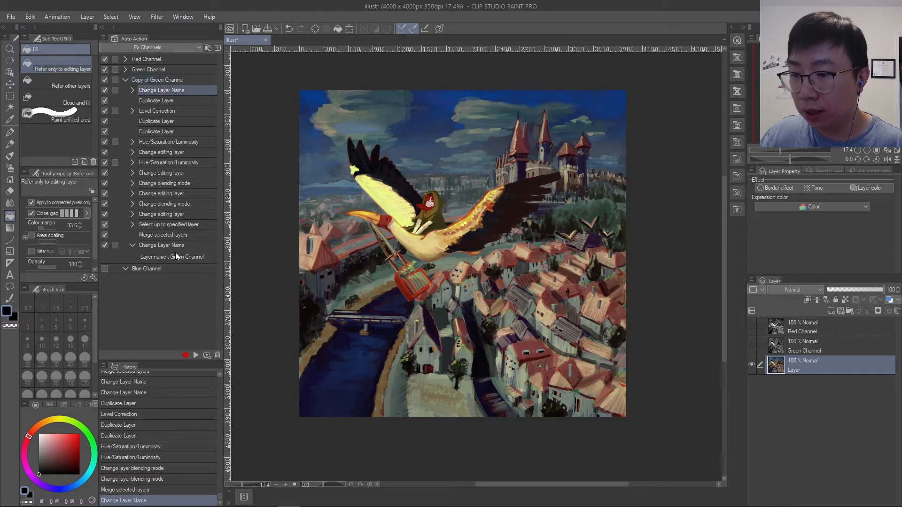
pyautogui.keyDown('shift'); pyautogui.click(166, 246); pyautogui.keyUp('shift')
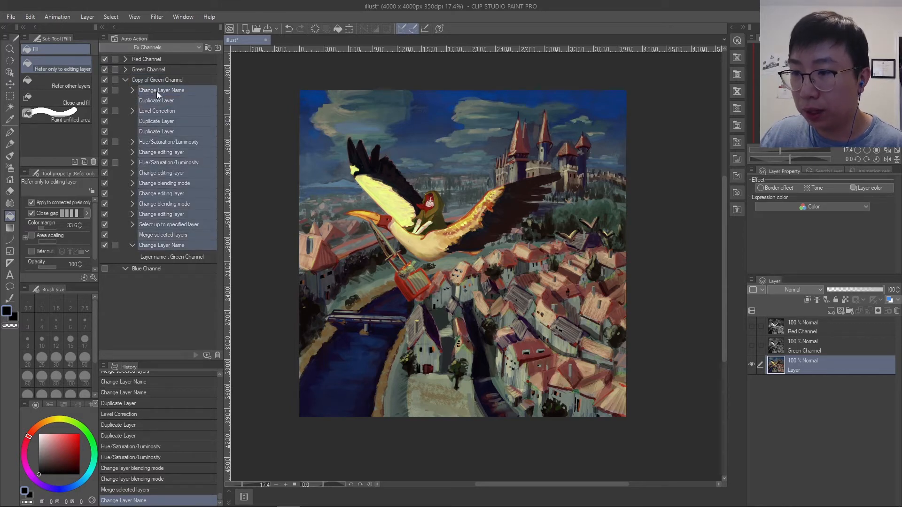
pyautogui.moveTo(148, 271); pyautogui.dragTo(147, 269)
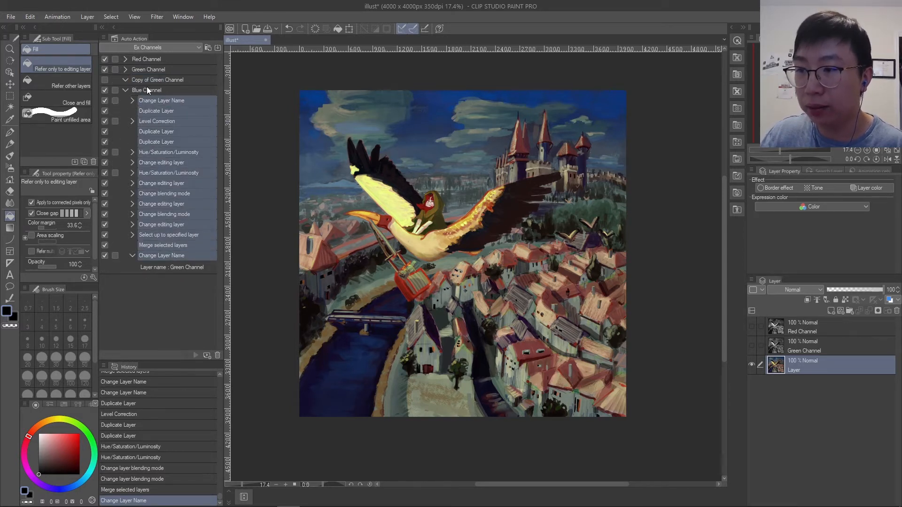
pyautogui.click(134, 80)
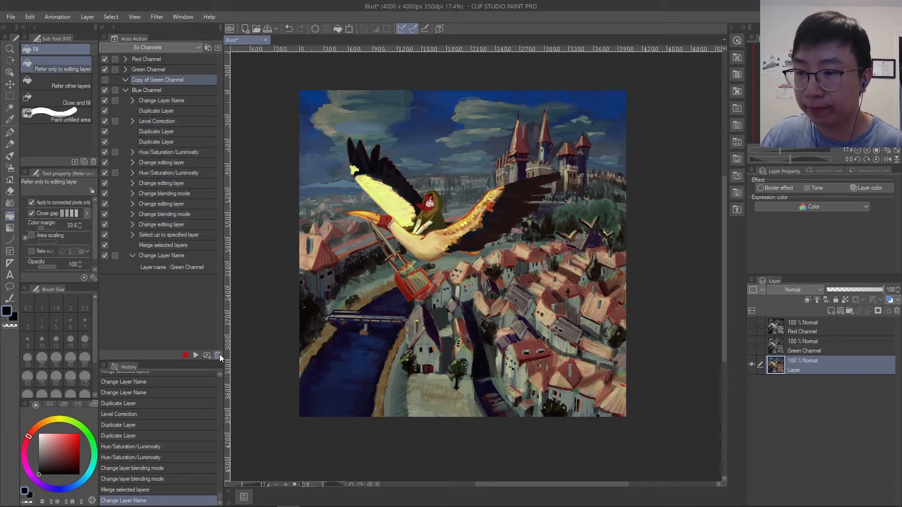
pyautogui.click(218, 355)
pyautogui.click(454, 192)
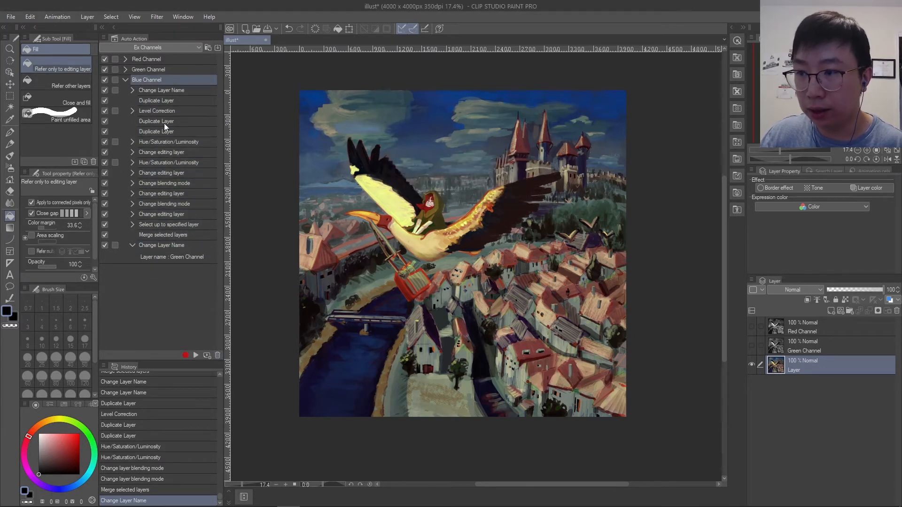
# - Delete the Level Correction command from the Blue Channel action and select its first Duplicate Layer command
pyautogui.click(126, 80)
pyautogui.click(126, 81)
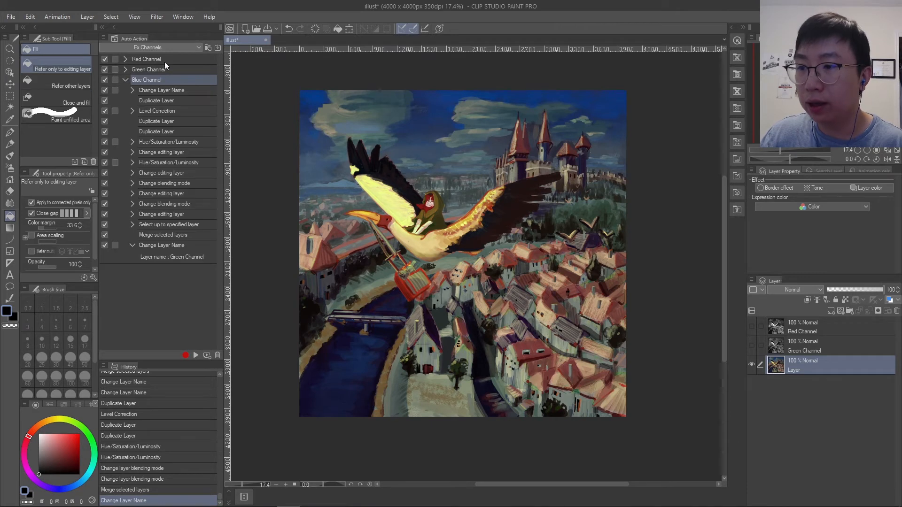
pyautogui.click(169, 111)
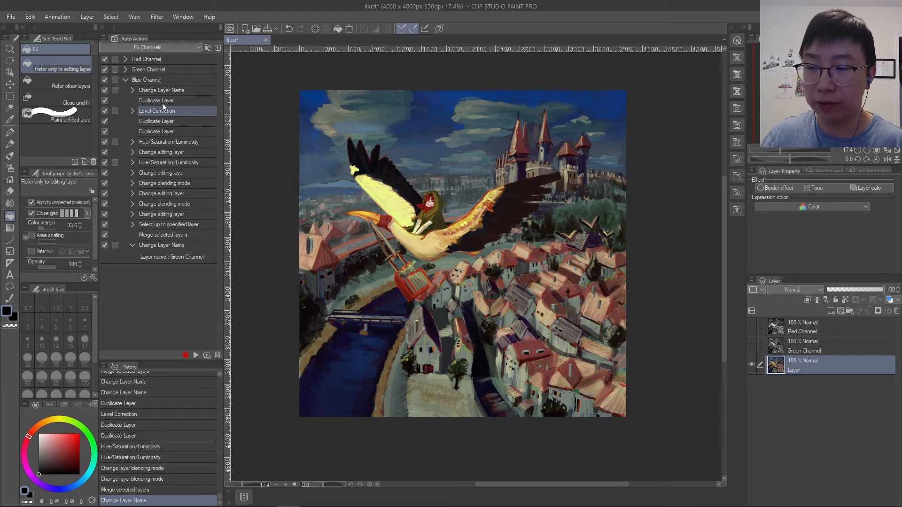
pyautogui.rightClick(159, 110)
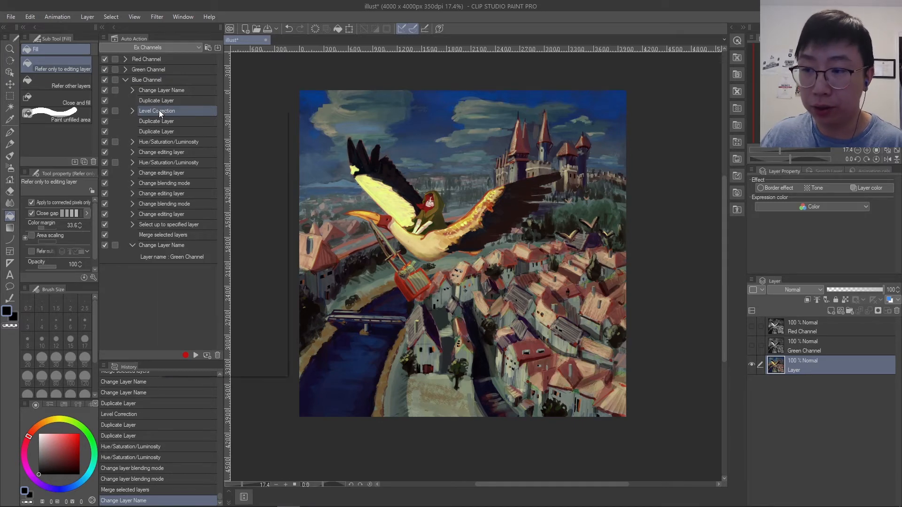
pyautogui.click(145, 112)
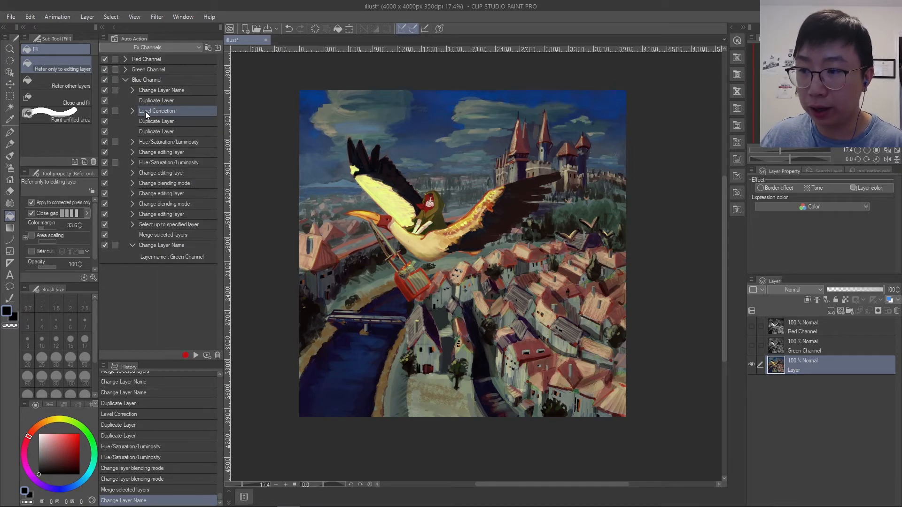
pyautogui.click(218, 357)
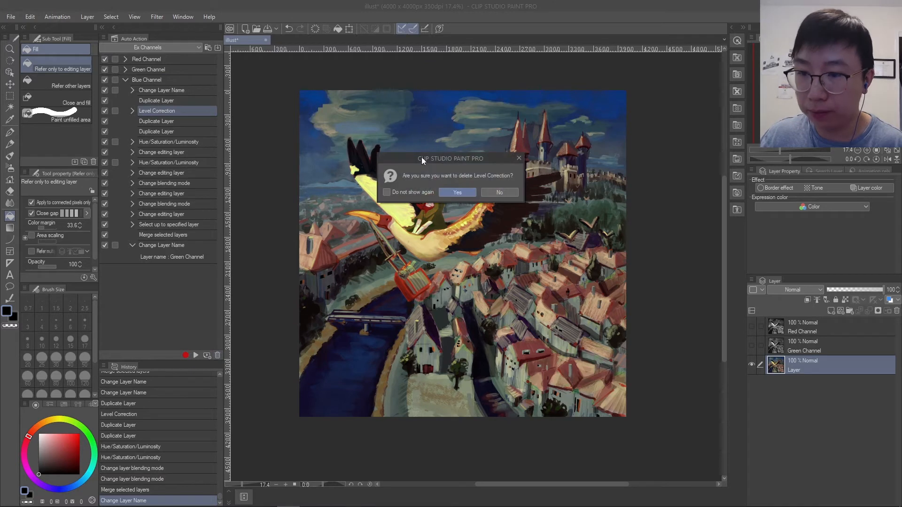
pyautogui.click(458, 194)
pyautogui.click(166, 102)
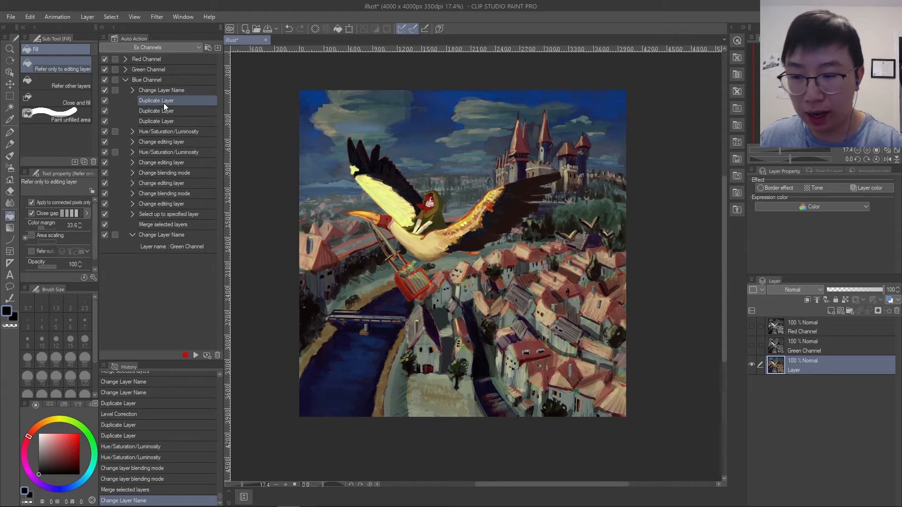
# - Record a Level Correction after the first Duplicate Layer command in the Blue Channel action, reducing green and red output to black
pyautogui.click(185, 355)
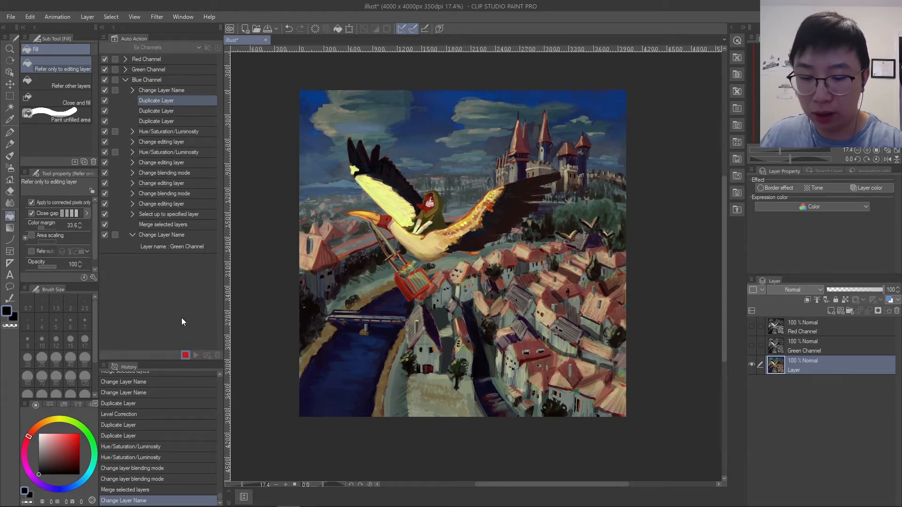
pyautogui.hotkey('ctrl', 'l')
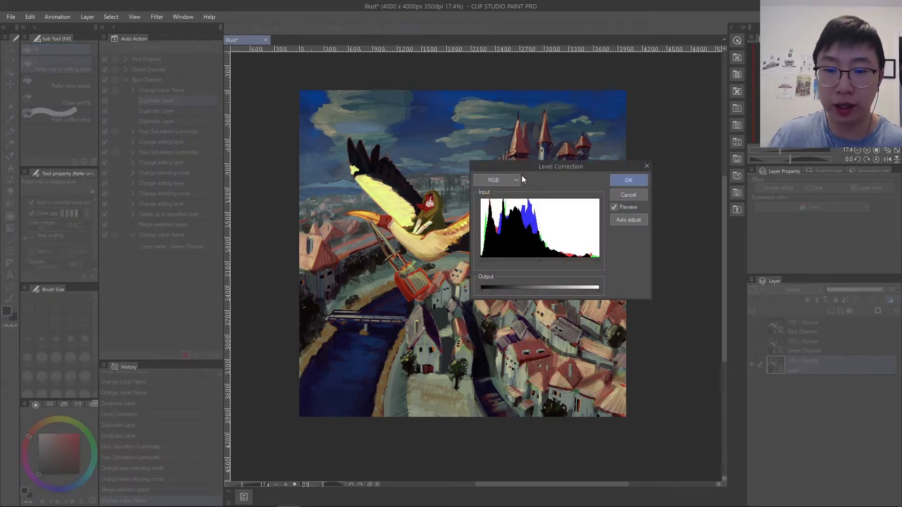
pyautogui.click(503, 181)
pyautogui.click(490, 209)
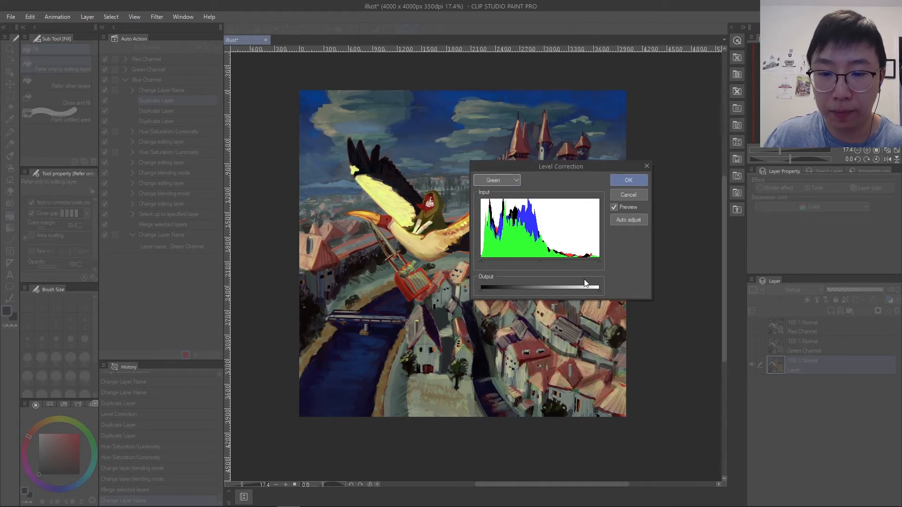
pyautogui.click(501, 182)
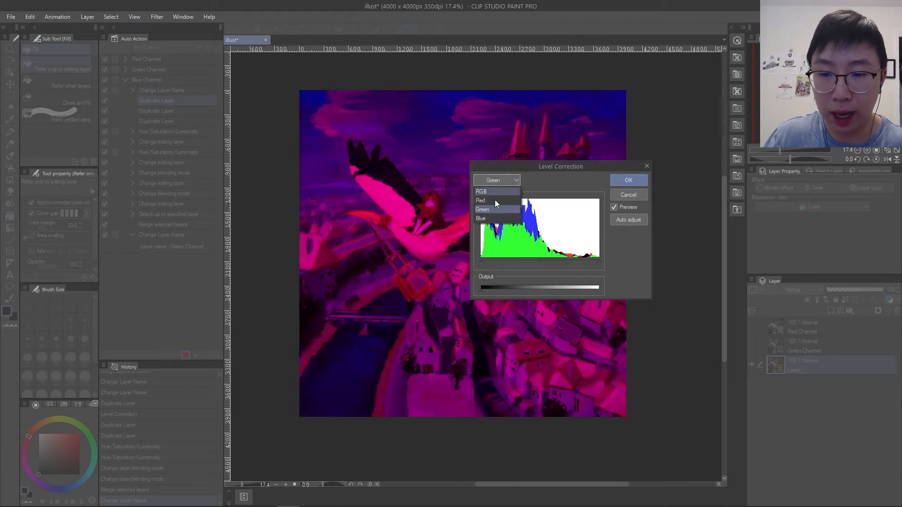
pyautogui.click(484, 201)
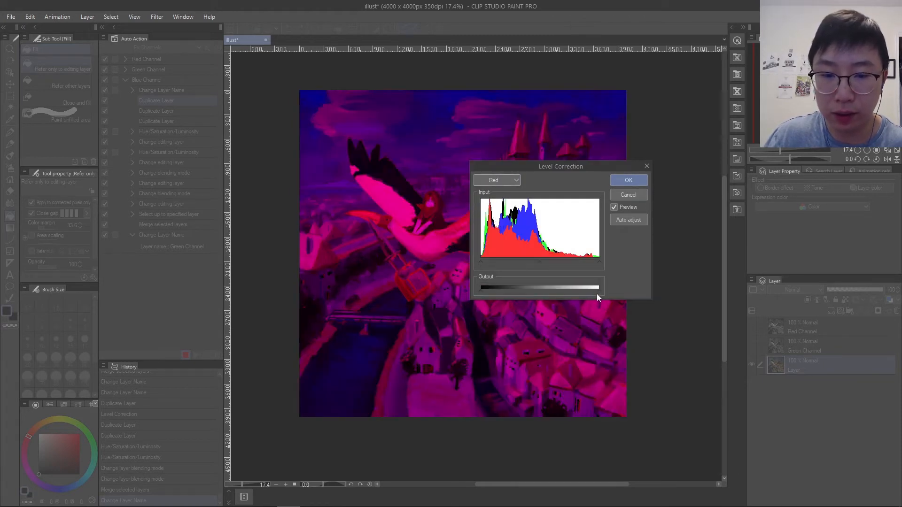
pyautogui.moveTo(498, 290); pyautogui.dragTo(475, 289)
pyautogui.click(619, 180)
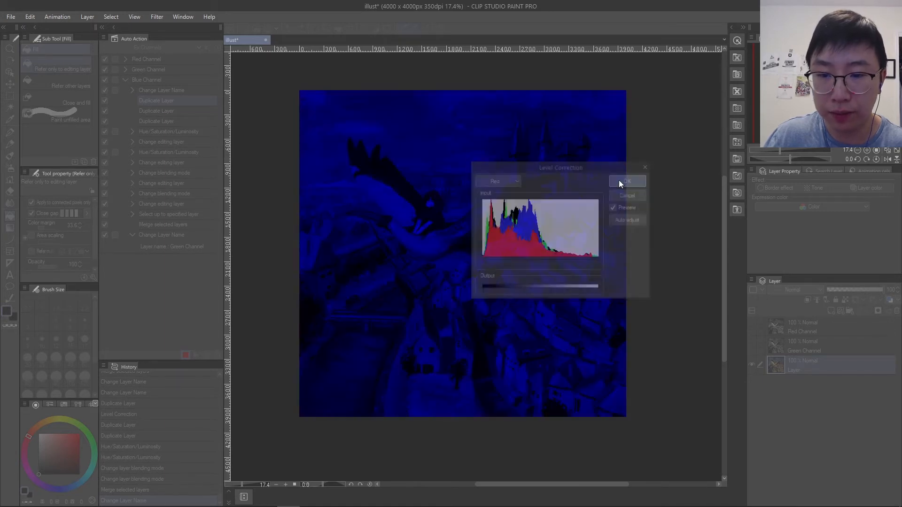
pyautogui.click(186, 356)
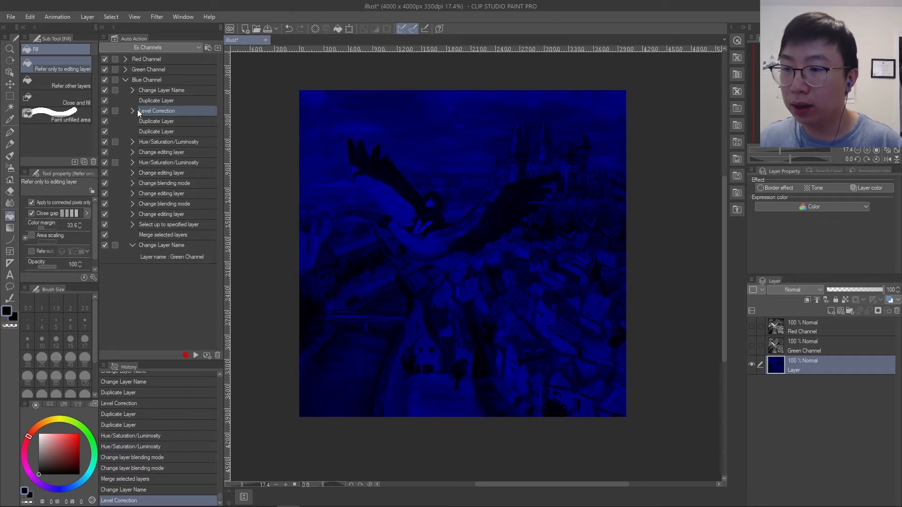
# - Delete the last Change Layer Name command, which uses the name Green Channel, from the Blue Channel action
pyautogui.click(155, 246)
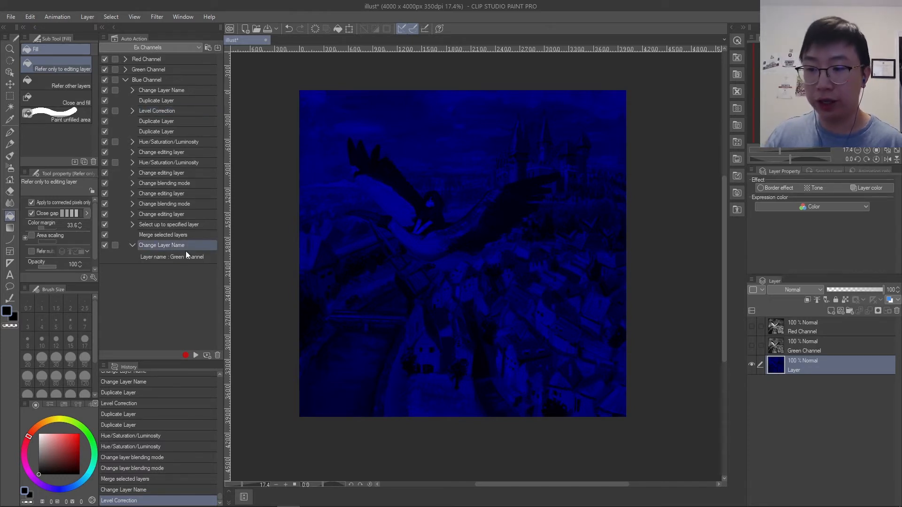
pyautogui.click(218, 357)
pyautogui.click(464, 196)
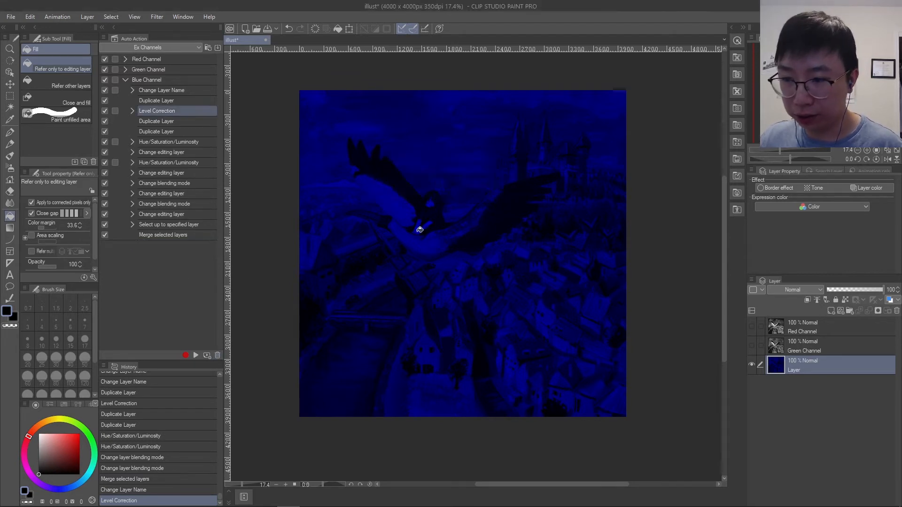
# - Record renaming the layer to "Blue Channel" after the Merge selected layers command in the Blue Channel action
pyautogui.click(186, 236)
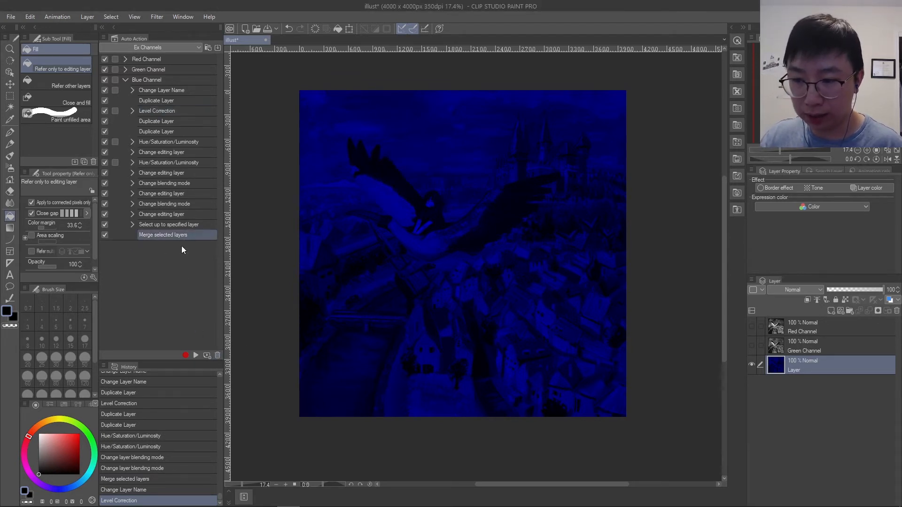
pyautogui.click(185, 356)
pyautogui.doubleClick(792, 370)
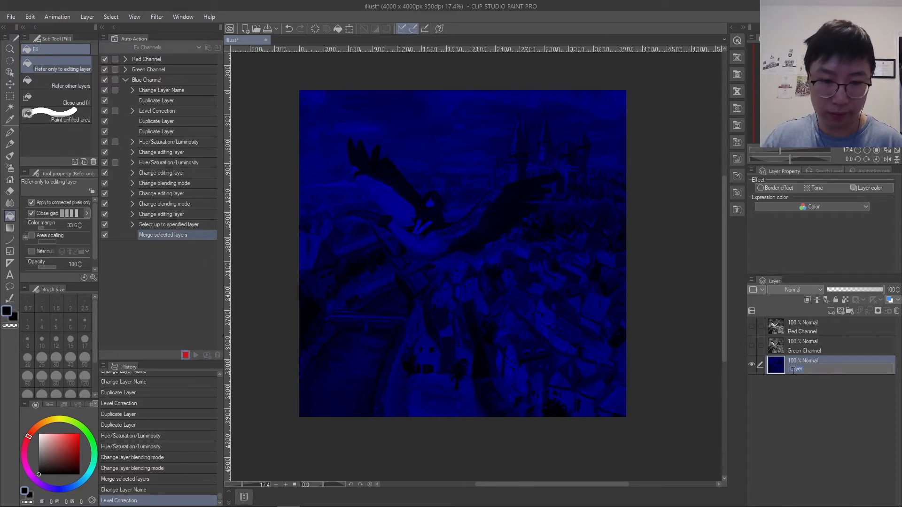
pyautogui.write('Blue Channel')
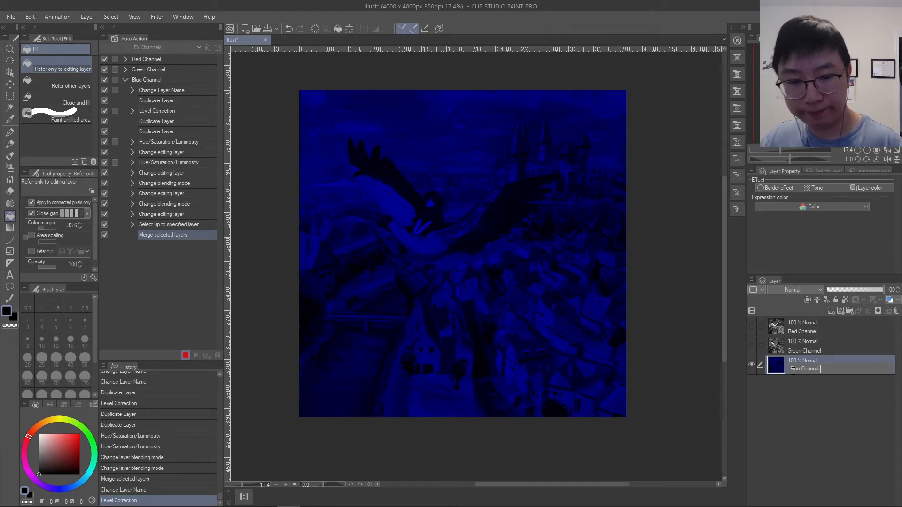
pyautogui.press('Return')
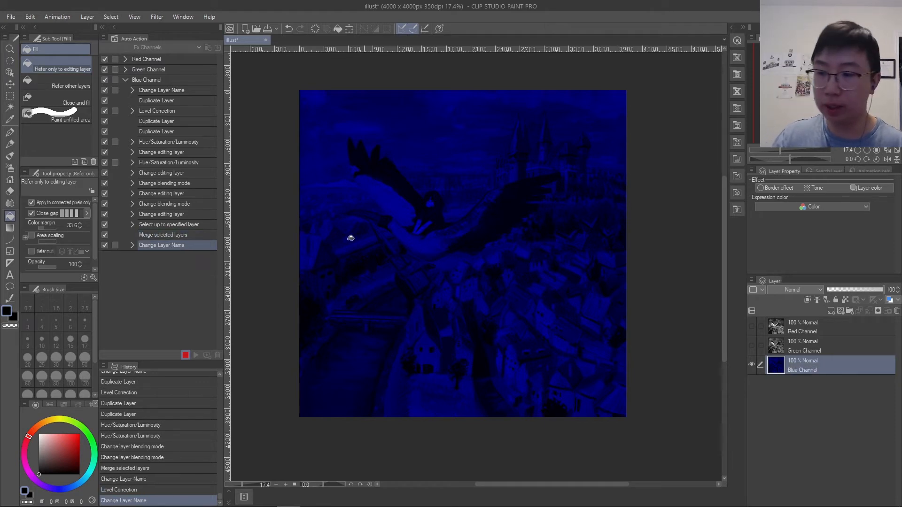
pyautogui.click(185, 356)
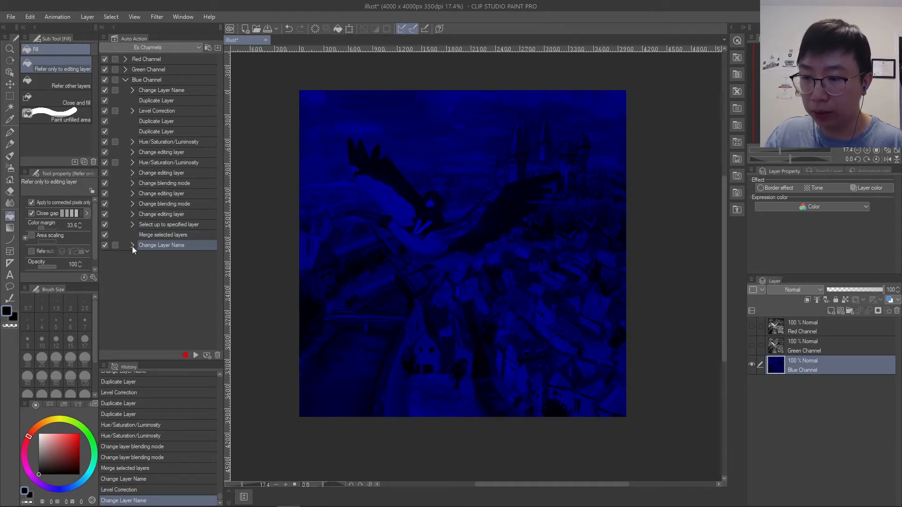
pyautogui.click(128, 79)
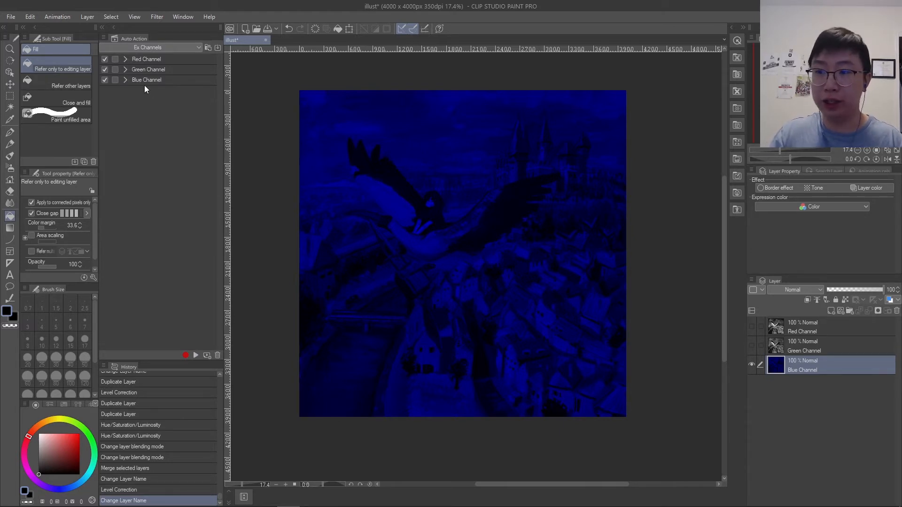
pyautogui.click(125, 80)
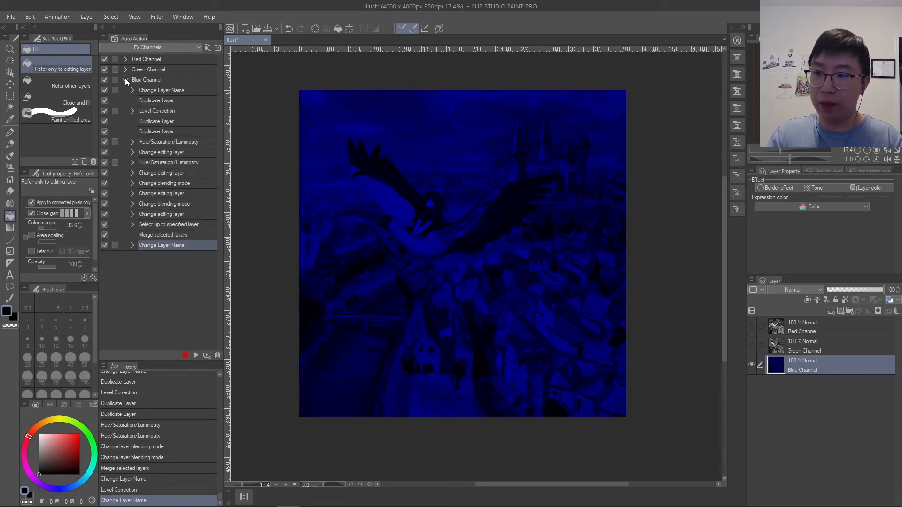
# - Revert the canvas history to the state before the last Level Correction and collapse the Blue Channel action
pyautogui.click(132, 490)
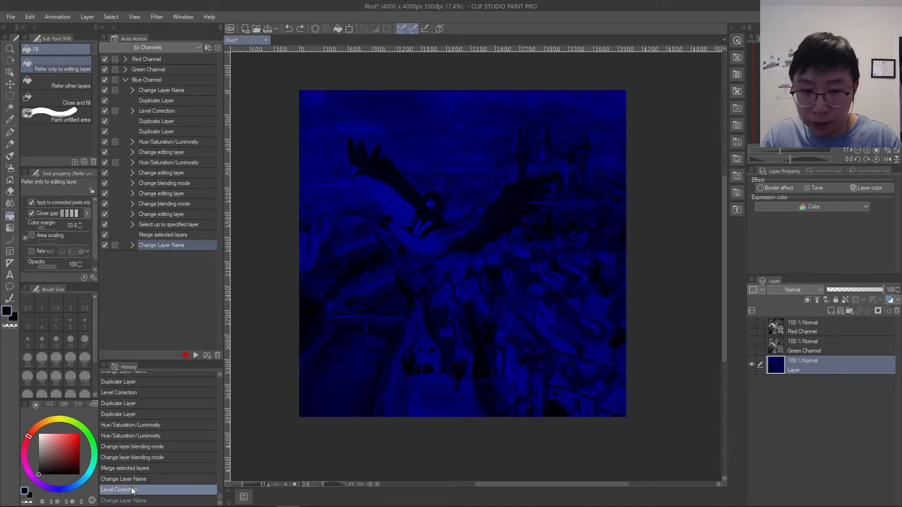
pyautogui.click(139, 479)
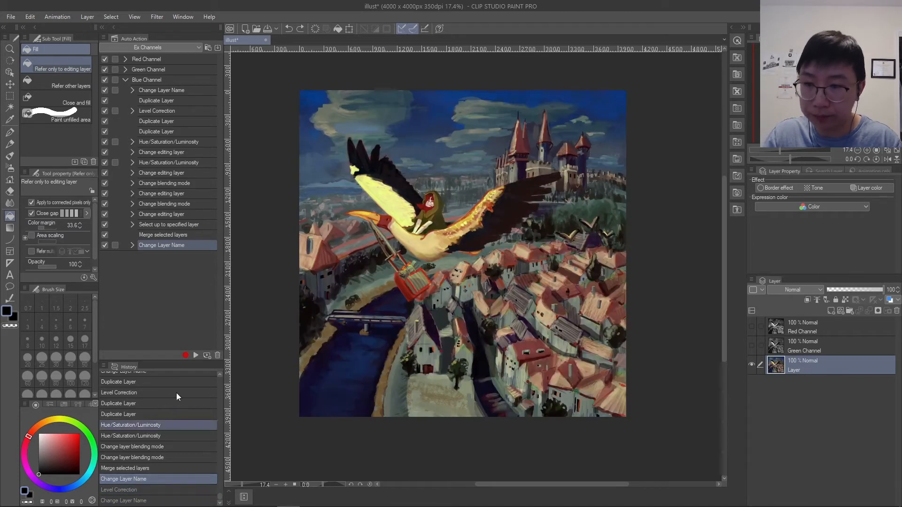
pyautogui.click(125, 80)
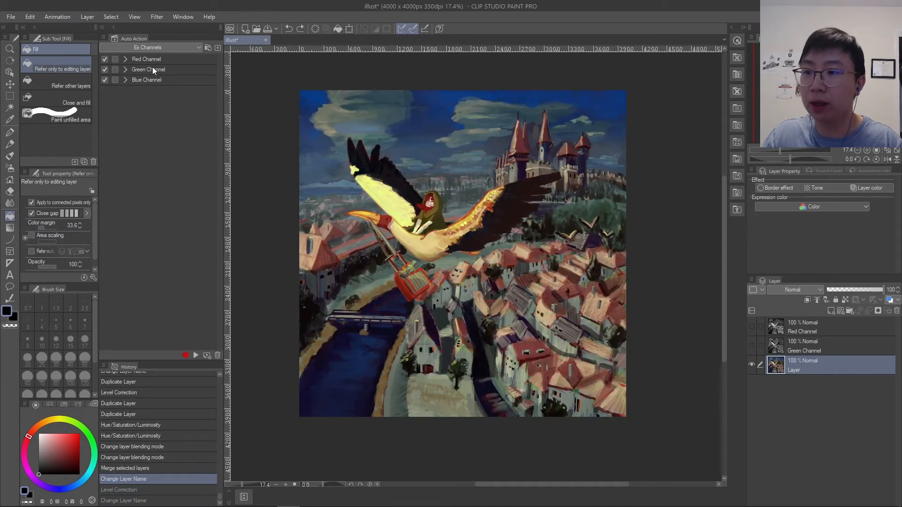
# - Play the Blue Channel auto action on the painting and show the Green Channel and Red Channel layers
pyautogui.click(152, 80)
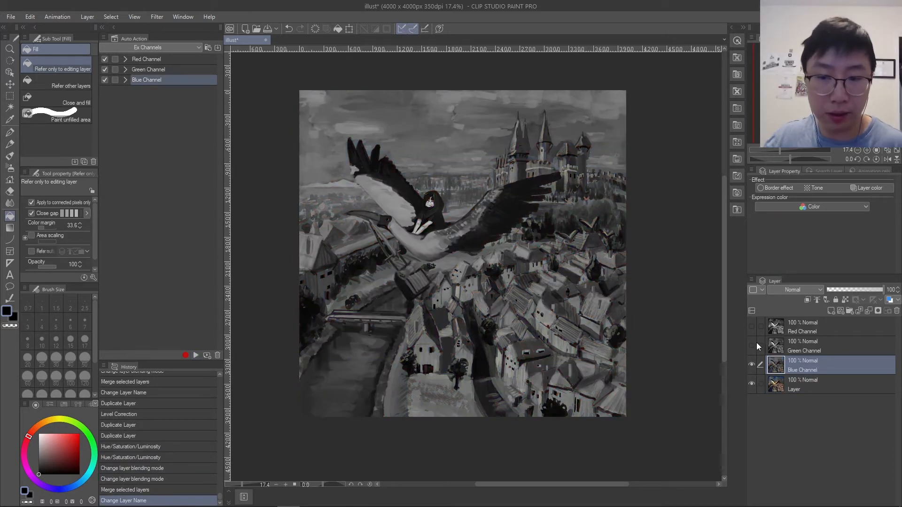
pyautogui.click(752, 346)
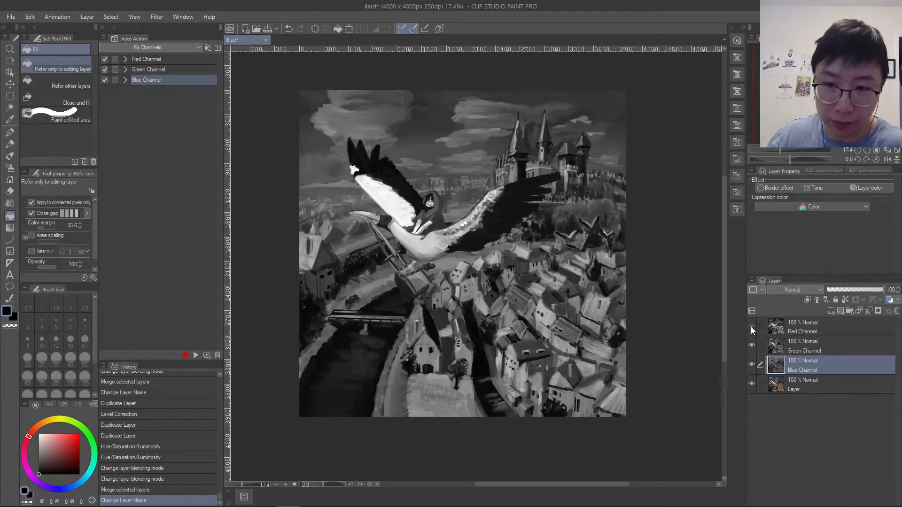
pyautogui.click(751, 328)
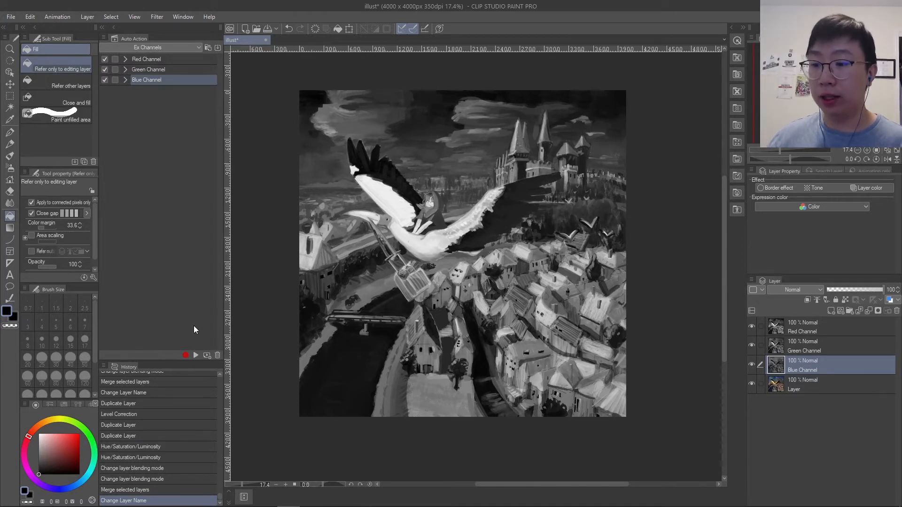
# - Add a new auto action named "RGB Channel Seperation" to the Ex Channels set
pyautogui.click(207, 355)
pyautogui.write('R')
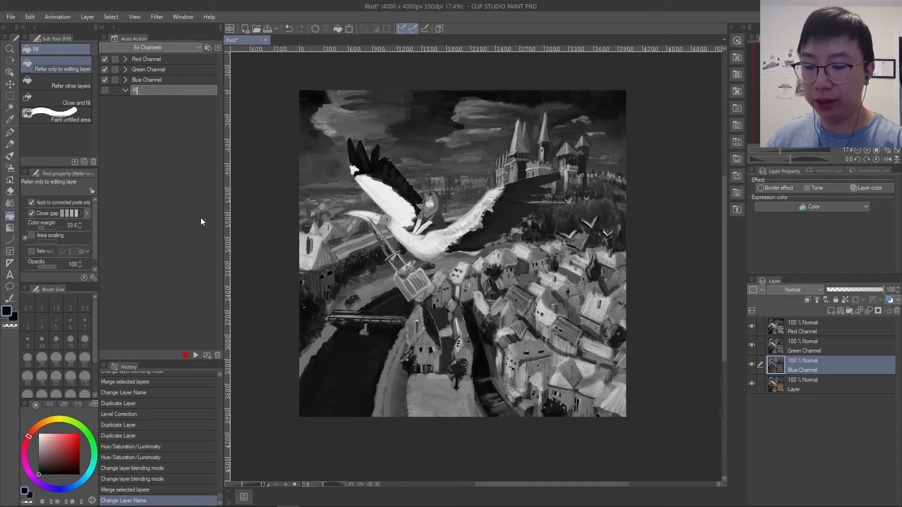
pyautogui.write('GB Channe')
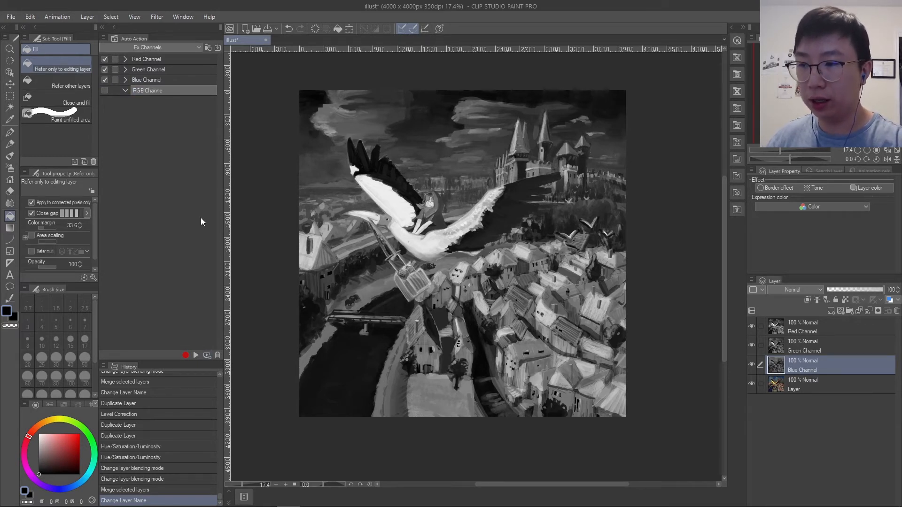
pyautogui.write('l Seperation')
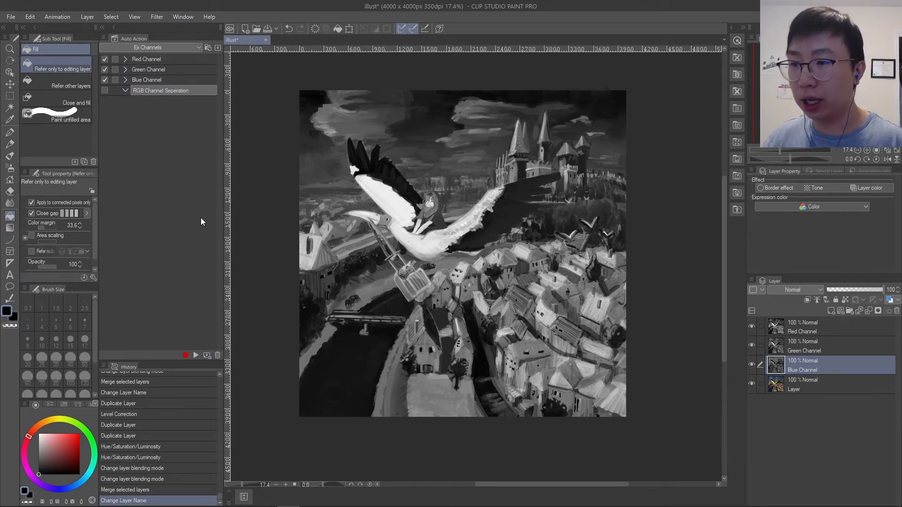
pyautogui.press('Return')
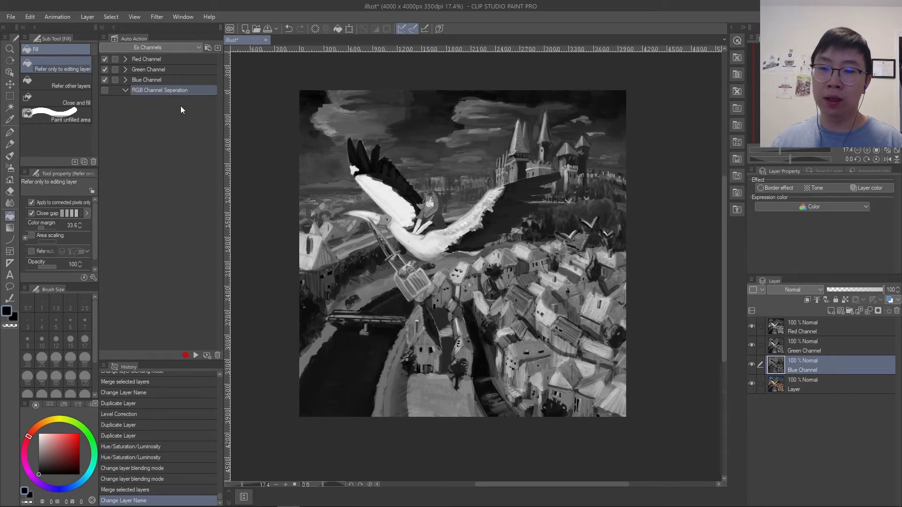
# - Duplicate the Red Channel, Green Channel and Blue Channel auto actions
pyautogui.click(147, 58)
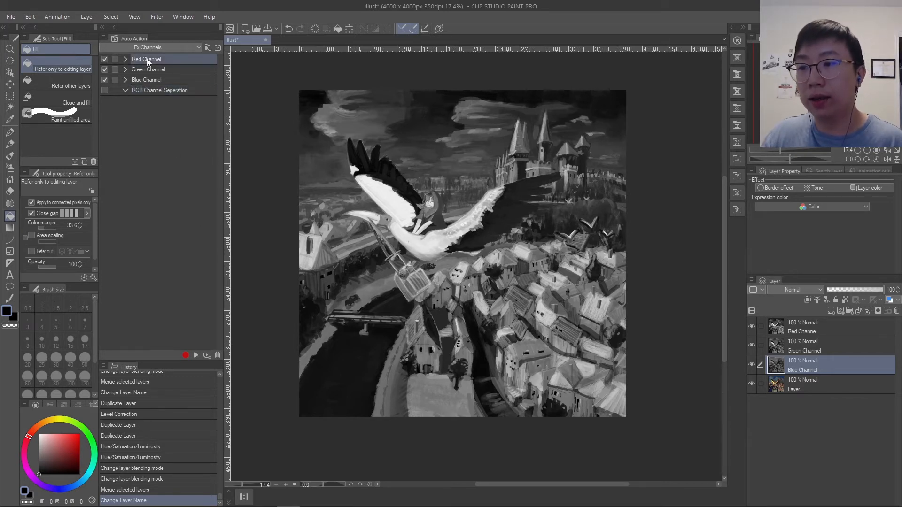
pyautogui.rightClick(146, 59)
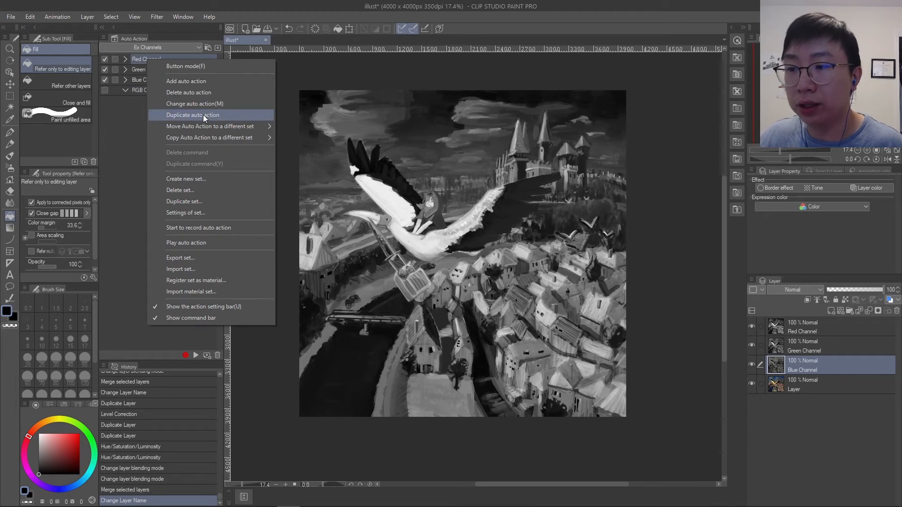
pyautogui.click(203, 115)
pyautogui.rightClick(156, 77)
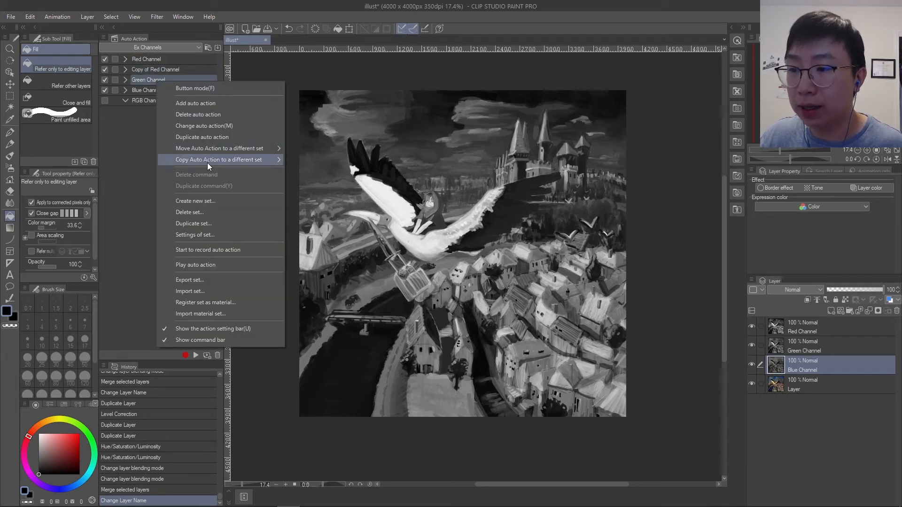
pyautogui.click(213, 137)
pyautogui.click(155, 100)
pyautogui.rightClick(151, 99)
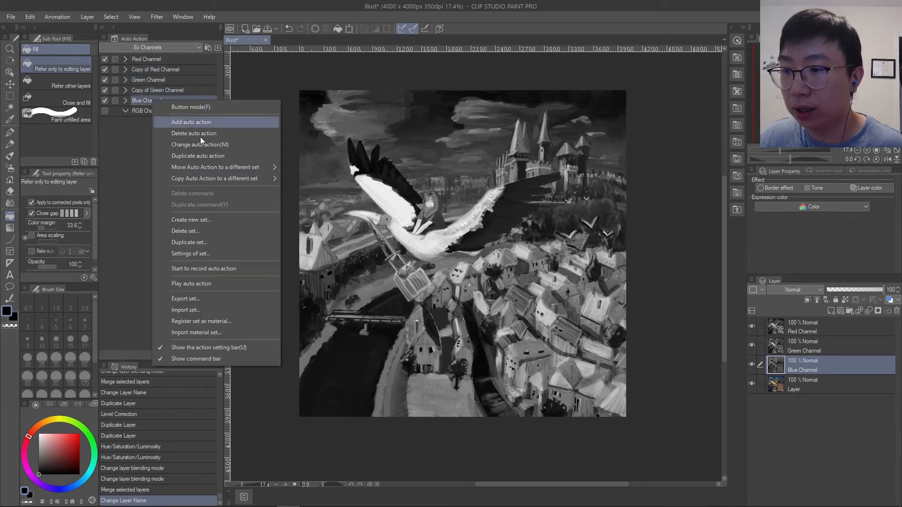
pyautogui.click(205, 157)
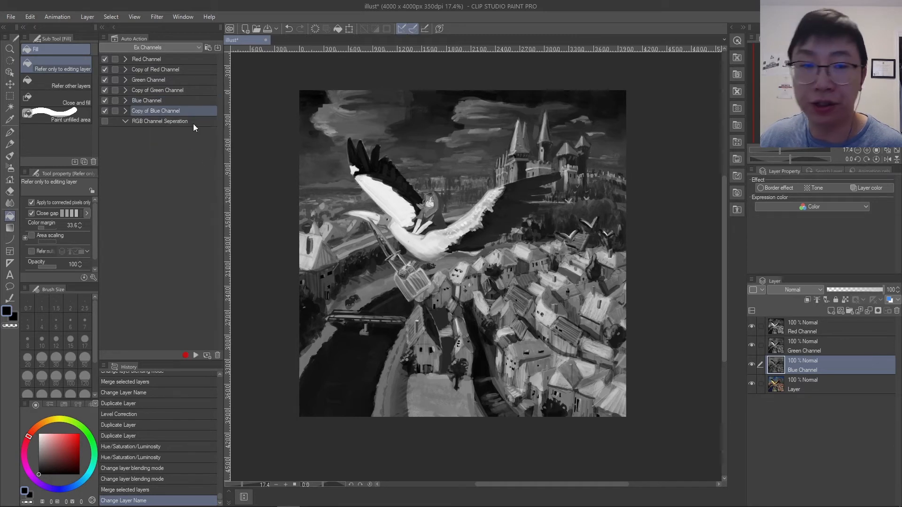
# - Move all commands of the Red Channel copy into the RGB Channel Seperation action and delete the emptied copy
pyautogui.moveTo(139, 72); pyautogui.dragTo(151, 129)
pyautogui.click(126, 121)
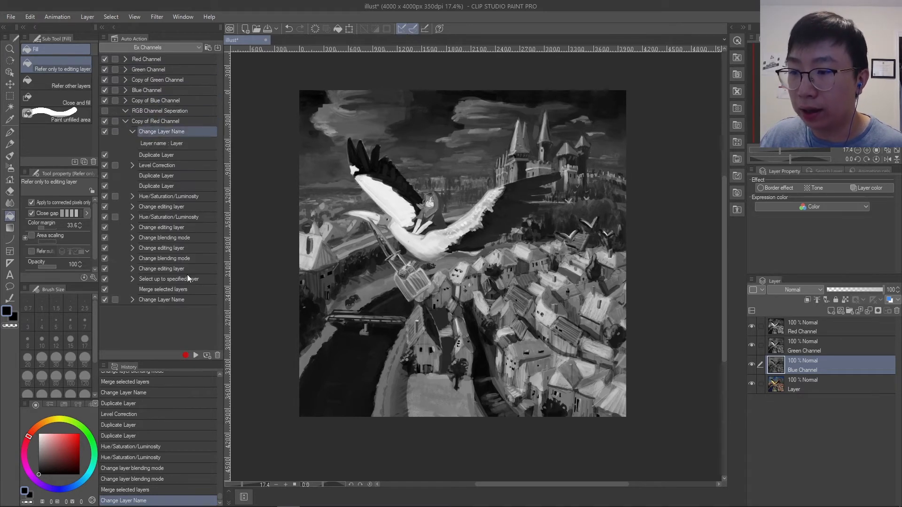
pyautogui.keyDown('shift'); pyautogui.click(166, 300); pyautogui.keyUp('shift')
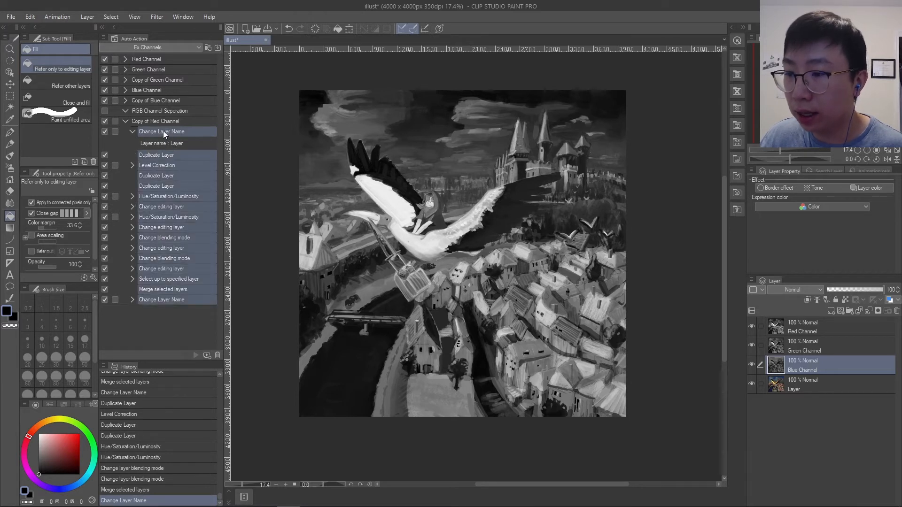
pyautogui.moveTo(167, 111); pyautogui.dragTo(162, 300)
pyautogui.click(218, 355)
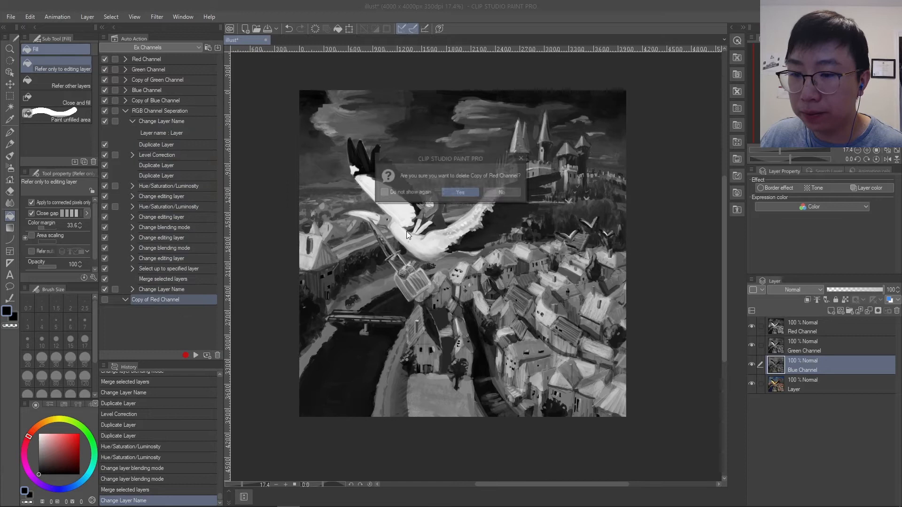
pyautogui.click(452, 192)
# - Move all commands of the Green Channel copy into the RGB Channel Seperation action and delete the emptied copy
pyautogui.click(125, 80)
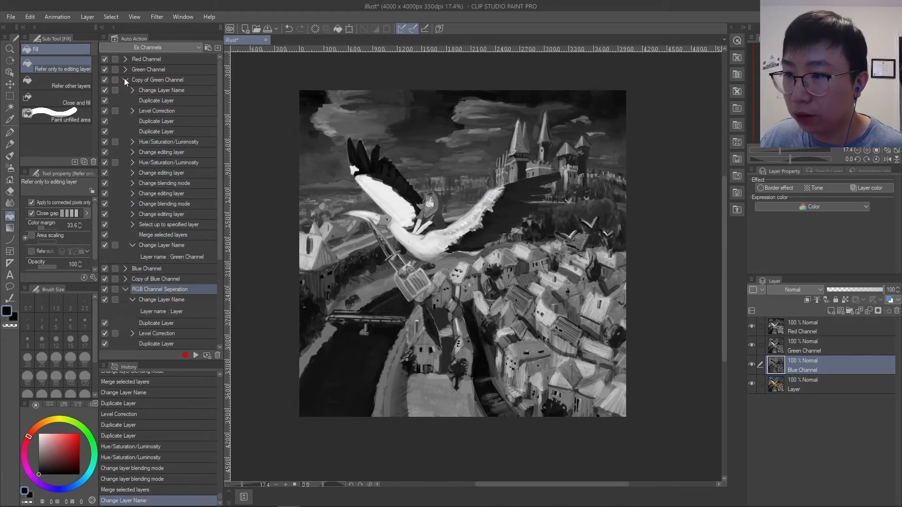
pyautogui.click(155, 90)
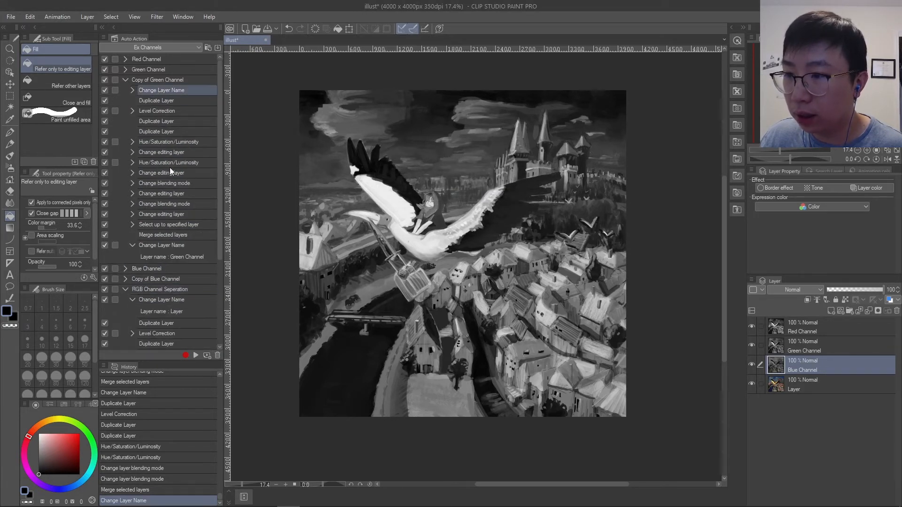
pyautogui.keyDown('shift'); pyautogui.click(157, 245); pyautogui.keyUp('shift')
pyautogui.click(125, 290)
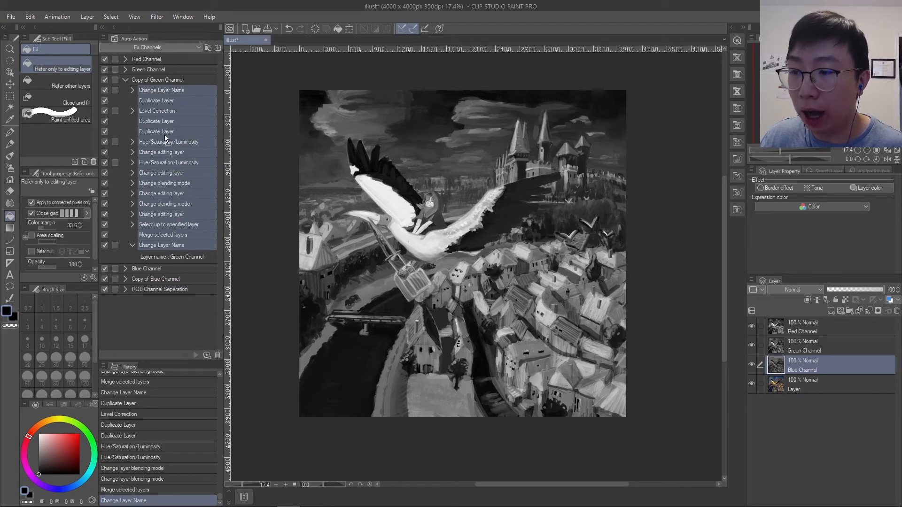
pyautogui.moveTo(164, 135); pyautogui.dragTo(156, 289)
pyautogui.click(145, 81)
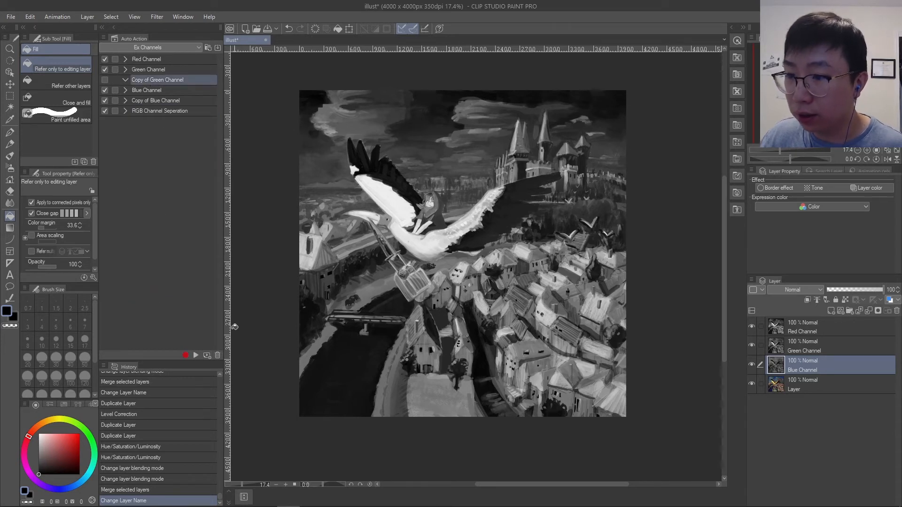
pyautogui.click(217, 356)
pyautogui.click(464, 195)
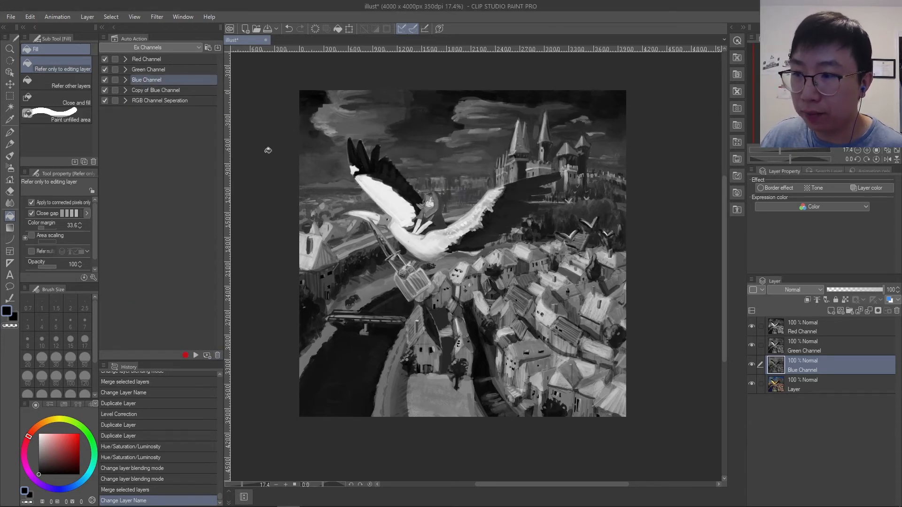
# - Move all commands of the Blue Channel copy into the RGB Channel Seperation action and delete the emptied copy
pyautogui.click(126, 89)
pyautogui.click(147, 102)
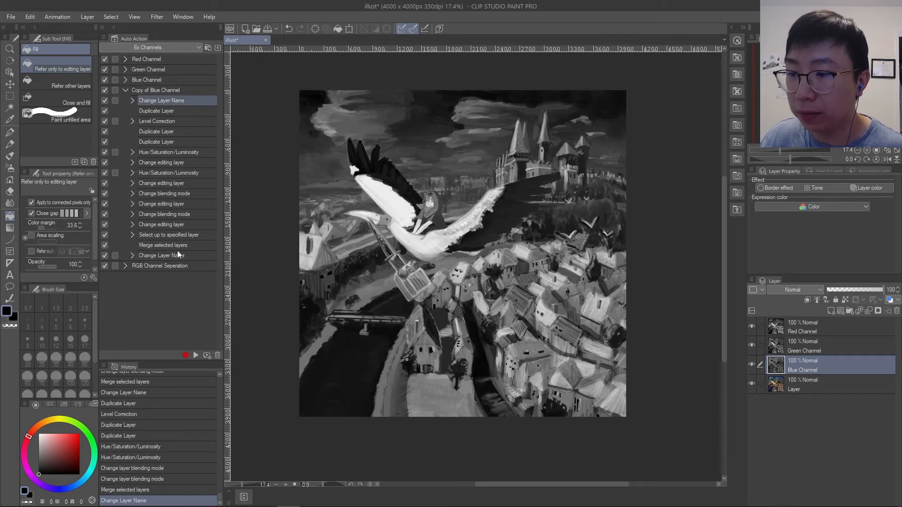
pyautogui.keyDown('shift'); pyautogui.click(163, 253); pyautogui.keyUp('shift')
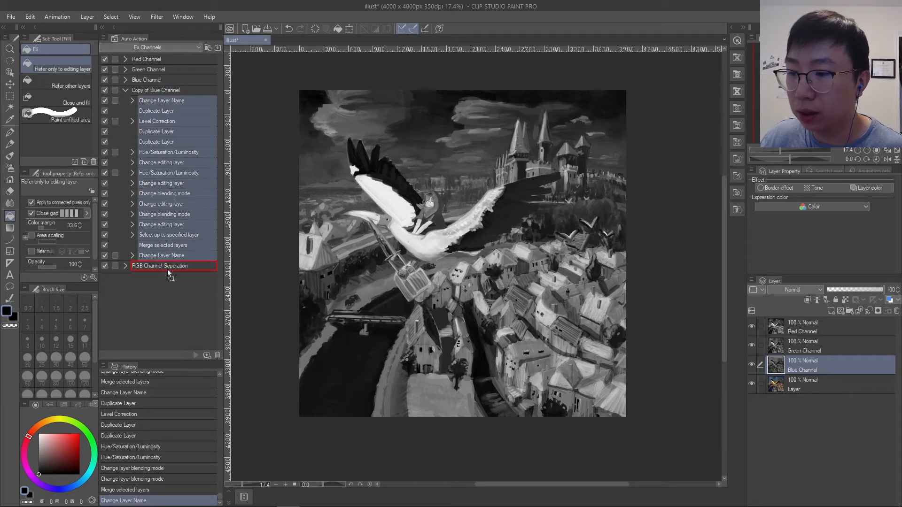
pyautogui.moveTo(167, 269); pyautogui.dragTo(167, 270)
pyautogui.click(146, 91)
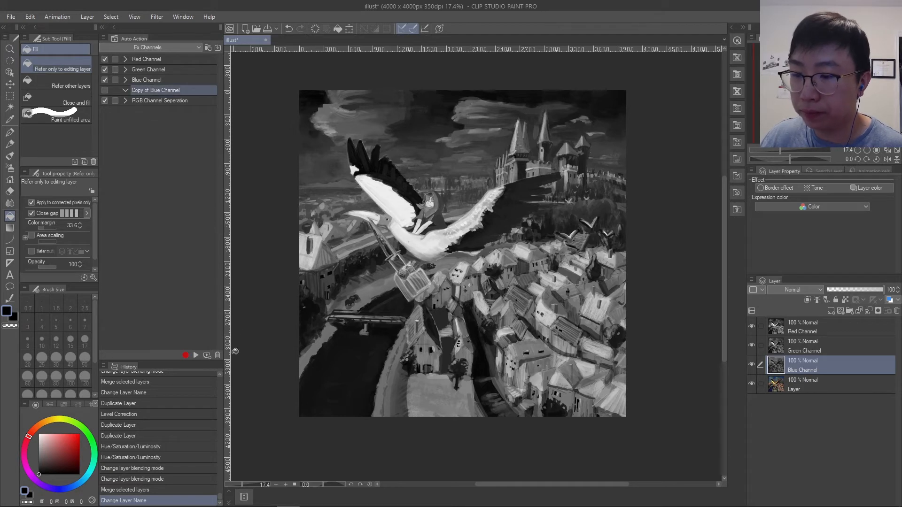
pyautogui.click(218, 357)
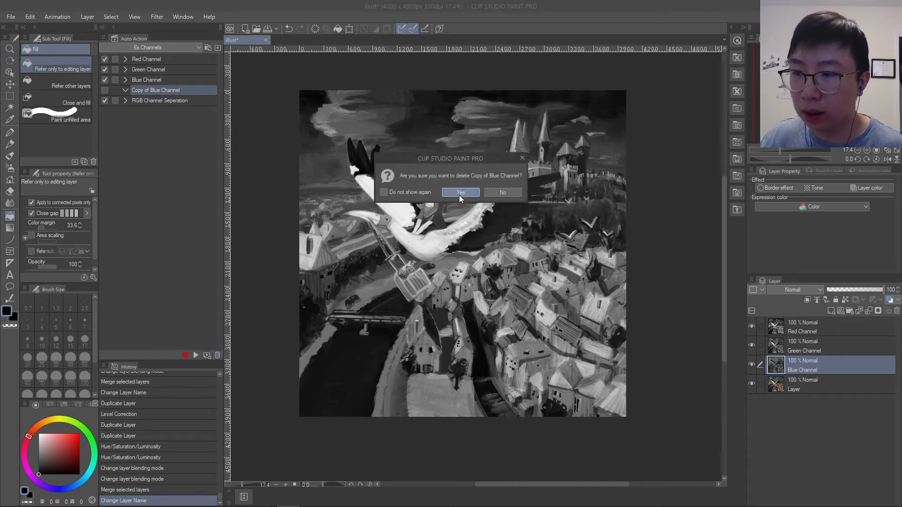
pyautogui.click(459, 196)
# - Review the combined command list of the RGB Channel Seperation action
pyautogui.click(126, 91)
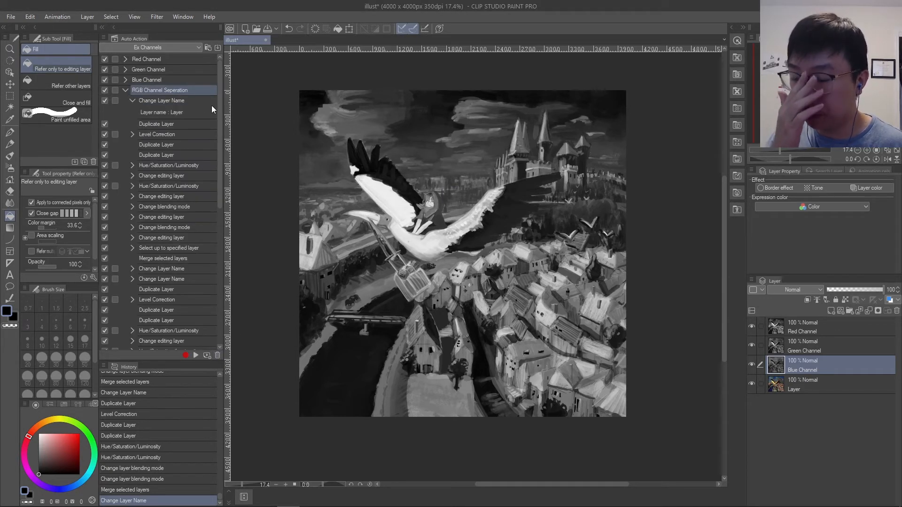
pyautogui.moveTo(220, 107); pyautogui.dragTo(216, 252)
pyautogui.scroll(3, 165, 231)
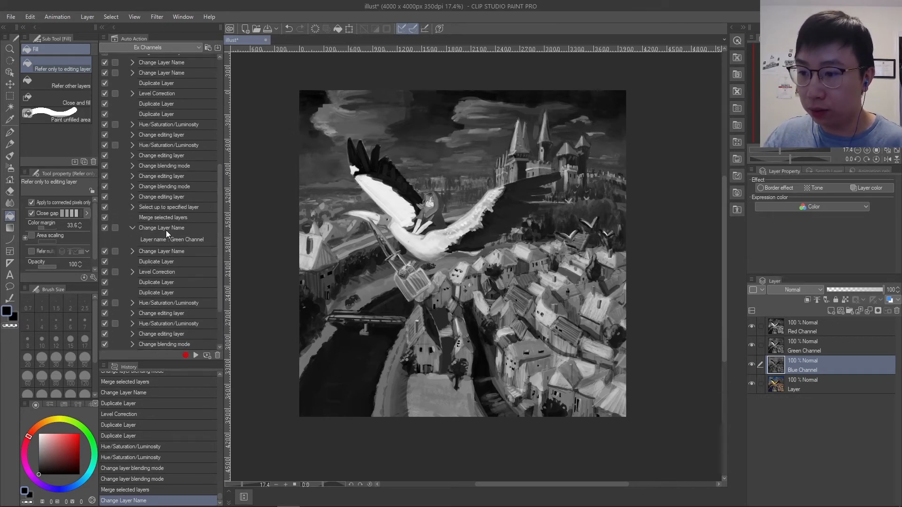
pyautogui.moveTo(216, 184); pyautogui.dragTo(194, 78)
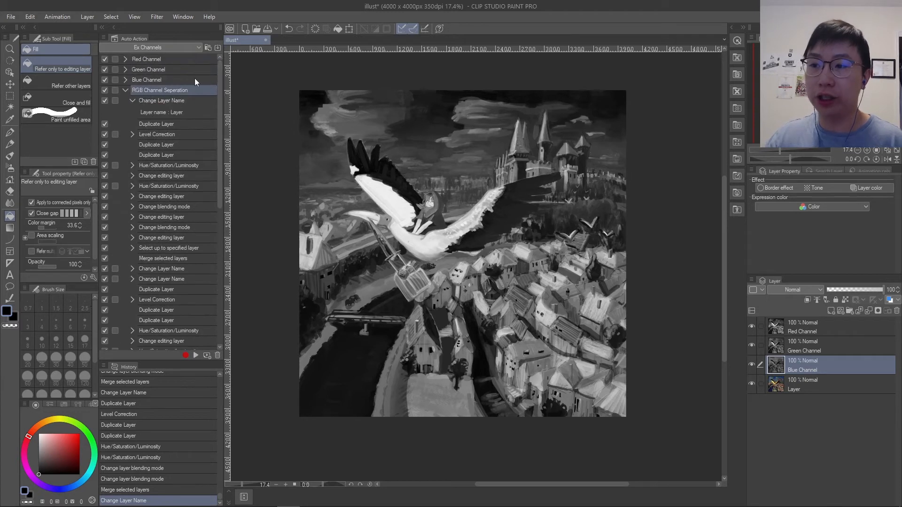
pyautogui.click(126, 91)
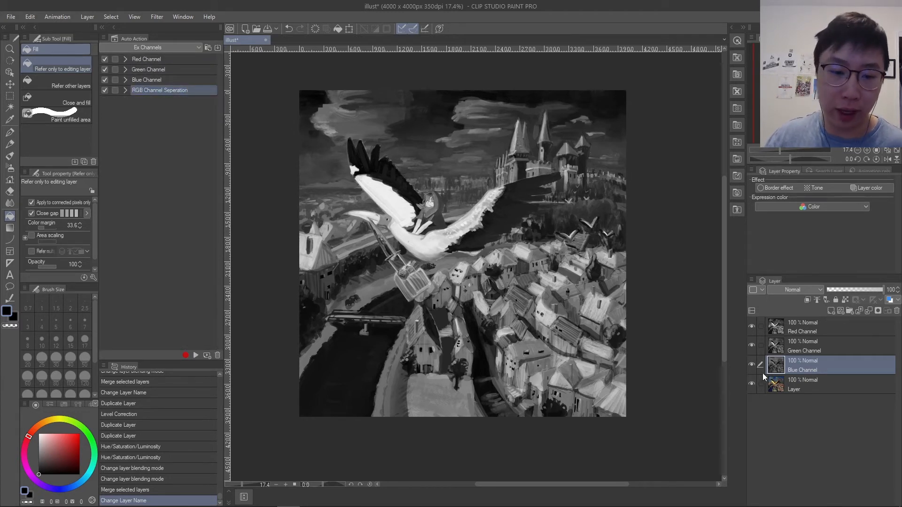
# - Hide the Red, Green and Blue Channel layers, select the painting layer and play the RGB Channel Seperation action on it
pyautogui.click(752, 365)
pyautogui.click(751, 345)
pyautogui.click(751, 327)
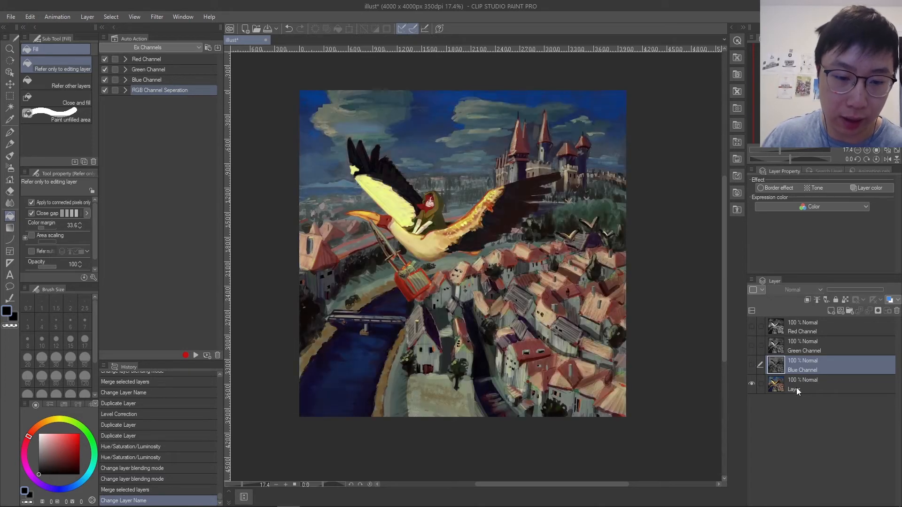
pyautogui.click(799, 385)
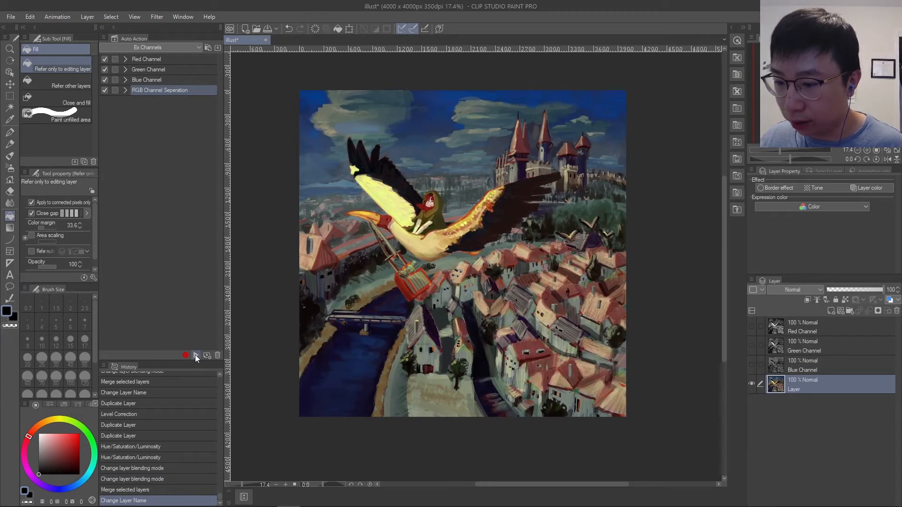
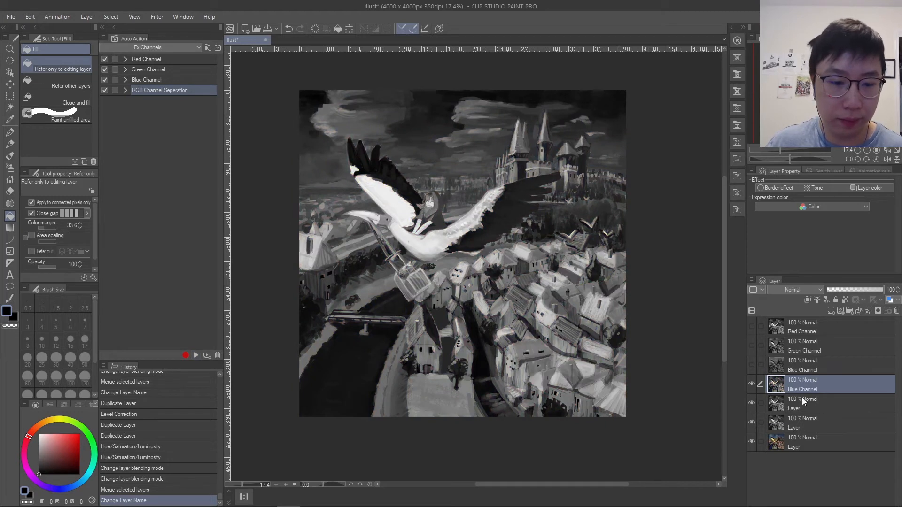
# - Check the names of the newly generated grayscale layers by selecting each one in turn
pyautogui.click(810, 408)
pyautogui.click(805, 429)
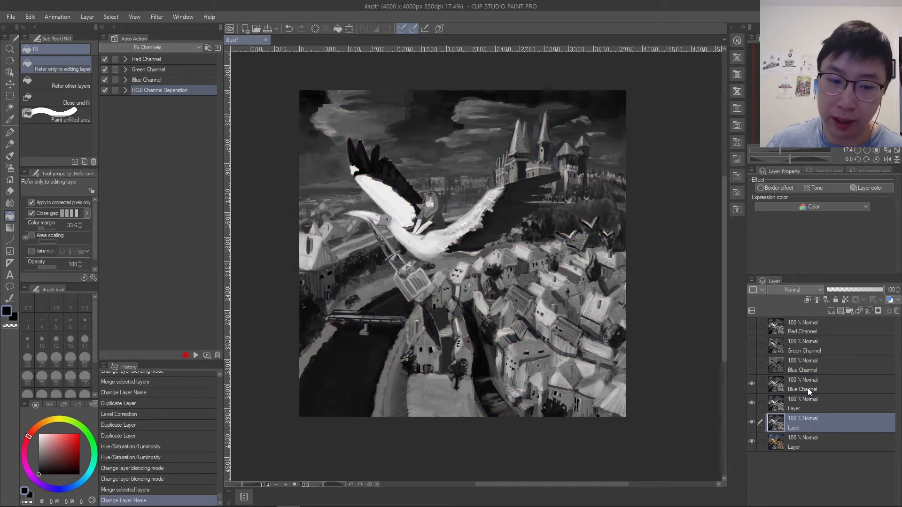
pyautogui.click(808, 388)
pyautogui.click(804, 405)
pyautogui.click(808, 421)
pyautogui.click(803, 405)
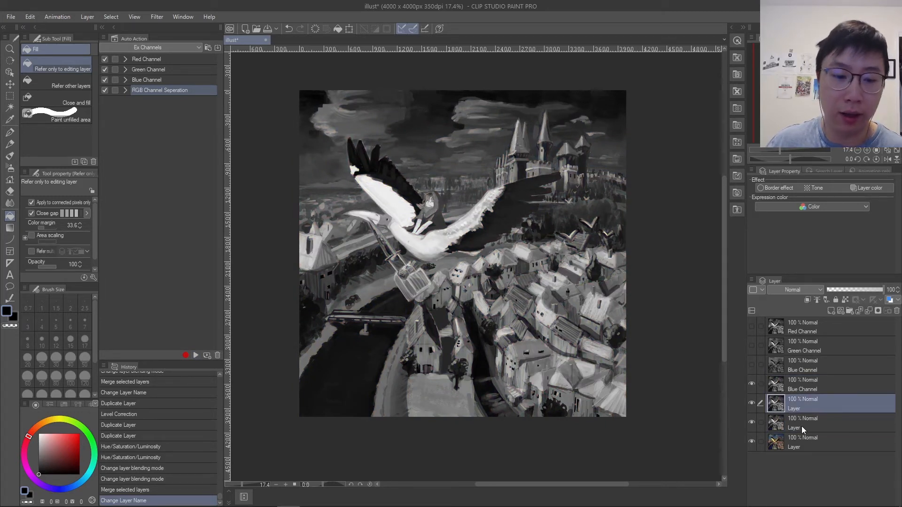
pyautogui.click(802, 427)
pyautogui.click(802, 401)
pyautogui.click(801, 386)
# - Compare the generated grayscale layers by switching their visibility off and on again
pyautogui.click(752, 385)
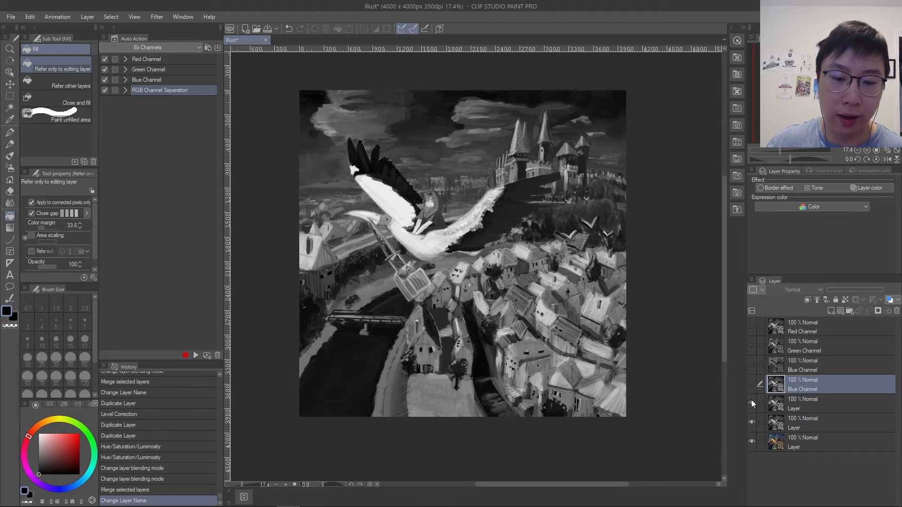
pyautogui.click(752, 402)
pyautogui.click(751, 422)
pyautogui.moveTo(750, 423); pyautogui.dragTo(750, 384)
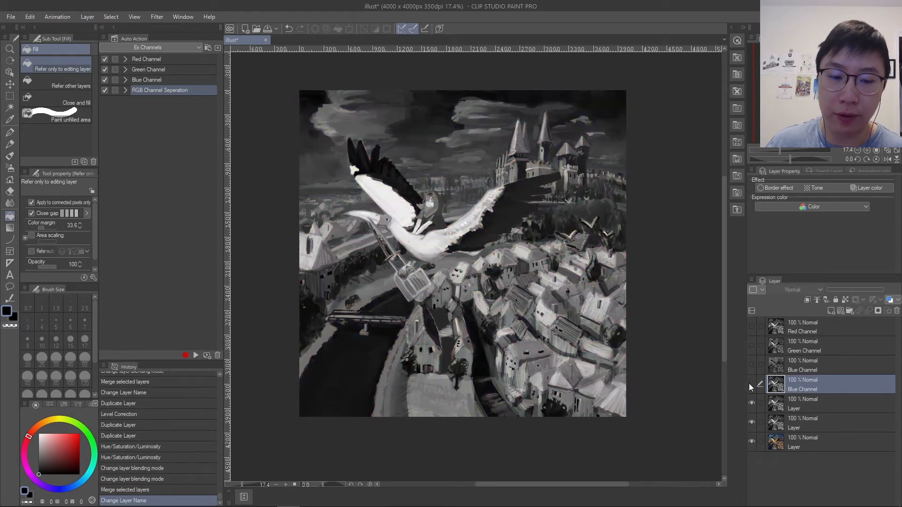
pyautogui.click(805, 405)
pyautogui.click(798, 423)
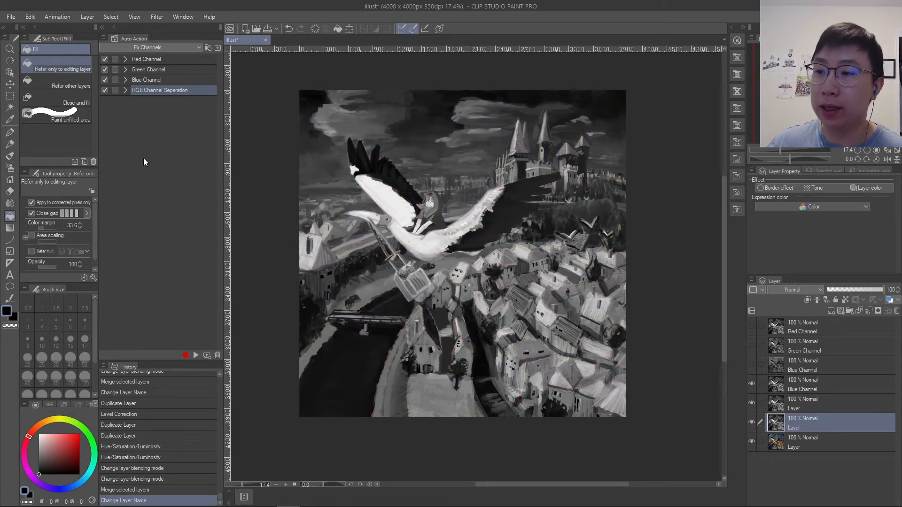
# - Examine the two consecutive Change Layer Name commands where the red section meets the green section in the RGB Channel Seperation action
pyautogui.click(126, 90)
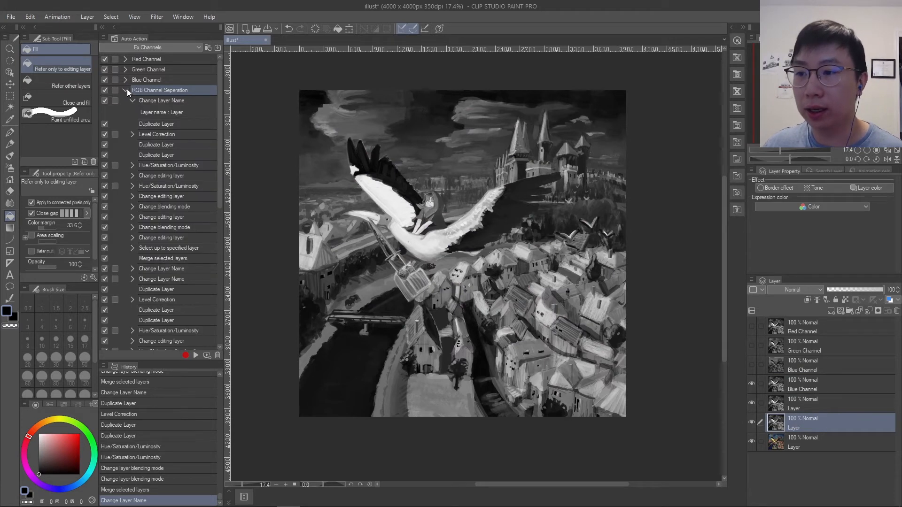
pyautogui.moveTo(217, 92); pyautogui.dragTo(219, 122)
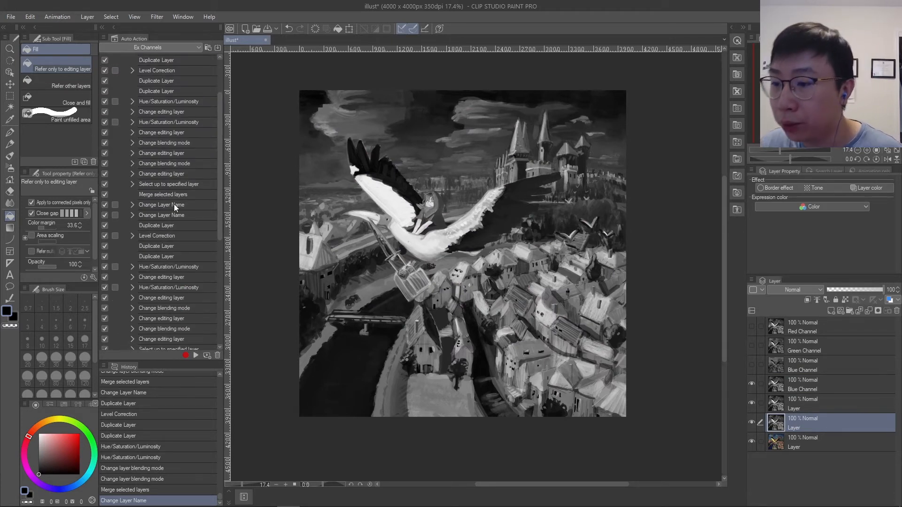
pyautogui.scroll(2, 219, 96)
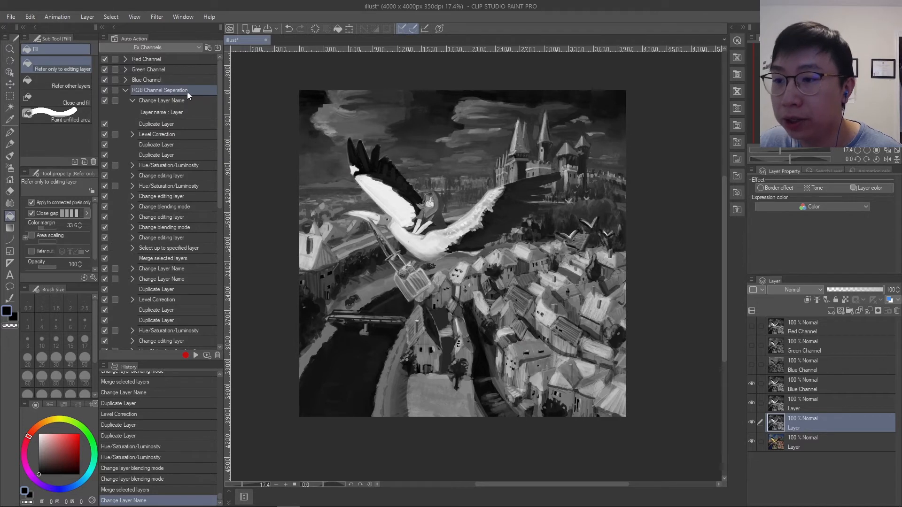
pyautogui.moveTo(219, 69); pyautogui.dragTo(219, 102)
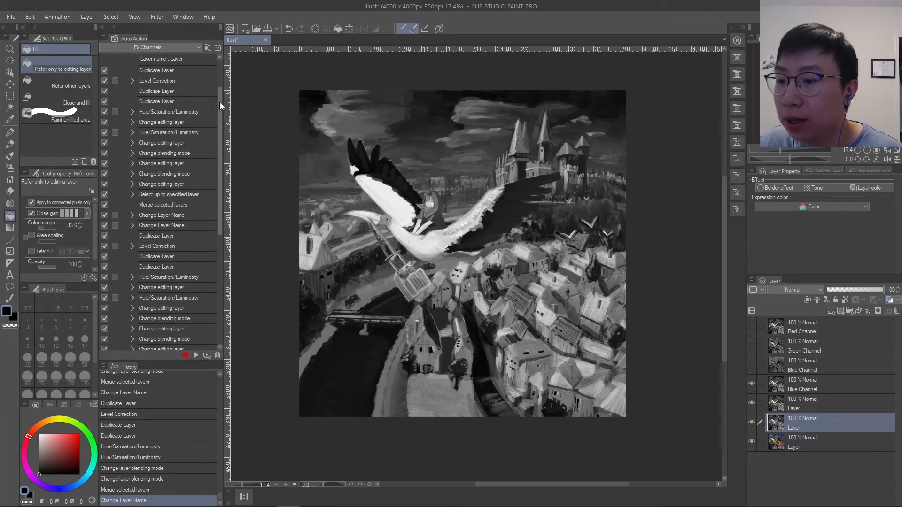
pyautogui.click(186, 215)
pyautogui.keyDown('shift'); pyautogui.click(184, 226); pyautogui.keyUp('shift')
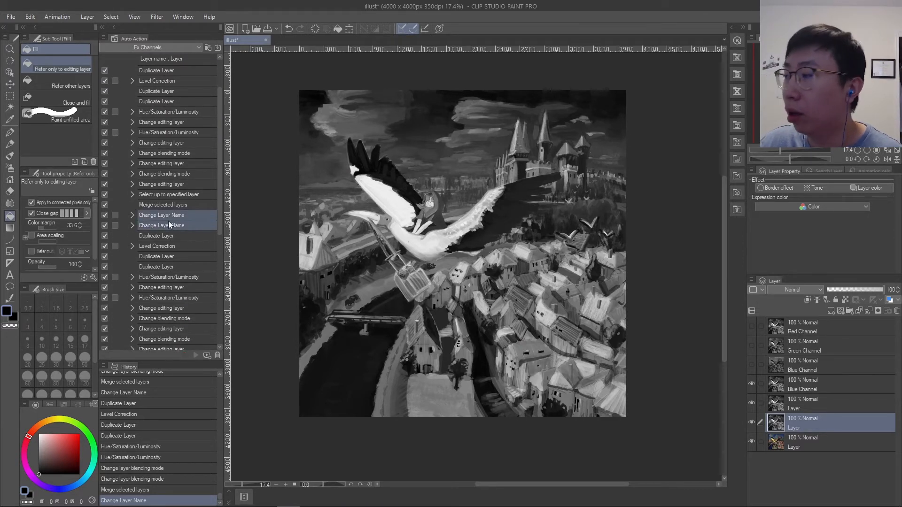
pyautogui.click(132, 216)
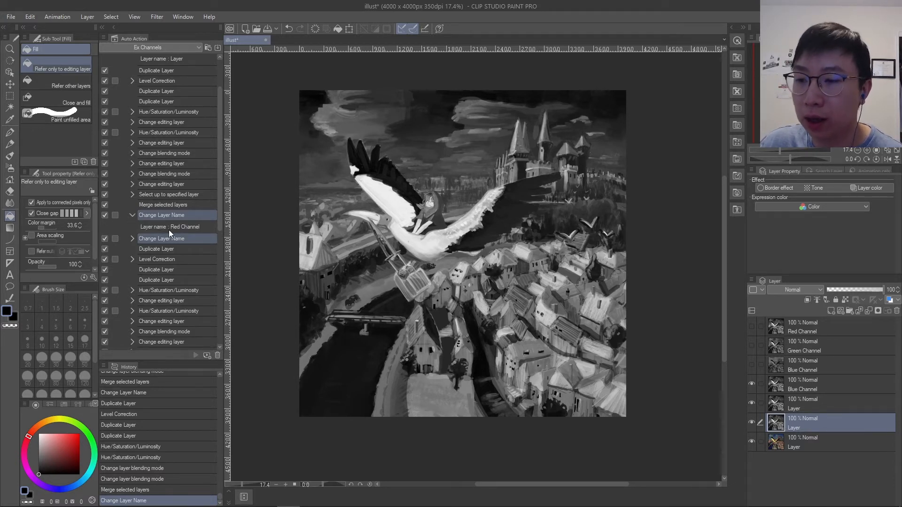
pyautogui.click(133, 216)
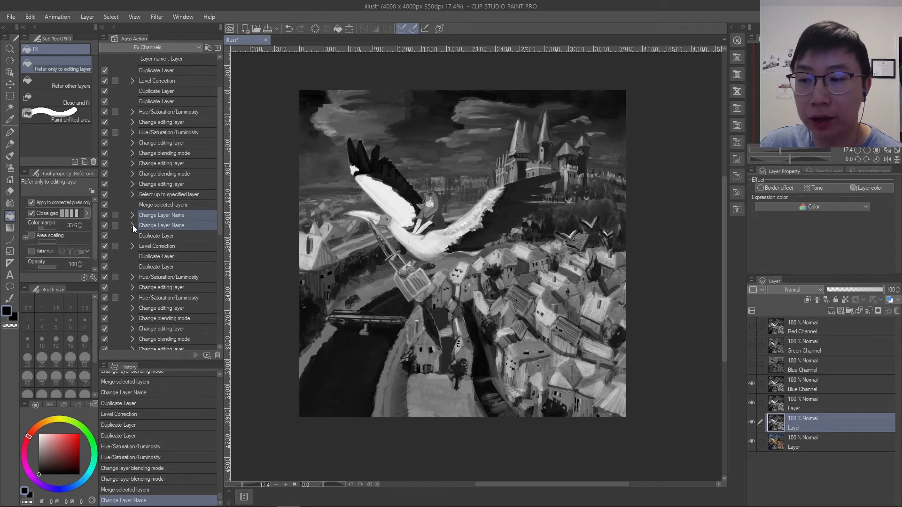
pyautogui.click(133, 225)
pyautogui.click(133, 225)
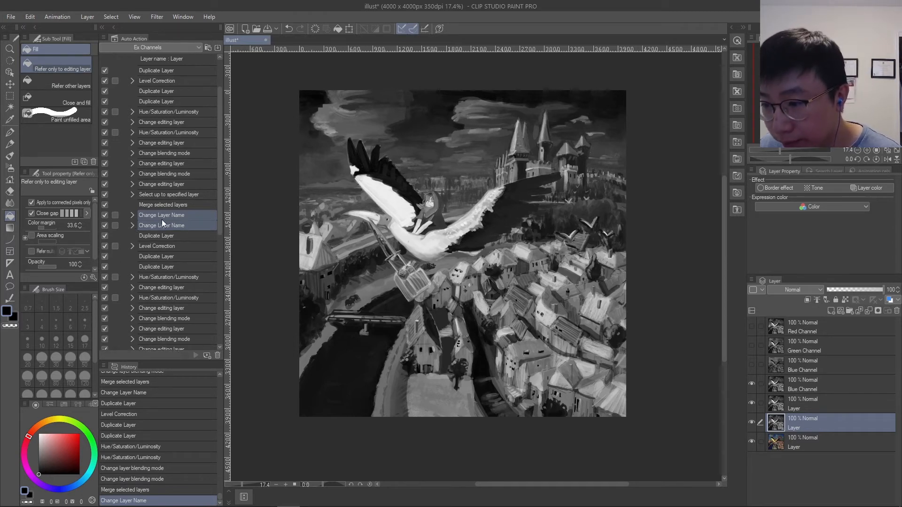
pyautogui.click(179, 215)
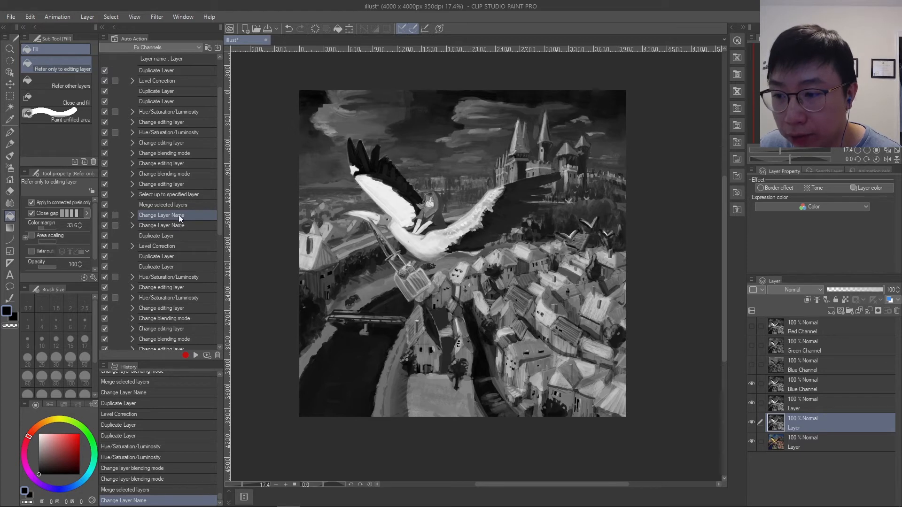
pyautogui.keyDown('shift'); pyautogui.click(179, 224); pyautogui.keyUp('shift')
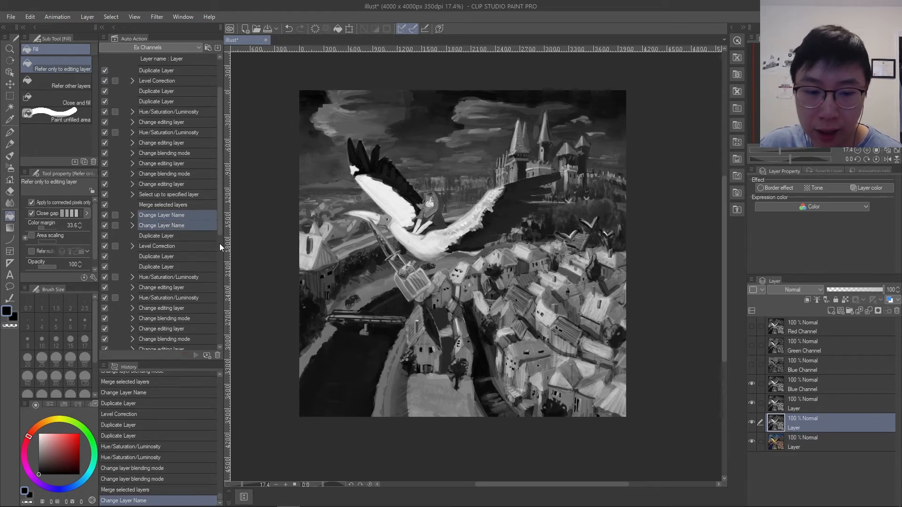
# - Record a Change editing layer command targeting the original painting layer, directly after the command that renames the layer to Red Channel
pyautogui.click(161, 215)
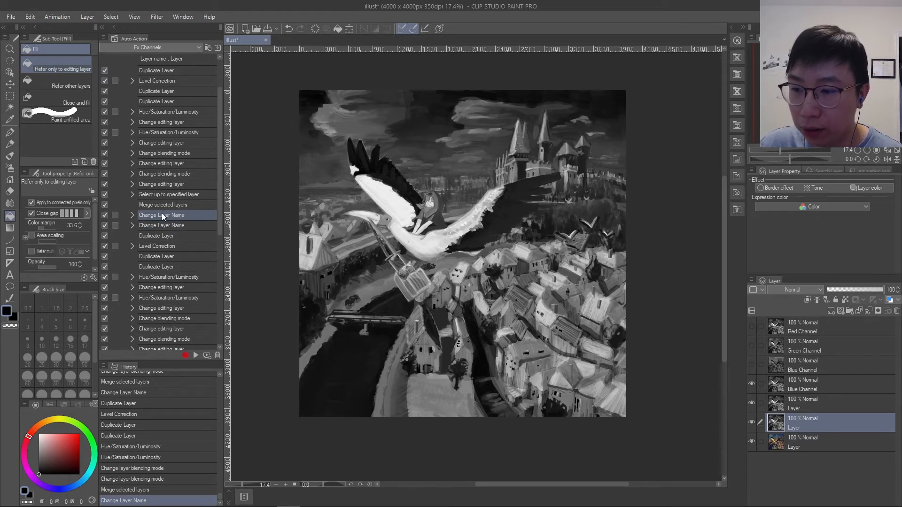
pyautogui.click(186, 355)
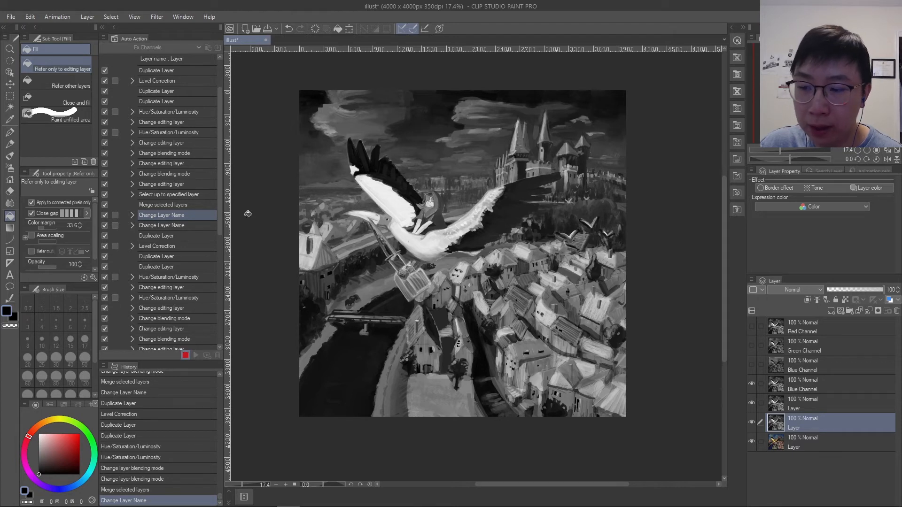
pyautogui.click(803, 444)
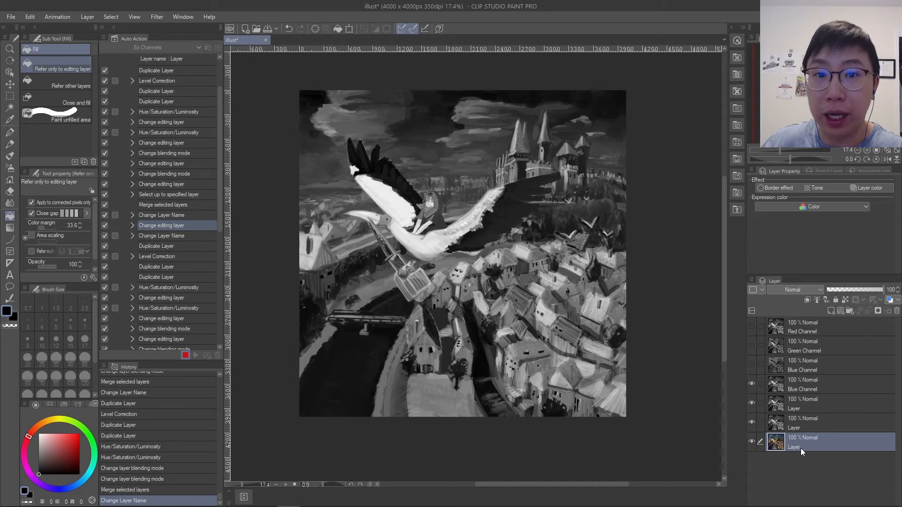
pyautogui.click(186, 355)
pyautogui.click(132, 216)
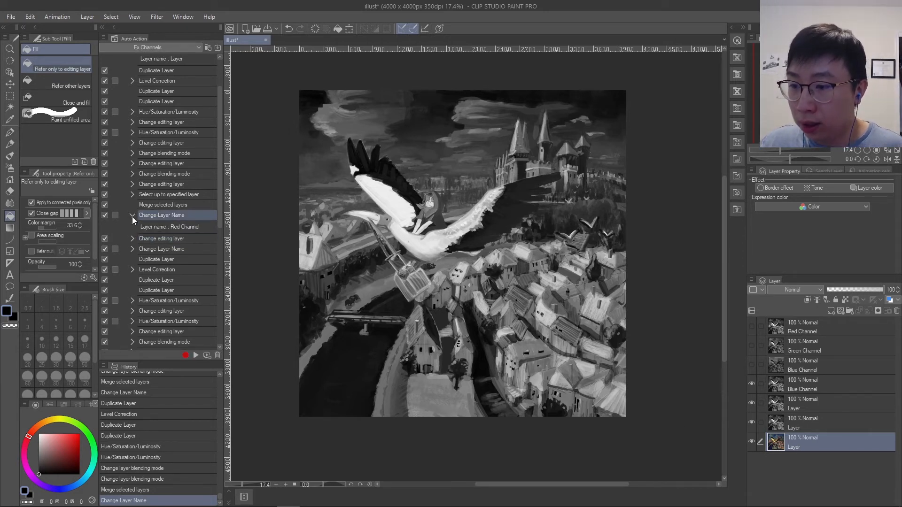
# - Check the new Change editing layer command after the Red Channel rename and collapse the rename command's details
pyautogui.click(176, 237)
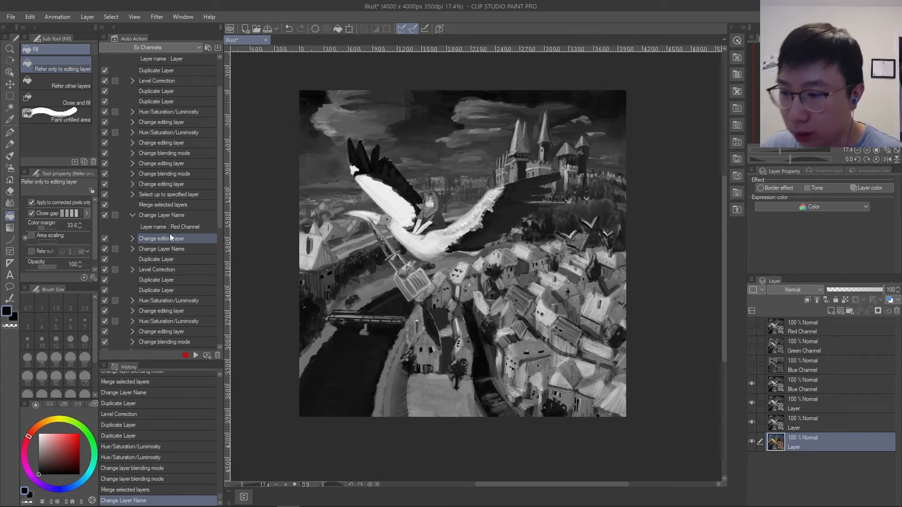
pyautogui.click(141, 217)
pyautogui.click(133, 216)
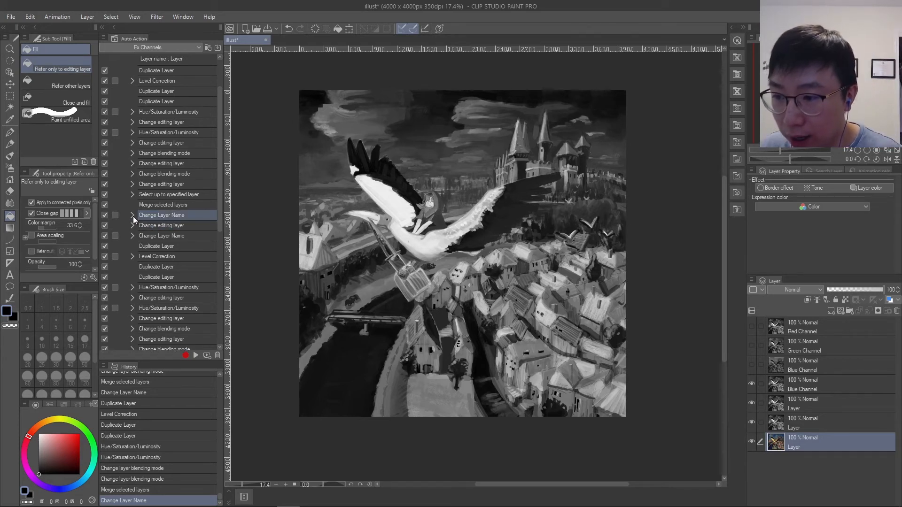
# - Examine the two consecutive Change Layer Name commands where the green section meets the blue section in the RGB Channel Seperation action
pyautogui.moveTo(217, 203); pyautogui.dragTo(223, 329)
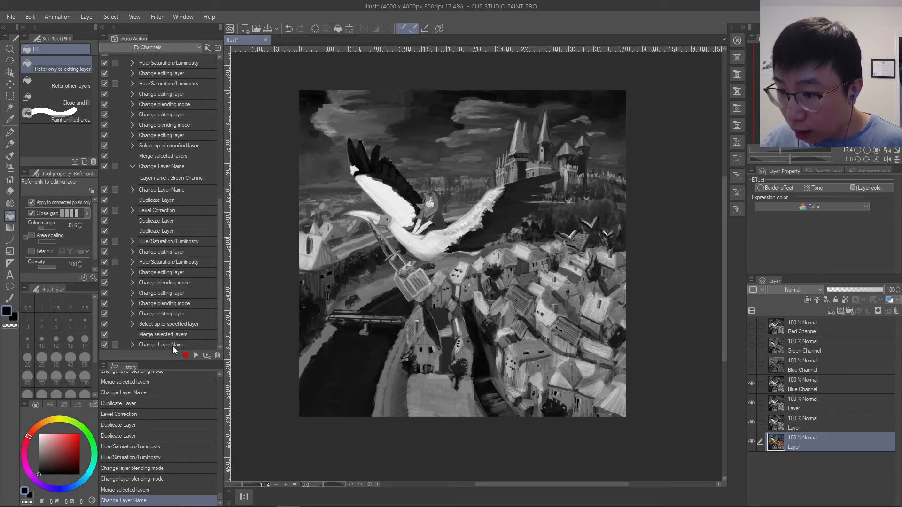
pyautogui.scroll(4, 173, 107)
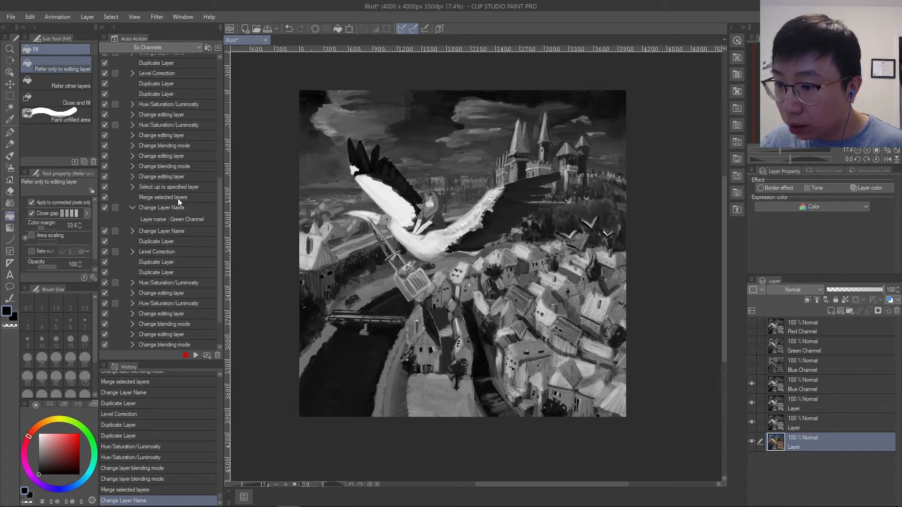
pyautogui.scroll(-4, 174, 176)
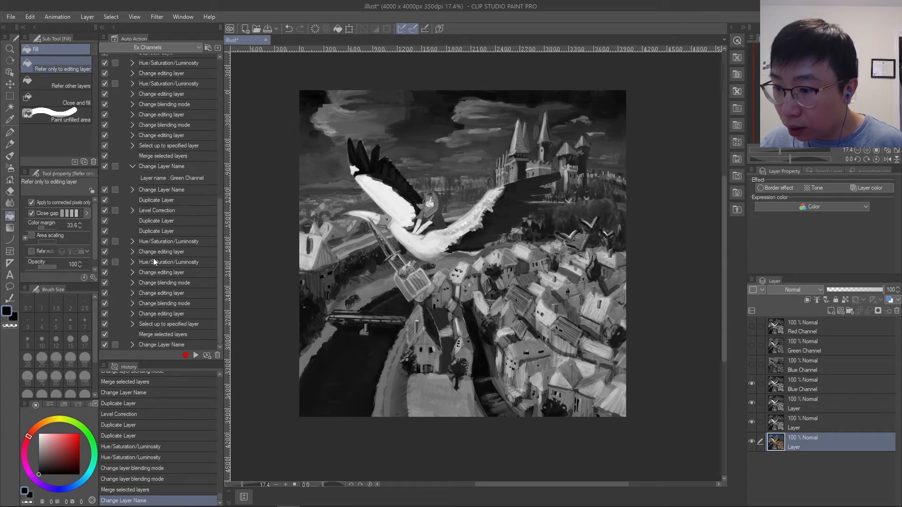
pyautogui.click(132, 167)
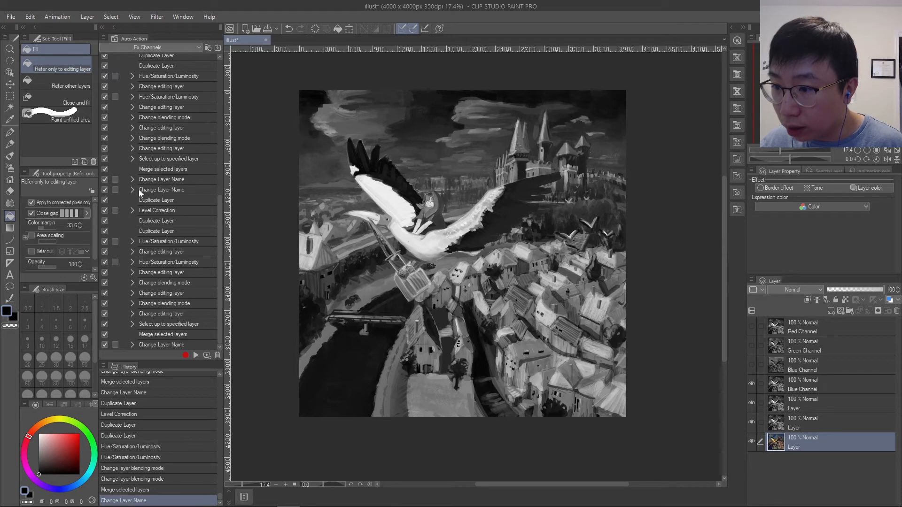
pyautogui.click(161, 182)
pyautogui.keyDown('shift'); pyautogui.click(162, 191); pyautogui.keyUp('shift')
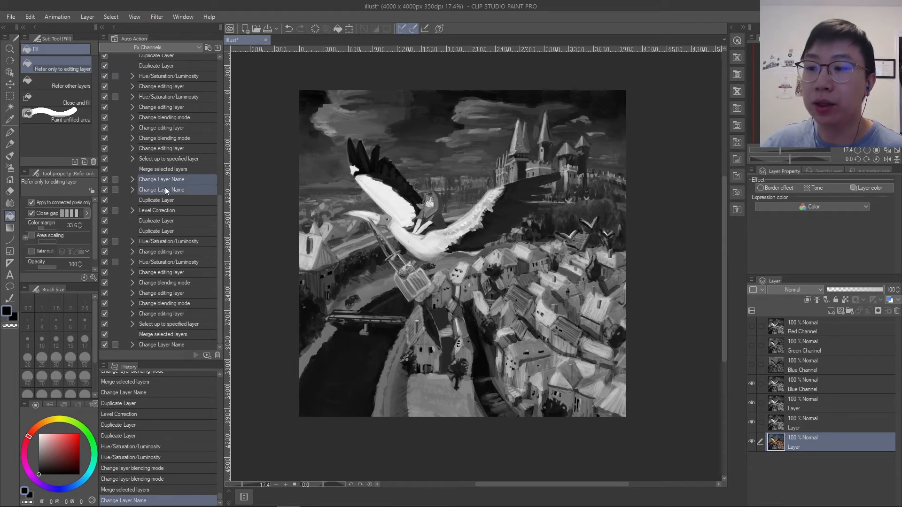
pyautogui.click(133, 179)
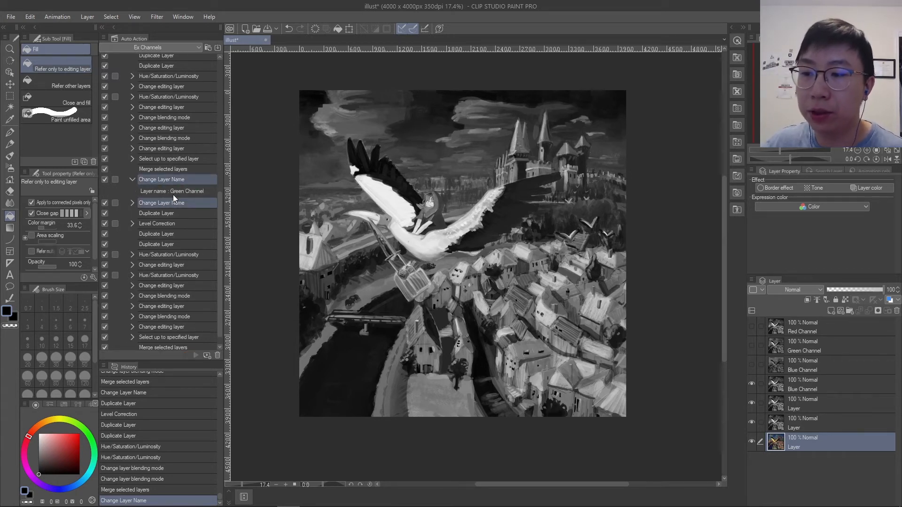
pyautogui.click(131, 204)
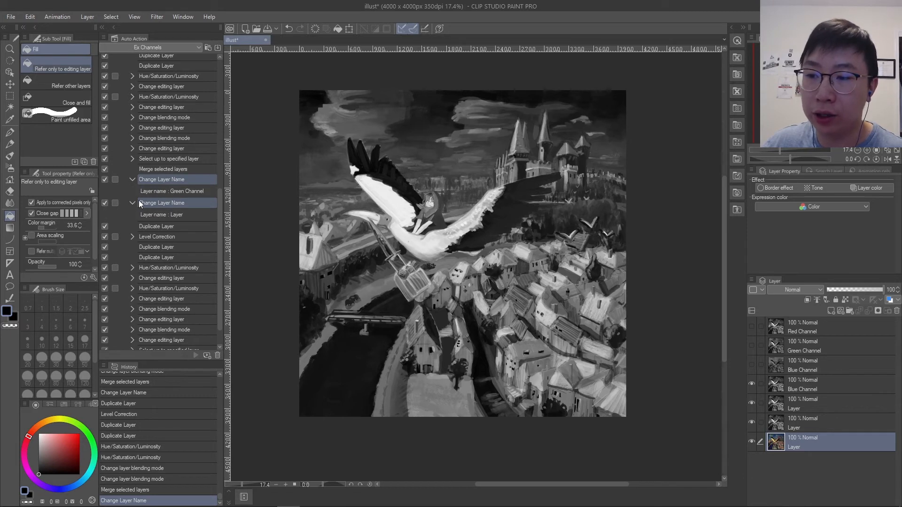
pyautogui.click(132, 203)
pyautogui.click(133, 179)
# - Record a Change editing layer command targeting the original painting layer, directly after the command that renames the layer to Green Channel
pyautogui.click(165, 177)
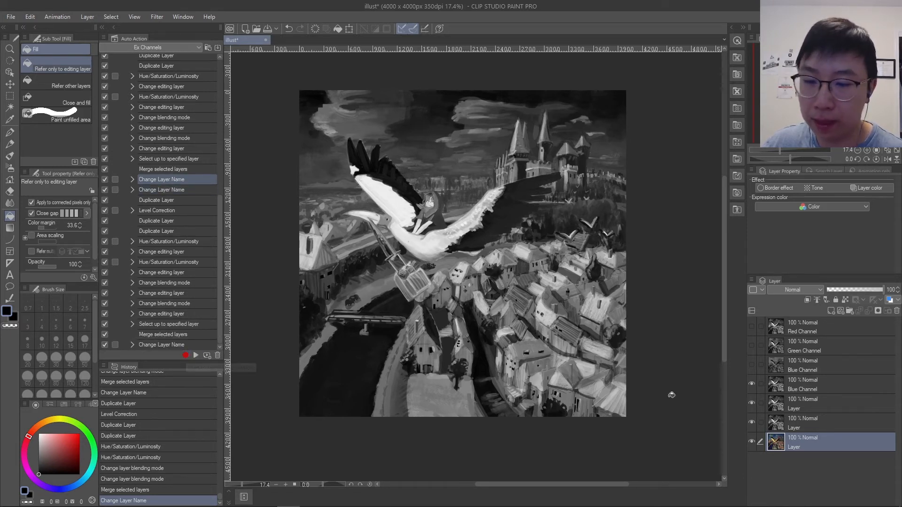
pyautogui.click(801, 425)
pyautogui.click(186, 355)
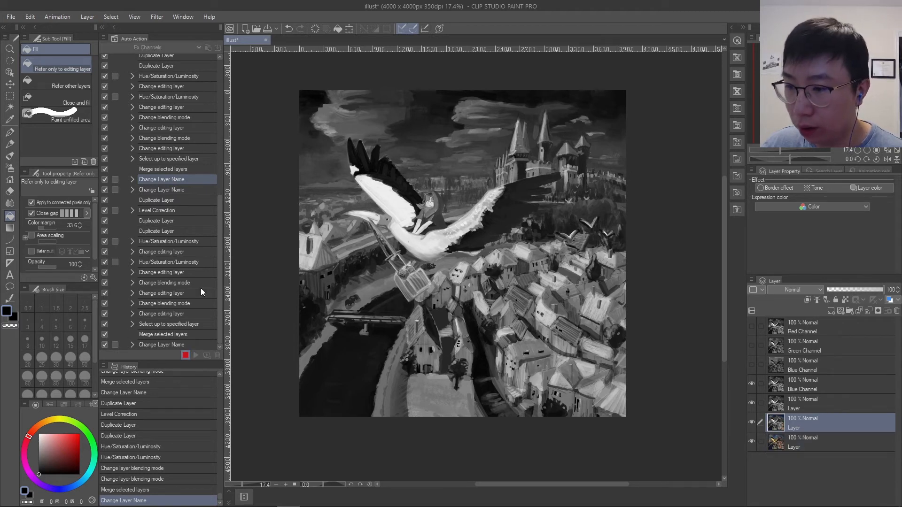
pyautogui.click(816, 438)
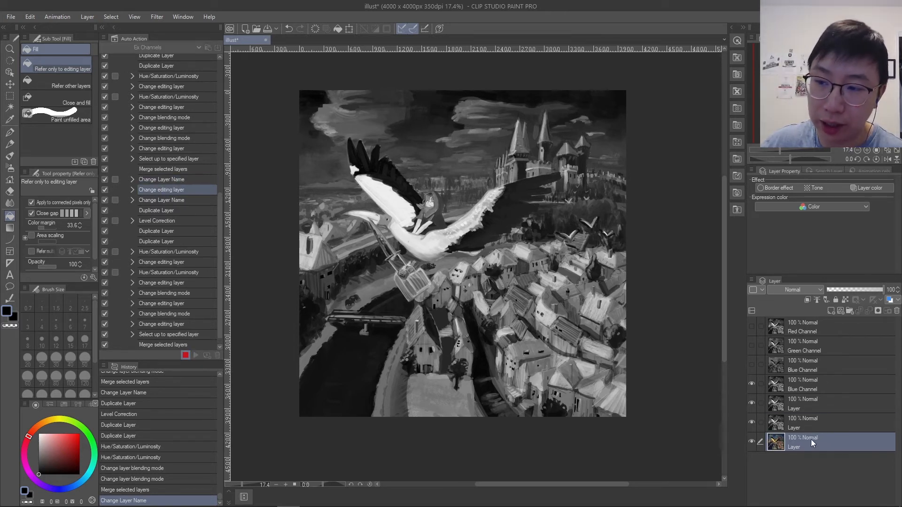
pyautogui.click(185, 355)
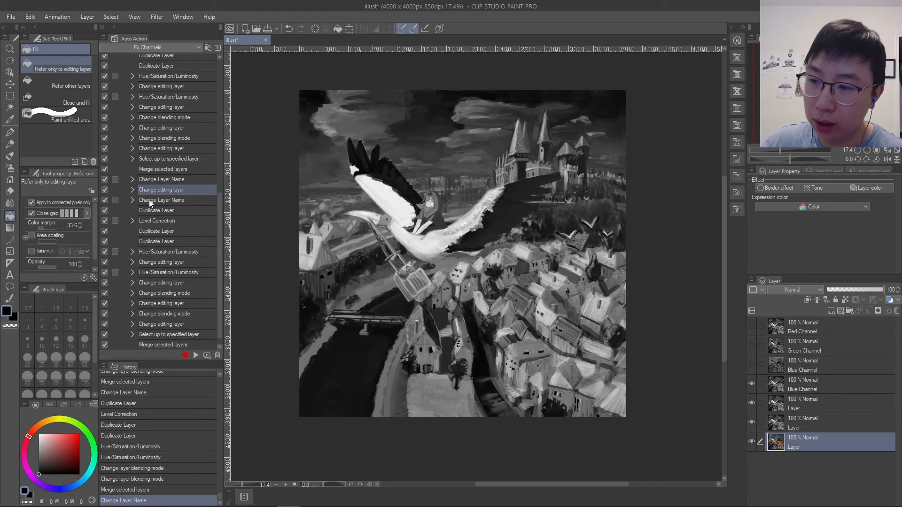
pyautogui.click(132, 191)
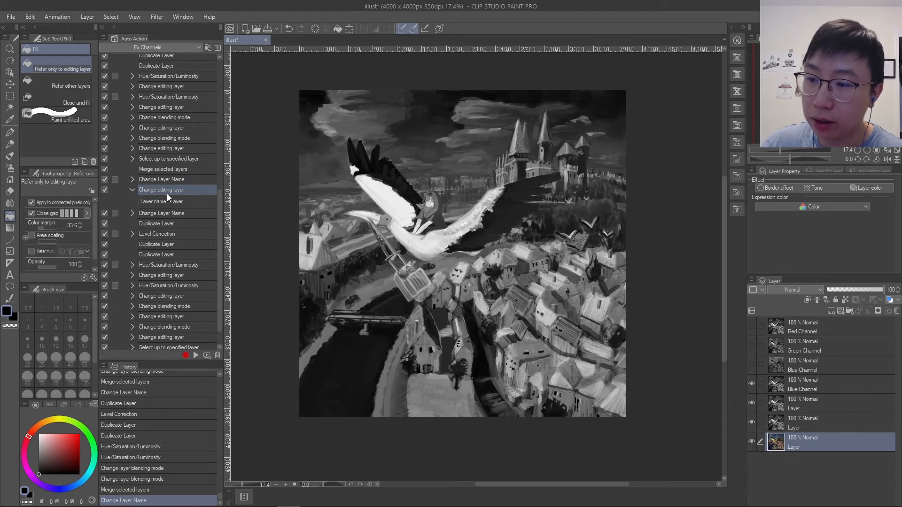
pyautogui.click(132, 191)
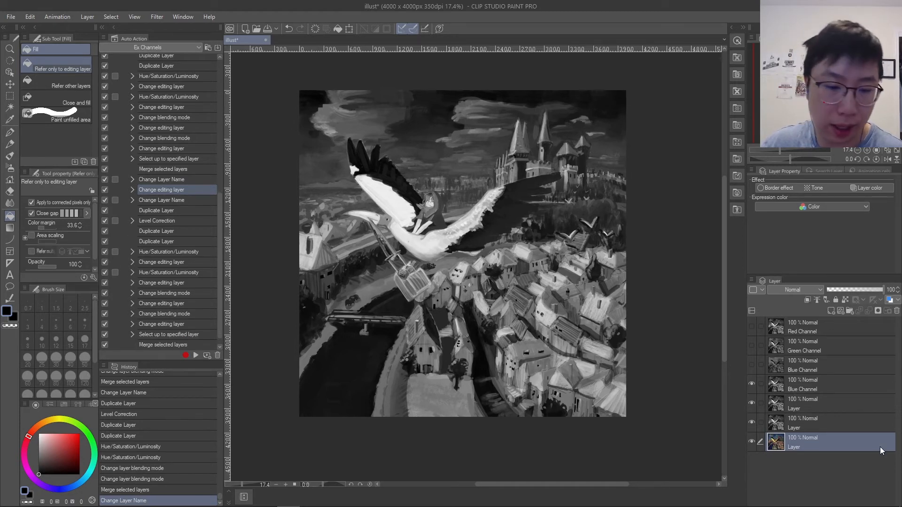
# - Delete the three visible grayscale layers directly above the original painting layer, left from the last test run
pyautogui.click(809, 426)
pyautogui.keyDown('shift'); pyautogui.click(809, 385); pyautogui.keyUp('shift')
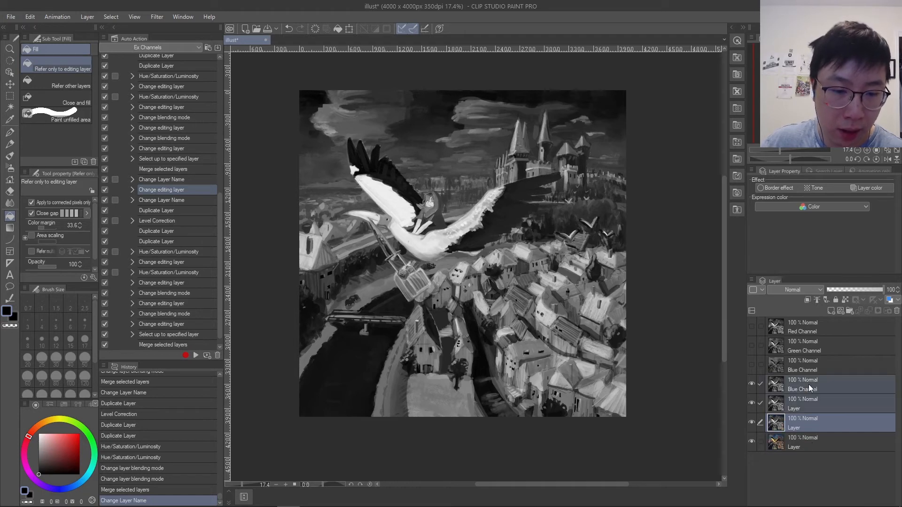
pyautogui.click(897, 312)
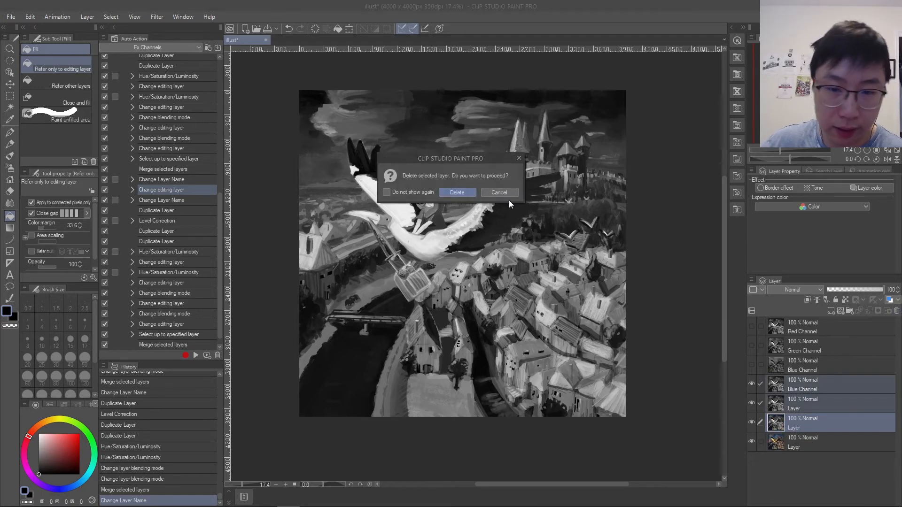
pyautogui.click(452, 191)
# - Collapse the RGB Channel Seperation action and run it on the original painting layer
pyautogui.scroll(2, 146, 185)
pyautogui.scroll(3, 146, 185)
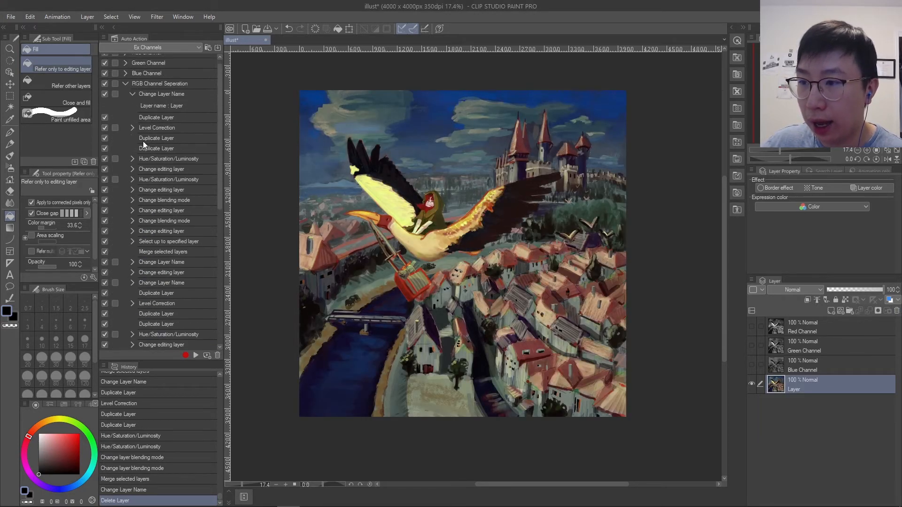
pyautogui.click(126, 90)
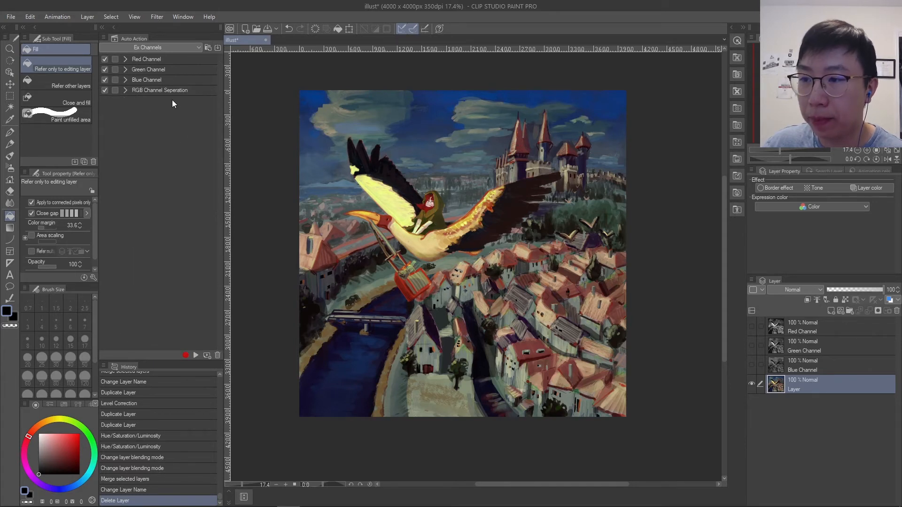
pyautogui.click(166, 89)
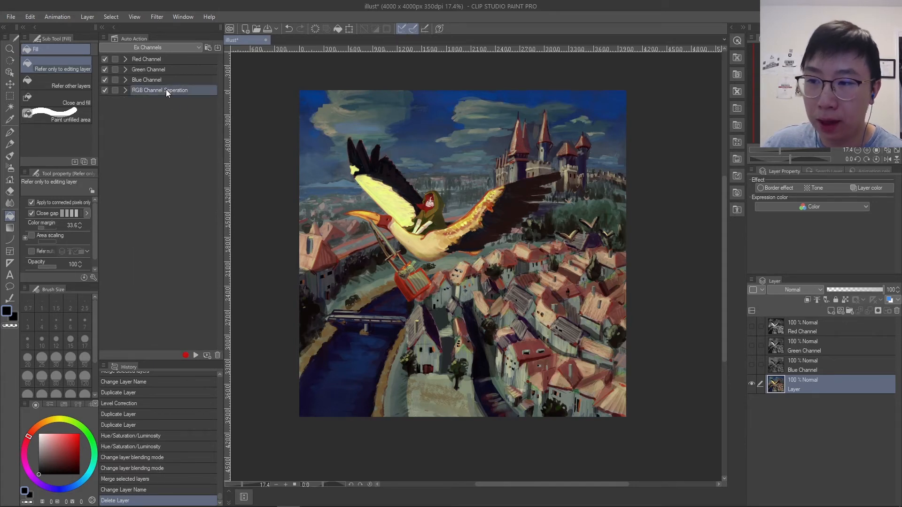
pyautogui.click(196, 355)
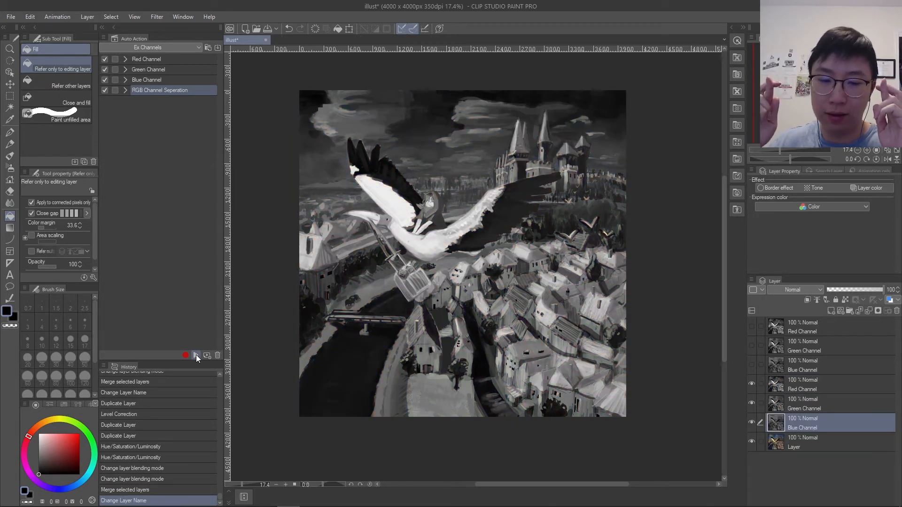
# - Compare the generated Red, Green and Blue Channel layers with each other and the painting by toggling their visibility
pyautogui.click(800, 388)
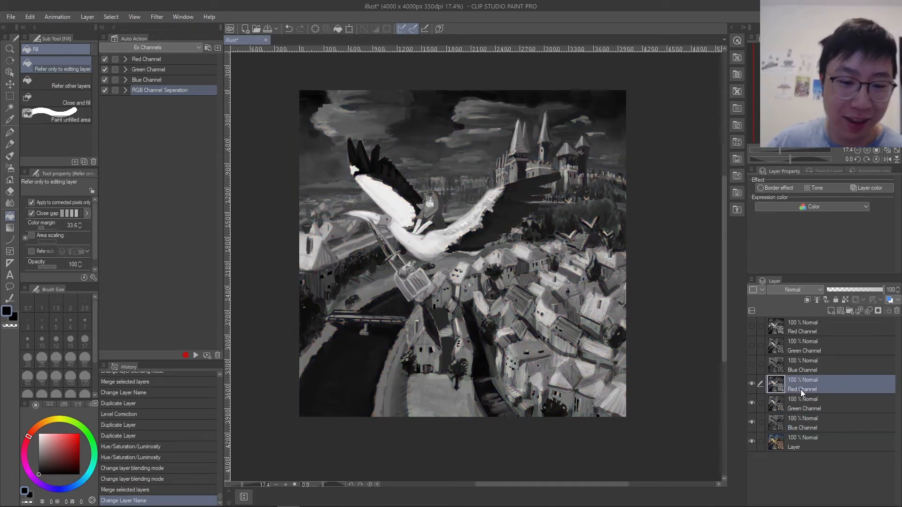
pyautogui.click(751, 385)
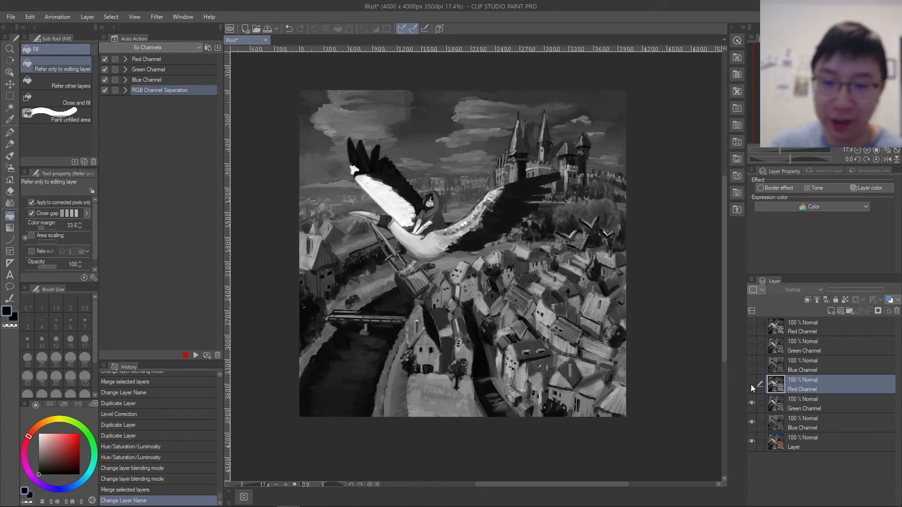
pyautogui.click(751, 403)
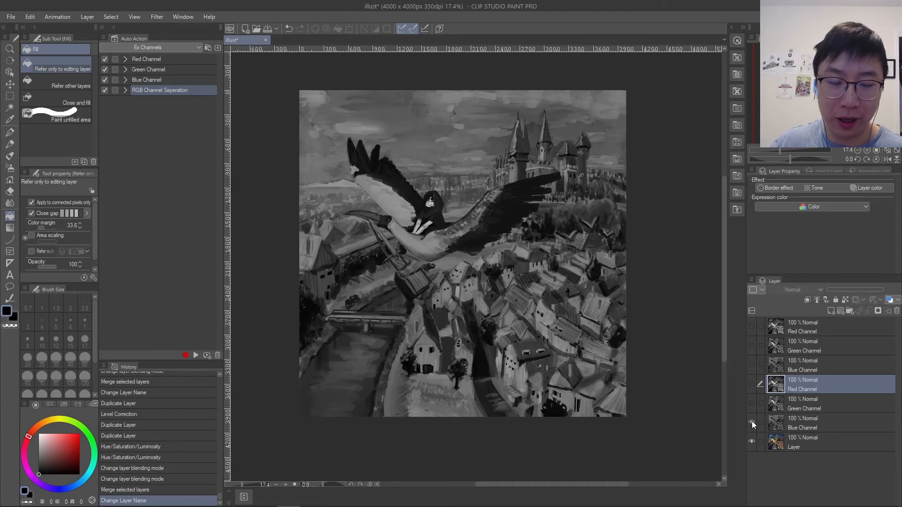
pyautogui.click(751, 403)
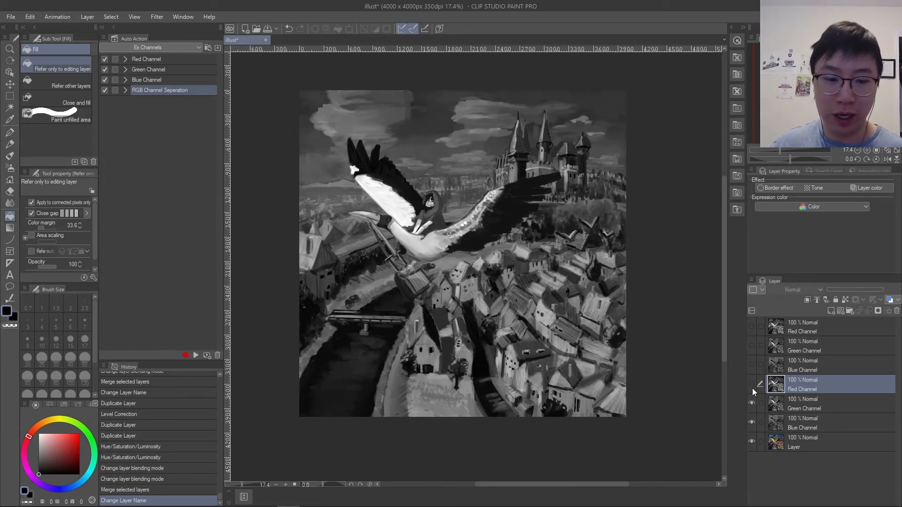
pyautogui.click(752, 384)
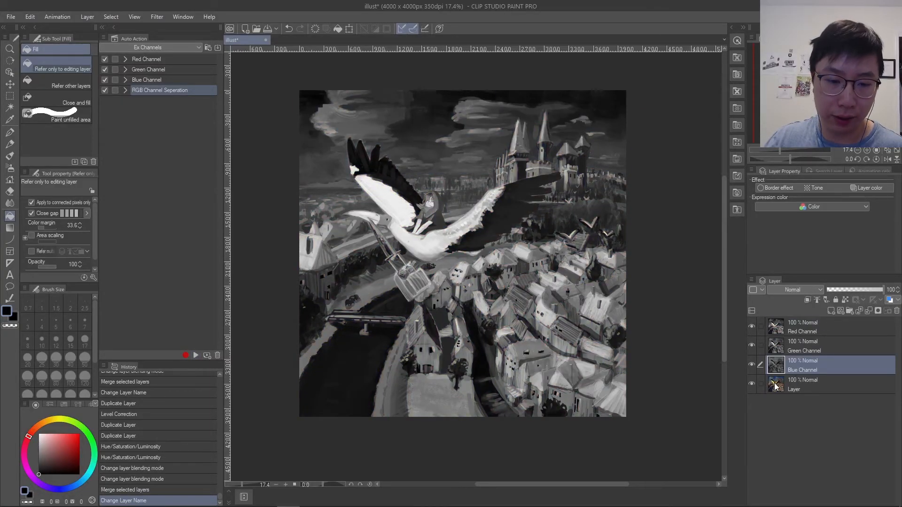
pyautogui.moveTo(754, 331); pyautogui.dragTo(762, 383)
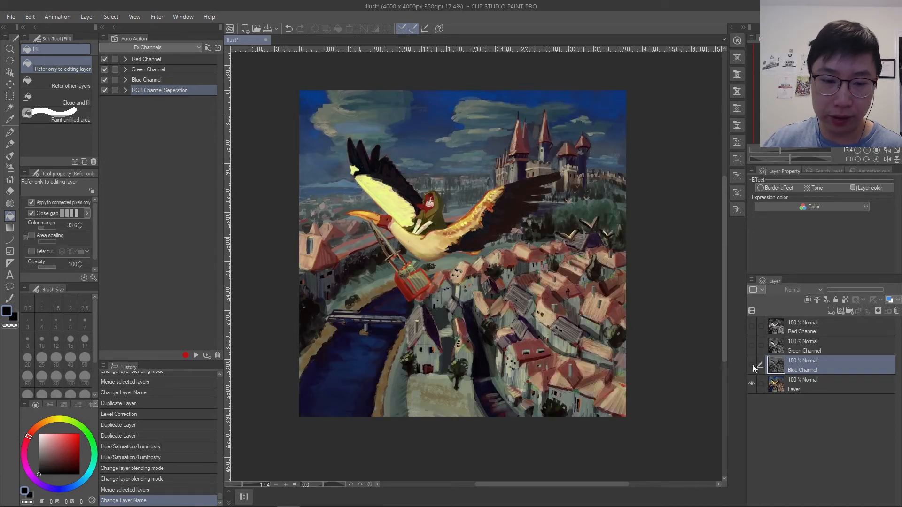
pyautogui.moveTo(753, 364); pyautogui.dragTo(753, 316)
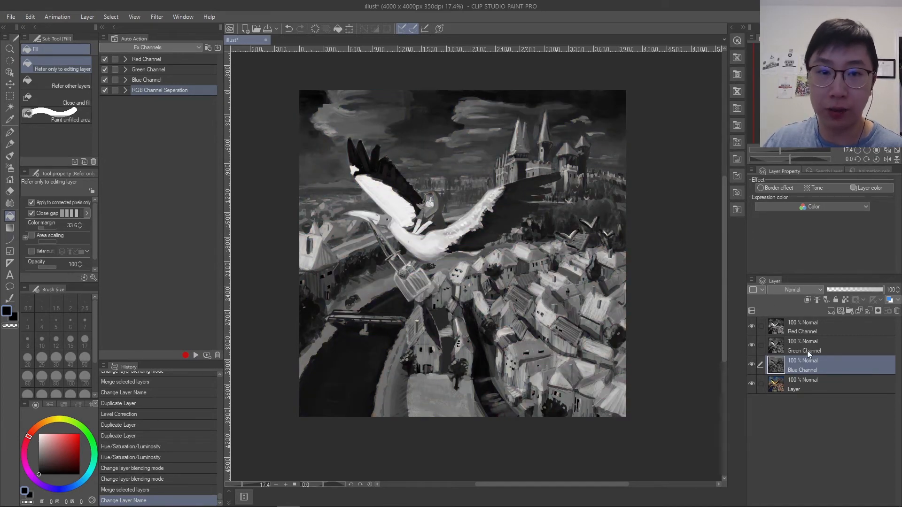
# - Invert the tones of the Red Channel, Green Channel and Blue Channel layers with Reverse Gradient
pyautogui.click(814, 332)
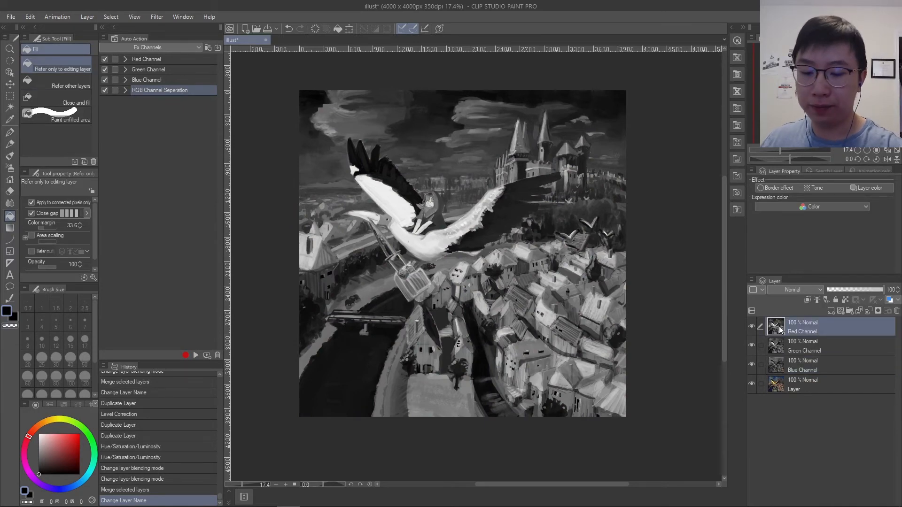
pyautogui.hotkey('ctrl', 'i')
pyautogui.click(778, 349)
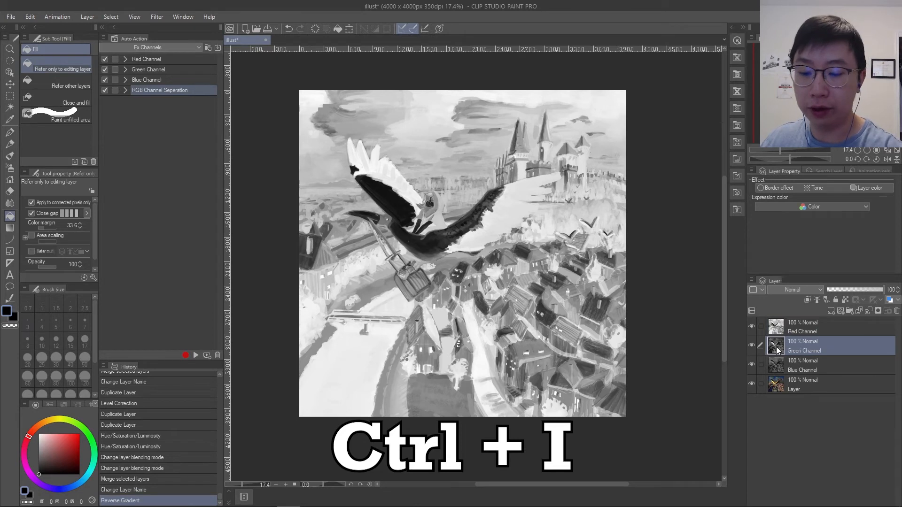
pyautogui.hotkey('ctrl', 'i')
pyautogui.click(780, 371)
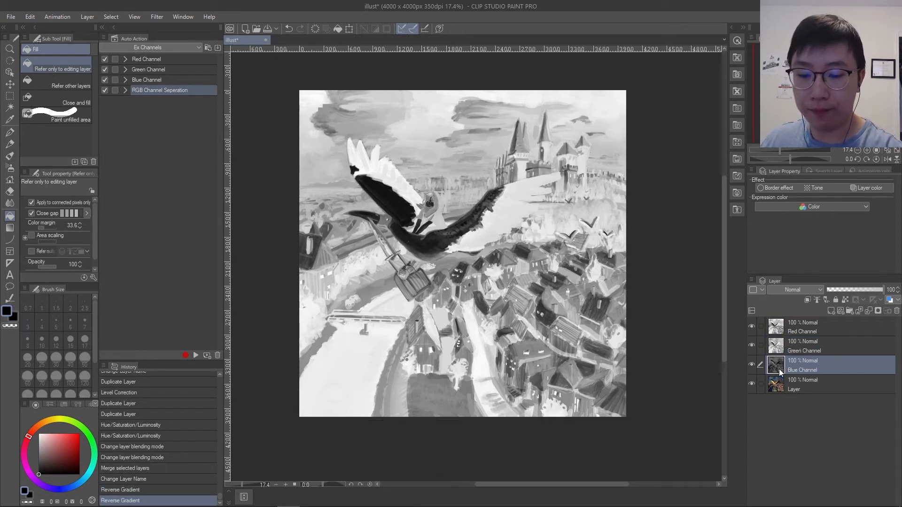
pyautogui.hotkey('ctrl', 'i')
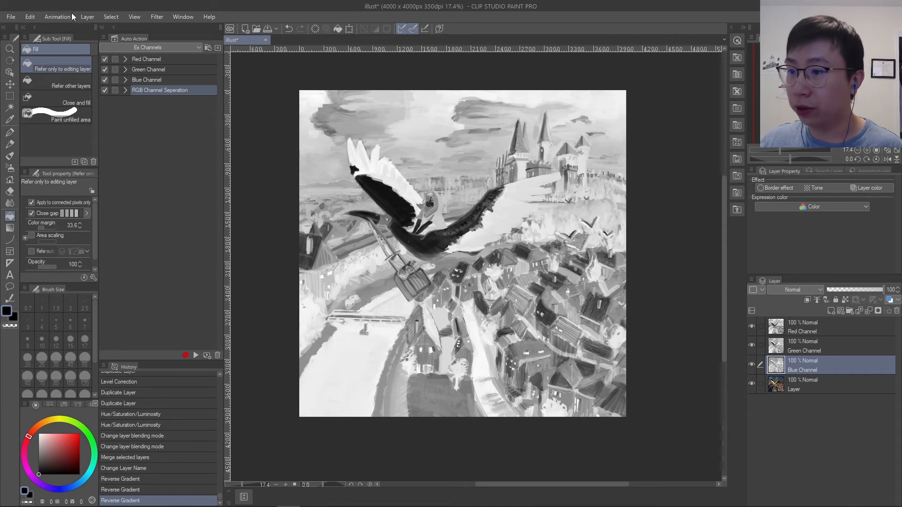
# - Locate the Reverse Gradient command among the tonal corrections without applying it
pyautogui.click(30, 17)
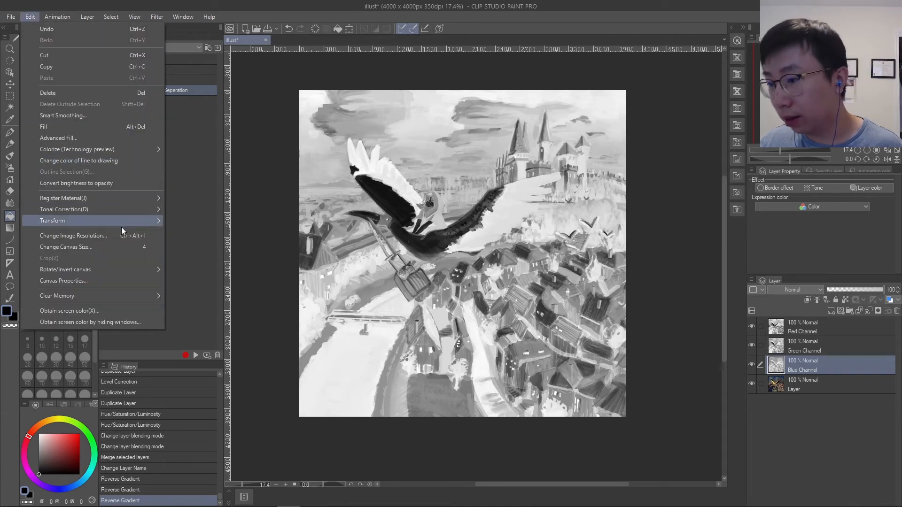
pyautogui.moveTo(107, 224)
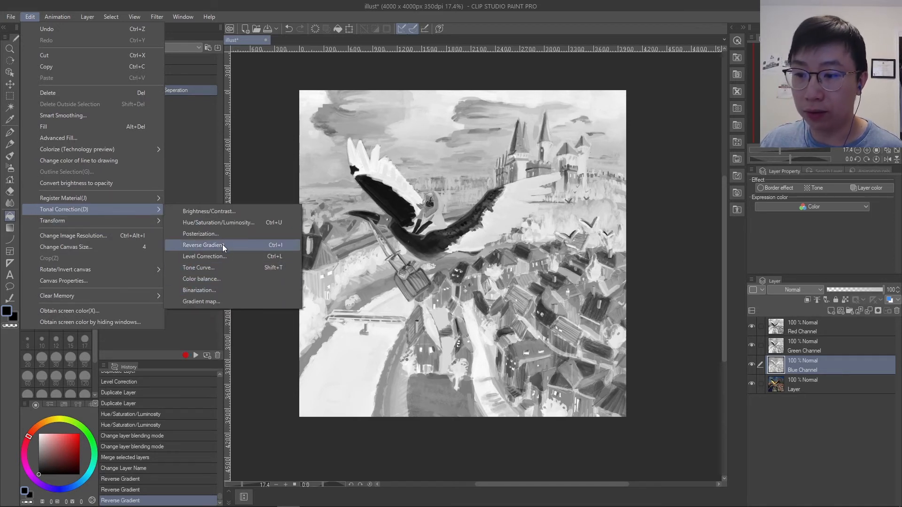
pyautogui.click(241, 189)
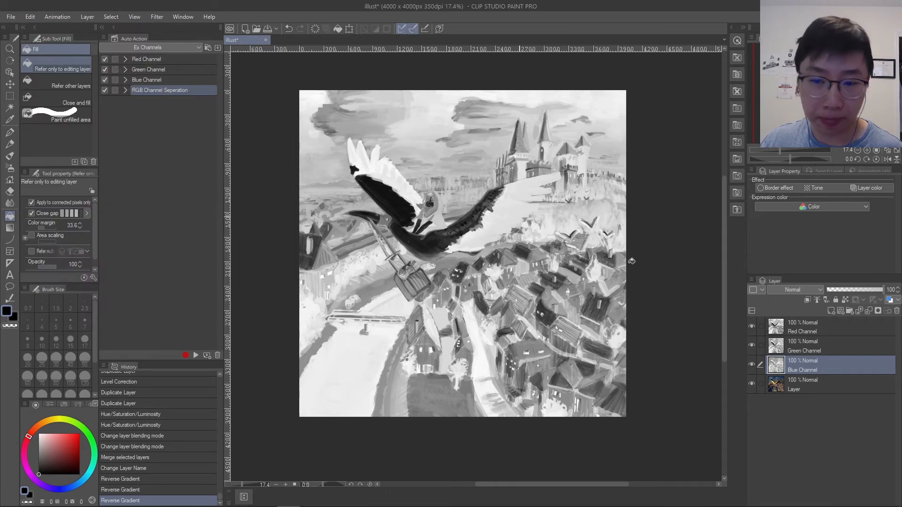
# - Convert brightness to opacity on the Red Channel, Green Channel and Blue Channel layers
pyautogui.click(838, 332)
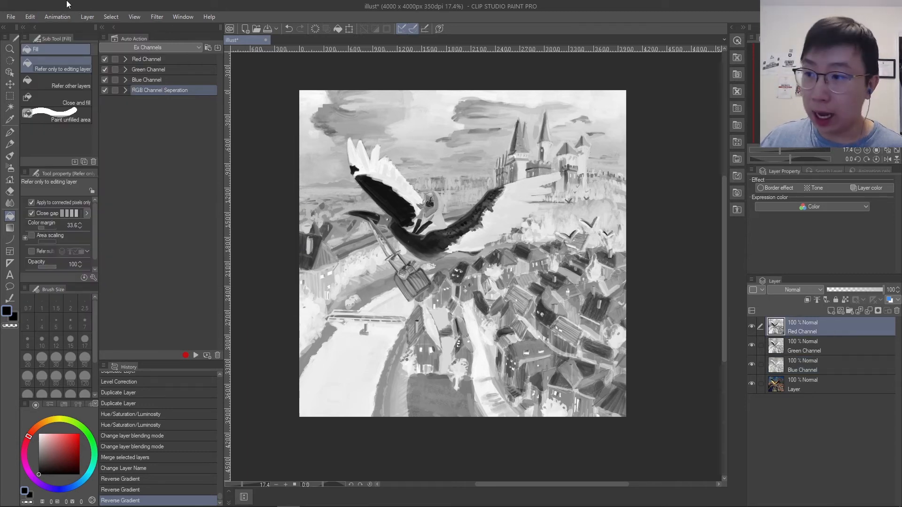
pyautogui.click(25, 18)
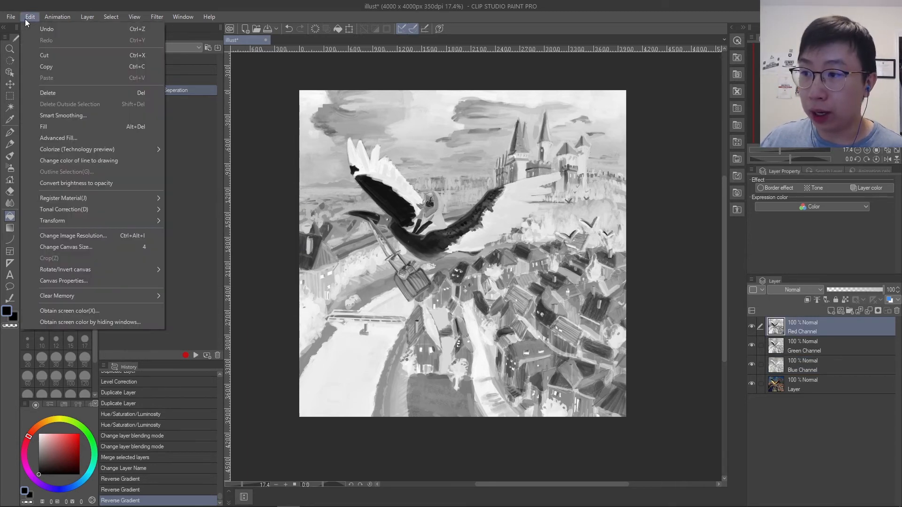
pyautogui.click(125, 185)
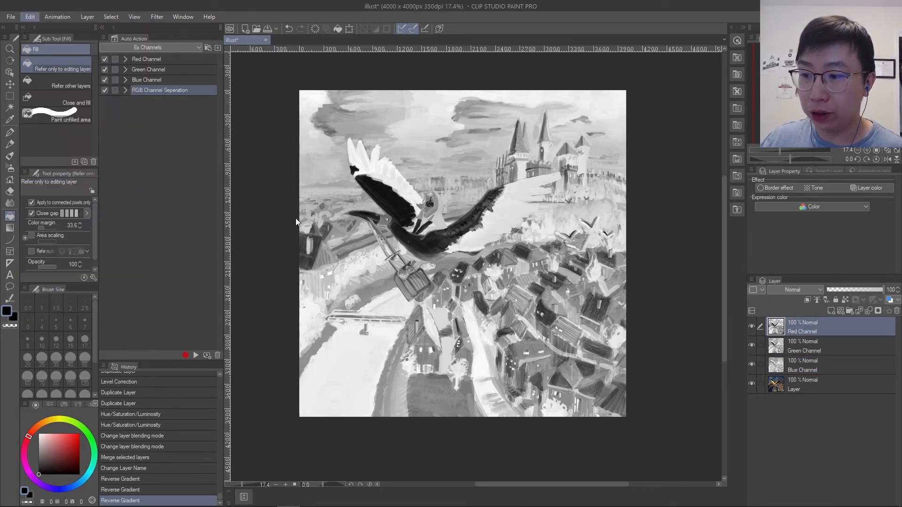
pyautogui.click(796, 345)
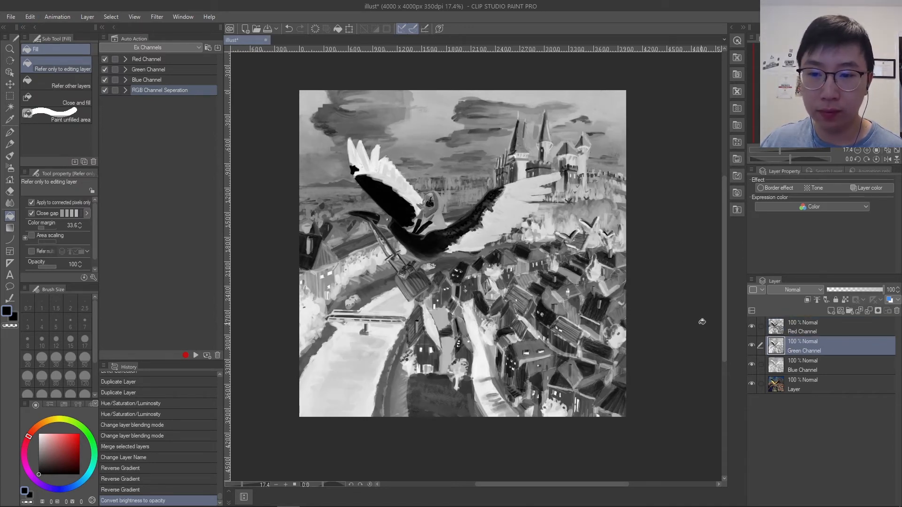
pyautogui.click(30, 17)
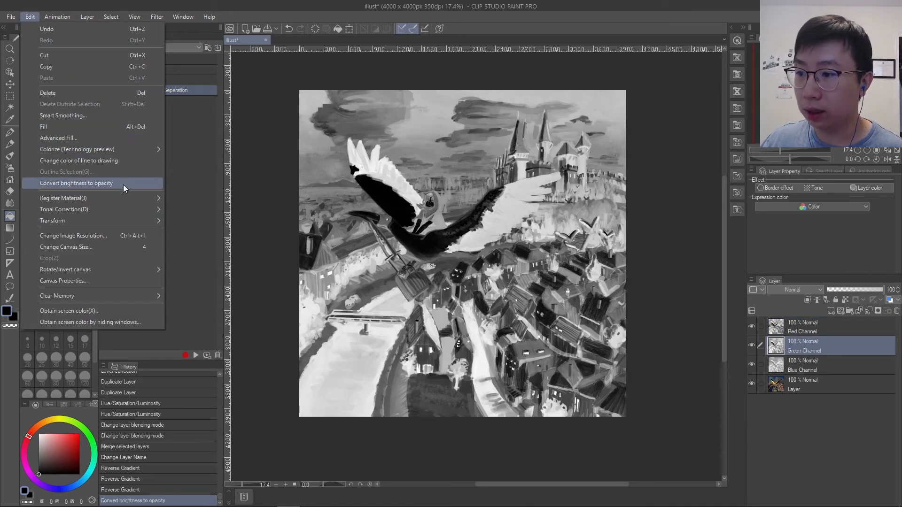
pyautogui.click(107, 184)
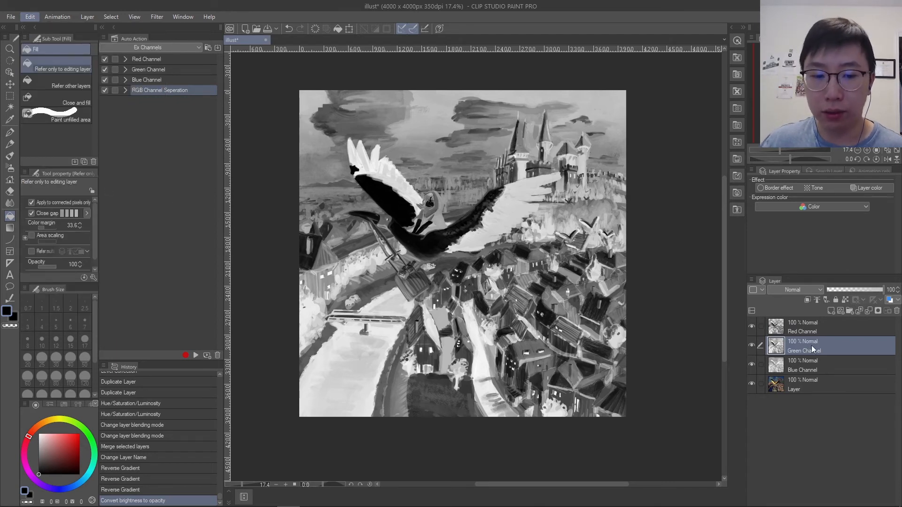
pyautogui.click(797, 367)
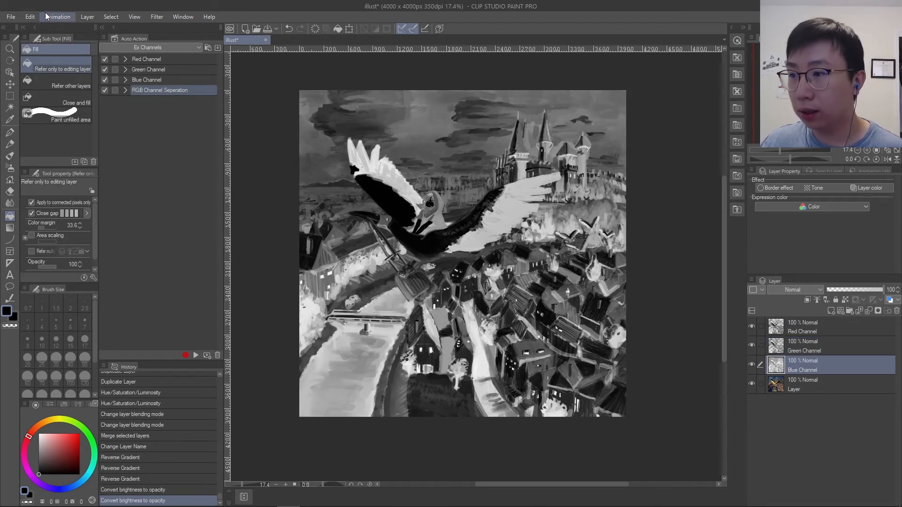
pyautogui.click(30, 17)
pyautogui.click(118, 183)
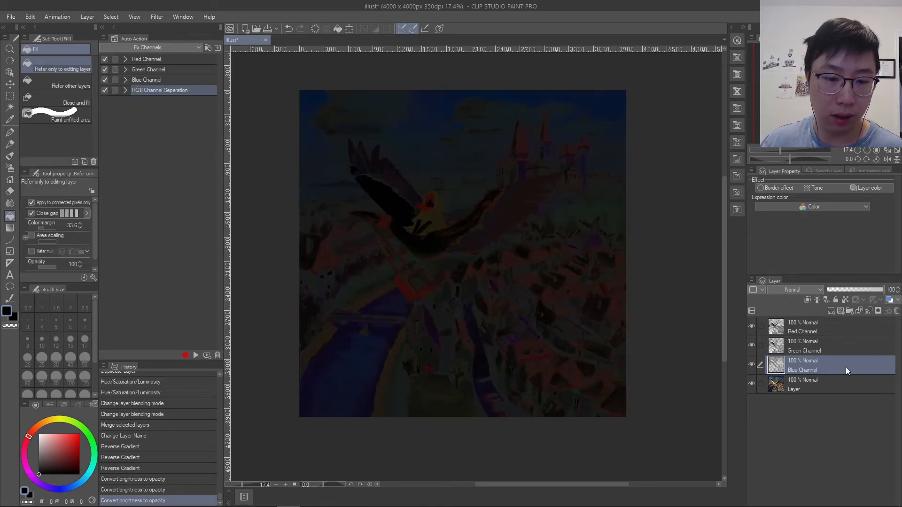
# - Hide the original painting layer so only the three transparent channel layers are displayed
pyautogui.click(769, 329)
pyautogui.click(759, 383)
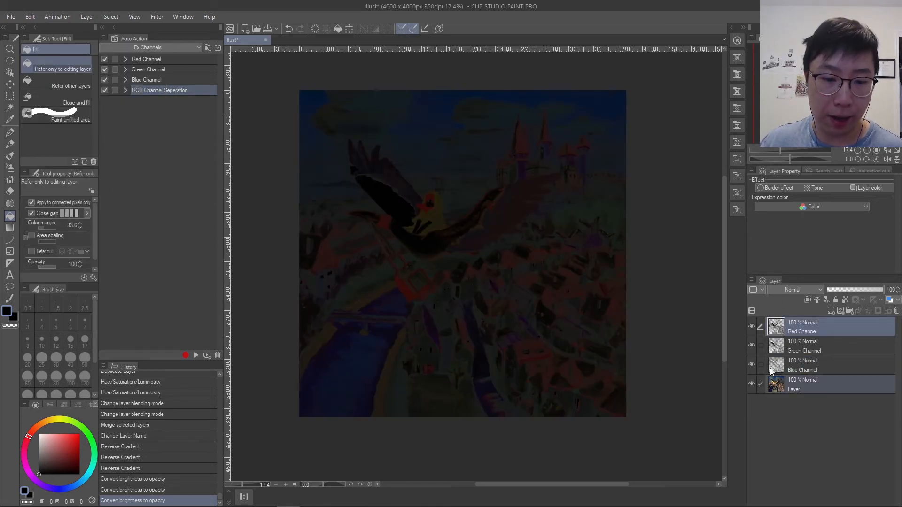
pyautogui.click(752, 384)
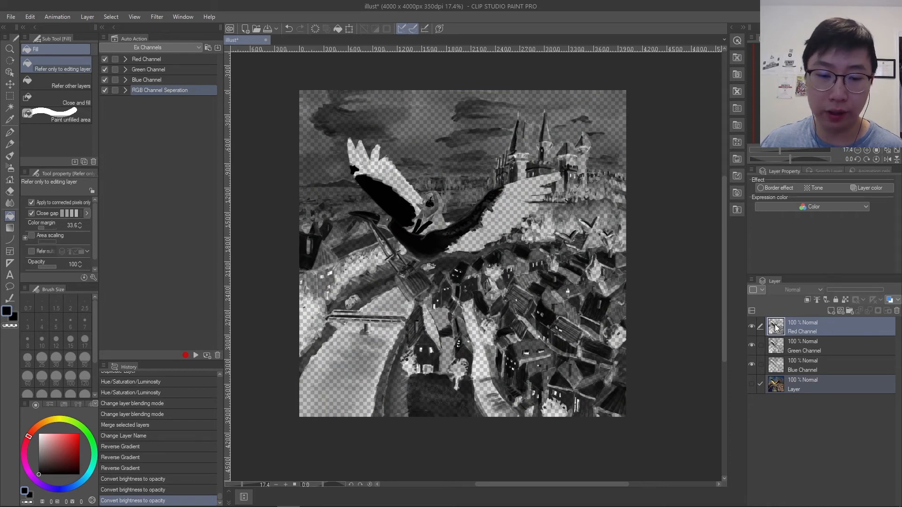
# - Create a selection from the Red Channel layer and add a new raster layer directly above it
pyautogui.rightClick(775, 329)
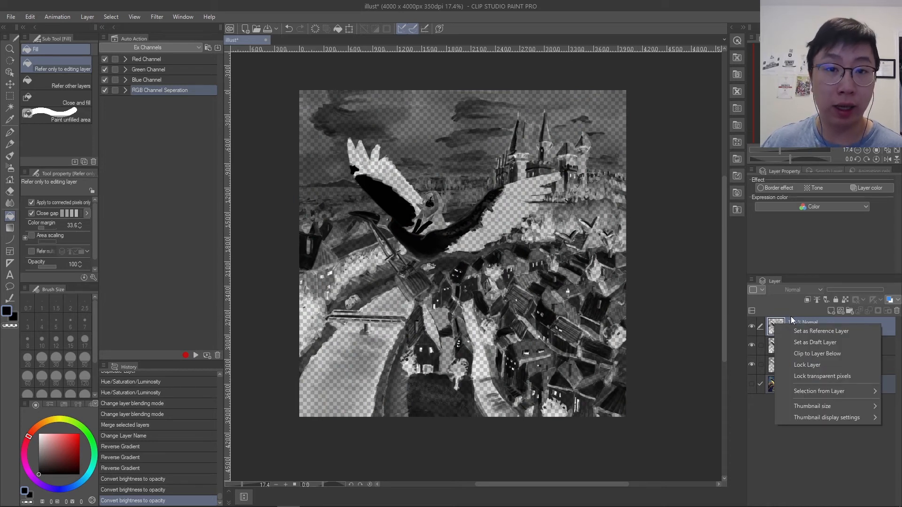
pyautogui.click(791, 317)
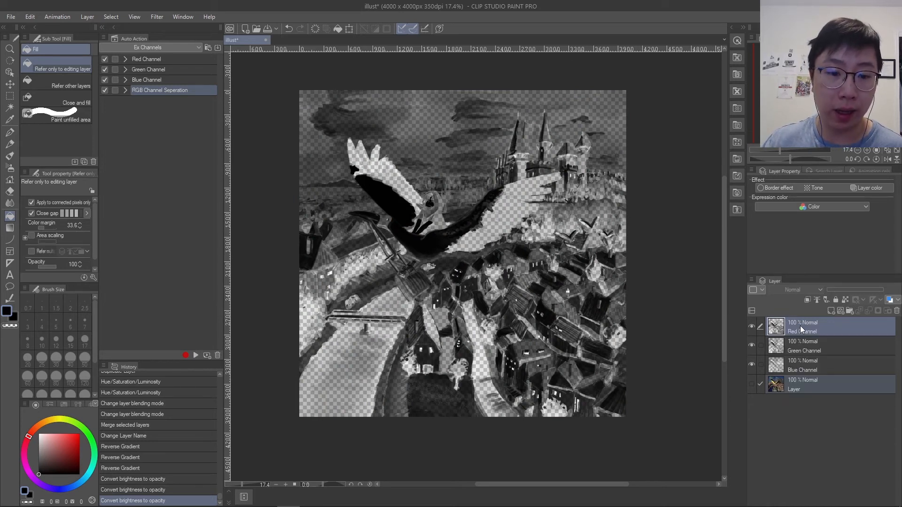
pyautogui.rightClick(776, 327)
pyautogui.moveTo(839, 393)
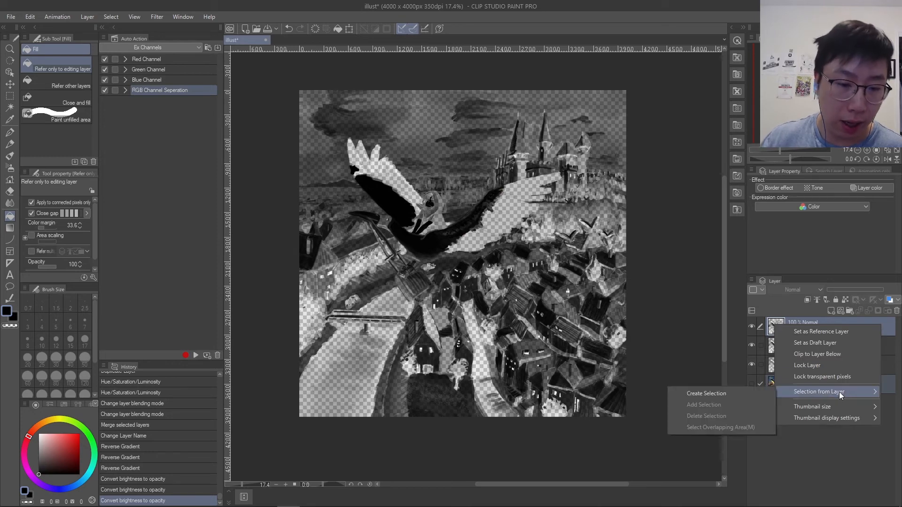
pyautogui.click(727, 389)
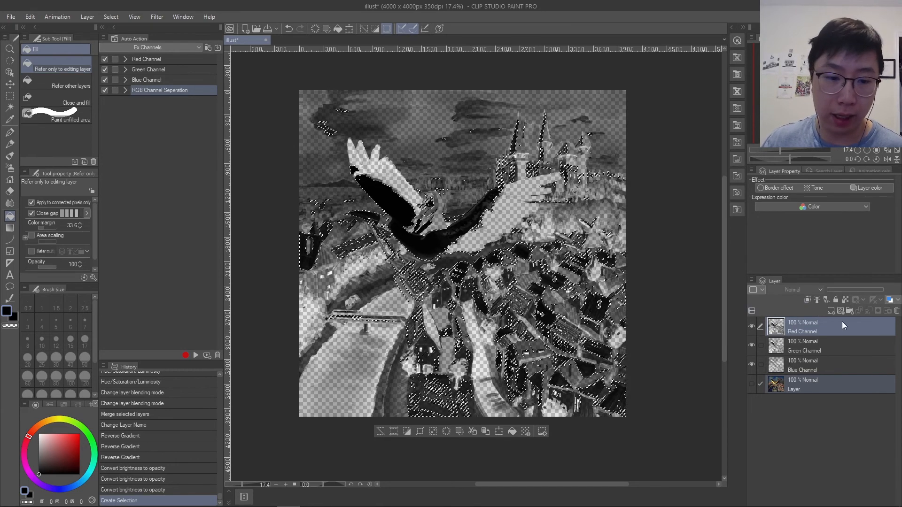
pyautogui.click(832, 310)
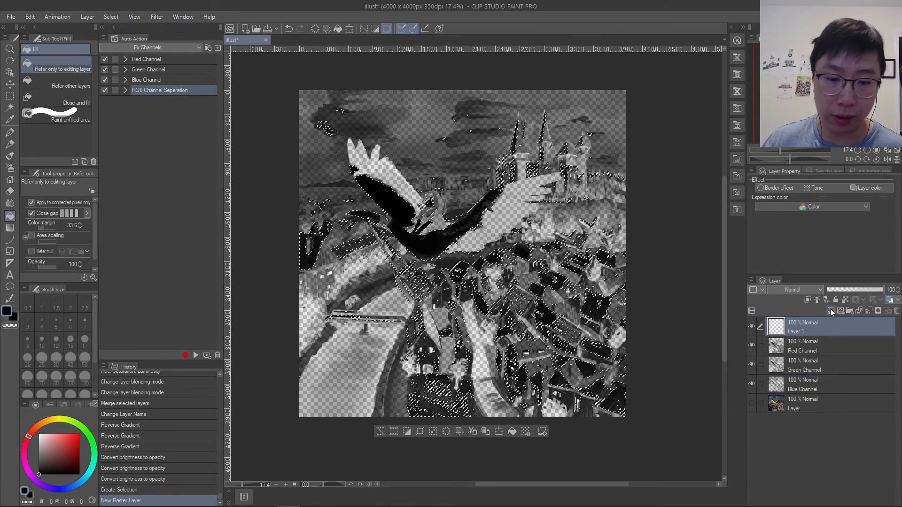
# - Fill the Red Channel selection with pure red (RGB 255, 0, 0) on the new layer and deselect
pyautogui.doubleClick(24, 491)
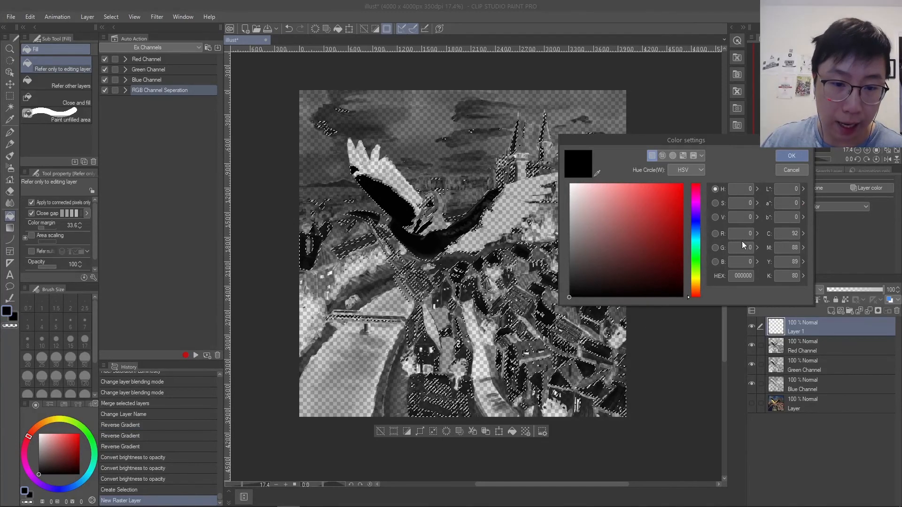
pyautogui.moveTo(745, 234); pyautogui.dragTo(761, 235)
pyautogui.write('255')
pyautogui.click(792, 156)
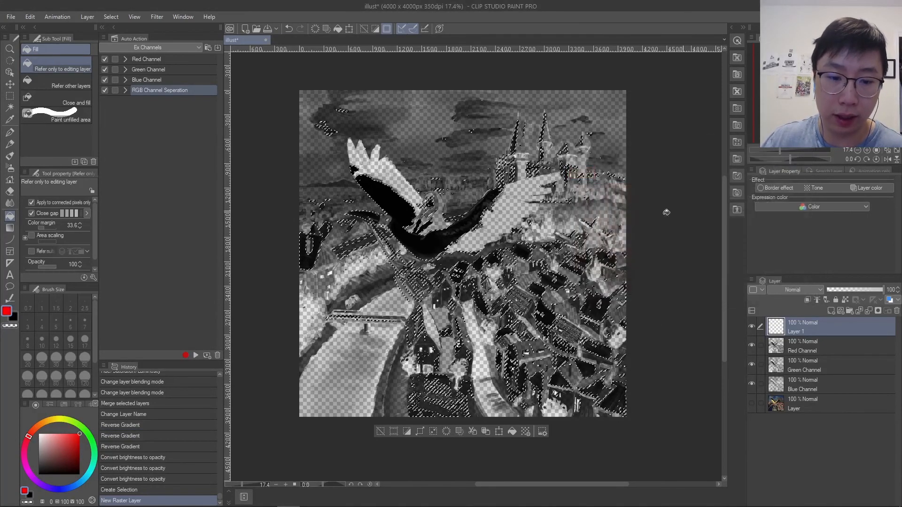
pyautogui.click(678, 247)
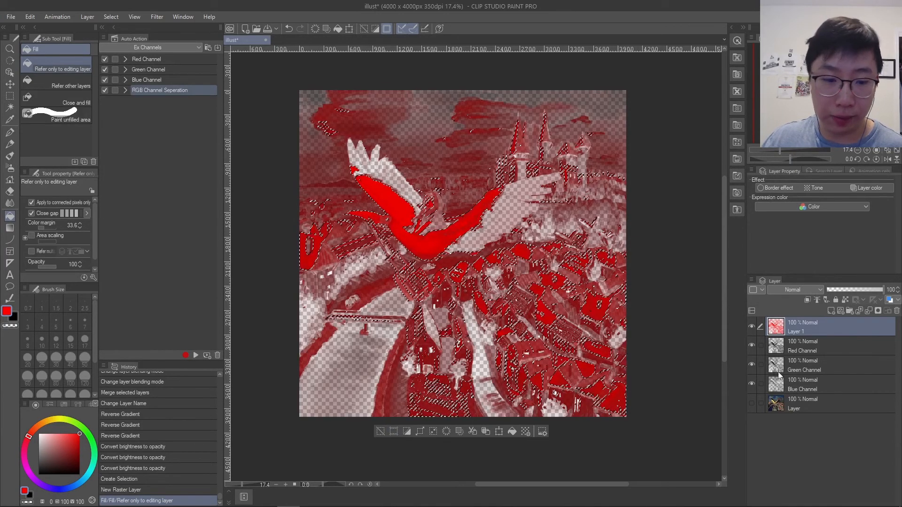
pyautogui.click(377, 432)
# - Create a selection from the Green Channel layer and add a new raster layer directly above it
pyautogui.click(777, 366)
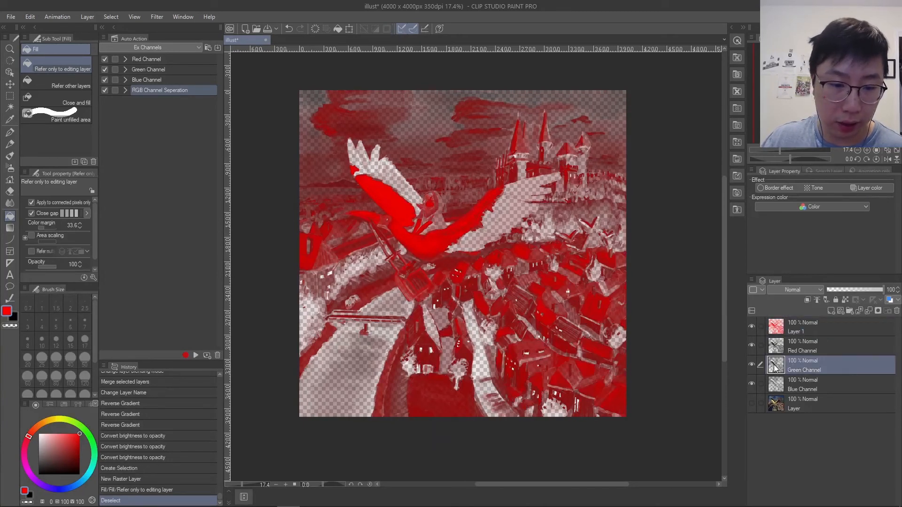
pyautogui.rightClick(775, 367)
pyautogui.moveTo(813, 431)
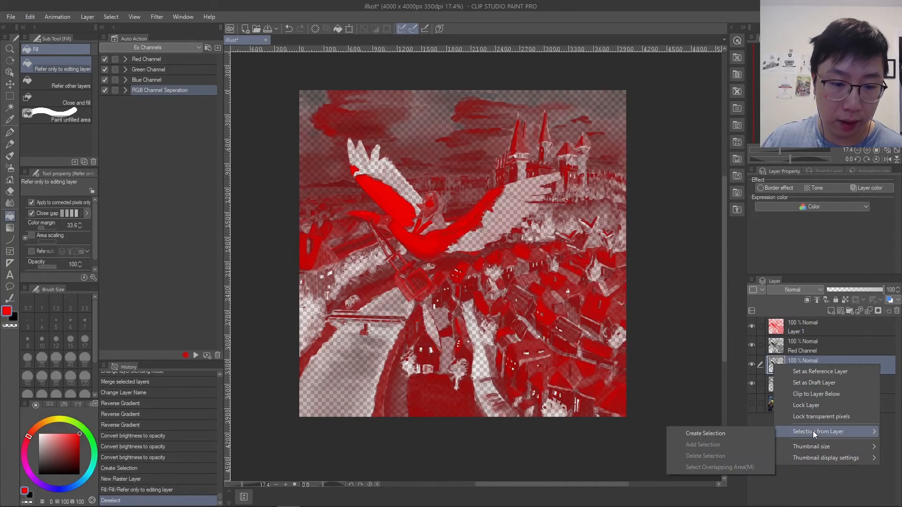
pyautogui.click(728, 432)
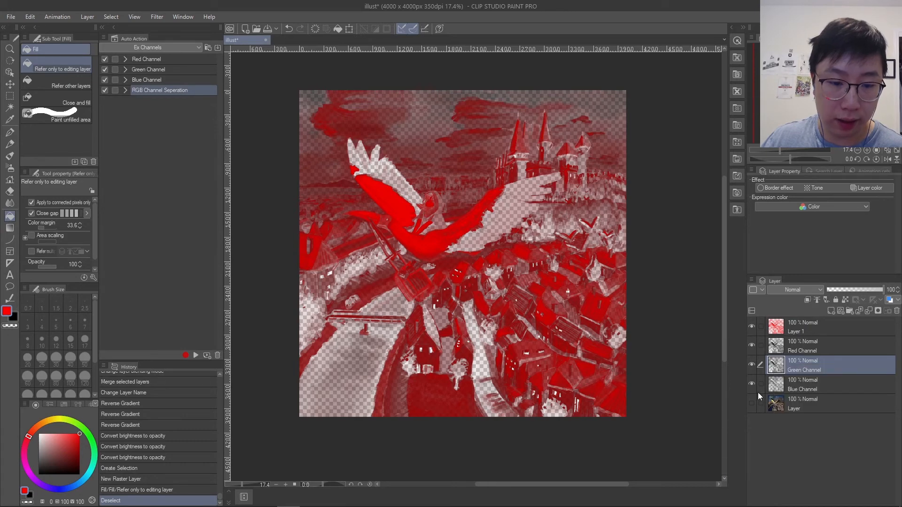
pyautogui.click(807, 300)
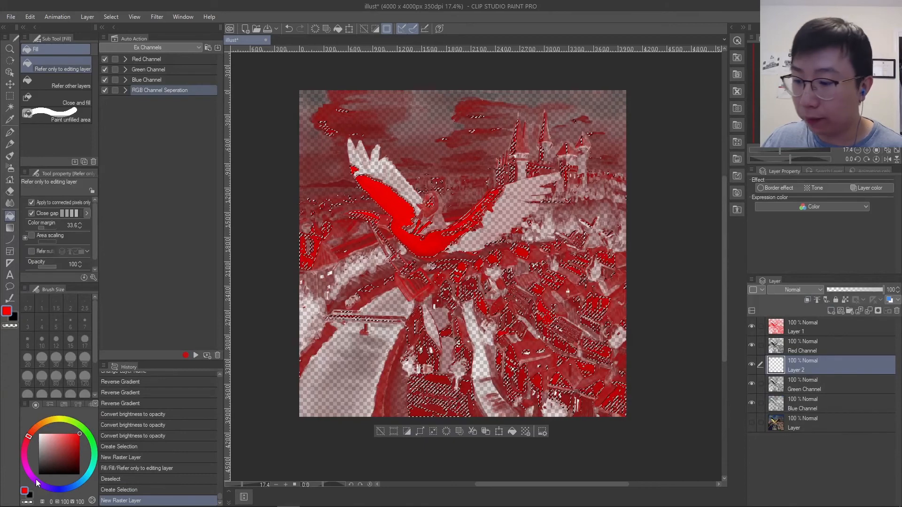
# - Fill the Green Channel selection with pure green (RGB 0, 255, 0) on the new layer
pyautogui.doubleClick(24, 491)
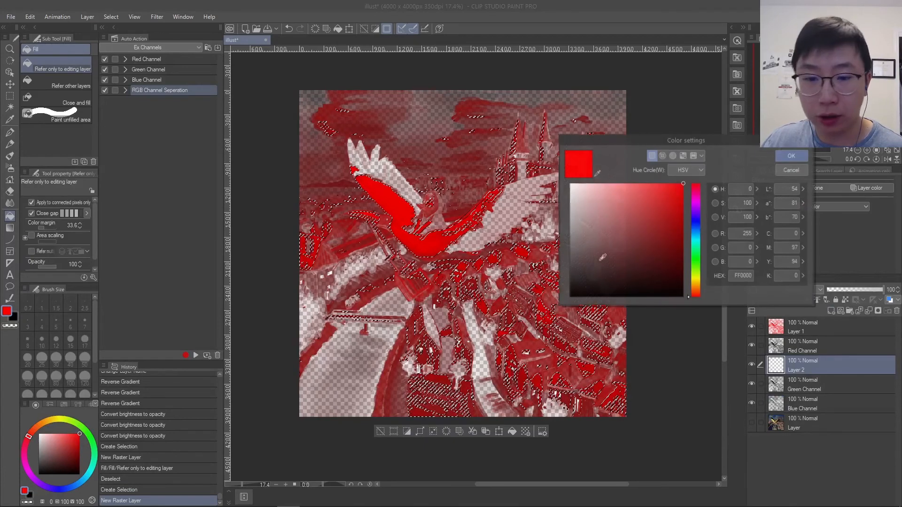
pyautogui.click(735, 247)
pyautogui.write('255')
pyautogui.click(747, 233)
pyautogui.write('0')
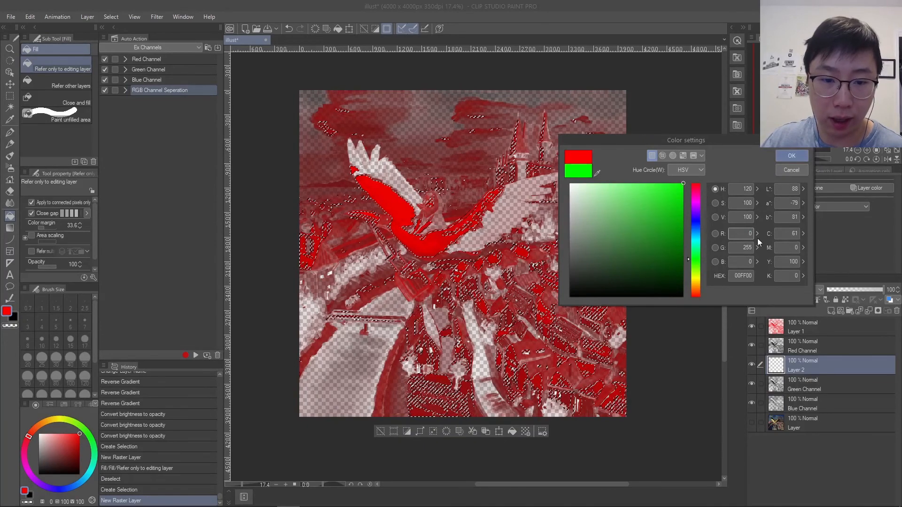
pyautogui.click(791, 157)
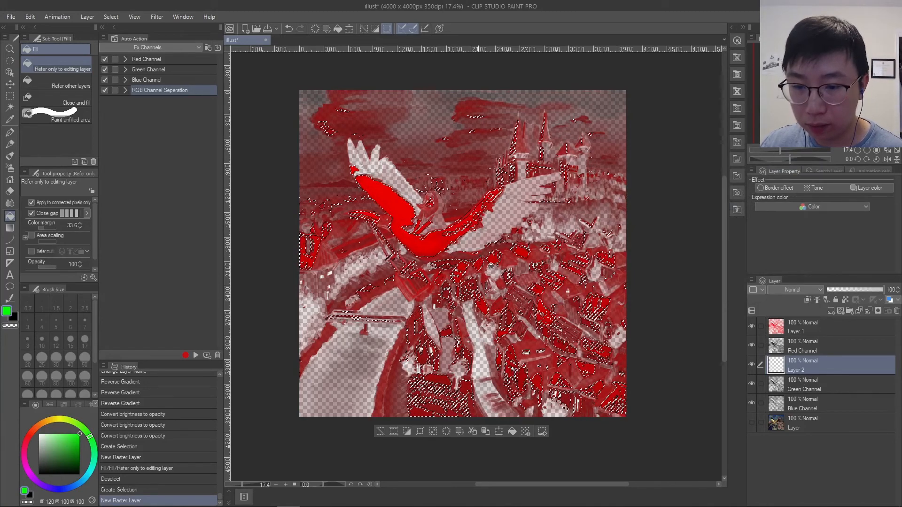
pyautogui.click(492, 266)
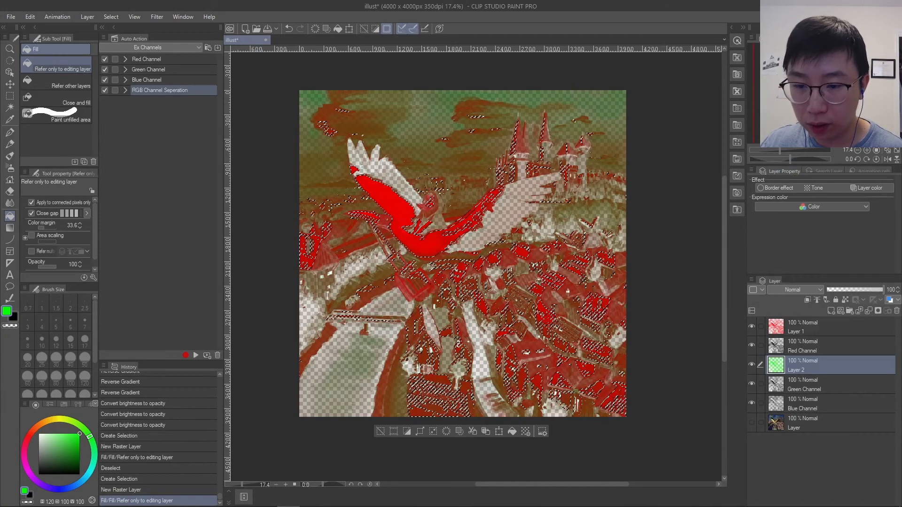
# - Create a selection from the Blue Channel layer and add a new raster layer directly above it
pyautogui.click(780, 404)
pyautogui.rightClick(780, 404)
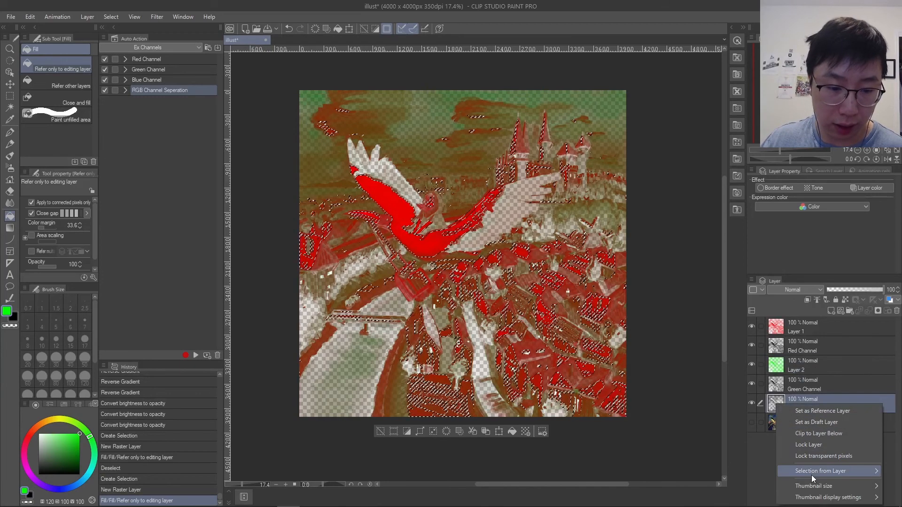
pyautogui.moveTo(811, 475)
pyautogui.click(720, 438)
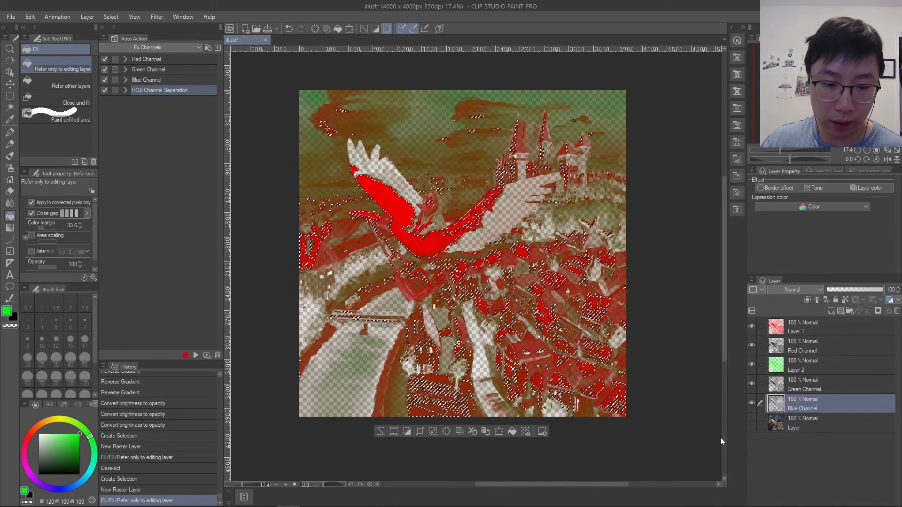
pyautogui.click(832, 311)
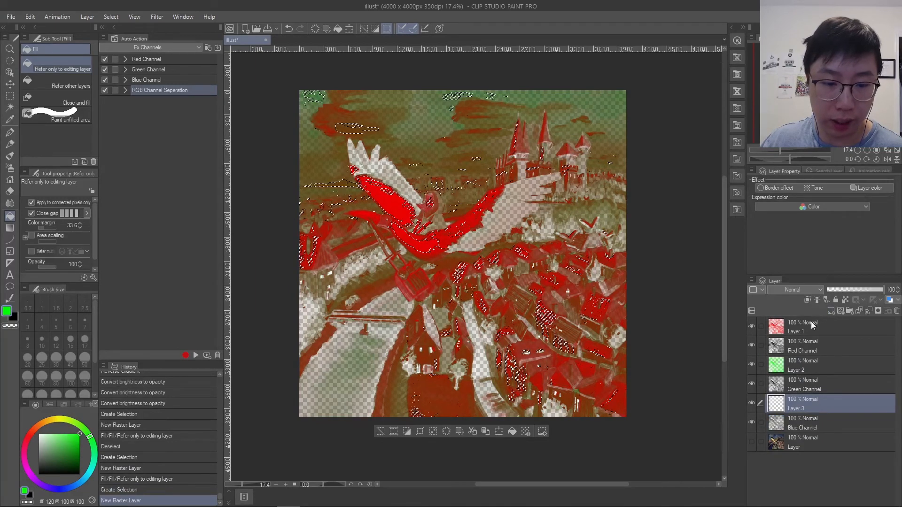
# - Fill the Blue Channel selection with pure blue (RGB 0, 0, 255) on the new layer and deselect
pyautogui.click(24, 491)
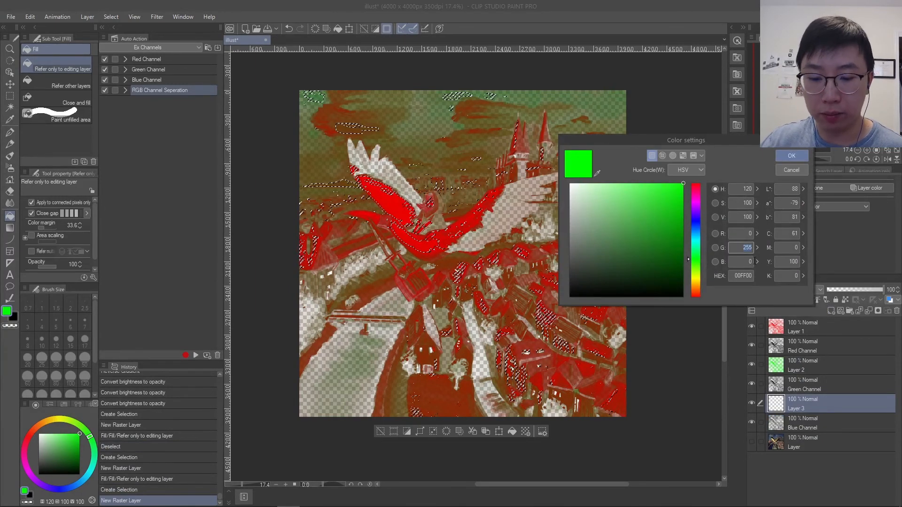
pyautogui.write('0')
pyautogui.press('Tab')
pyautogui.write('25')
pyautogui.click(792, 156)
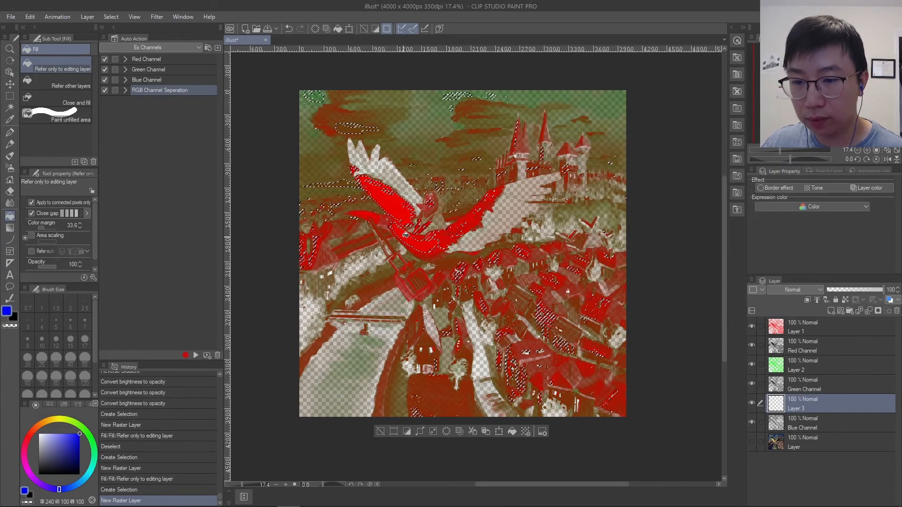
pyautogui.click(405, 235)
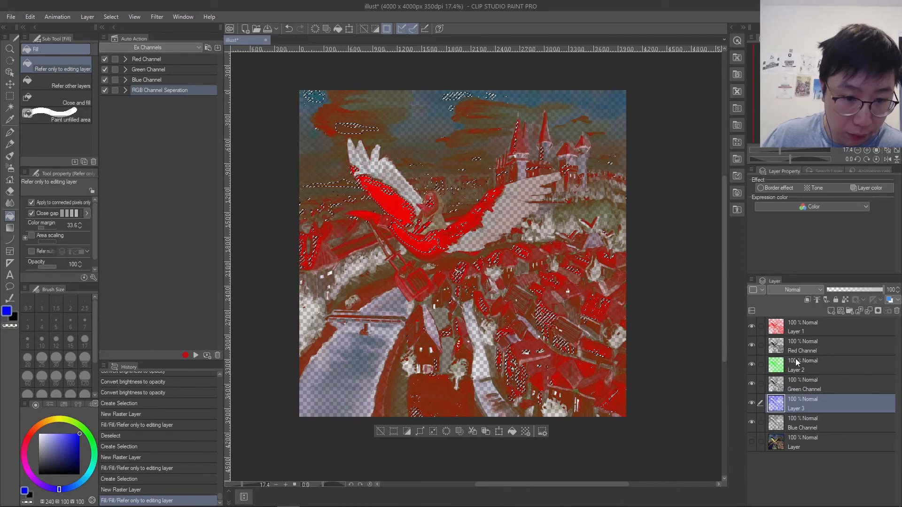
pyautogui.click(381, 432)
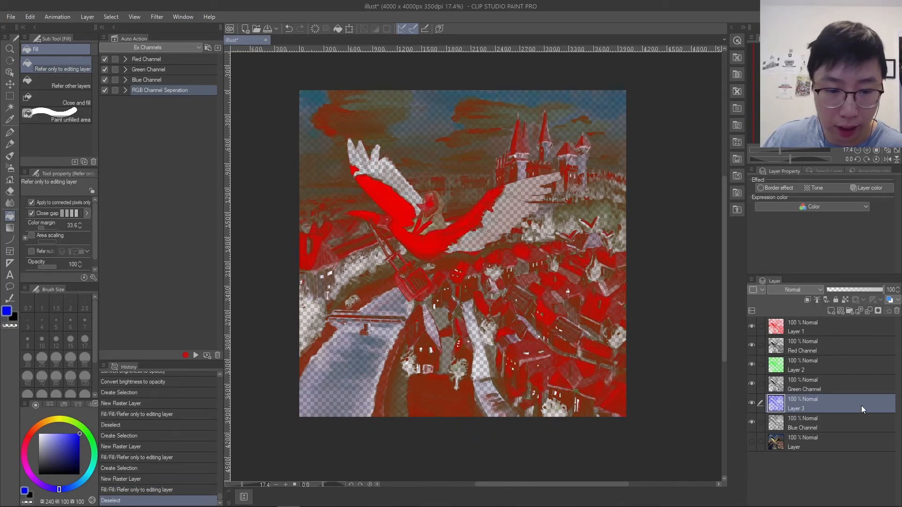
# - Reorder the green-filled and blue-filled layers directly beneath the red-filled layer, above all three grayscale channel layers
pyautogui.moveTo(799, 369); pyautogui.dragTo(807, 340)
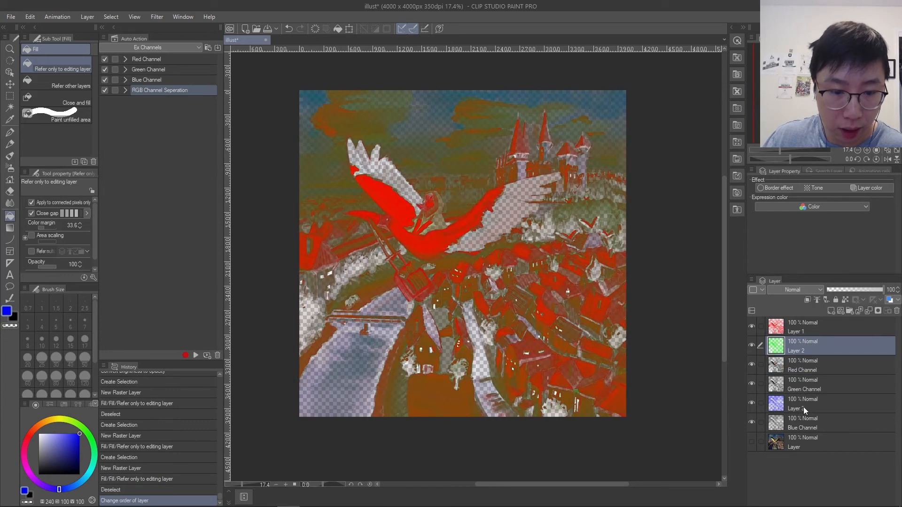
pyautogui.moveTo(804, 410); pyautogui.dragTo(802, 356)
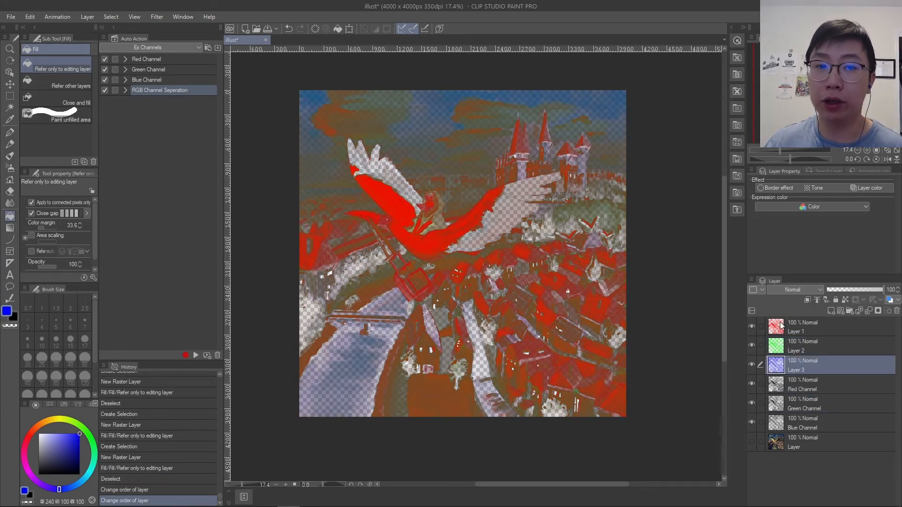
# - Add a raster layer directly beneath the blue-filled layer and fill it with black
pyautogui.click(833, 311)
pyautogui.moveTo(808, 357); pyautogui.dragTo(788, 396)
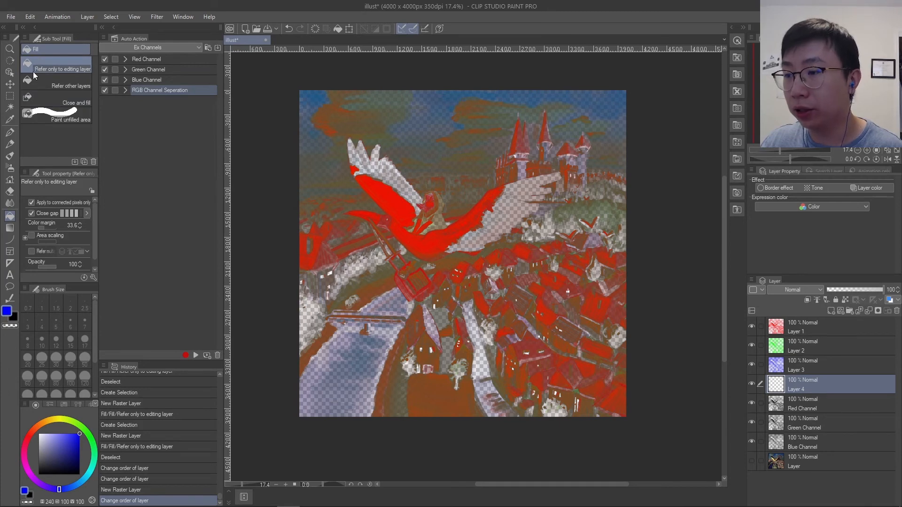
pyautogui.click(25, 491)
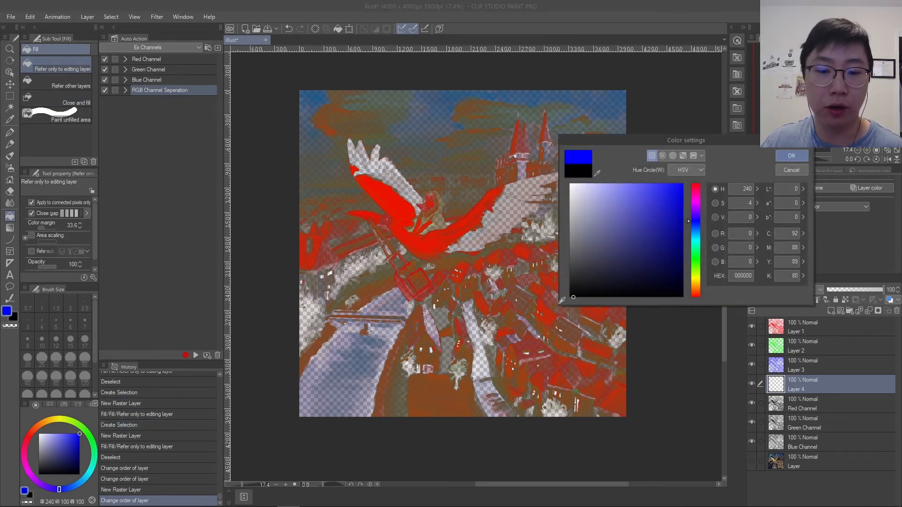
pyautogui.doubleClick(736, 187)
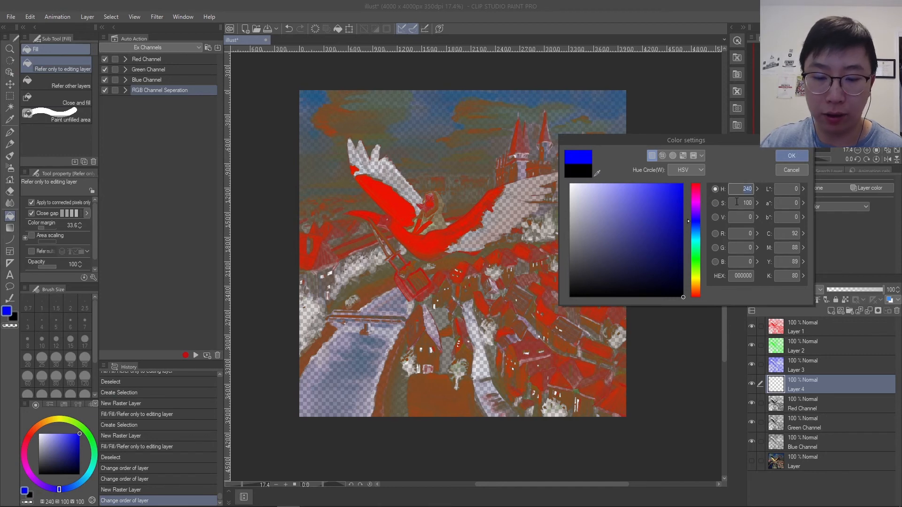
pyautogui.write('0')
pyautogui.press('Tab')
pyautogui.click(786, 159)
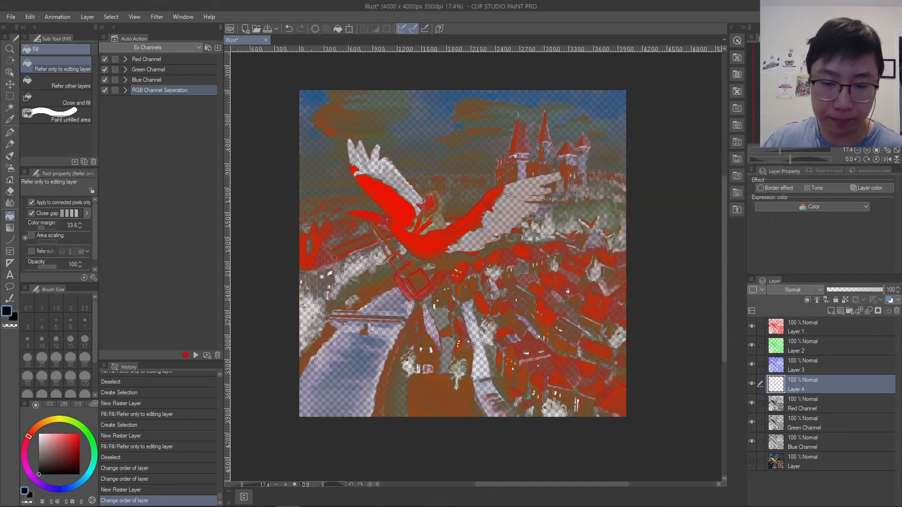
pyautogui.click(573, 338)
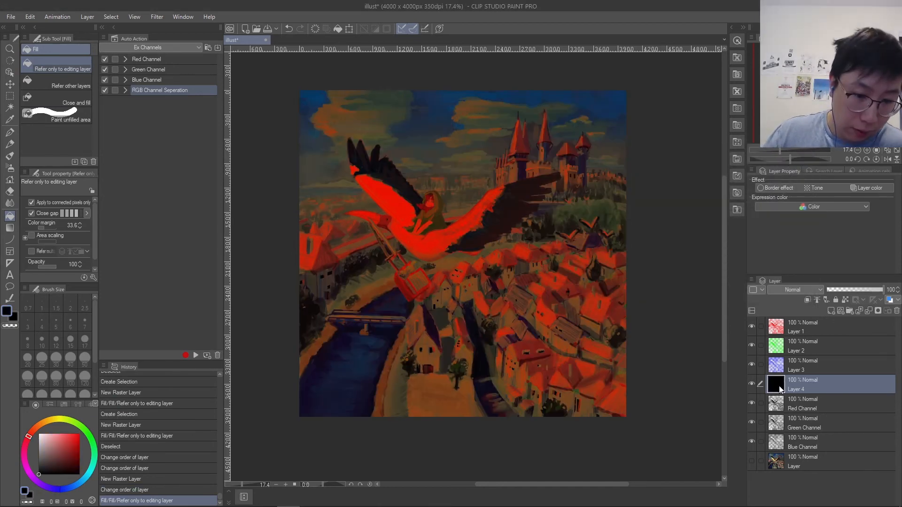
# - Set the blending mode of the red-filled, green-filled and blue-filled layers to Screen
pyautogui.click(814, 328)
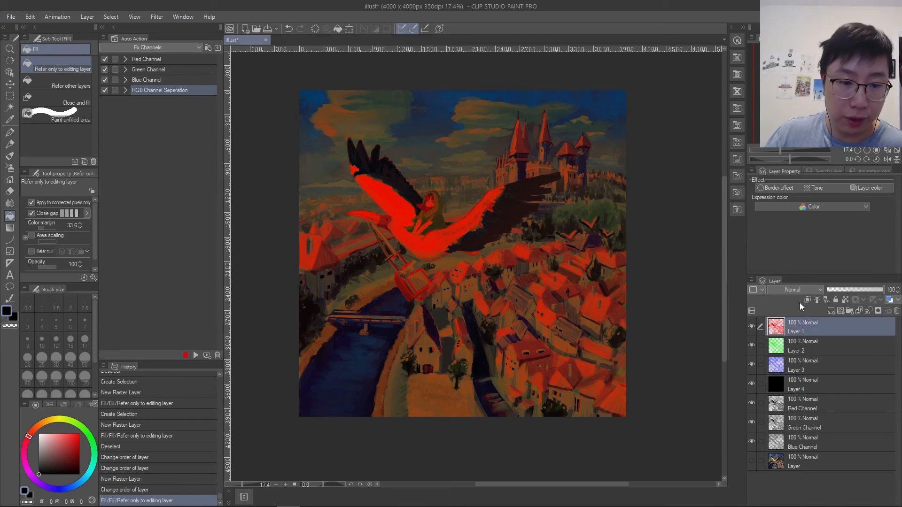
pyautogui.click(794, 290)
pyautogui.click(780, 101)
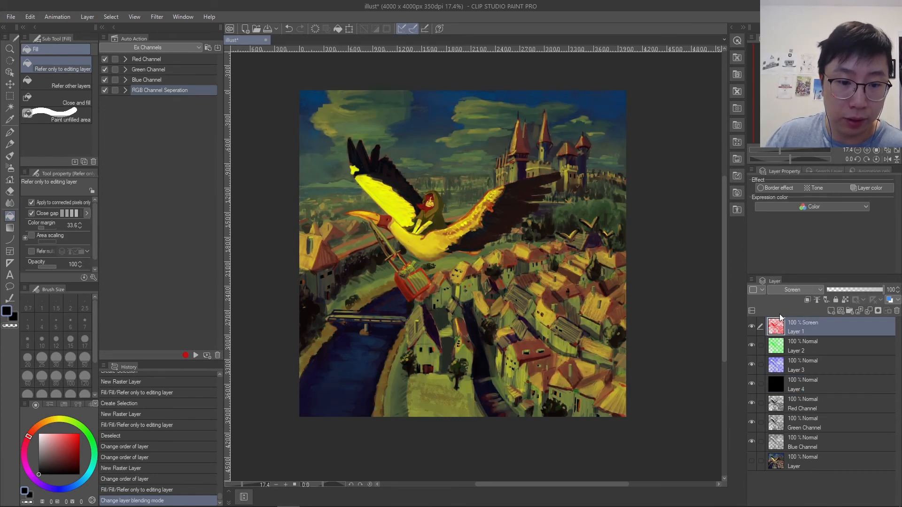
pyautogui.click(808, 346)
pyautogui.click(795, 287)
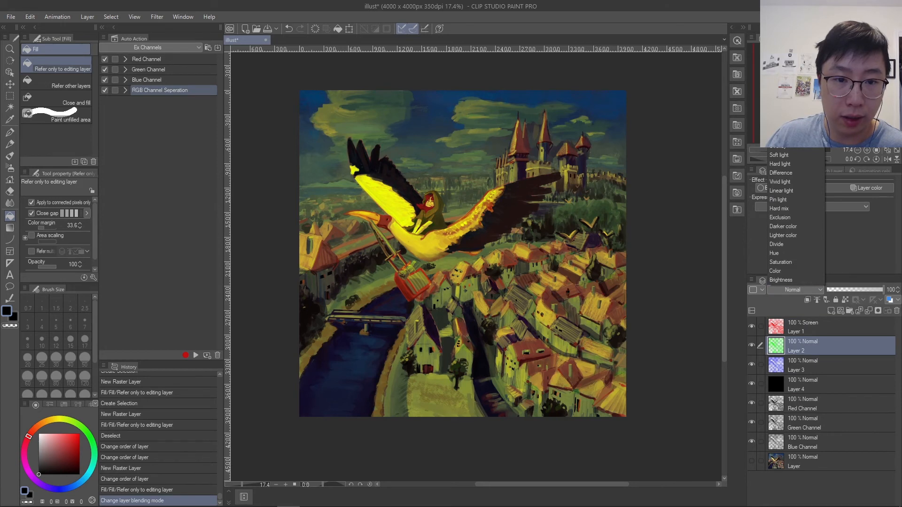
pyautogui.click(780, 101)
pyautogui.click(803, 362)
pyautogui.click(795, 291)
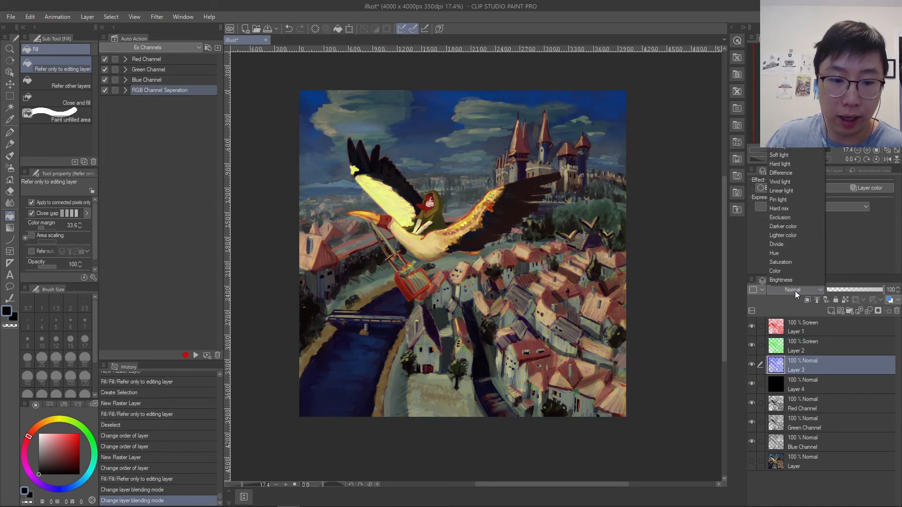
pyautogui.click(781, 101)
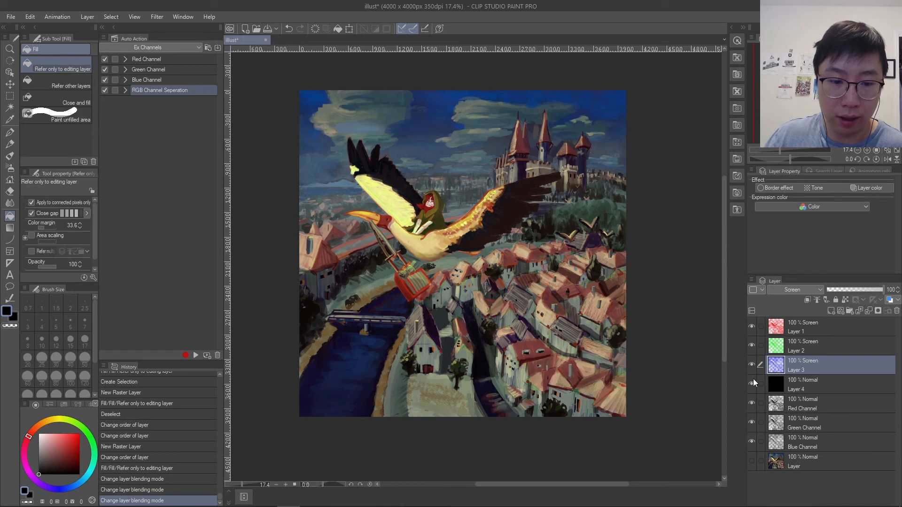
# - Hide the Red, Green and Blue Channel grayscale layers while leaving the black layer visible
pyautogui.click(751, 440)
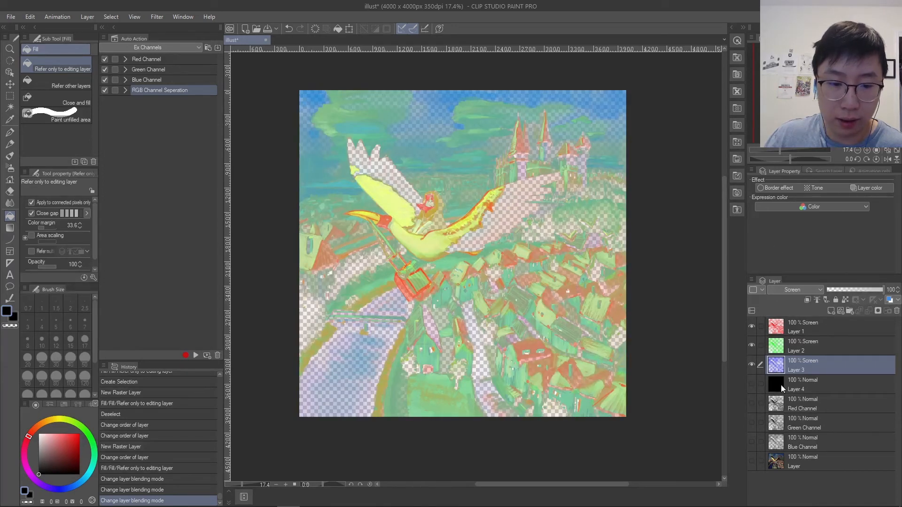
pyautogui.click(752, 383)
pyautogui.click(788, 405)
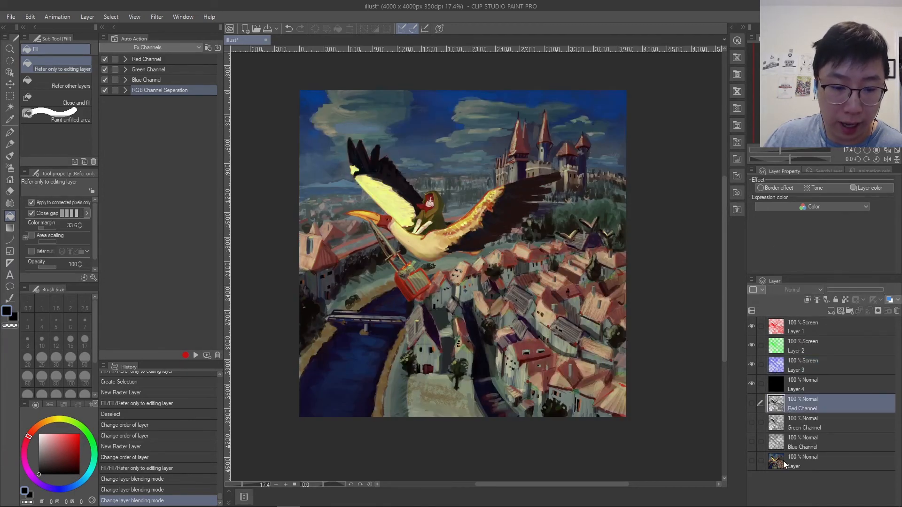
pyautogui.moveTo(783, 461); pyautogui.dragTo(799, 448)
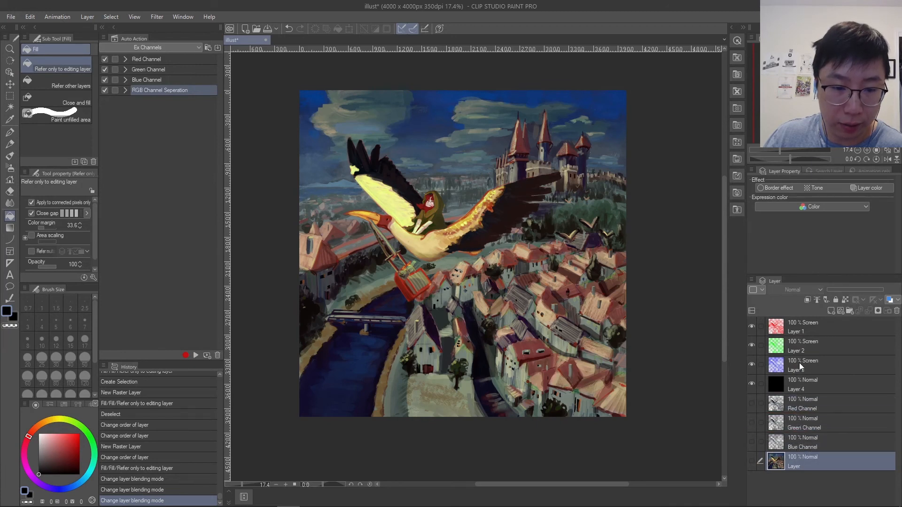
# - Group the red, green, blue and black filled layers into one folder and collapse it
pyautogui.click(800, 383)
pyautogui.keyDown('shift'); pyautogui.click(802, 323); pyautogui.keyUp('shift')
pyautogui.hotkey('ctrl', 'g')
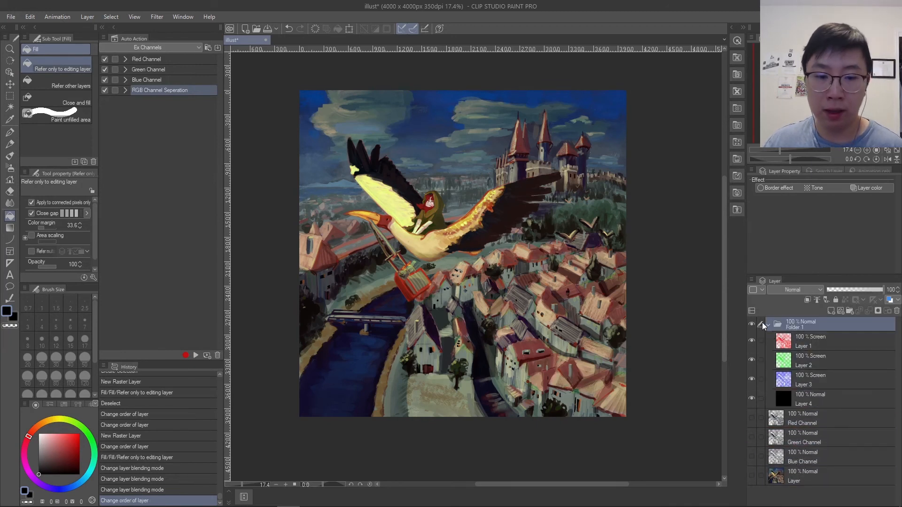
pyautogui.click(766, 324)
# - Move the original painting layer directly beneath the collapsed folder and make it visible
pyautogui.click(795, 405)
pyautogui.moveTo(803, 402); pyautogui.dragTo(800, 335)
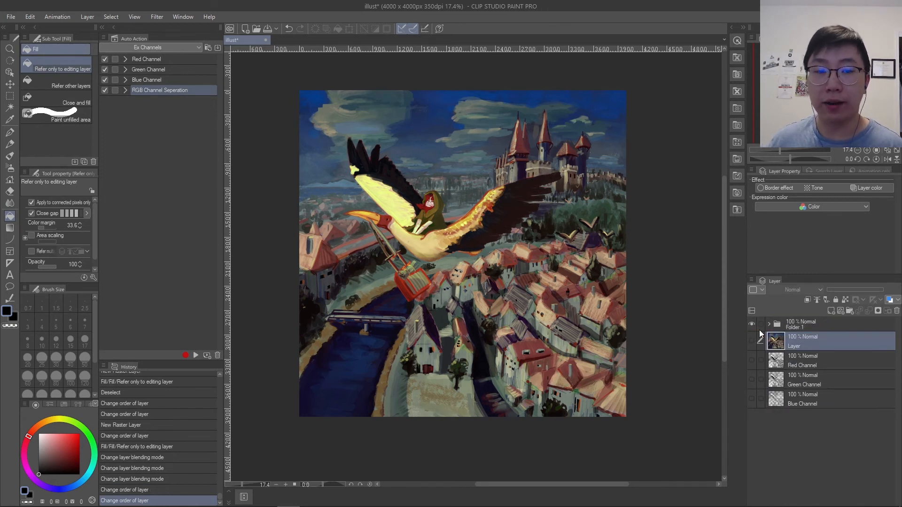
pyautogui.click(752, 342)
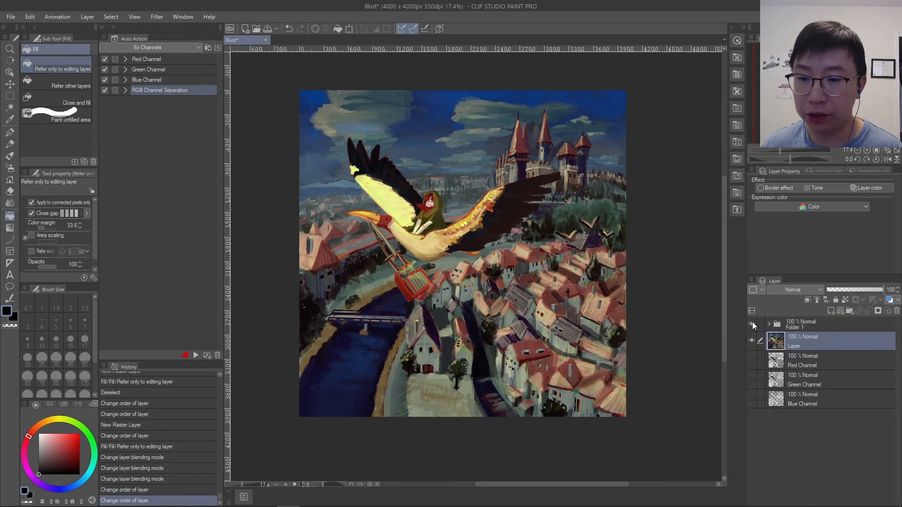
# - Compare the recombined RGB folder with the original painting by switching the folder's visibility off and on
pyautogui.click(752, 323)
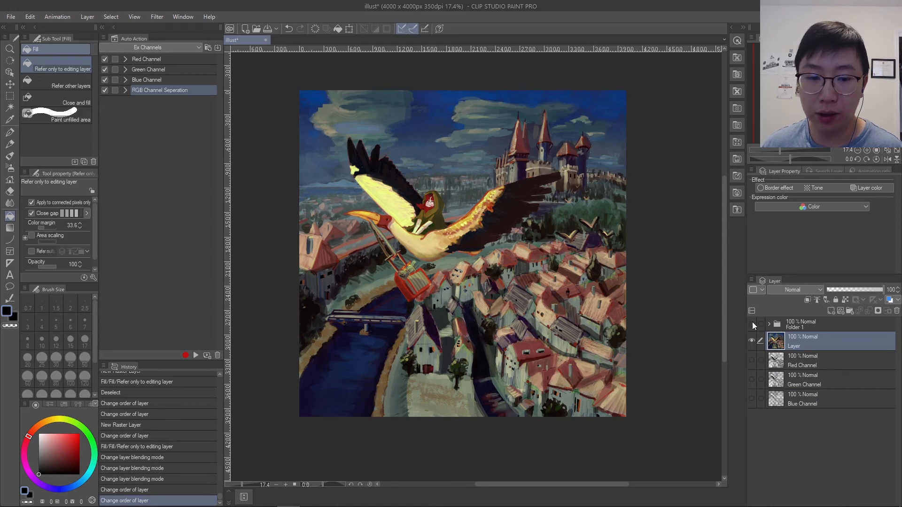
pyautogui.click(753, 323)
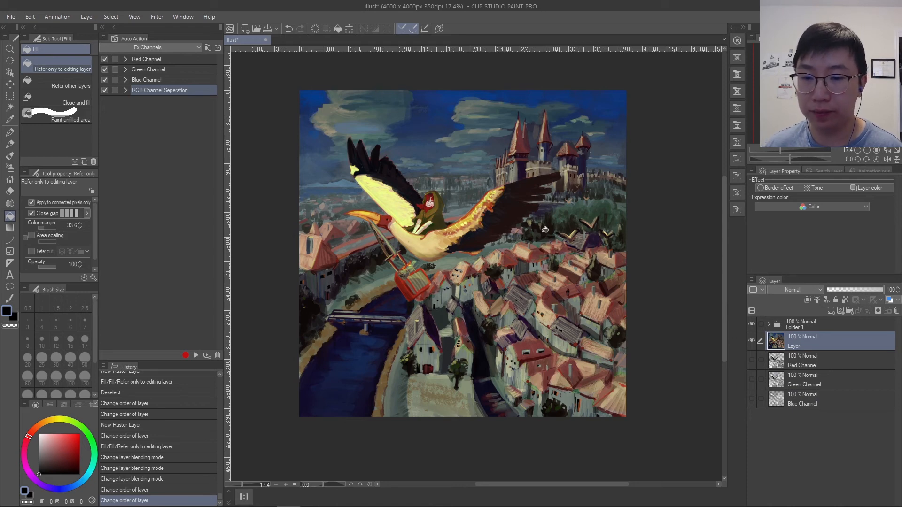
pyautogui.scroll(6, 516, 213)
pyautogui.scroll(-6, 516, 213)
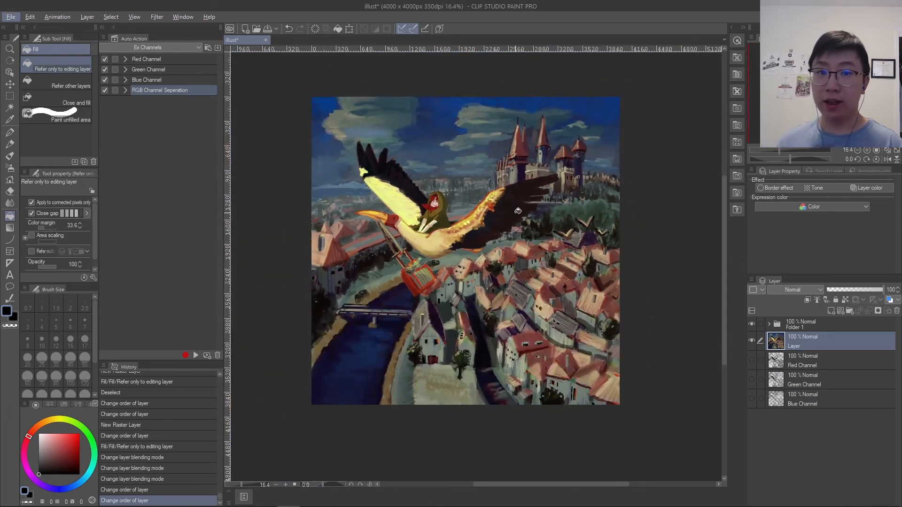
pyautogui.click(125, 91)
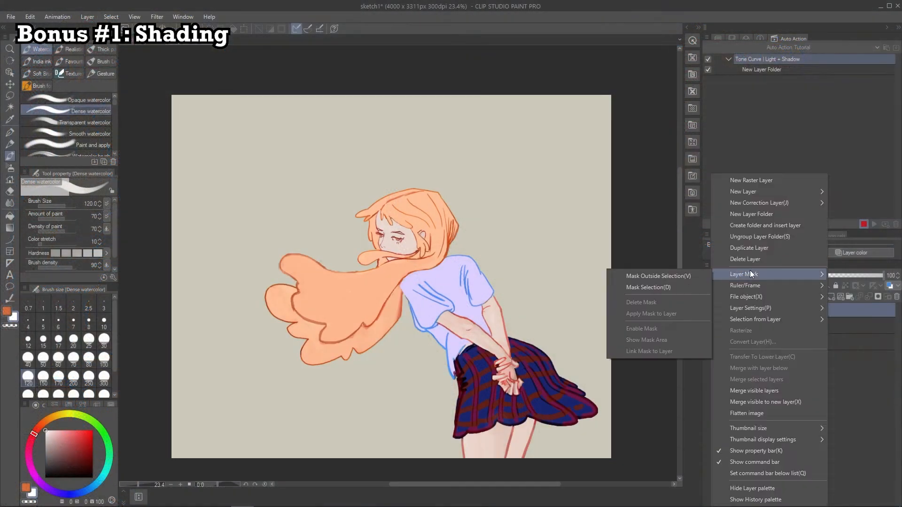
# - Finish recording the Tone Curve | Light + Shadow auto action and move the artwork layer into the Tone / AL / Shadow folder
pyautogui.click(714, 317)
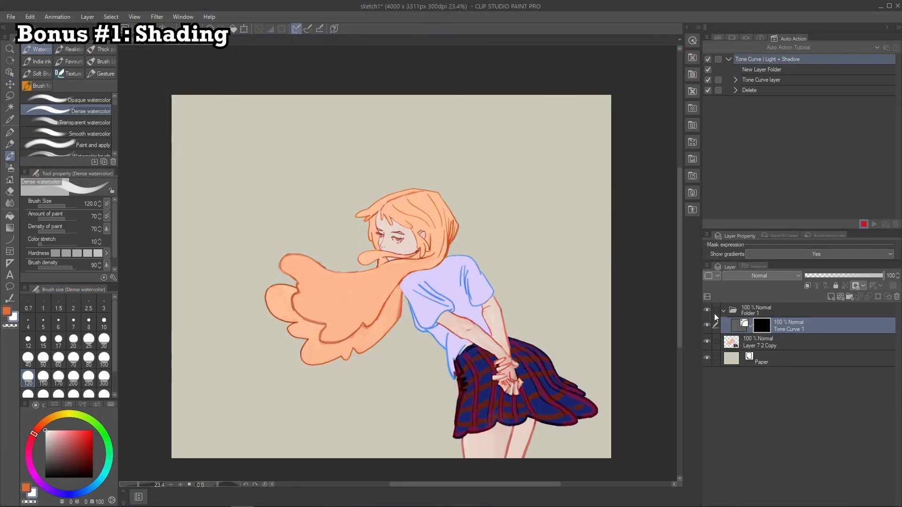
pyautogui.click(694, 125)
pyautogui.click(864, 224)
pyautogui.click(728, 59)
pyautogui.moveTo(783, 376); pyautogui.dragTo(784, 363)
pyautogui.click(763, 342)
pyautogui.moveTo(429, 219); pyautogui.dragTo(426, 335)
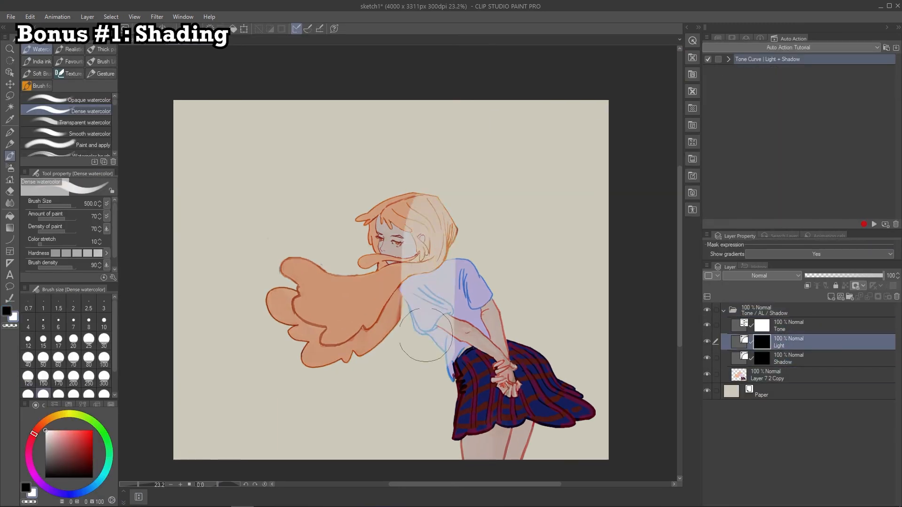
pyautogui.hotkey('ctrl', 'z')
# - Select the face area and paint a shadow on its side in the Shadow layer's mask
pyautogui.click(762, 359)
pyautogui.press('w')
pyautogui.click(408, 245)
pyautogui.moveTo(407, 234); pyautogui.dragTo(410, 254)
# - Select the shirt and paint its fold and sleeve shadows in the Shadow mask, reducing the brush size to 50
pyautogui.moveTo(461, 268)
pyautogui.mouseDown()
pyautogui.moveTo(463, 324)
pyautogui.moveTo(402, 291)
pyautogui.mouseUp()
pyautogui.click(445, 287)
pyautogui.press('x')
pyautogui.press('c')
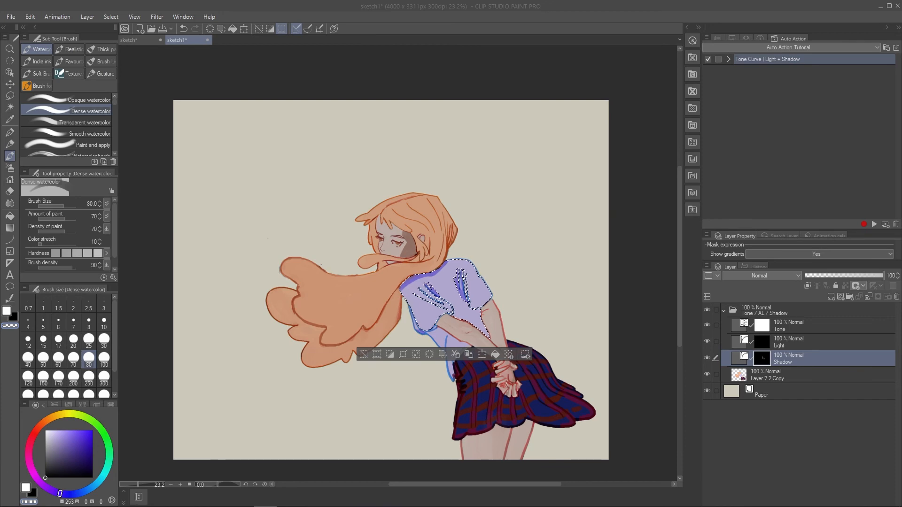
pyautogui.moveTo(460, 271); pyautogui.dragTo(468, 304)
pyautogui.hotkey('ctrl', 'd')
pyautogui.press('c')
pyautogui.press('w')
pyautogui.click(444, 291)
pyautogui.press('b')
pyautogui.press('[')
pyautogui.press('[')
pyautogui.press('[')
pyautogui.scroll(1, 444, 291)
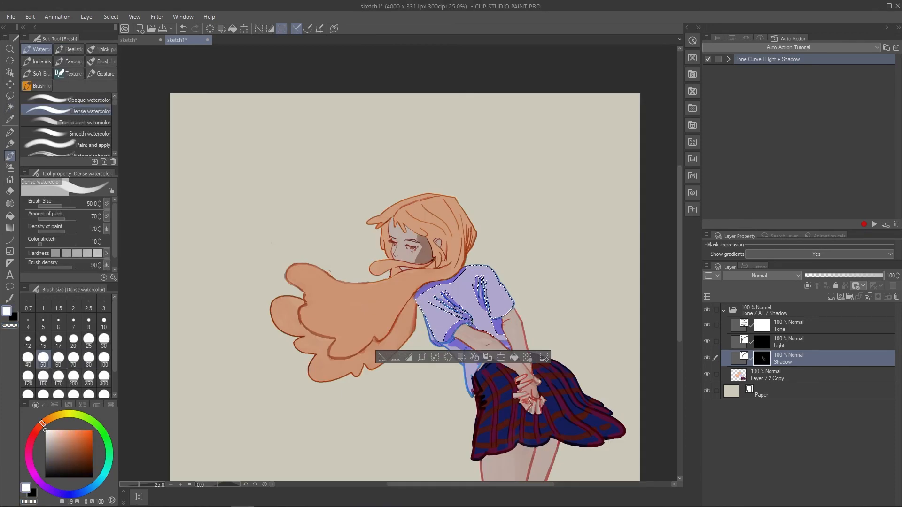
# - Select the main flowing hair section and the strand over the mouth and paint their shadows in the Shadow mask
pyautogui.press('w')
pyautogui.click(350, 310)
pyautogui.press('b')
pyautogui.moveTo(308, 303); pyautogui.dragTo(399, 313)
pyautogui.press('c')
pyautogui.moveTo(294, 277); pyautogui.dragTo(324, 324)
pyautogui.press('c')
pyautogui.click(373, 272)
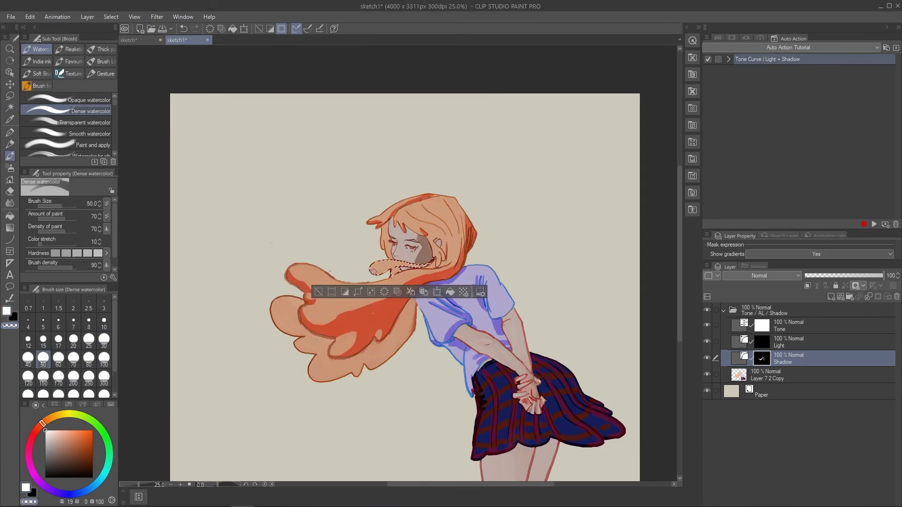
pyautogui.press('c')
# - Select the lower hair locks and paint their shadows in the Shadow mask at brush size 120, then deselect
pyautogui.press('w')
pyautogui.click(404, 329)
pyautogui.press('b')
pyautogui.press(']')
pyautogui.press(']')
pyautogui.press(']')
pyautogui.press(']')
pyautogui.press(']')
pyautogui.moveTo(409, 320)
pyautogui.mouseDown()
pyautogui.moveTo(329, 371)
pyautogui.moveTo(279, 300)
pyautogui.mouseUp()
pyautogui.press('c')
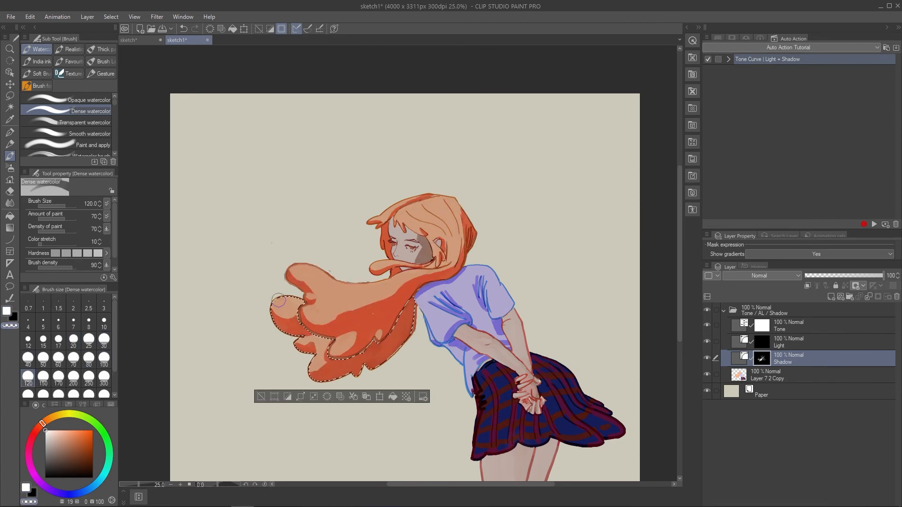
pyautogui.hotkey('ctrl', 'd')
# - Select the remaining hair and skin areas and paint their shadows in the Shadow mask
pyautogui.scroll(-2, 366, 258)
pyautogui.scroll(2, 419, 250)
pyautogui.press('h')
pyautogui.press('w')
pyautogui.click(488, 251)
pyautogui.press('b')
pyautogui.moveTo(413, 162)
pyautogui.mouseDown()
pyautogui.moveTo(402, 179)
pyautogui.moveTo(408, 217)
pyautogui.mouseUp()
pyautogui.hotkey('ctrl', 'd')
pyautogui.press('w')
pyautogui.click(383, 300)
pyautogui.press('b')
pyautogui.moveTo(357, 282); pyautogui.dragTo(346, 324)
pyautogui.hotkey('ctrl', 'd')
pyautogui.press('h')
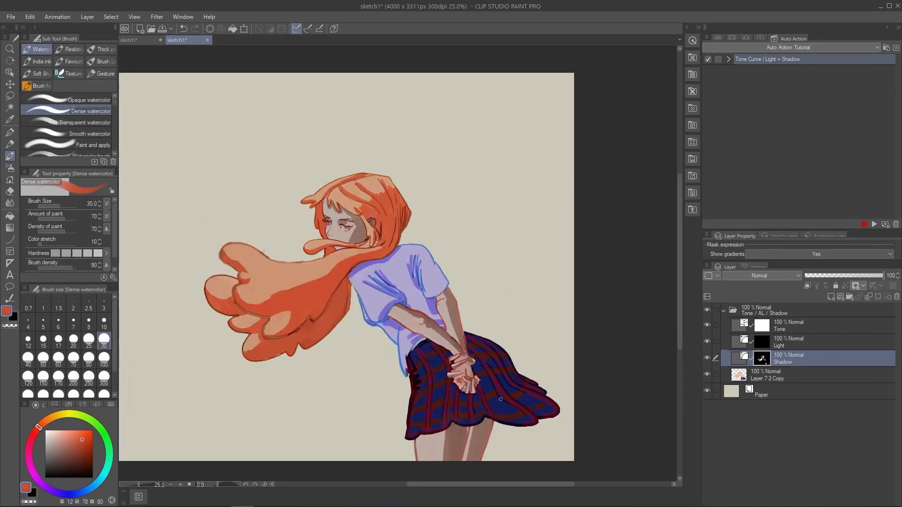
# - Outline the skirt's outer side with a freehand selection and paint white fold shadows into the Shadow mask with the Smoke Effect brush
pyautogui.moveTo(501, 399); pyautogui.dragTo(465, 421)
pyautogui.hotkey('ctrl', 'd')
pyautogui.click(46, 431)
pyautogui.moveTo(470, 376)
pyautogui.mouseDown()
pyautogui.moveTo(454, 344)
pyautogui.moveTo(394, 416)
pyautogui.mouseUp()
pyautogui.press('b')
pyautogui.press('b')
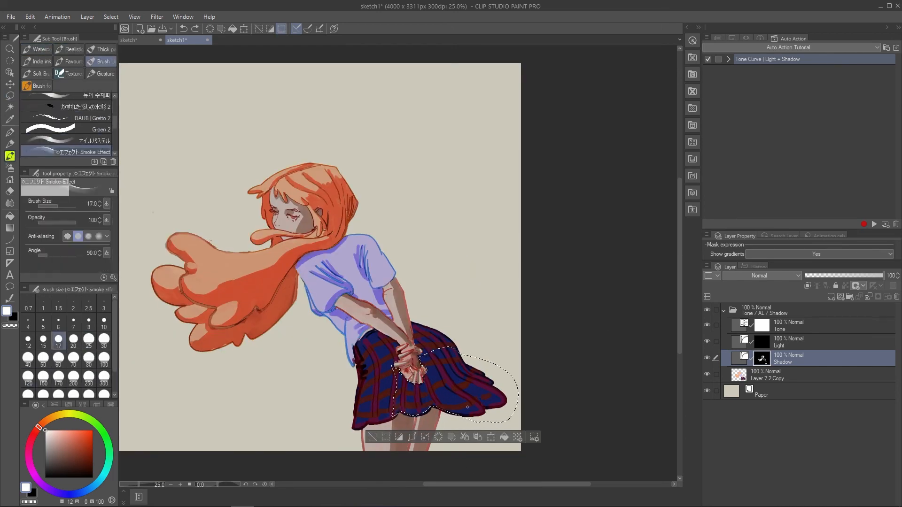
pyautogui.moveTo(468, 408); pyautogui.dragTo(470, 376)
pyautogui.hotkey('ctrl', 'd')
pyautogui.press('b')
# - Adjust the curve of the Shadow tone curve layer and accept it
pyautogui.scroll(-3, 366, 297)
pyautogui.press('h')
pyautogui.scroll(2, 442, 285)
pyautogui.doubleClick(740, 358)
pyautogui.moveTo(687, 216)
pyautogui.mouseDown()
pyautogui.moveTo(690, 190)
pyautogui.moveTo(635, 258)
pyautogui.moveTo(696, 202)
pyautogui.mouseUp()
pyautogui.click(741, 133)
# - Select hair areas and paint textured highlights in the Light layer's mask with the DAUB | Pig Dry brush
pyautogui.click(762, 342)
pyautogui.scroll(2, 560, 273)
pyautogui.press('w')
pyautogui.click(527, 289)
pyautogui.press('b')
pyautogui.moveTo(582, 266)
pyautogui.mouseDown()
pyautogui.moveTo(563, 272)
pyautogui.moveTo(579, 314)
pyautogui.mouseUp()
pyautogui.press('b')
pyautogui.press('h')
pyautogui.moveTo(254, 277); pyautogui.dragTo(297, 293)
pyautogui.hotkey('ctrl', 'd')
pyautogui.scroll(-2, 366, 249)
pyautogui.scroll(2, 361, 250)
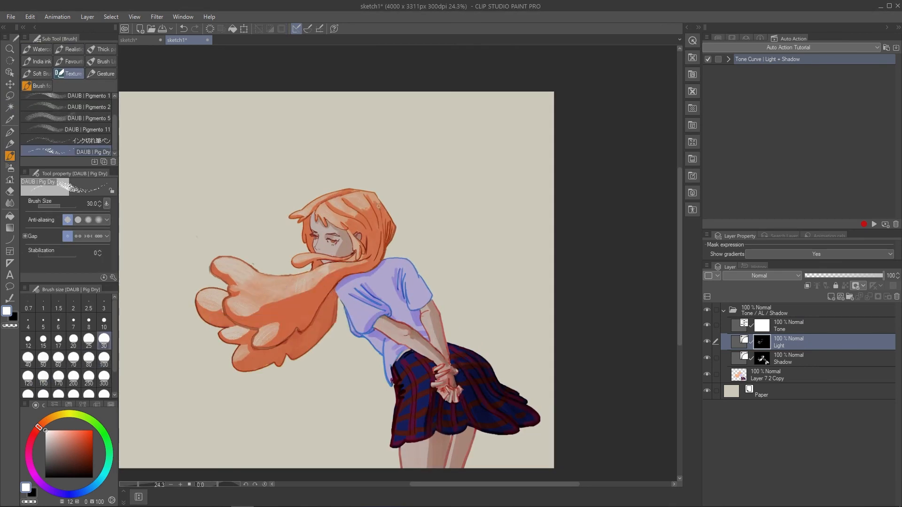
# - Add highlights to the face and arms in the Light mask, using the Kneaded eraser alongside the brush
pyautogui.moveTo(379, 207); pyautogui.dragTo(414, 202)
pyautogui.press('w')
pyautogui.click(437, 332)
pyautogui.press('b')
pyautogui.click(365, 244)
pyautogui.hotkey('ctrl', 'd')
pyautogui.press('e')
pyautogui.press('b')
pyautogui.press('e')
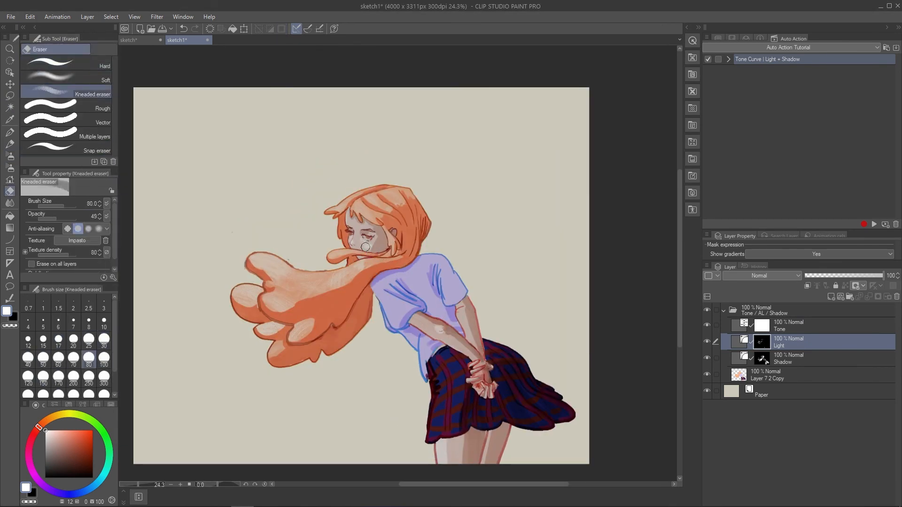
pyautogui.press('b')
pyautogui.press('h')
# - Adjust the curve of the Light tone curve layer and accept it
pyautogui.scroll(-2, 365, 247)
pyautogui.press('h')
pyautogui.doubleClick(739, 342)
pyautogui.moveTo(681, 174)
pyautogui.mouseDown()
pyautogui.moveTo(691, 165)
pyautogui.moveTo(646, 176)
pyautogui.mouseUp()
pyautogui.scroll(-1, 456, 259)
pyautogui.scroll(-1, 456, 259)
pyautogui.click(741, 134)
# - Move the Tone layer beneath the Shadow layer and choose the Soft eraser at size 60 for the Light mask
pyautogui.moveTo(789, 326); pyautogui.dragTo(789, 366)
pyautogui.click(762, 342)
pyautogui.press('e')
pyautogui.click(66, 77)
pyautogui.press('[')
pyautogui.press('[')
pyautogui.press('[')
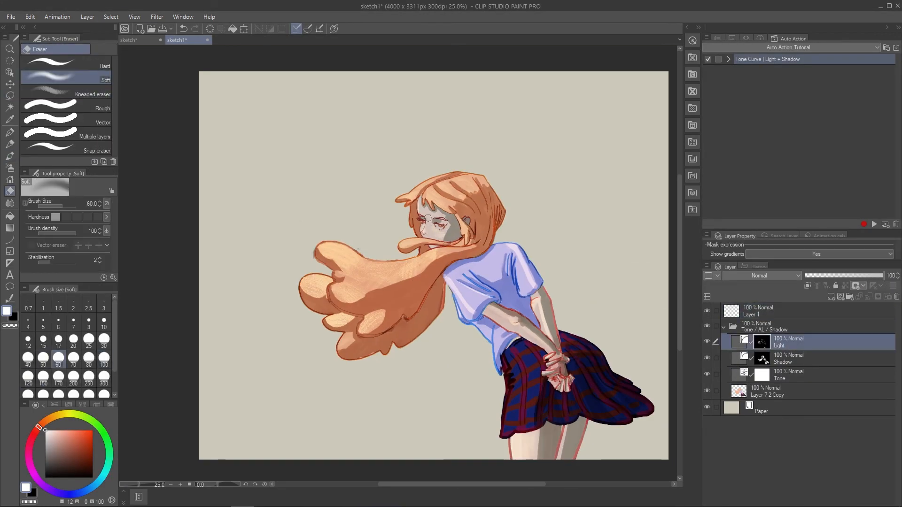
pyautogui.press('b')
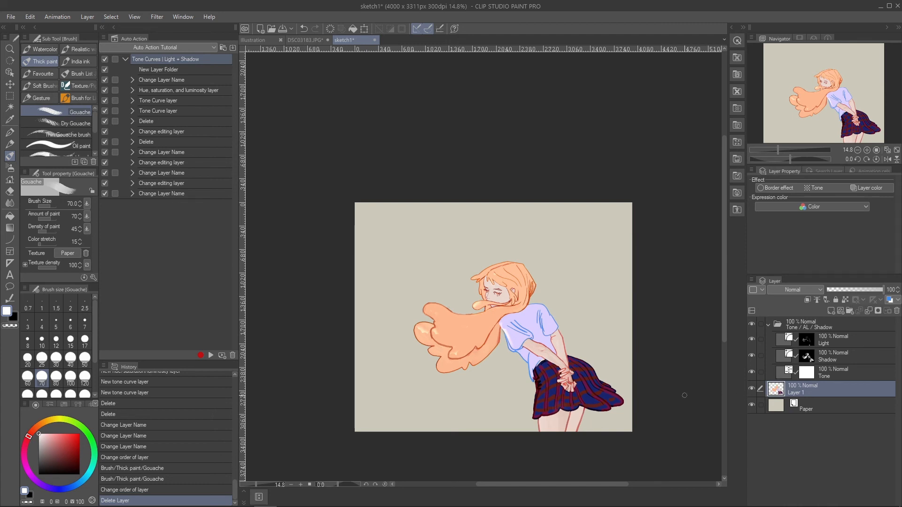
# - Run the Tone Curves | Light + Shadow auto action above the artwork layer and review the resulting Light and Shadow layers
pyautogui.click(211, 354)
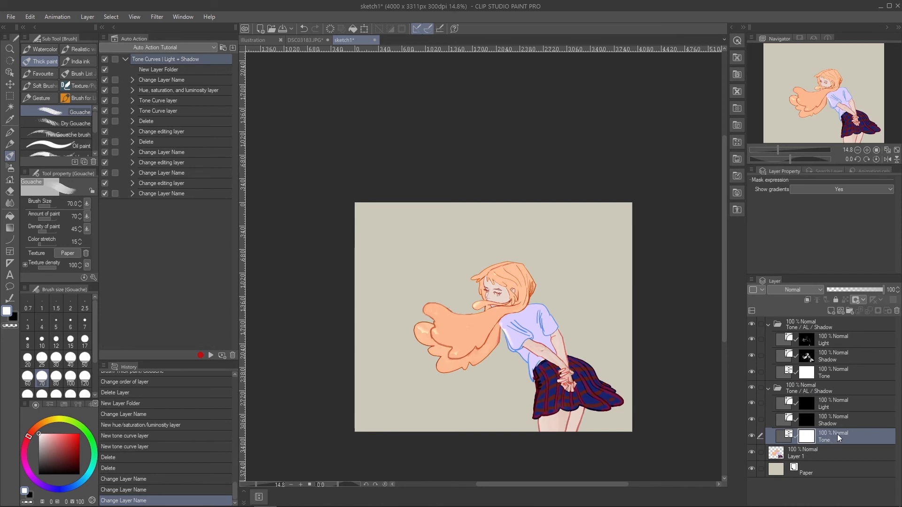
pyautogui.click(837, 421)
pyautogui.click(835, 405)
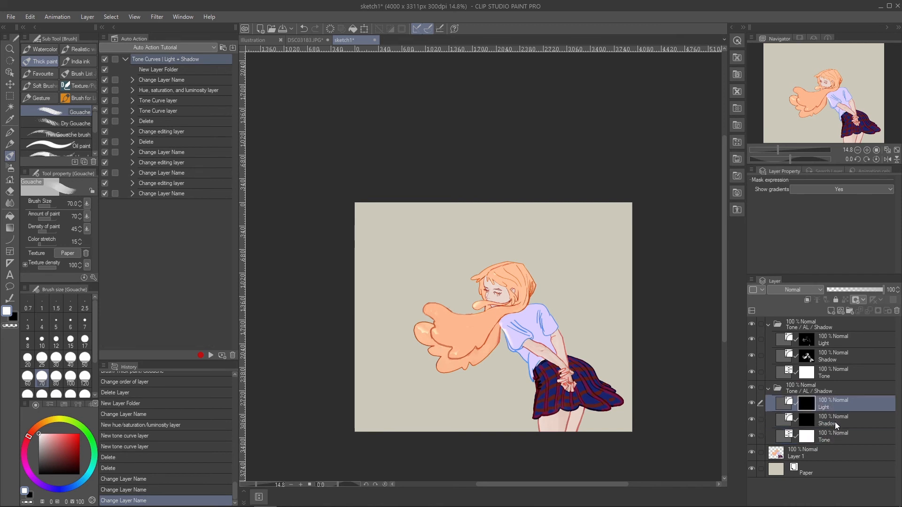
pyautogui.click(836, 422)
# - Check the Hue/Saturation/Luminosity settings of the lower folder's Tone layer, and move Layer 1 into that folder beneath it
pyautogui.click(834, 439)
pyautogui.doubleClick(784, 437)
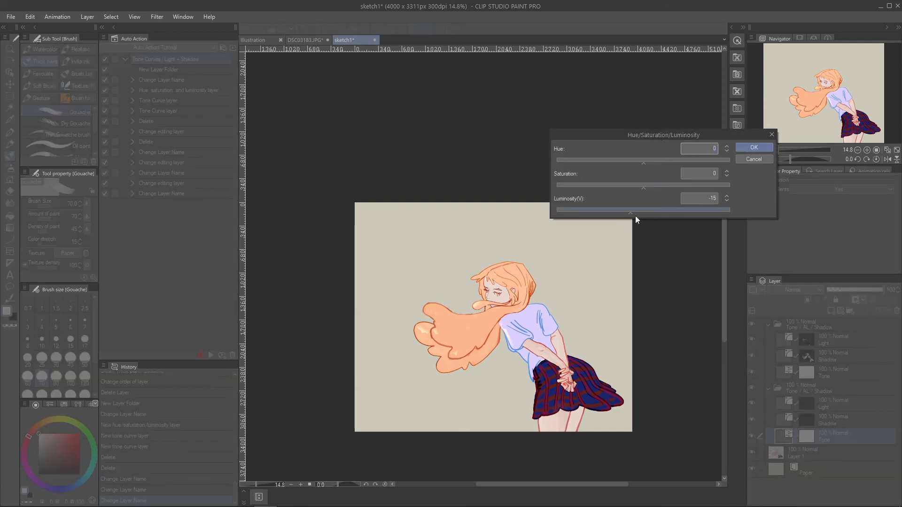
pyautogui.click(771, 135)
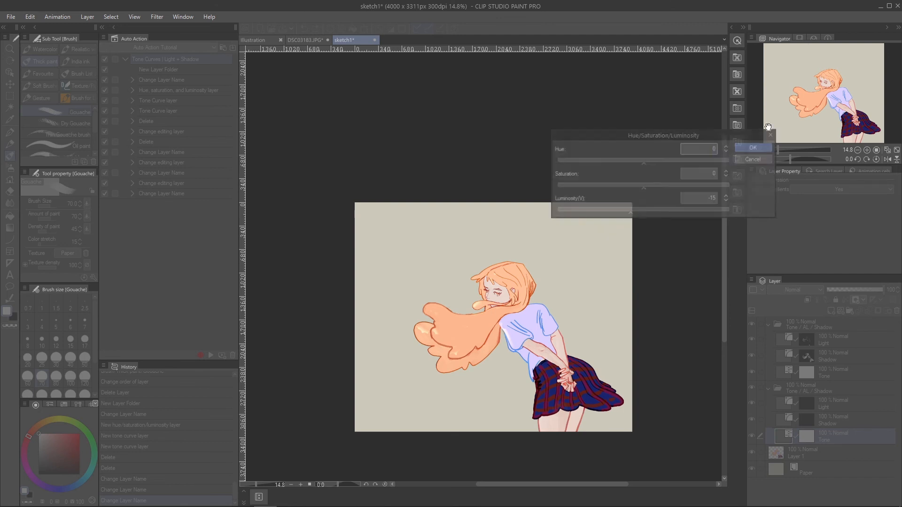
pyautogui.moveTo(803, 458); pyautogui.dragTo(822, 443)
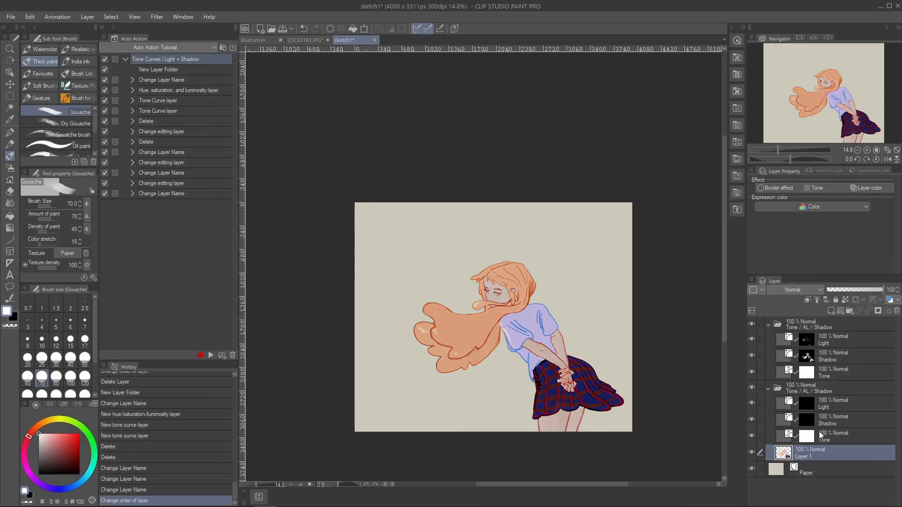
# - Examine the tone curves of the Shadow and Light layers in the lower folder without changing them
pyautogui.click(811, 423)
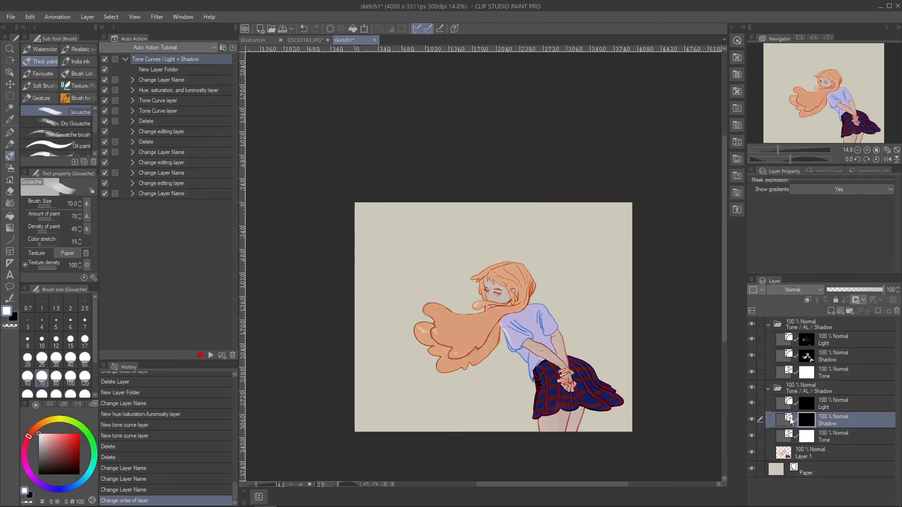
pyautogui.doubleClick(789, 419)
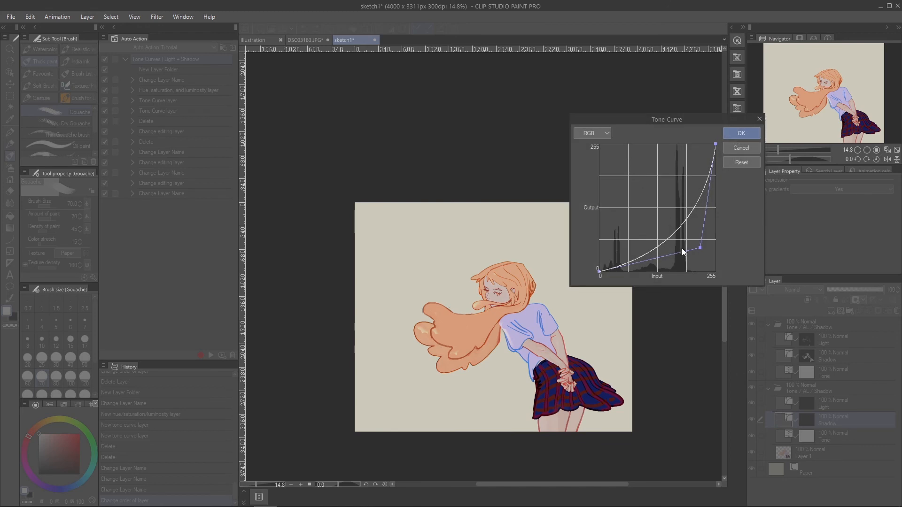
pyautogui.click(761, 120)
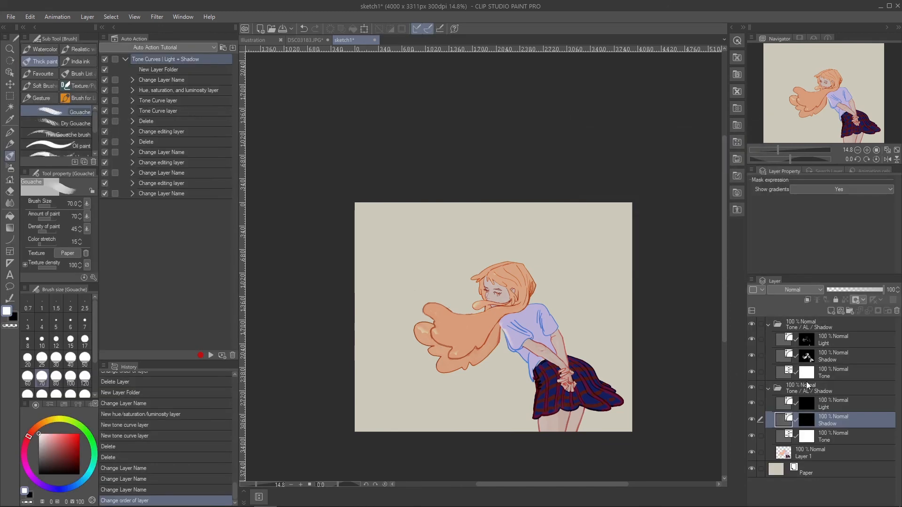
pyautogui.doubleClick(784, 402)
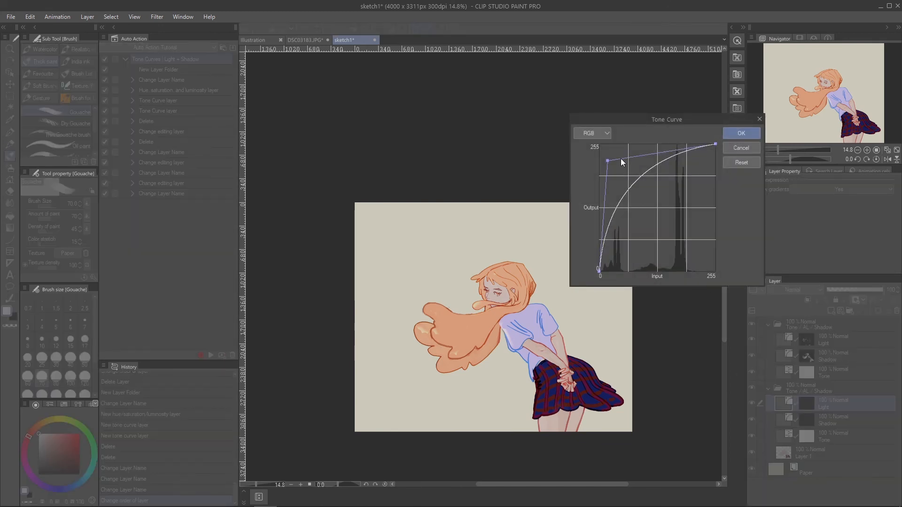
pyautogui.click(759, 119)
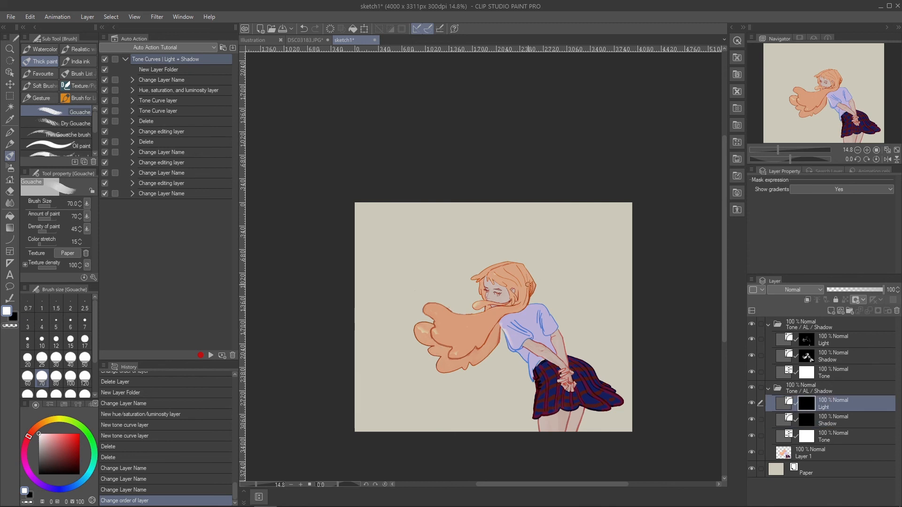
# - Paint a test Gouache stroke across the head and shirt in the lower Light mask, and one beside it in the Shadow mask
pyautogui.moveTo(498, 268)
pyautogui.mouseDown()
pyautogui.moveTo(500, 310)
pyautogui.moveTo(507, 259)
pyautogui.moveTo(514, 348)
pyautogui.mouseUp()
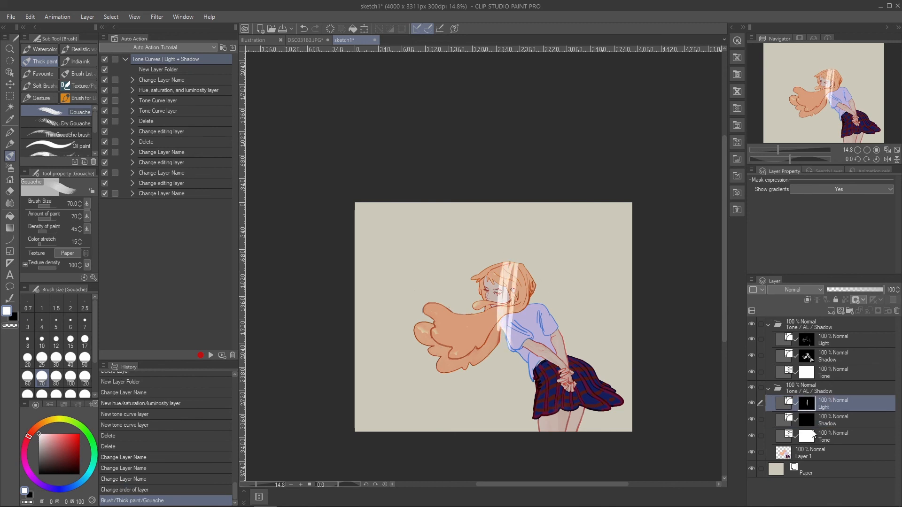
pyautogui.hotkey('alt', '[')
pyautogui.moveTo(527, 249)
pyautogui.mouseDown()
pyautogui.moveTo(528, 393)
pyautogui.moveTo(513, 307)
pyautogui.moveTo(513, 376)
pyautogui.mouseUp()
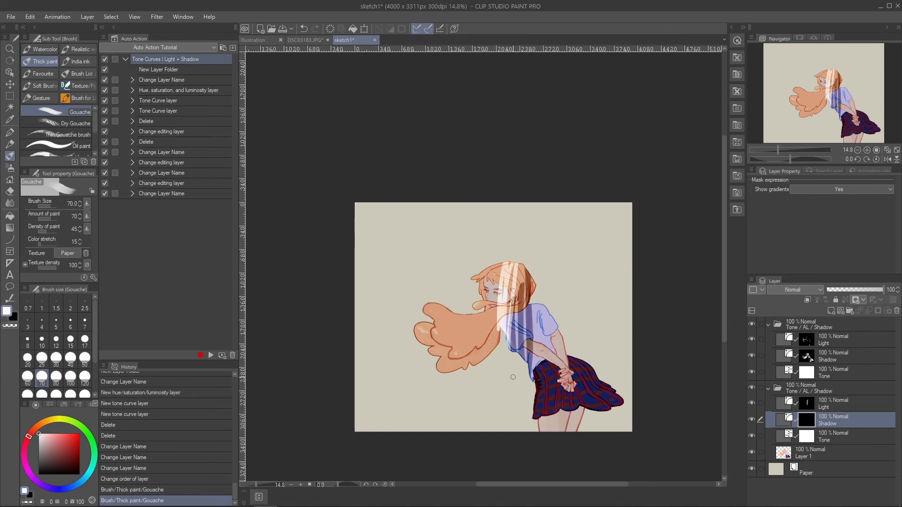
# - Open the tone curve of the lower folder's Light layer and adjust its control point
pyautogui.click(784, 407)
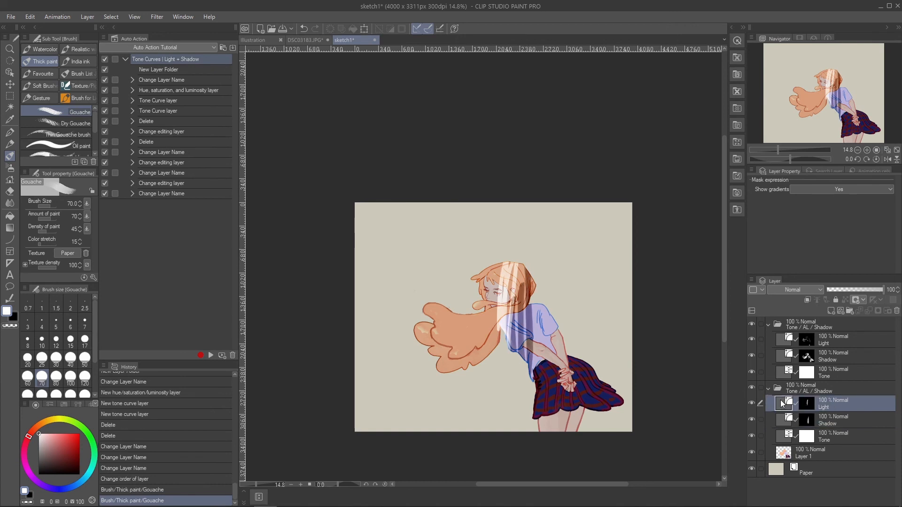
pyautogui.doubleClick(781, 405)
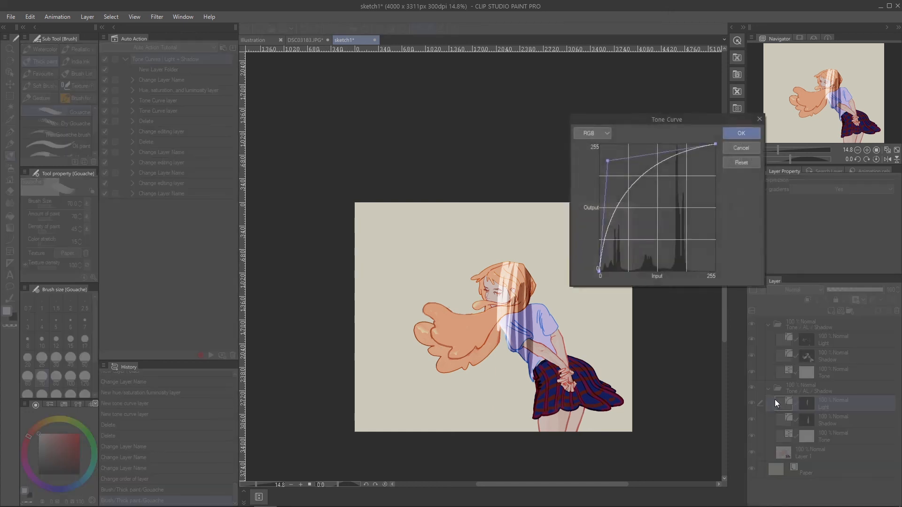
pyautogui.moveTo(615, 165); pyautogui.dragTo(614, 171)
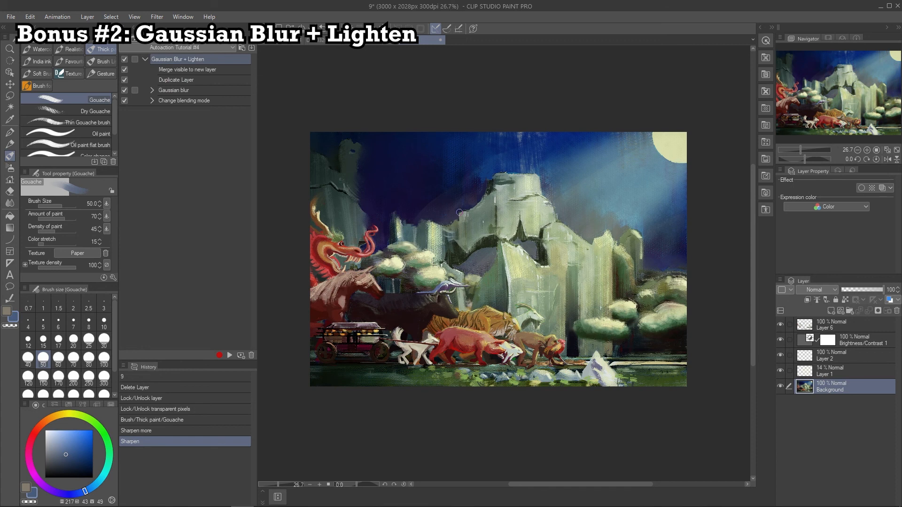
# - Run the Gaussian Blur + Lighten auto action above Layer 6 in the landscape painting
pyautogui.click(829, 329)
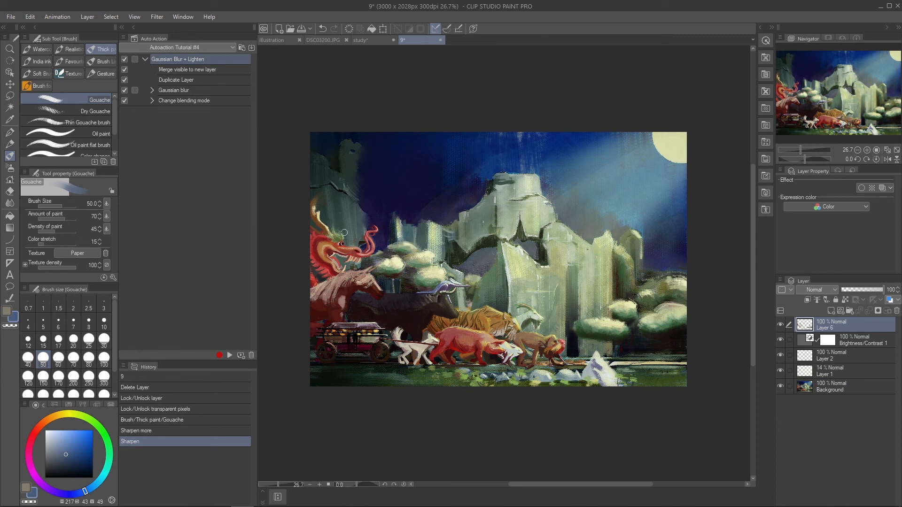
pyautogui.click(146, 59)
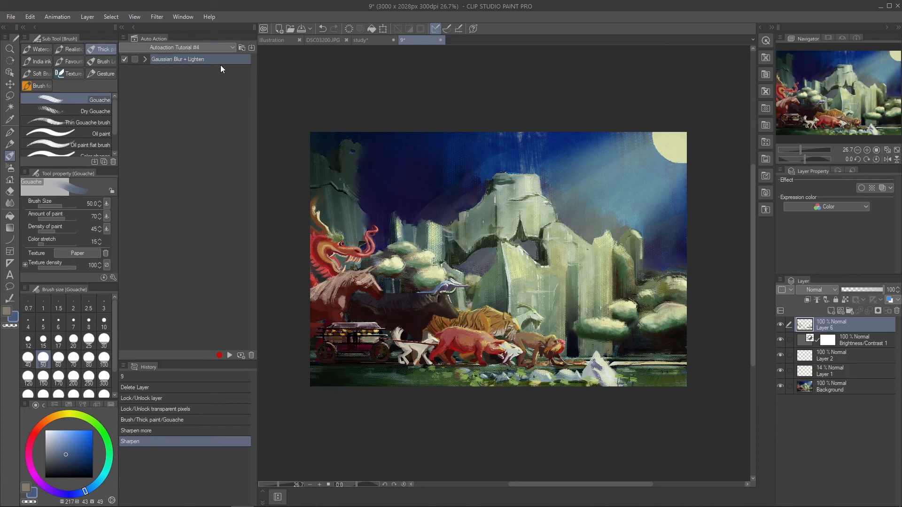
pyautogui.click(229, 355)
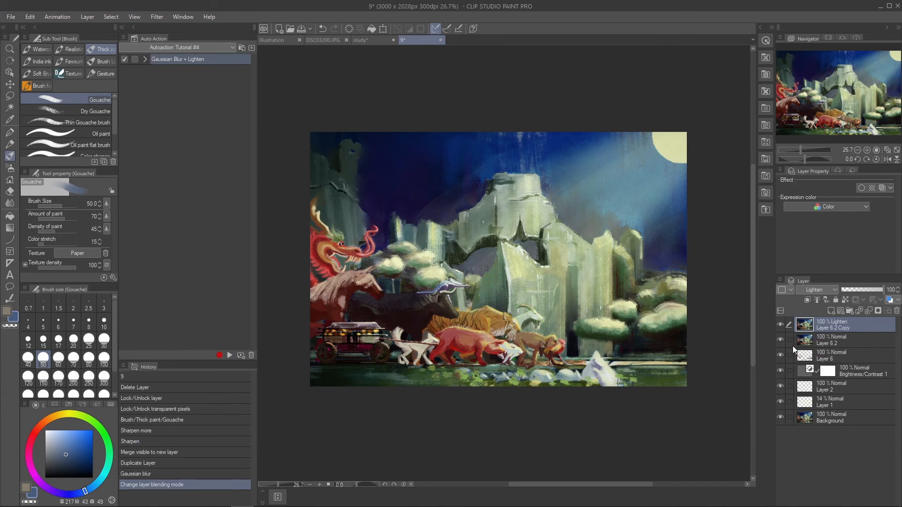
# - Compare the painting with and without the blurred Lighten layer by repeatedly switching its visibility
pyautogui.click(780, 325)
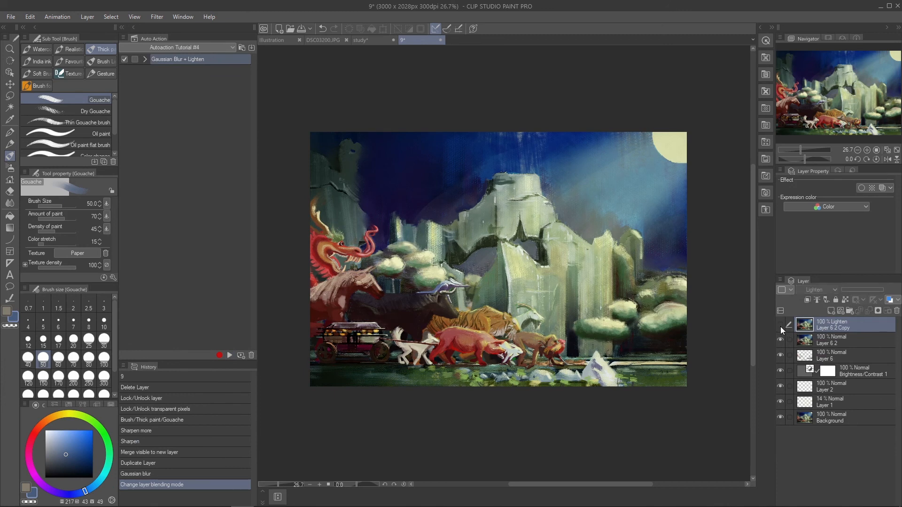
pyautogui.click(780, 326)
pyautogui.click(780, 327)
pyautogui.click(780, 327)
pyautogui.click(780, 327)
pyautogui.click(780, 327)
pyautogui.click(780, 327)
pyautogui.click(780, 326)
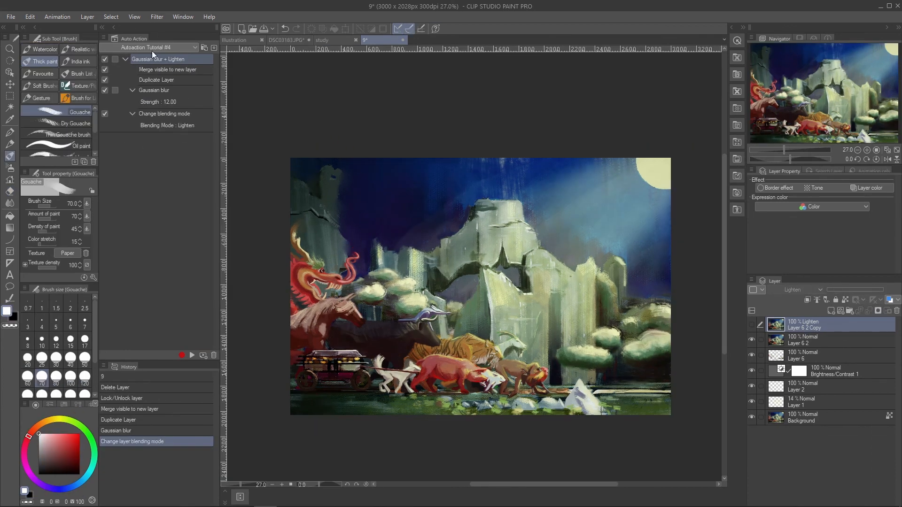
# - Step through the history from Merge visible to new layer to Change layer blending mode, and enable the settings dialog for the action's Gaussian blur
pyautogui.click(140, 409)
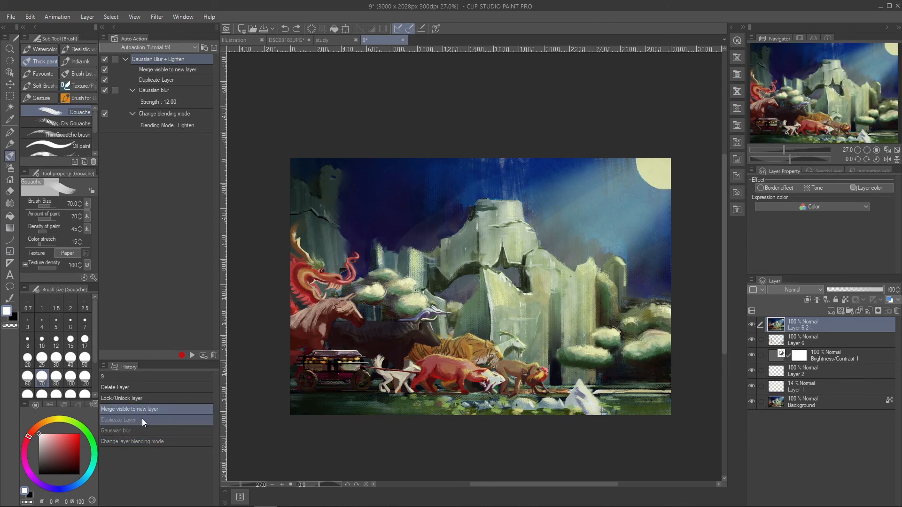
pyautogui.click(141, 418)
pyautogui.click(137, 429)
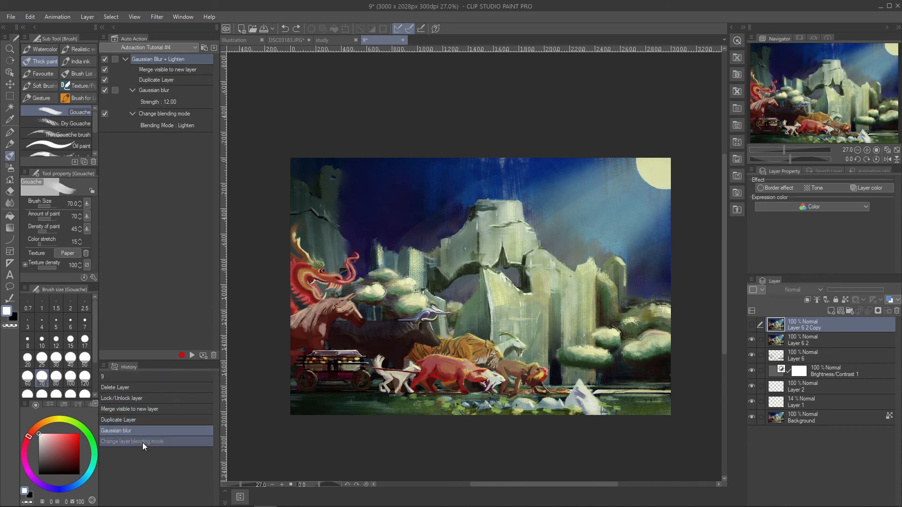
pyautogui.click(115, 90)
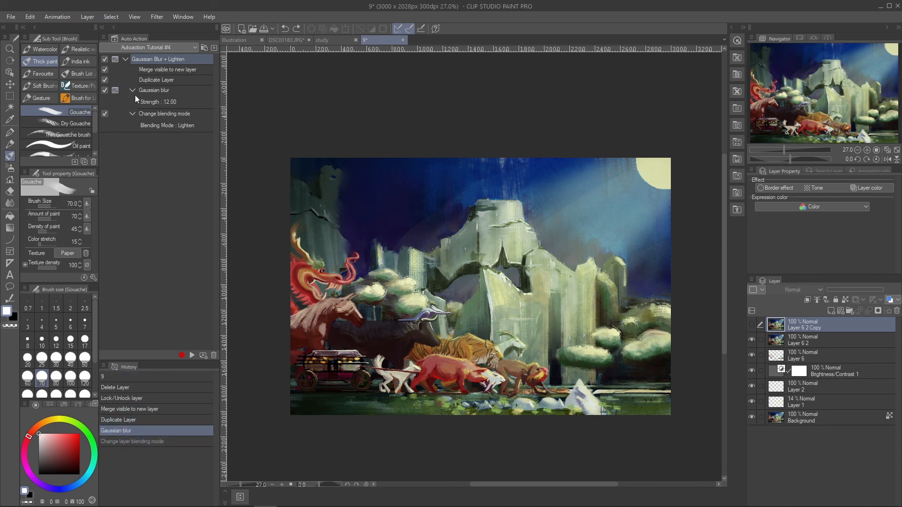
pyautogui.click(147, 444)
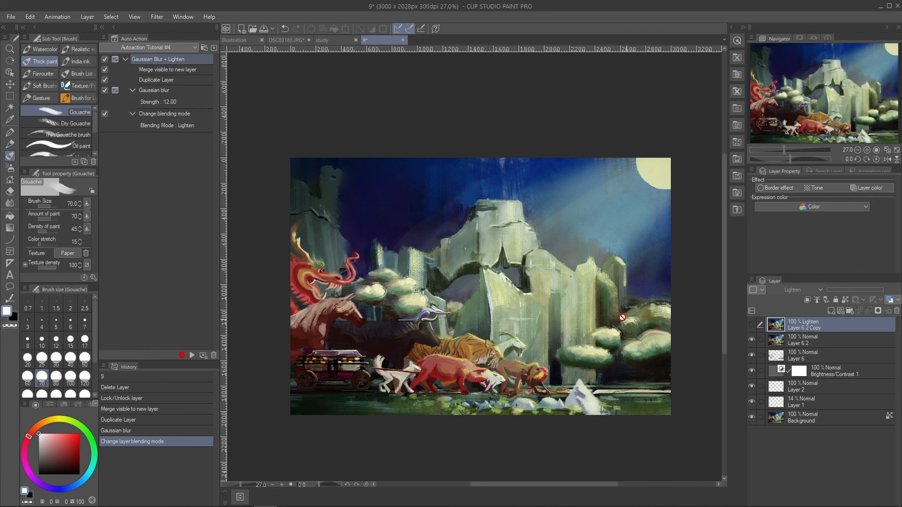
# - Compare the overall painting with the Lighten copy of the merged layer shown and hidden
pyautogui.scroll(1, 596, 325)
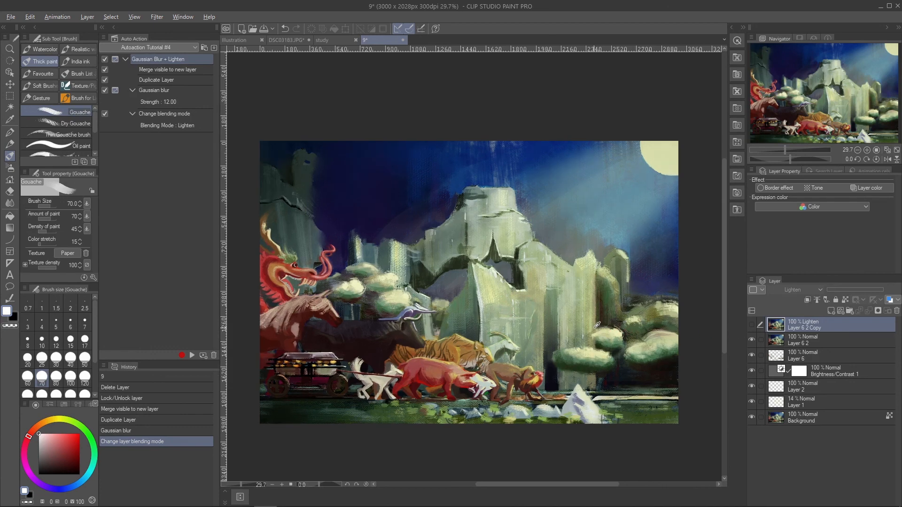
pyautogui.scroll(1, 597, 325)
pyautogui.press('alt')
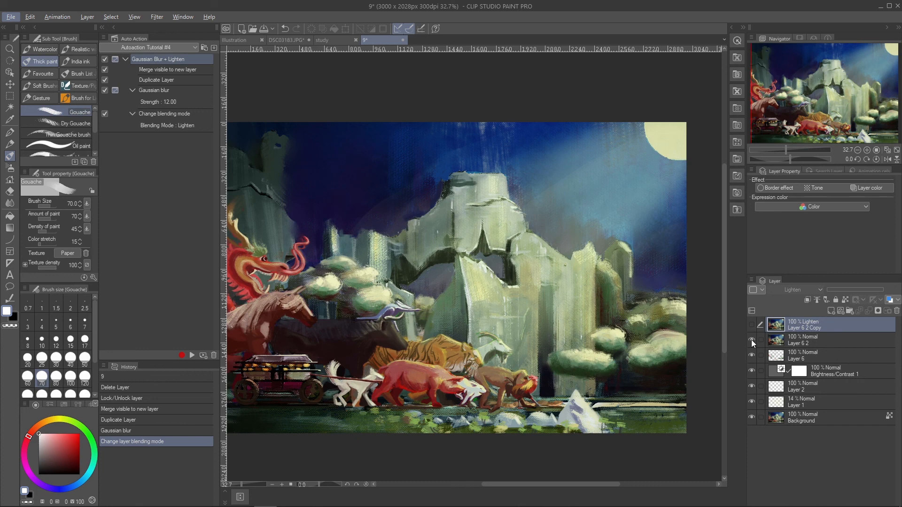
pyautogui.click(751, 340)
pyautogui.click(751, 326)
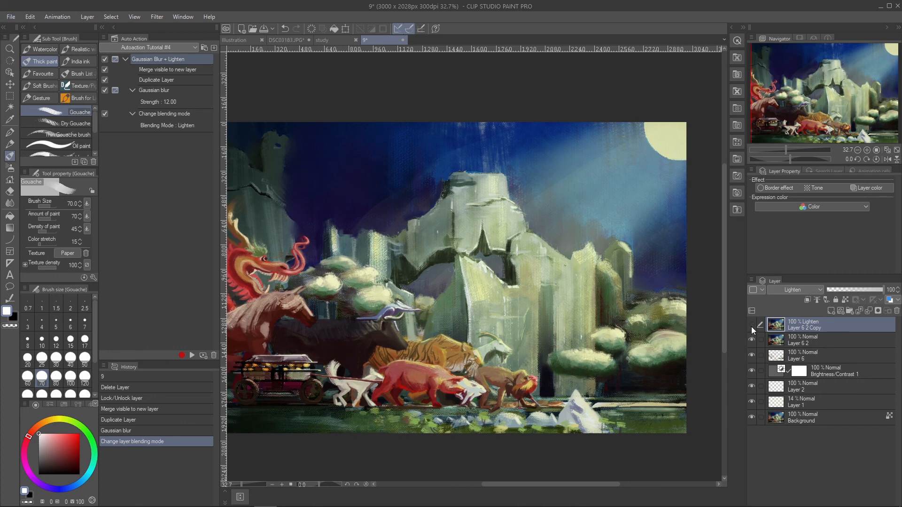
pyautogui.click(752, 327)
pyautogui.click(751, 327)
# - Inspect the Lighten layer's glow on the rock formation up close, and compare it with the layer hidden
pyautogui.scroll(7, 587, 265)
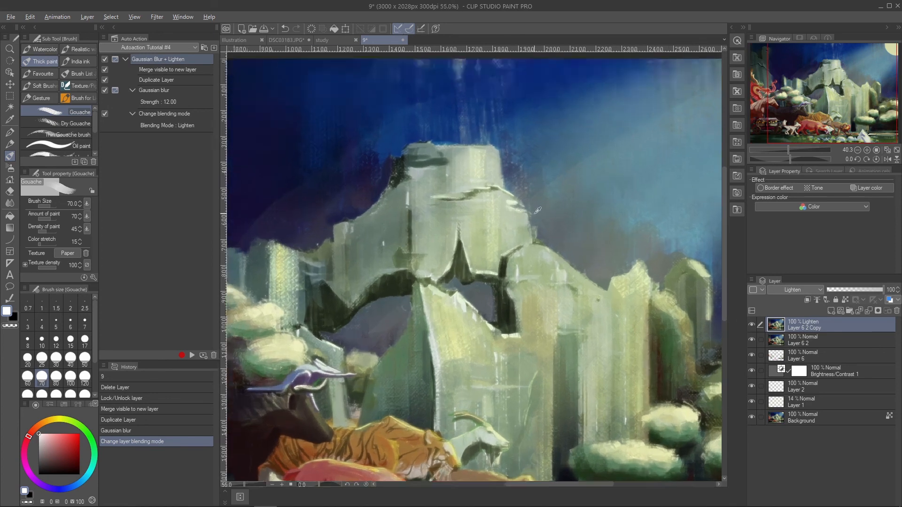
pyautogui.press('alt')
pyautogui.click(752, 325)
pyautogui.click(752, 325)
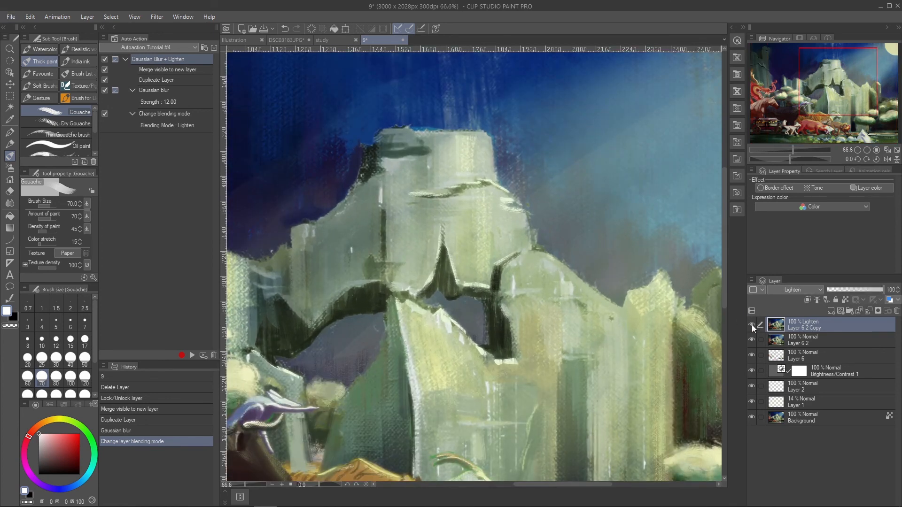
pyautogui.click(752, 326)
pyautogui.scroll(-7, 714, 326)
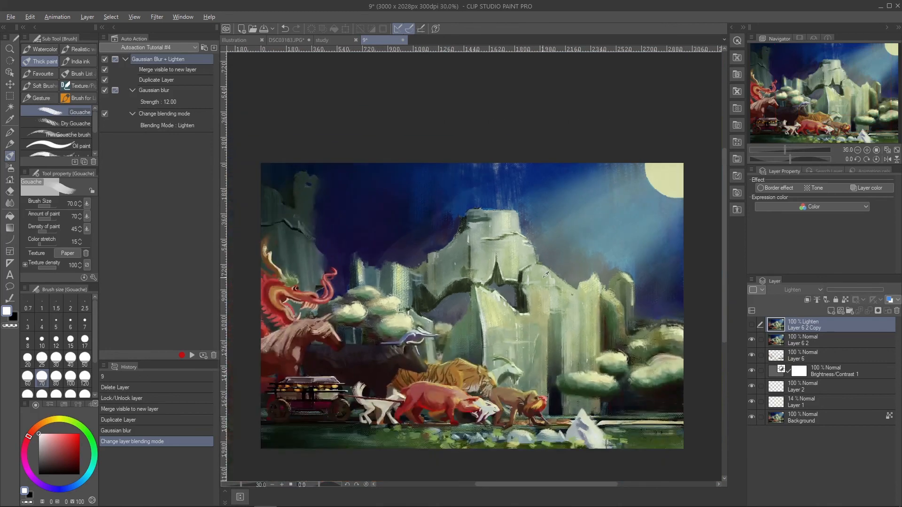
pyautogui.press('alt')
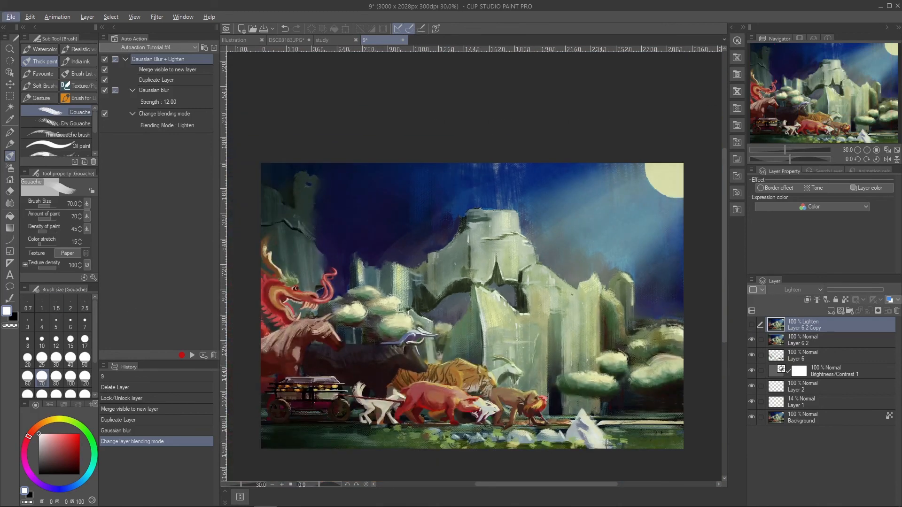